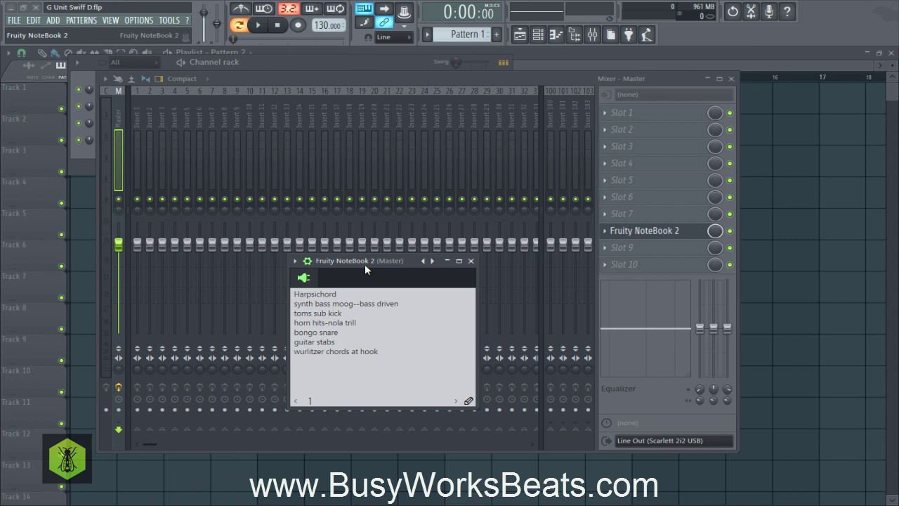
# Add the line "bass heavy" below "wurlitzer chords at hook" in the Fruity NoteBook 2 list
pyautogui.moveTo(364, 264); pyautogui.dragTo(421, 181)
pyautogui.click(449, 275)
pyautogui.write('bass heavy')
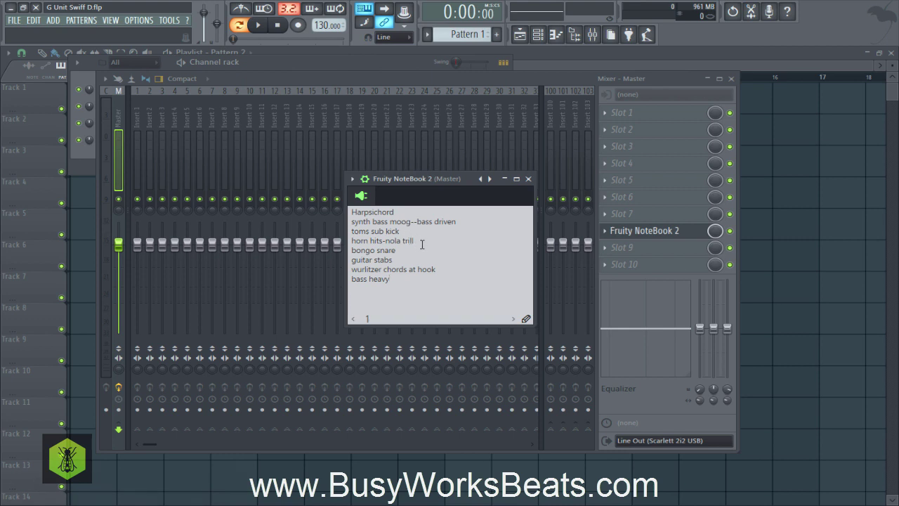
pyautogui.click(420, 242)
pyautogui.click(401, 250)
pyautogui.click(423, 259)
pyautogui.click(438, 268)
pyautogui.click(395, 279)
# Move the notebook aside, clear of the channel rack, and close the mixer
pyautogui.moveTo(406, 178); pyautogui.dragTo(764, 78)
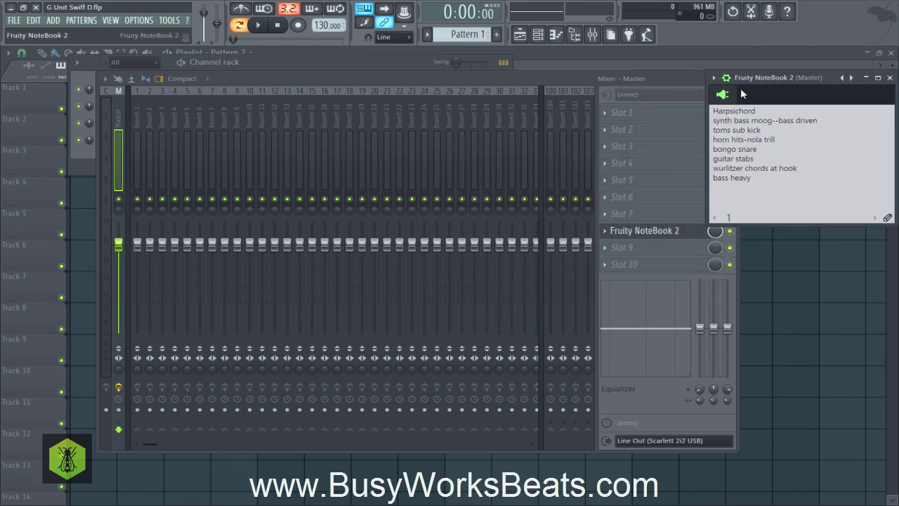
pyautogui.moveTo(578, 82); pyautogui.dragTo(543, 95)
pyautogui.click(696, 92)
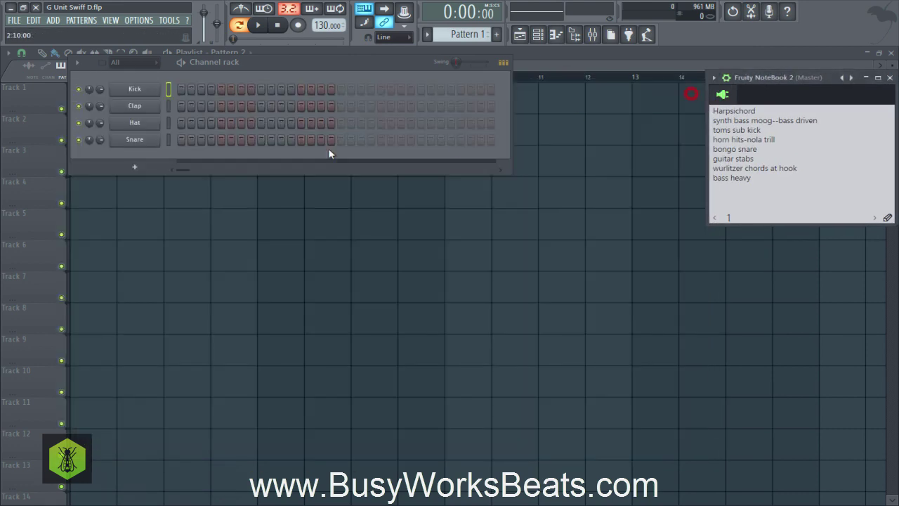
pyautogui.rightClick(148, 88)
pyautogui.click(303, 73)
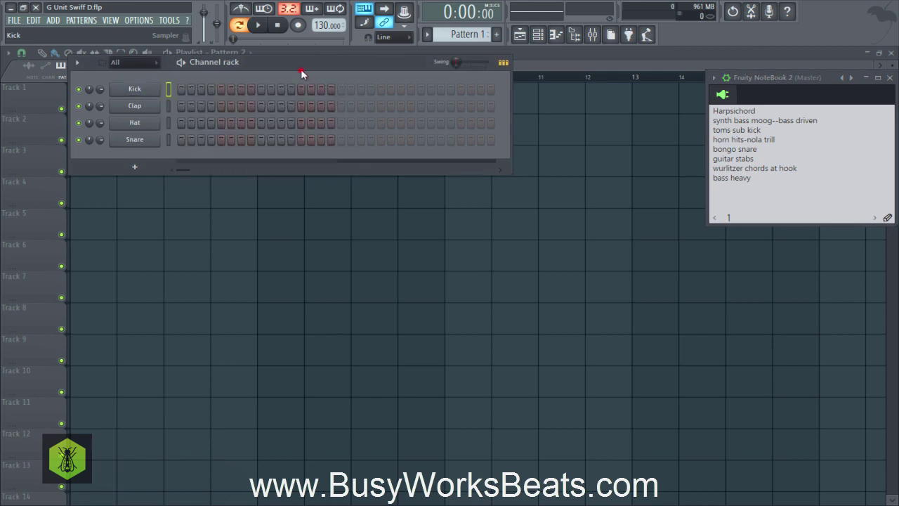
# Show the browser's plugin database and expand the installed VST generators
pyautogui.click(574, 35)
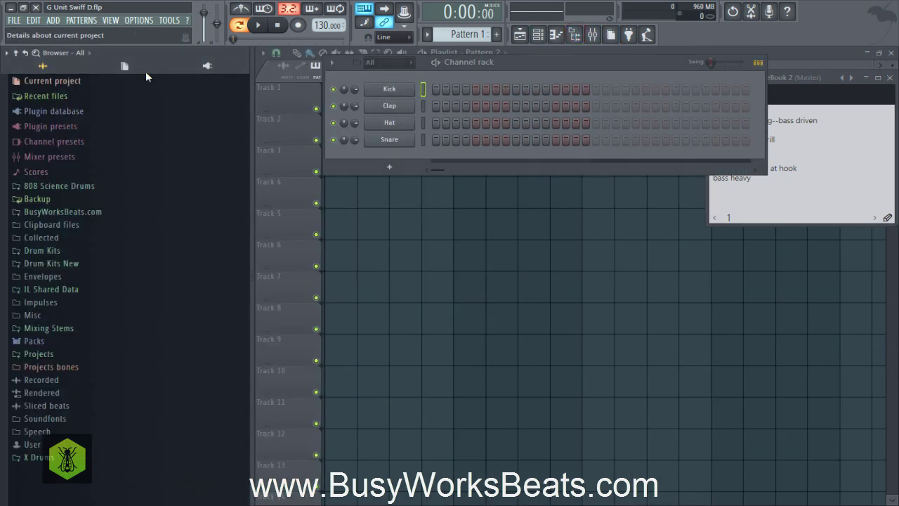
pyautogui.click(206, 65)
pyautogui.click(53, 82)
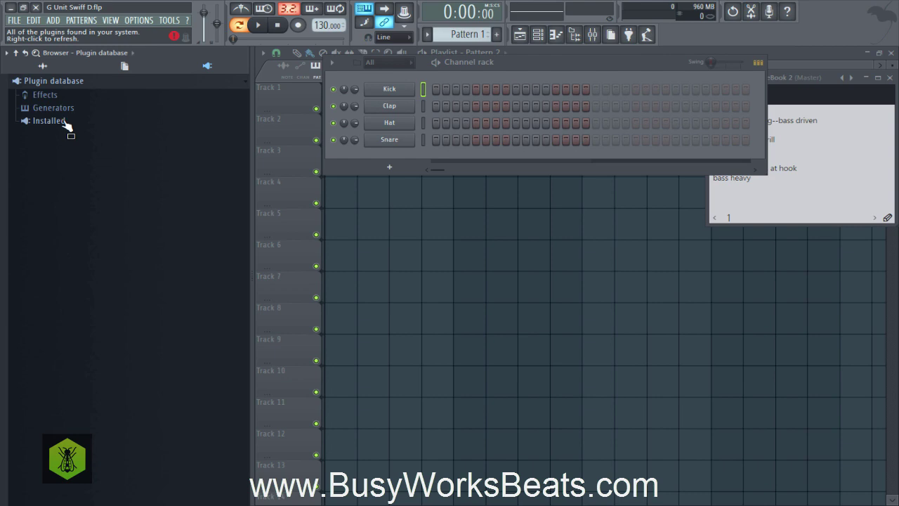
pyautogui.click(57, 121)
pyautogui.click(61, 147)
pyautogui.click(62, 186)
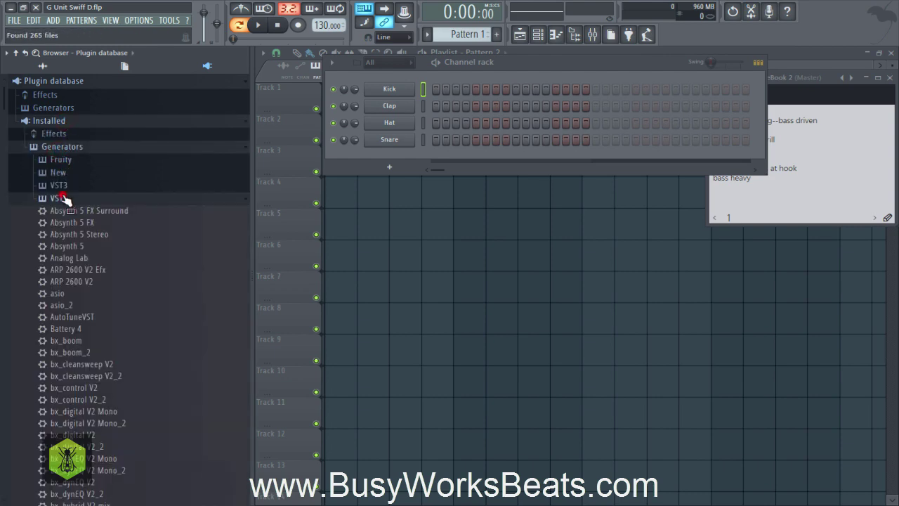
# Find Omnisphere among the installed VST generators and load it in place of the Kick channel
pyautogui.scroll(-15, 96, 257)
pyautogui.scroll(-3, 97, 257)
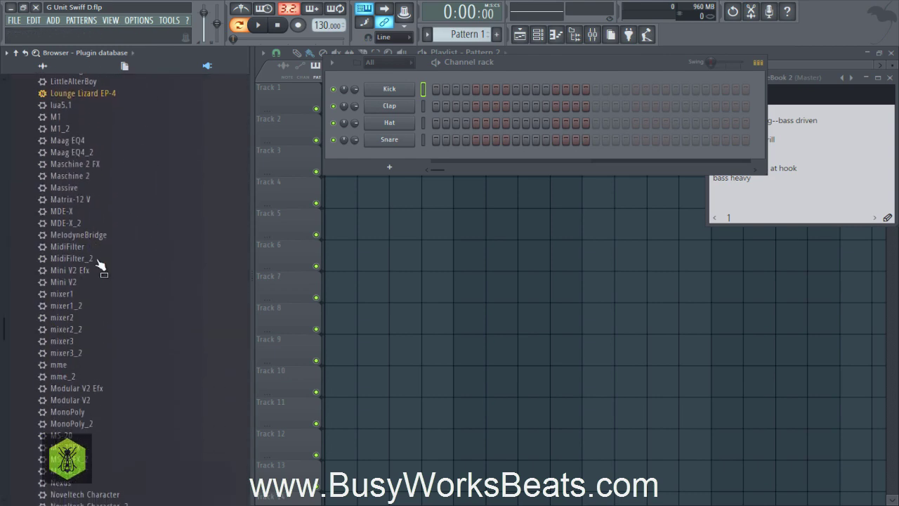
pyautogui.scroll(-4, 61, 291)
pyautogui.scroll(5, 61, 289)
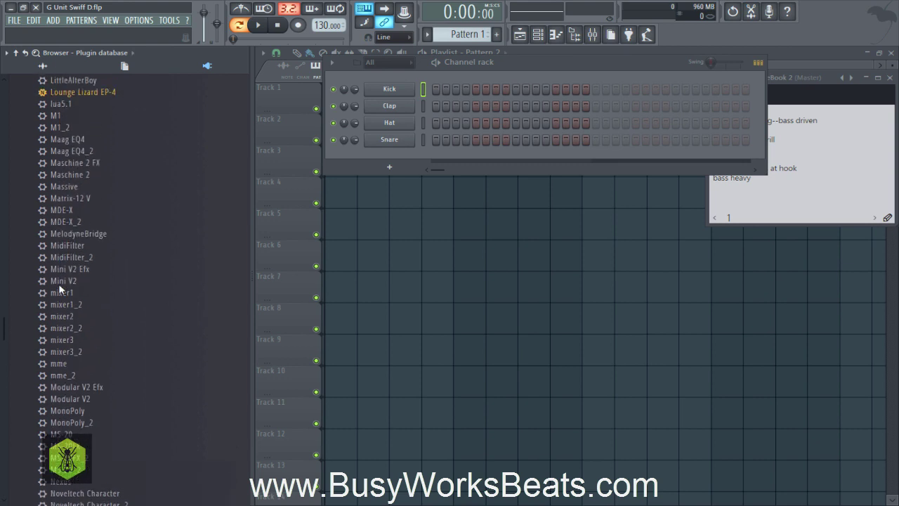
pyautogui.scroll(2, 60, 292)
pyautogui.click(813, 97)
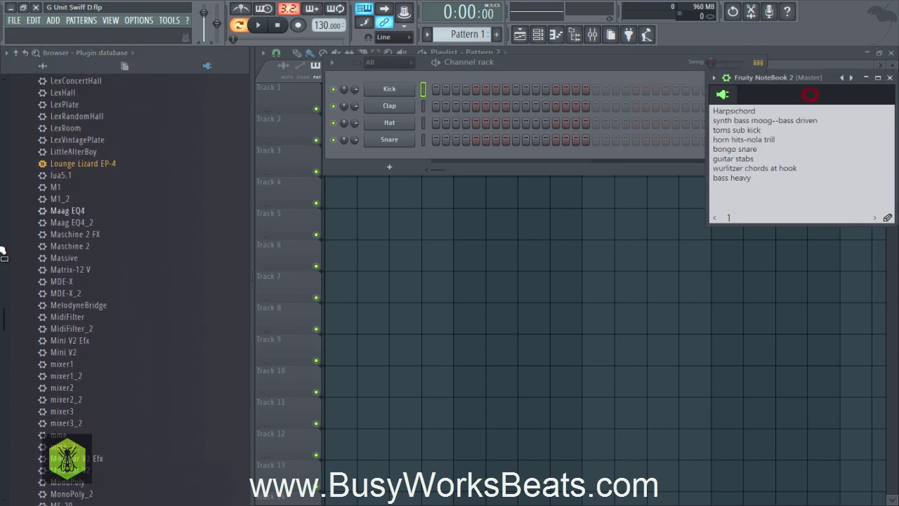
pyautogui.scroll(4, 5, 297)
pyautogui.scroll(-3, 2, 316)
pyautogui.moveTo(1, 321); pyautogui.dragTo(7, 357)
pyautogui.moveTo(77, 332); pyautogui.dragTo(385, 91)
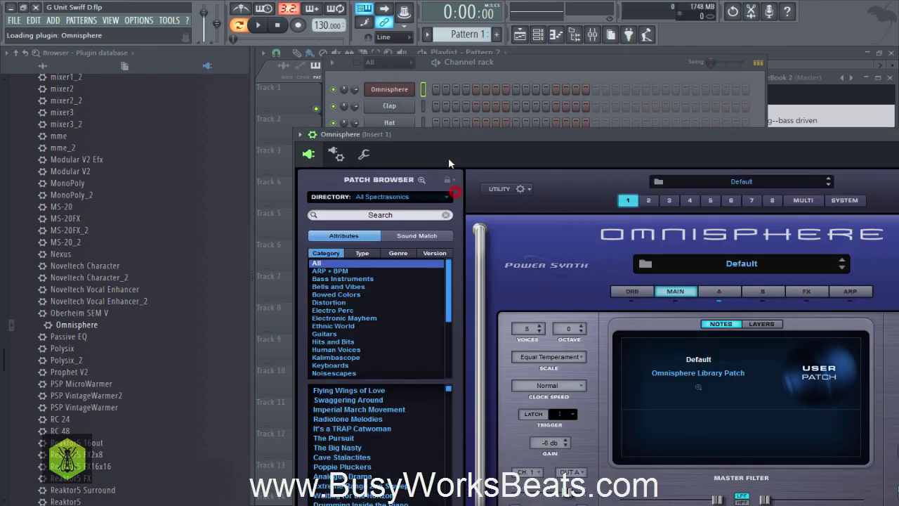
# Reposition the Omnisphere window and filter its patches to the Keyboards category and Clavs type
pyautogui.moveTo(425, 133); pyautogui.dragTo(411, 94)
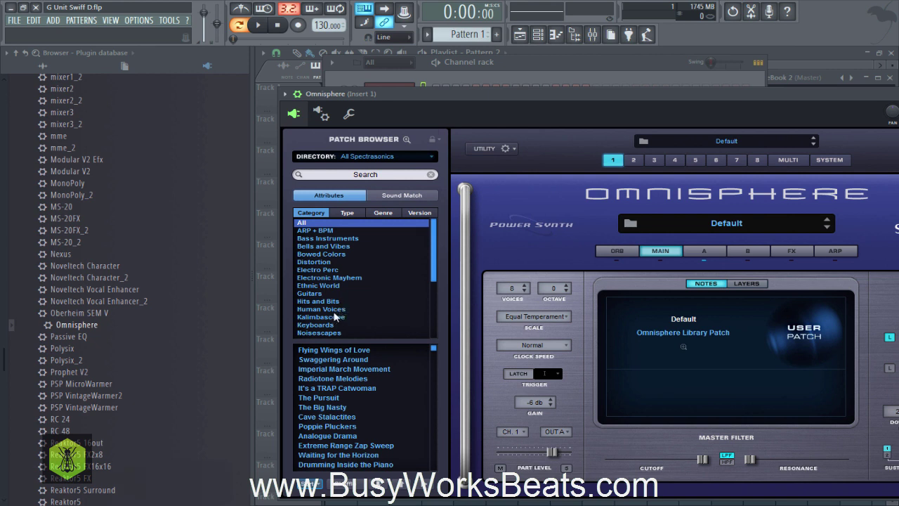
pyautogui.click(315, 325)
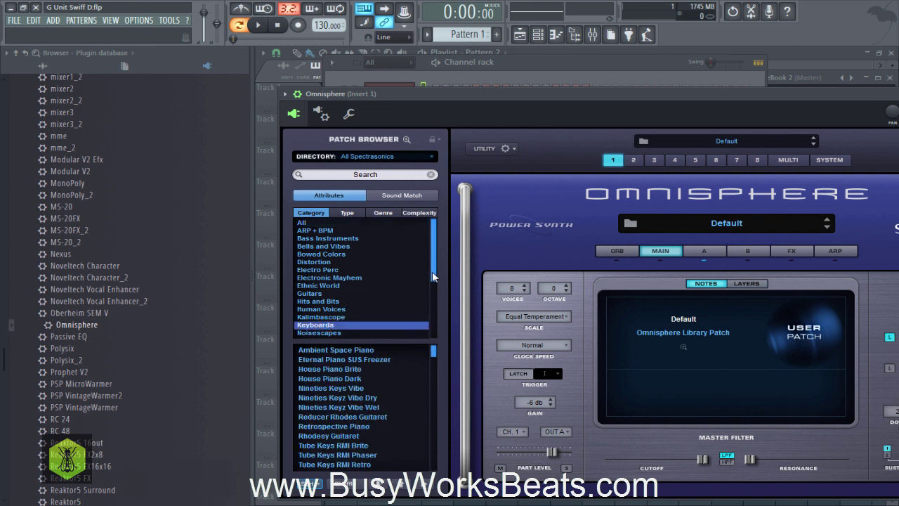
pyautogui.click(360, 214)
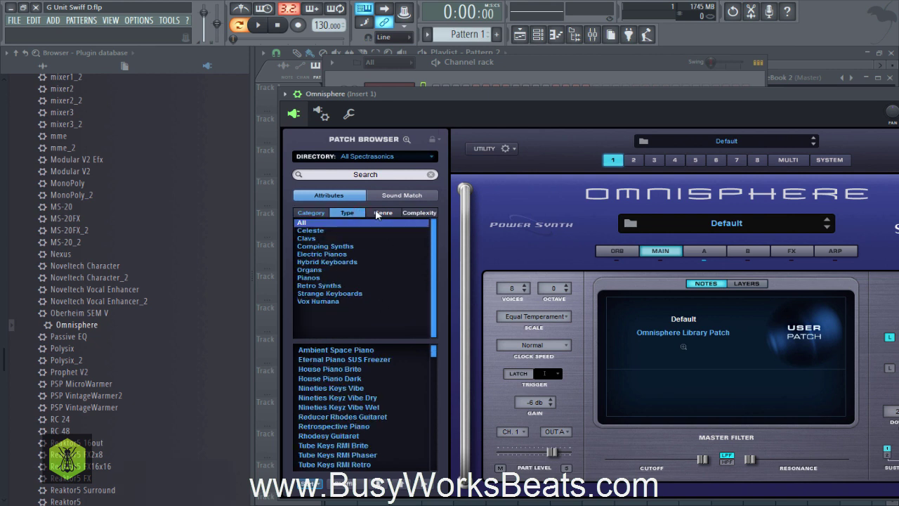
pyautogui.click(313, 238)
# Try out the Clavatar patch and dismiss the authorization notices
pyautogui.click(330, 351)
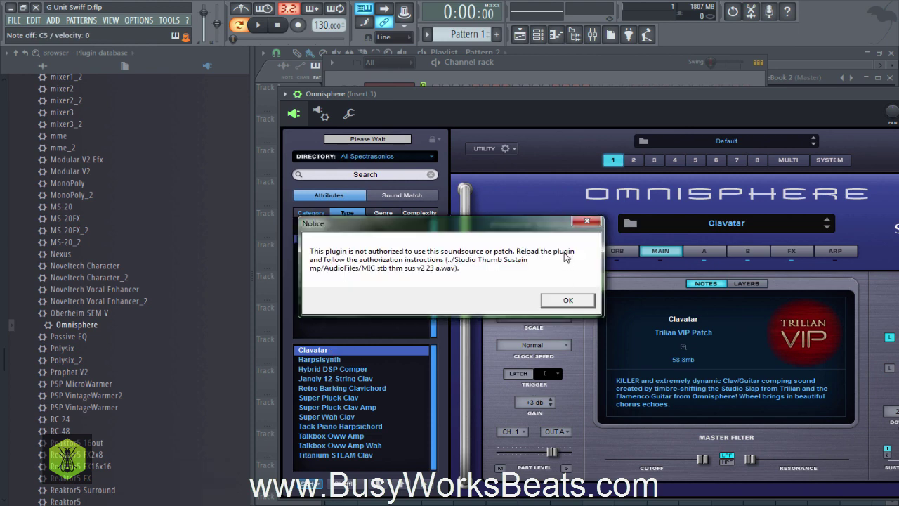
pyautogui.click(586, 221)
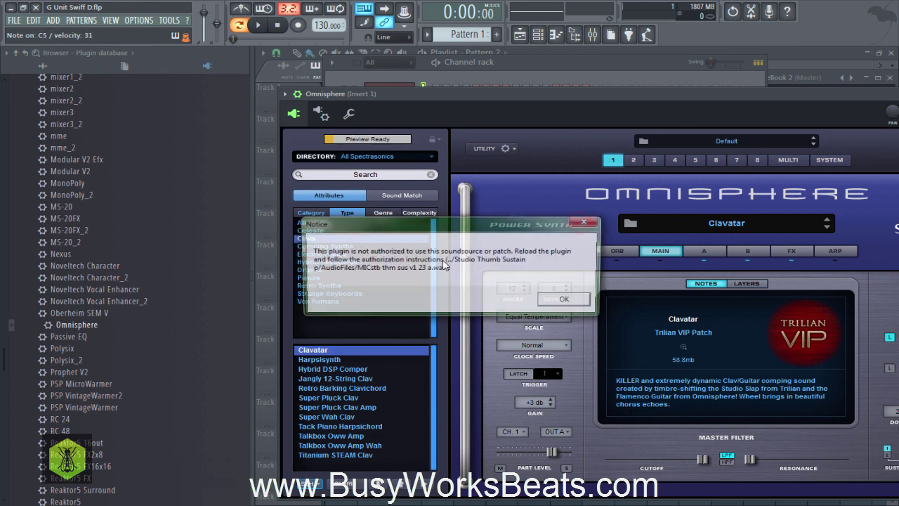
pyautogui.click(580, 221)
# Limit the patch directory to Omnisphere Library and load the Harpsisynth patch
pyautogui.click(378, 156)
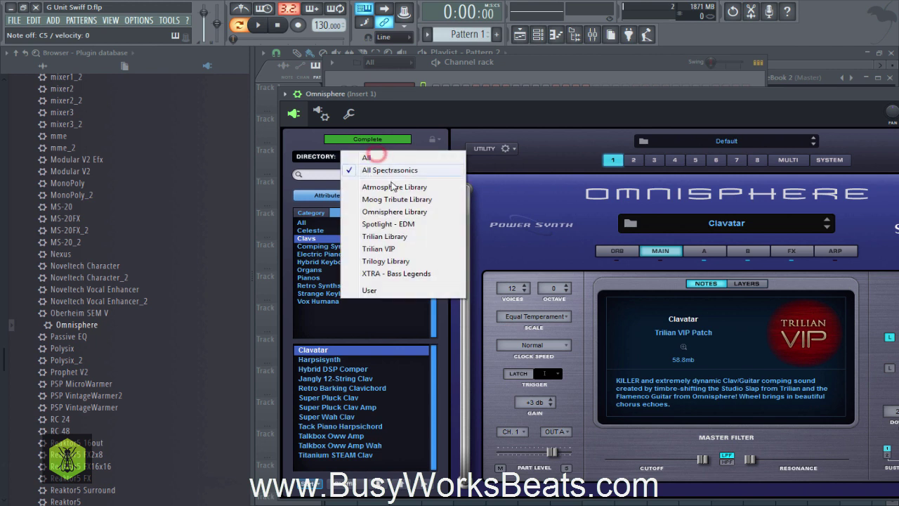
pyautogui.click(391, 211)
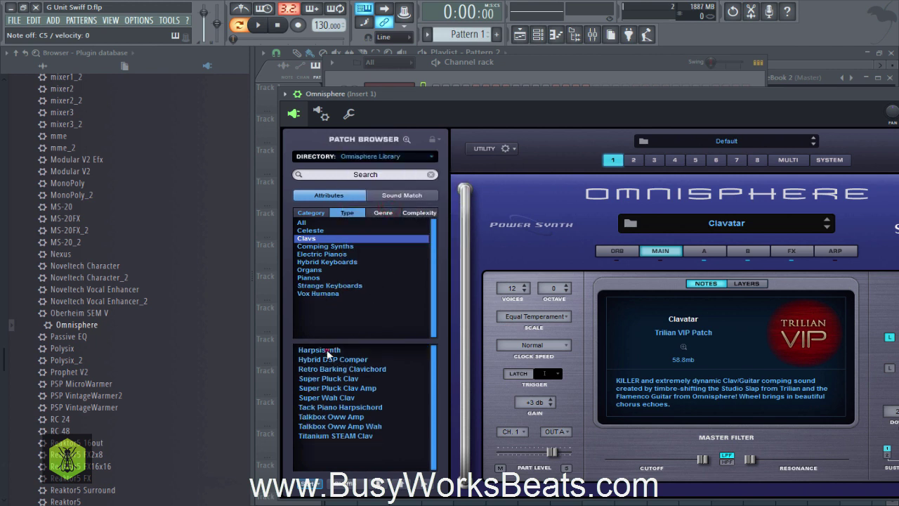
pyautogui.click(327, 353)
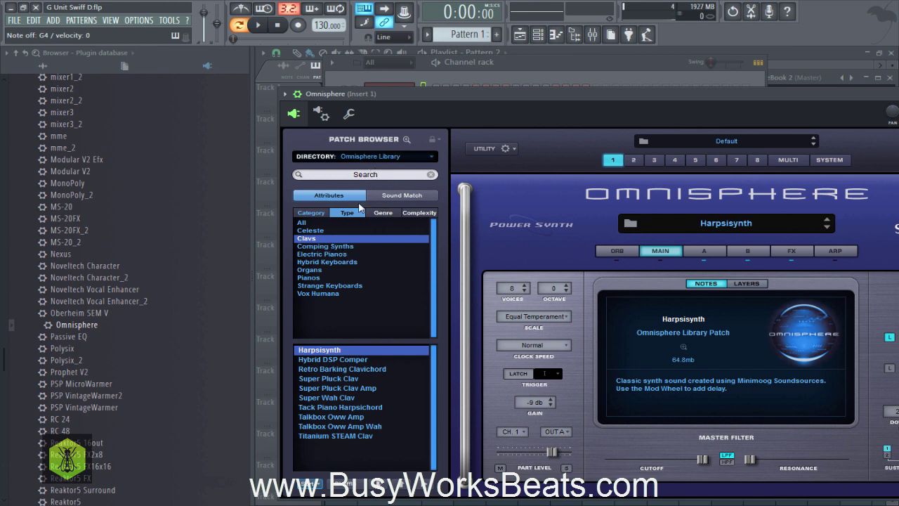
# Audition the clav patches from Hybrid DSP Comper to Tack Piano Harpsichord, comparing them with Harpsisynth
pyautogui.click(344, 360)
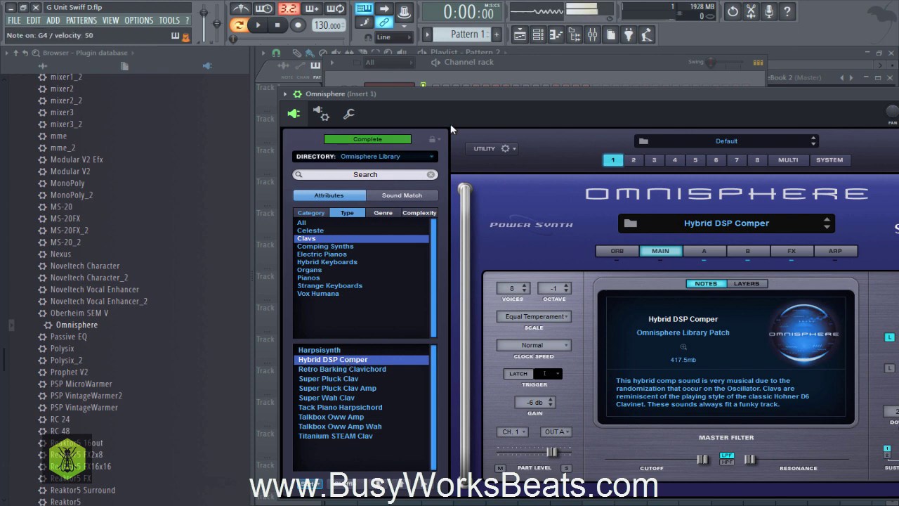
pyautogui.click(361, 369)
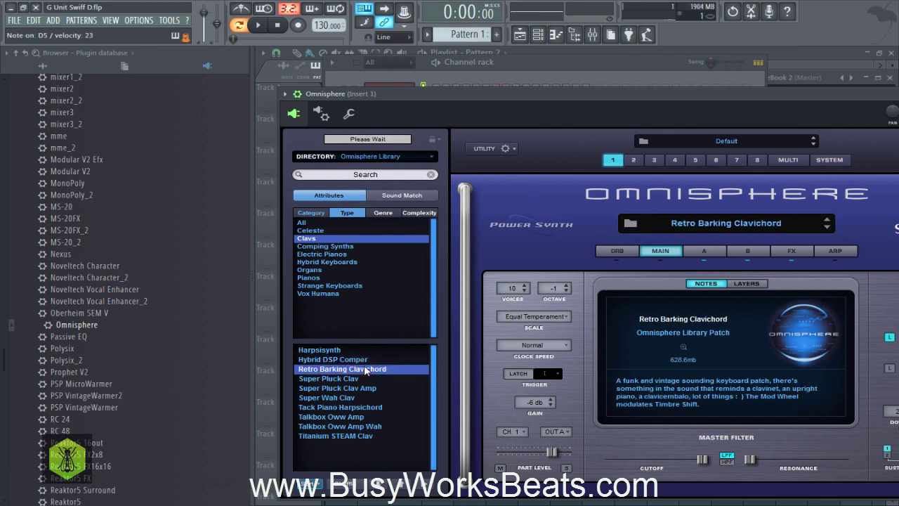
pyautogui.click(328, 350)
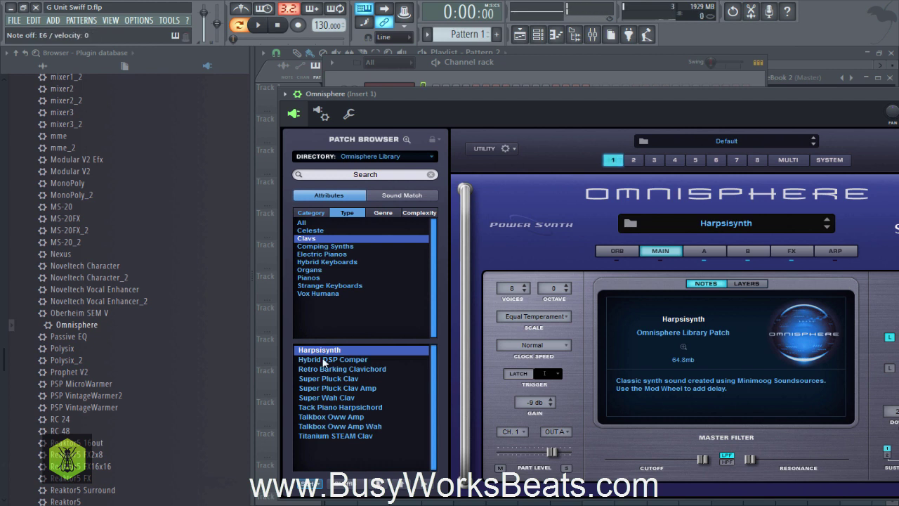
pyautogui.click(335, 377)
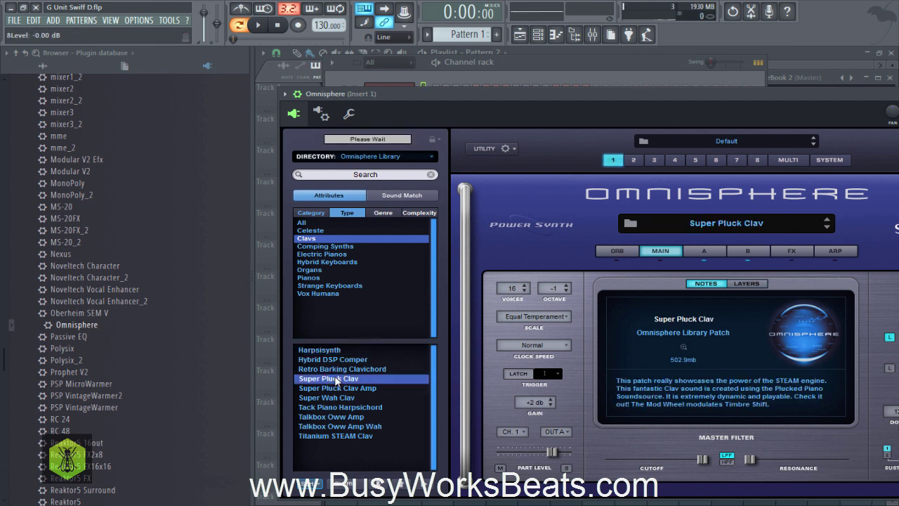
pyautogui.click(343, 388)
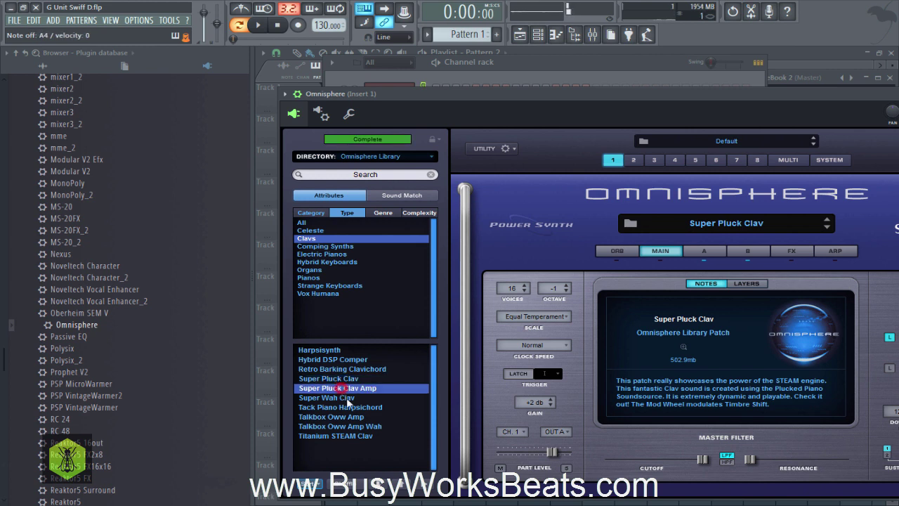
pyautogui.click(345, 399)
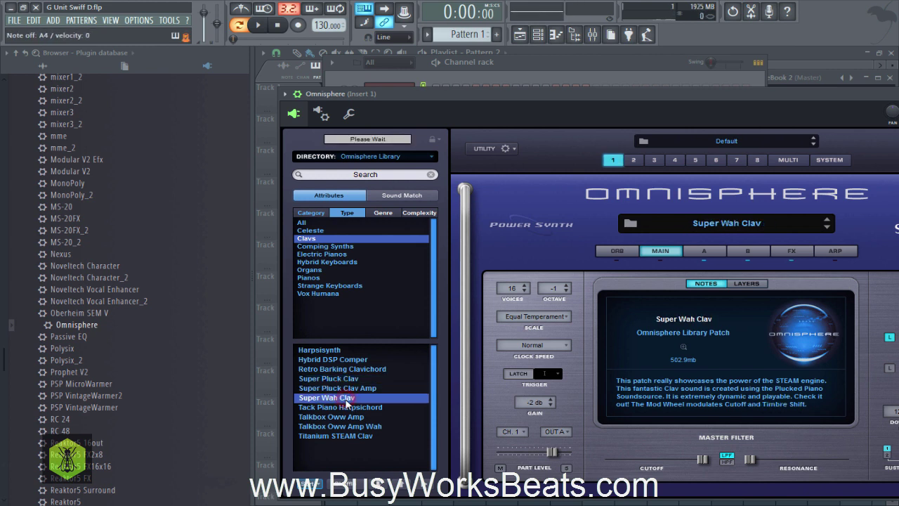
pyautogui.click(354, 408)
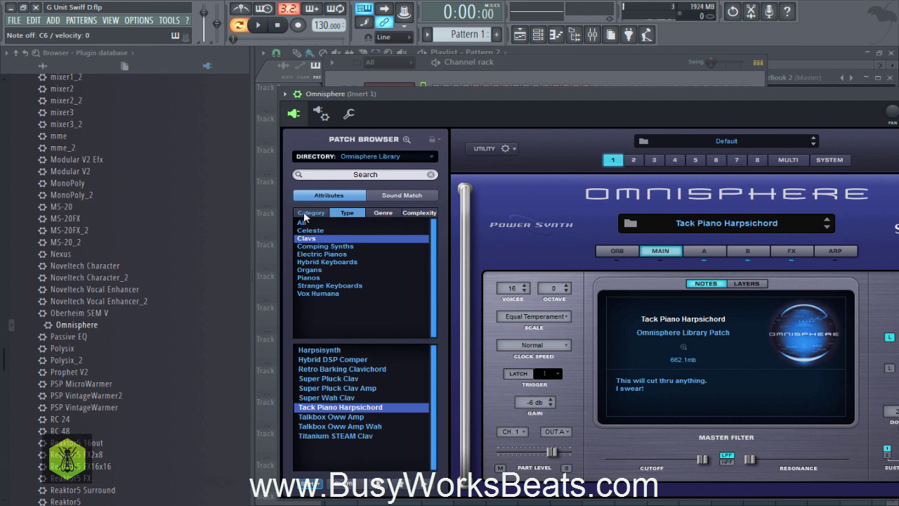
# Search the patches for "harpsichord", clear the search, and load Harpsisynth again
pyautogui.click(390, 180)
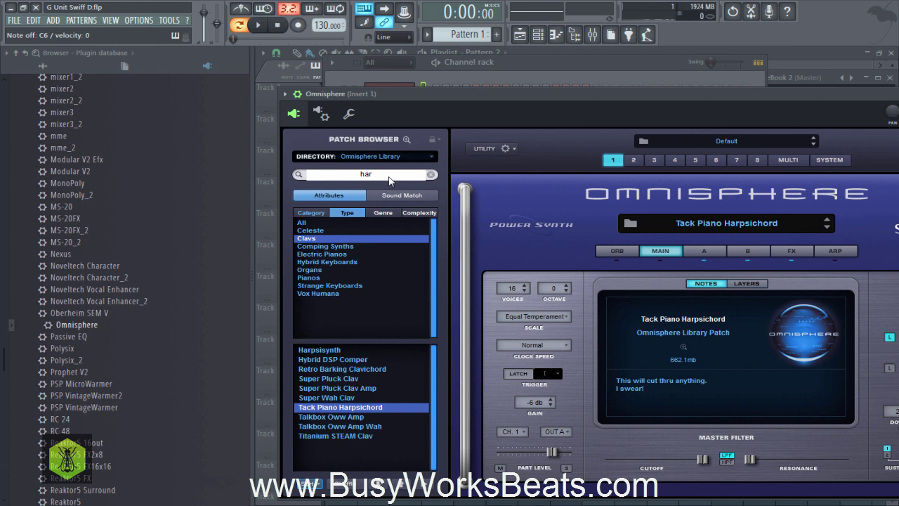
pyautogui.write('harpsichord')
pyautogui.press('Return')
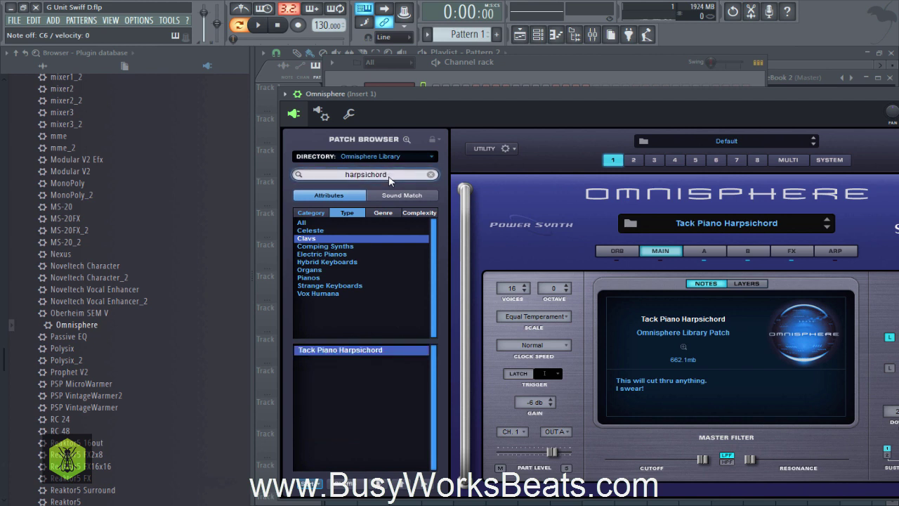
pyautogui.click(431, 174)
pyautogui.click(326, 350)
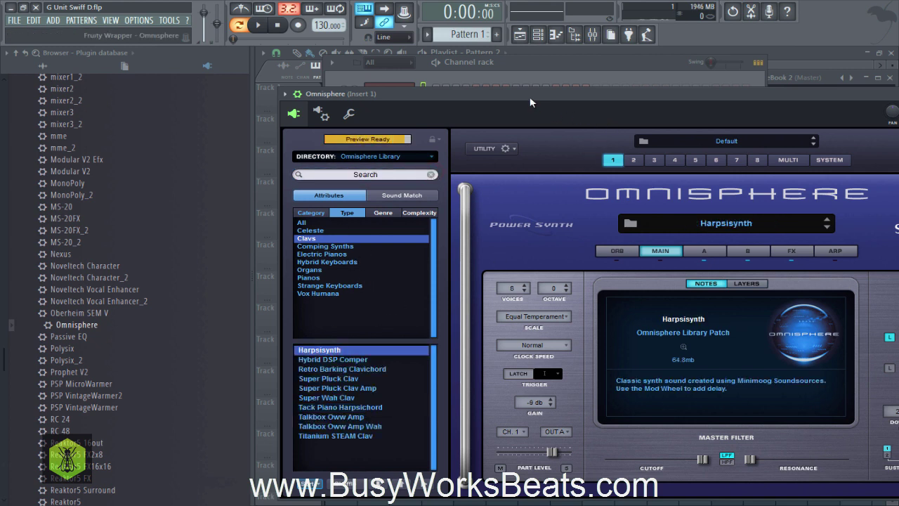
# Clone the Omnisphere channel in the channel rack
pyautogui.click(455, 65)
pyautogui.rightClick(404, 89)
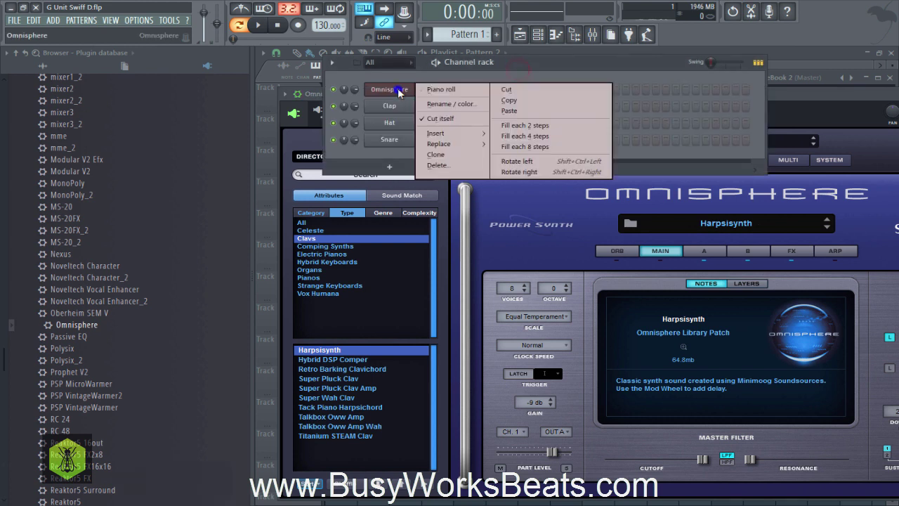
pyautogui.click(436, 155)
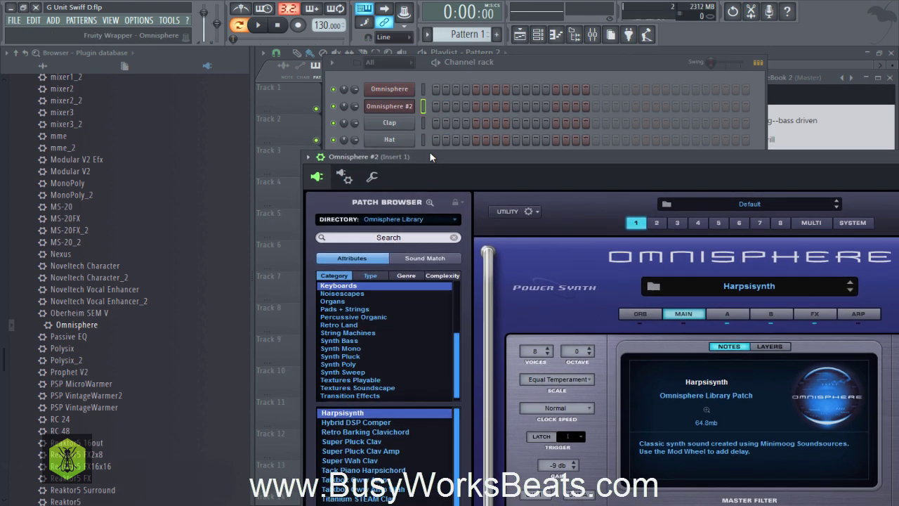
# Delete the Clap, Hat and Snare channels from the channel rack
pyautogui.rightClick(392, 128)
pyautogui.click(438, 209)
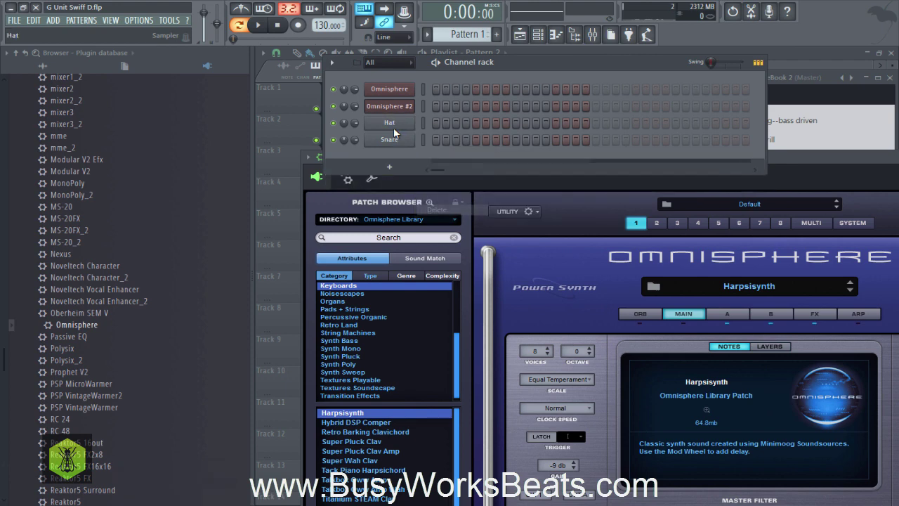
pyautogui.rightClick(393, 128)
pyautogui.click(437, 210)
pyautogui.rightClick(393, 128)
pyautogui.click(437, 210)
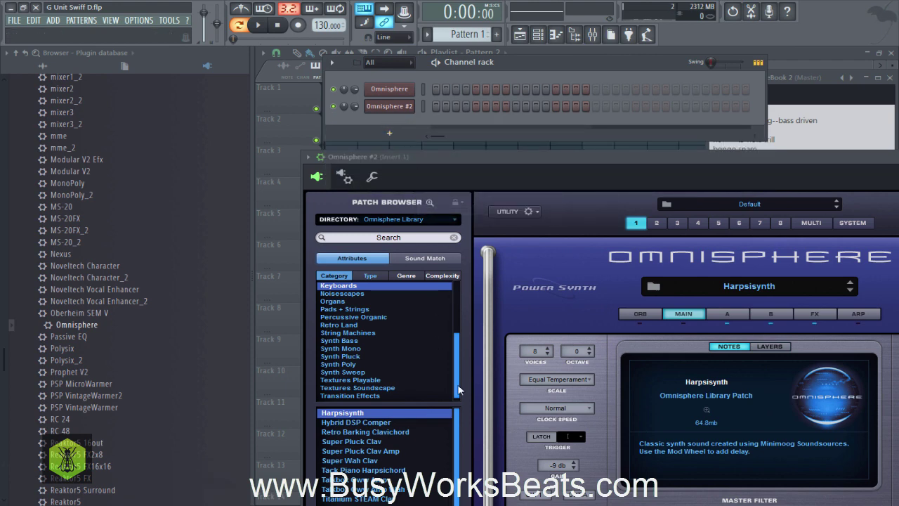
# Audition Hiwatt Hammond 1 and 2 from the Organs category in the second Omnisphere channel and load Boombox Vibrato Organ
pyautogui.moveTo(470, 158); pyautogui.dragTo(451, 107)
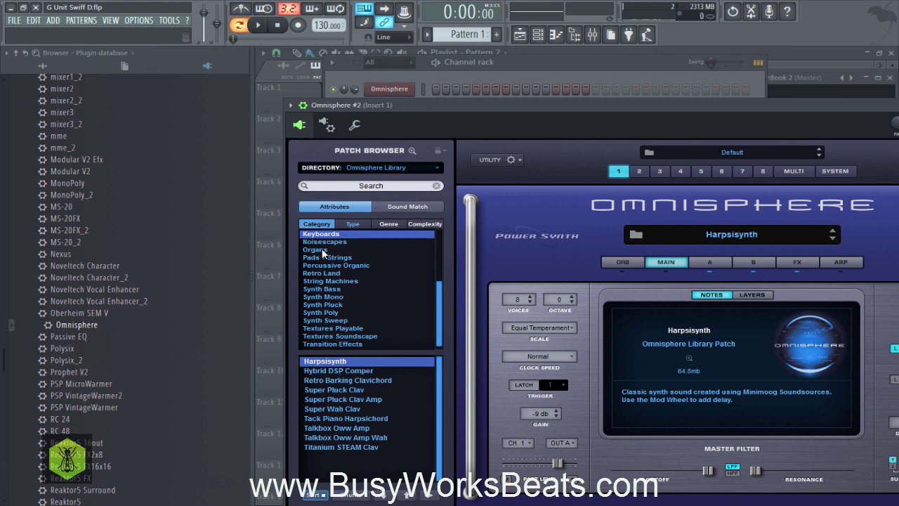
pyautogui.click(315, 249)
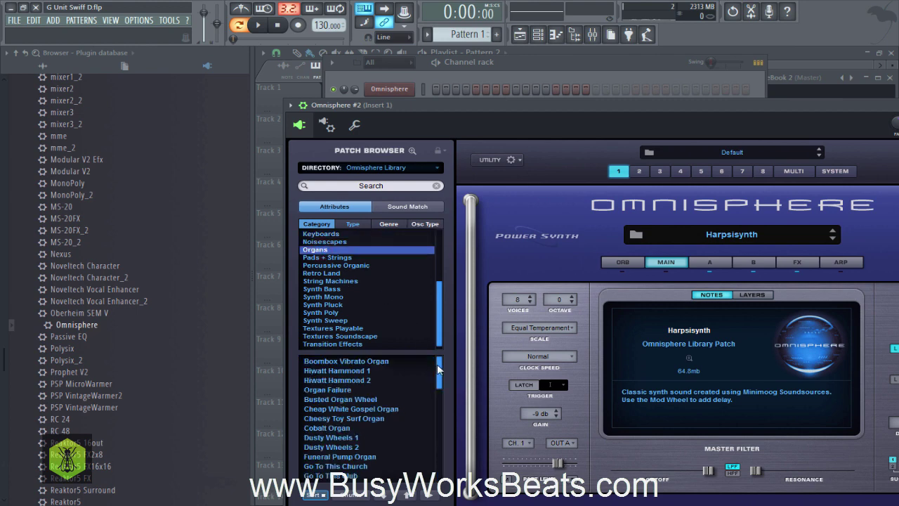
pyautogui.click(358, 372)
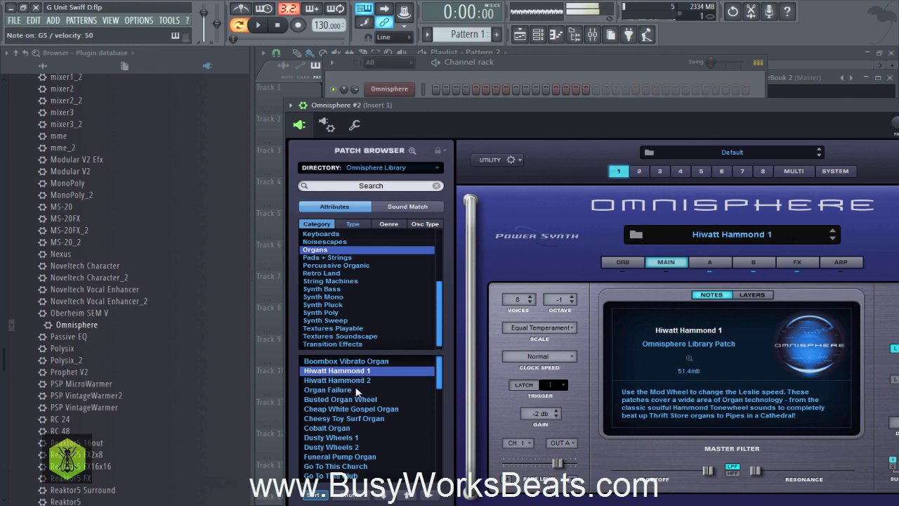
pyautogui.click(353, 380)
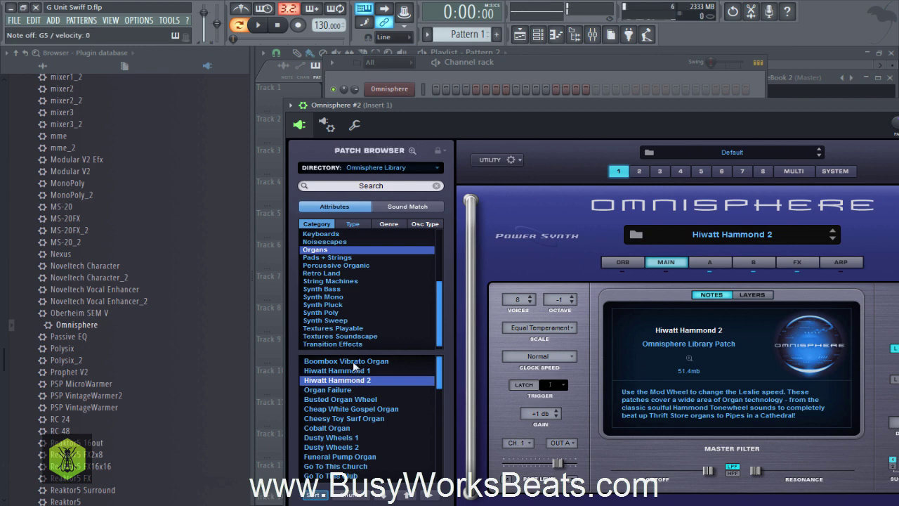
pyautogui.click(355, 362)
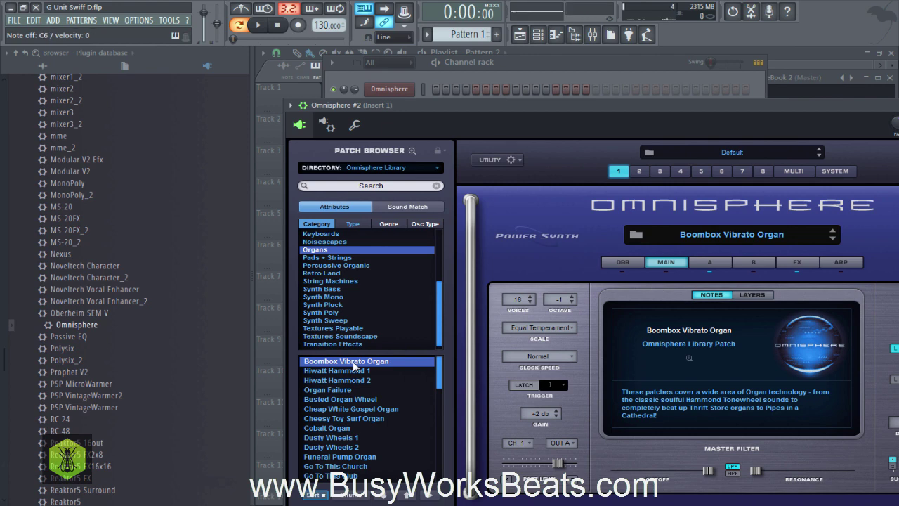
pyautogui.moveTo(638, 111); pyautogui.dragTo(476, 105)
# Mark the Harpsichord and organ entries in the notes as done with "./" and save the project
pyautogui.click(845, 99)
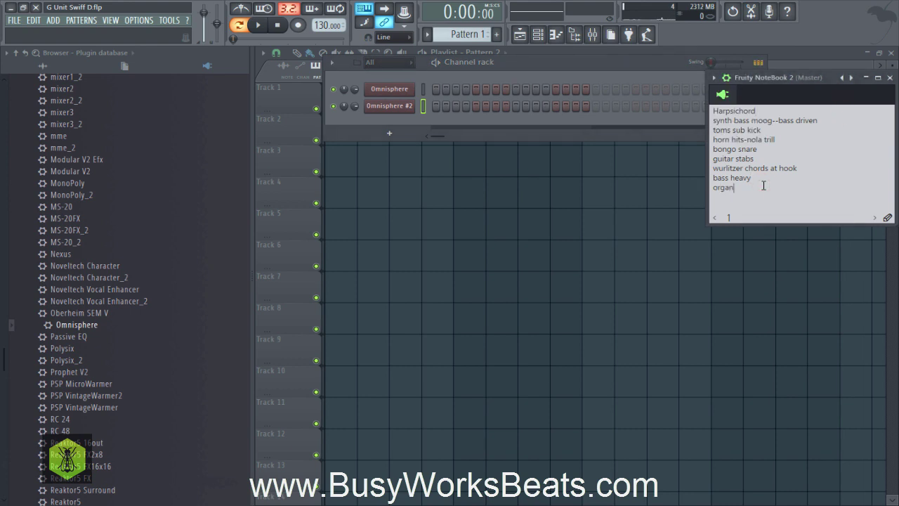
pyautogui.click(429, 130)
pyautogui.hotkey('ctrl', 's')
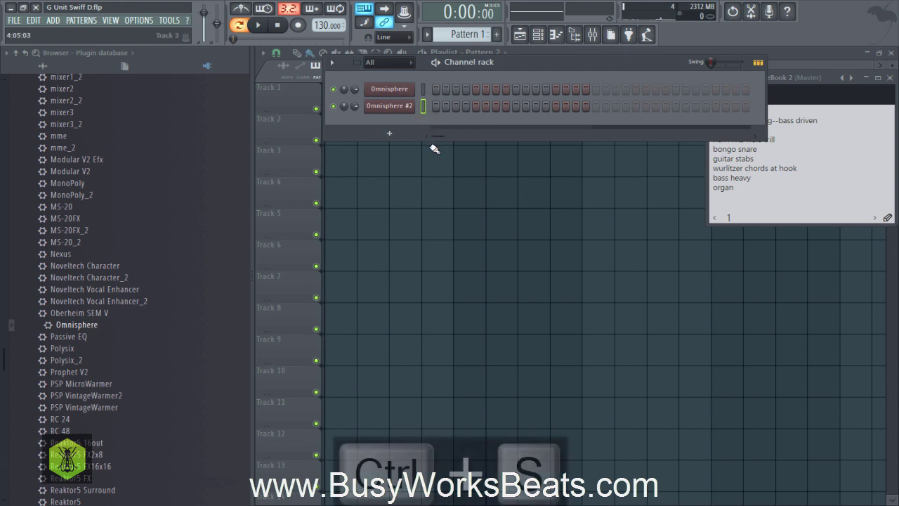
pyautogui.click(803, 83)
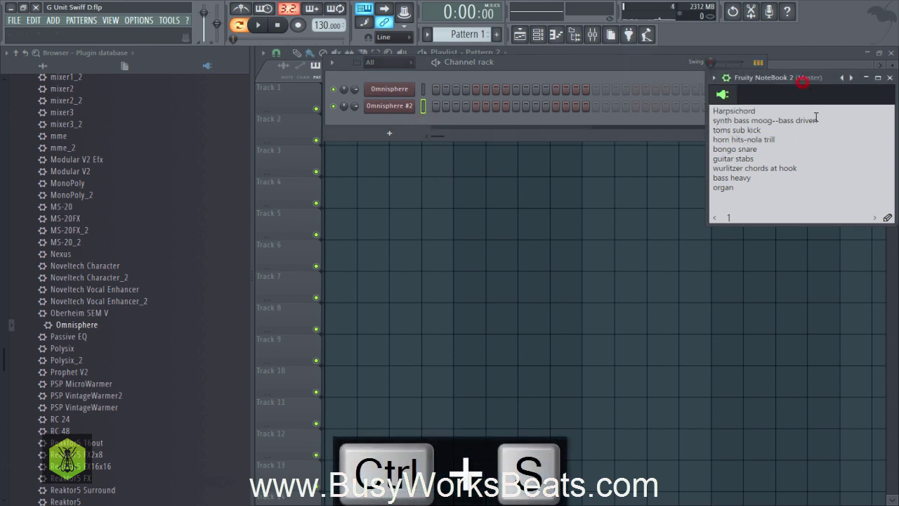
pyautogui.click(760, 110)
pyautogui.write('/ ./')
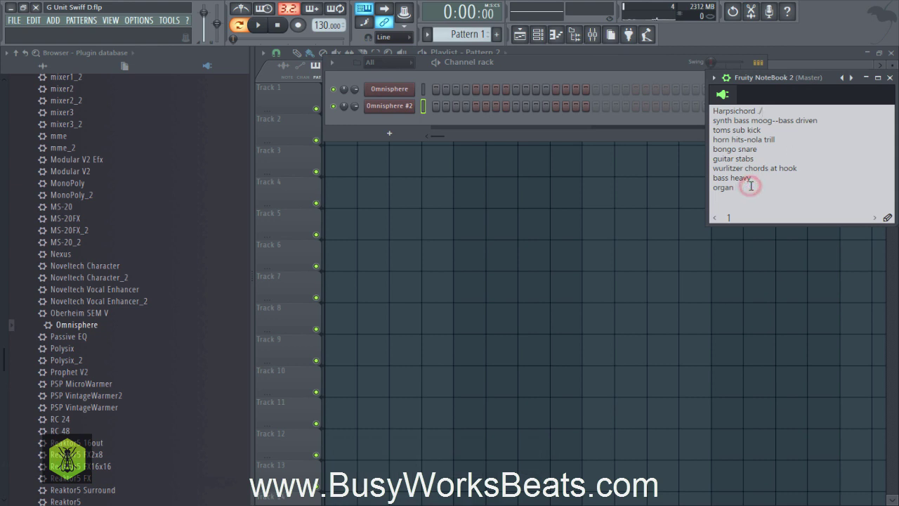
pyautogui.click(434, 126)
pyautogui.hotkey('ctrl', 's')
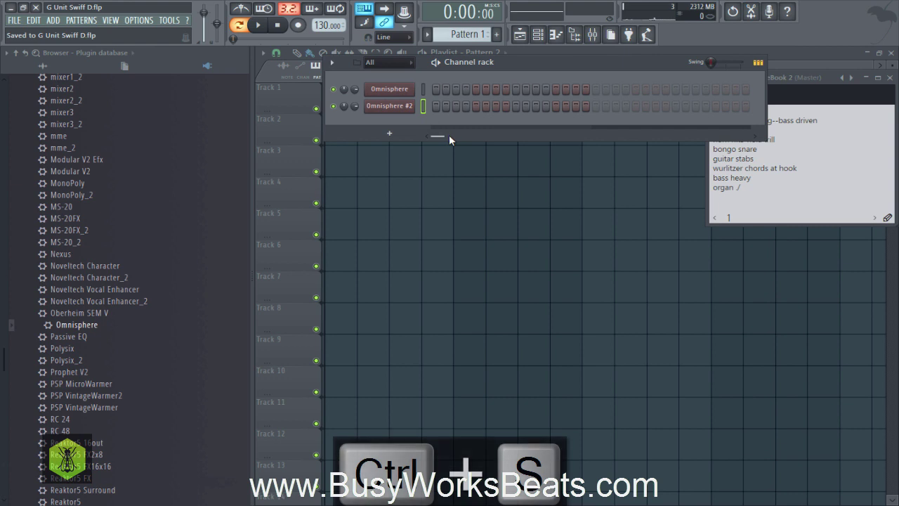
# Adjust the audio device settings
pyautogui.click(138, 19)
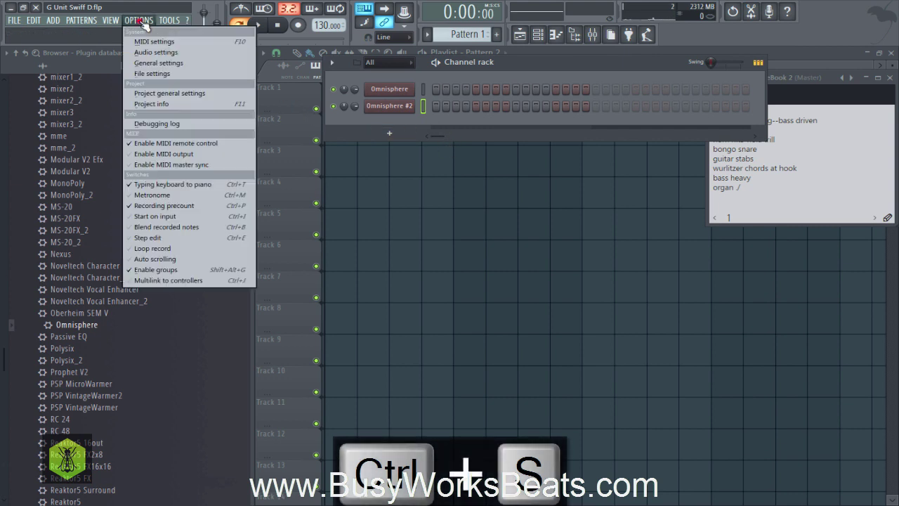
pyautogui.click(154, 51)
pyautogui.moveTo(302, 179); pyautogui.dragTo(330, 176)
pyautogui.click(648, 83)
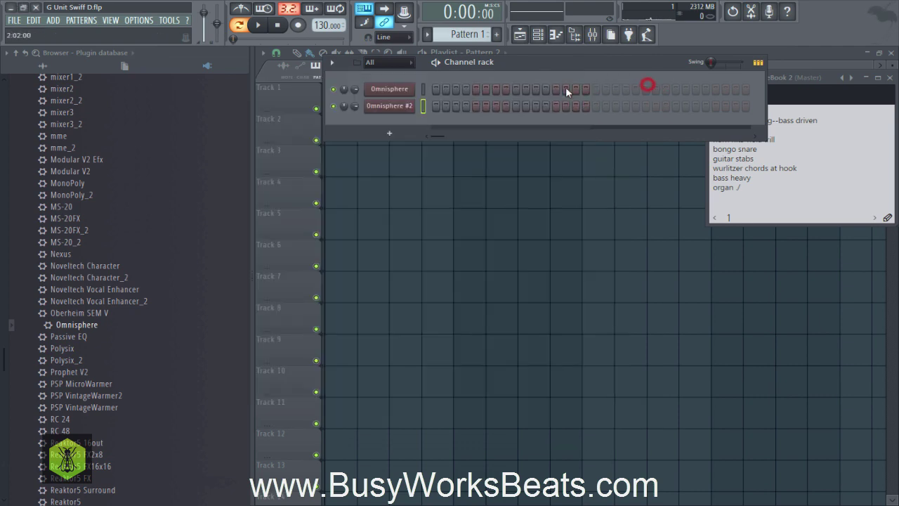
pyautogui.click(138, 20)
pyautogui.click(153, 50)
pyautogui.moveTo(320, 191); pyautogui.dragTo(293, 192)
pyautogui.click(648, 83)
# Add Reaktor5 as a new channel in the channel rack and load the Monark ensemble from its Player library
pyautogui.scroll(-3, 4, 360)
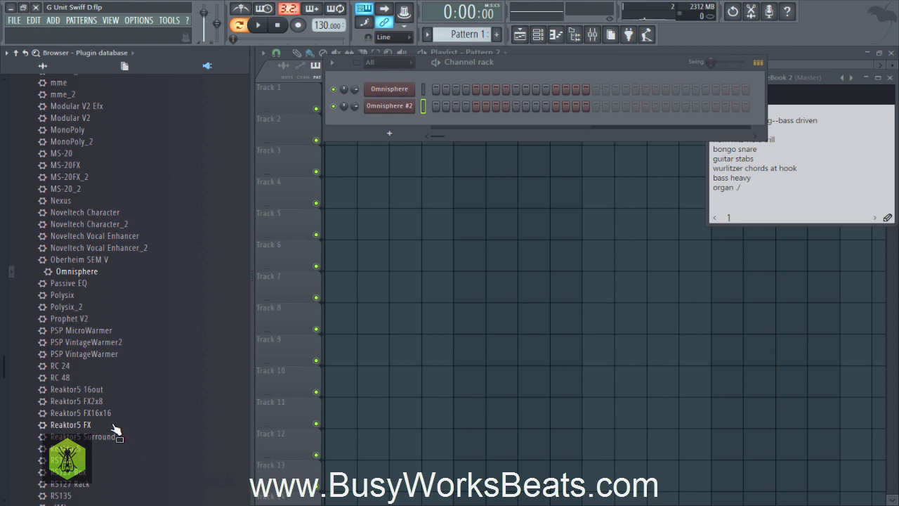
pyautogui.moveTo(83, 449); pyautogui.dragTo(390, 123)
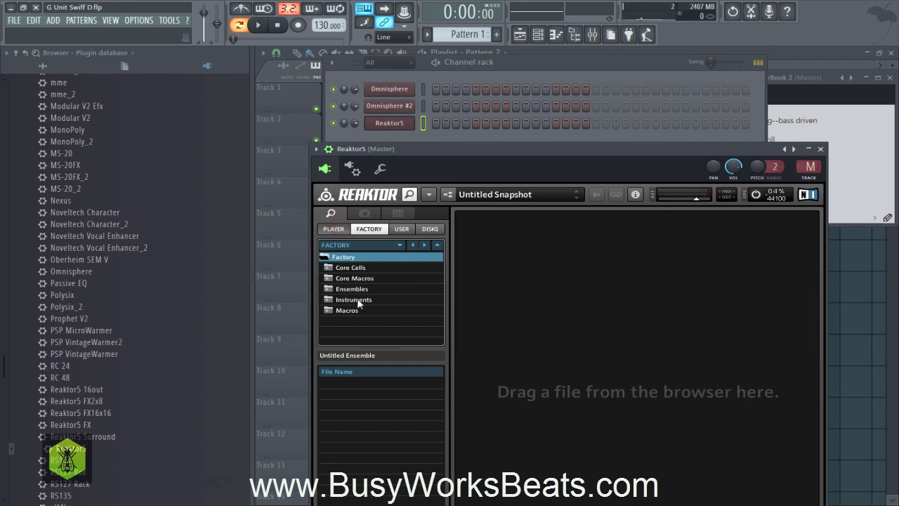
pyautogui.click(333, 228)
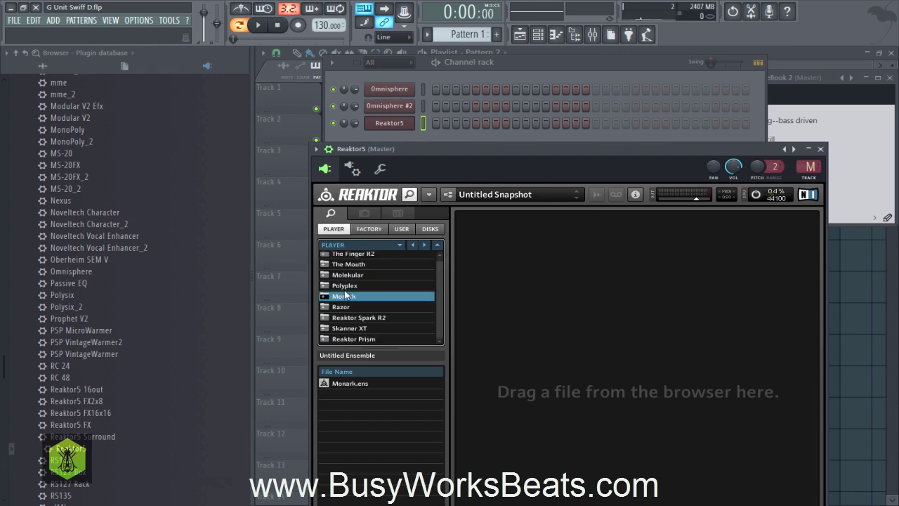
pyautogui.click(353, 382)
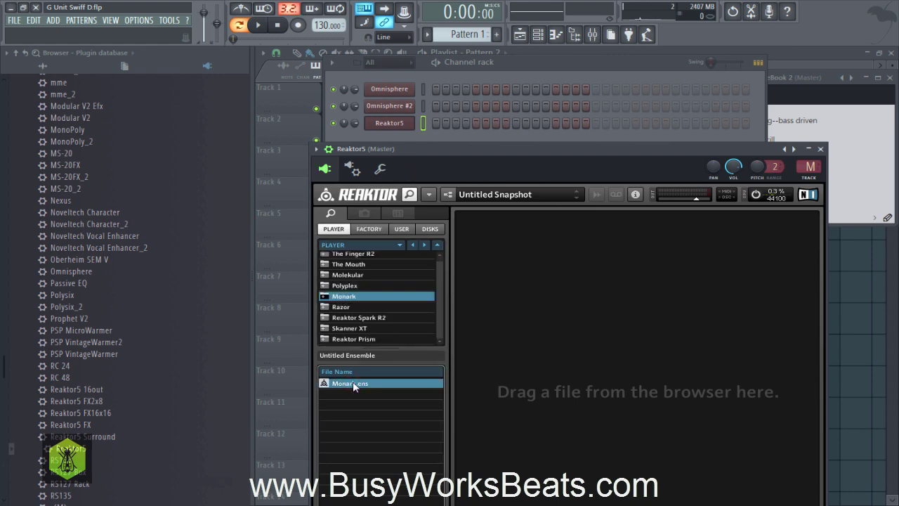
pyautogui.moveTo(492, 160); pyautogui.dragTo(401, 112)
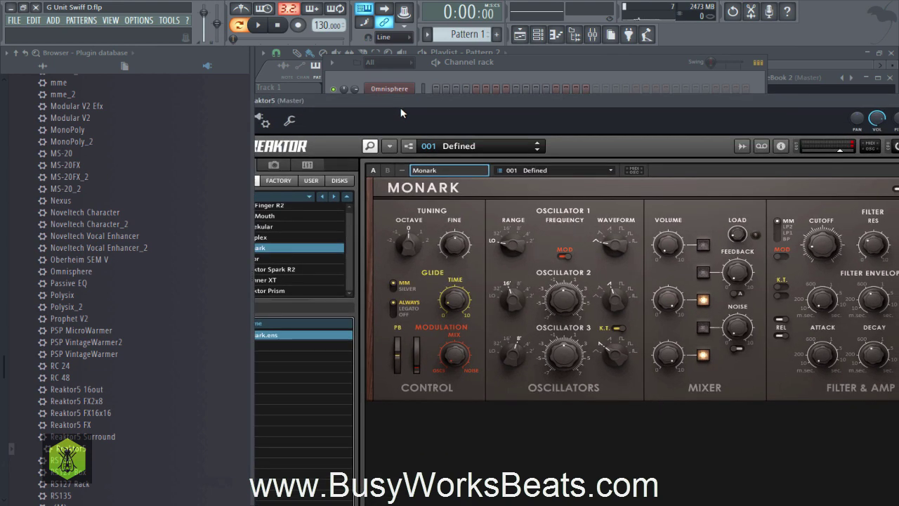
# Hide the browser, lower Monark's master level well below half, and close the Reaktor5 window
pyautogui.click(574, 40)
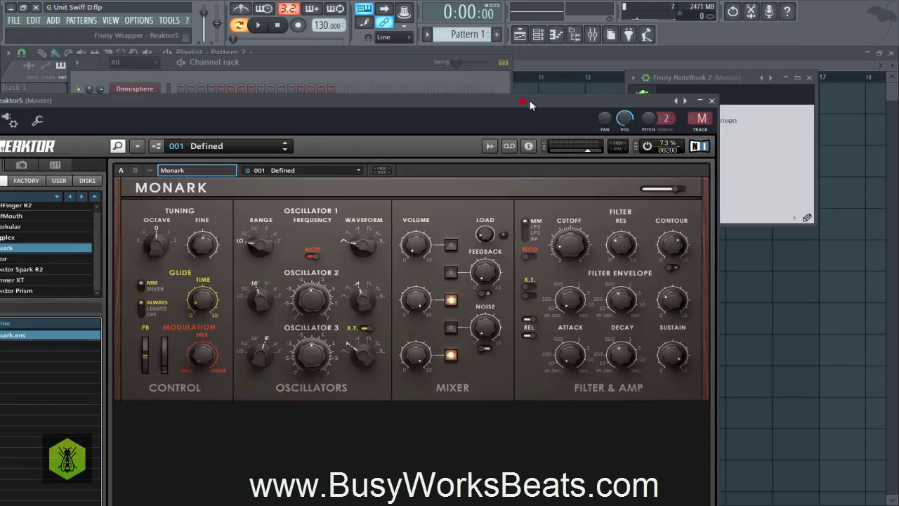
pyautogui.moveTo(530, 100); pyautogui.dragTo(545, 101)
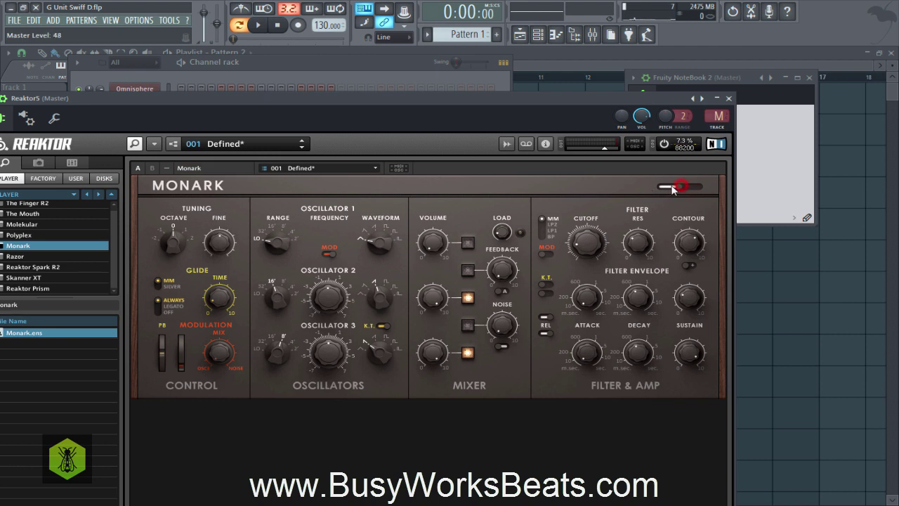
pyautogui.click(298, 62)
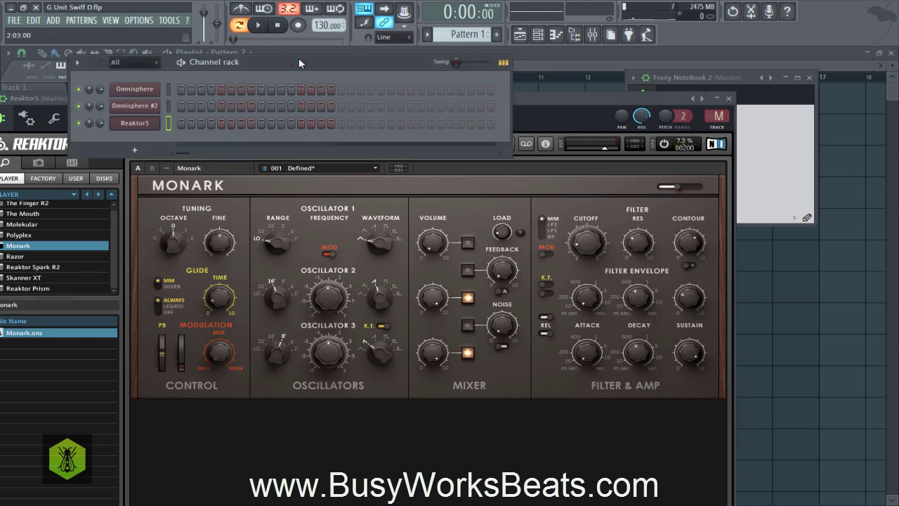
pyautogui.click(673, 188)
pyautogui.moveTo(673, 191); pyautogui.dragTo(655, 186)
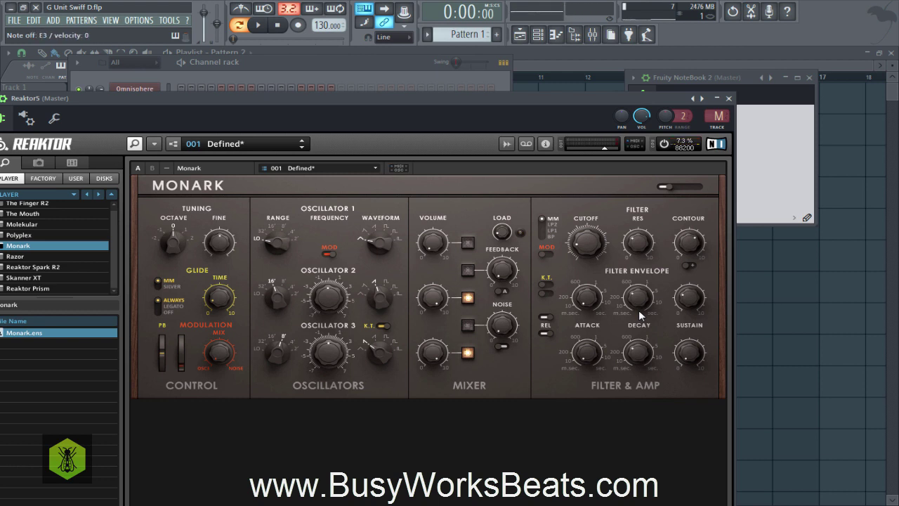
pyautogui.click(727, 98)
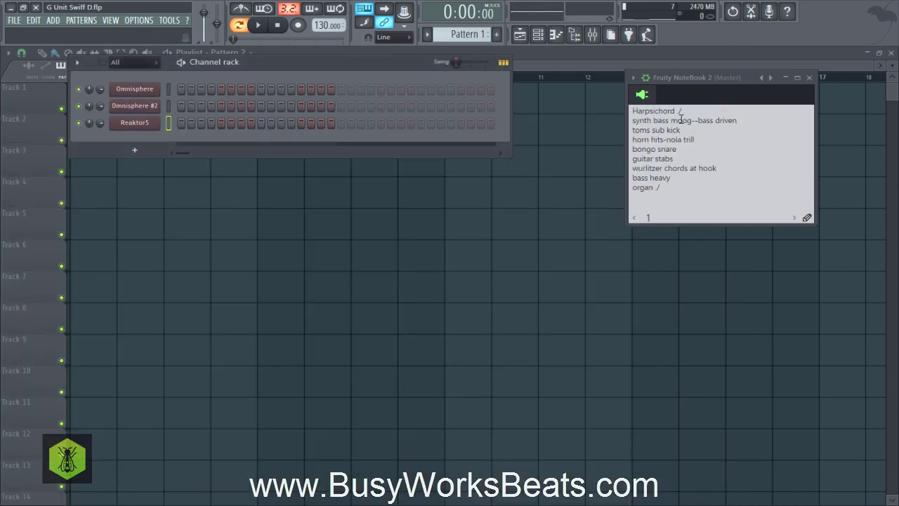
# Mark the "synth bass moog--bass driven" entry in the notes as done with "./" and save the project
pyautogui.click(736, 120)
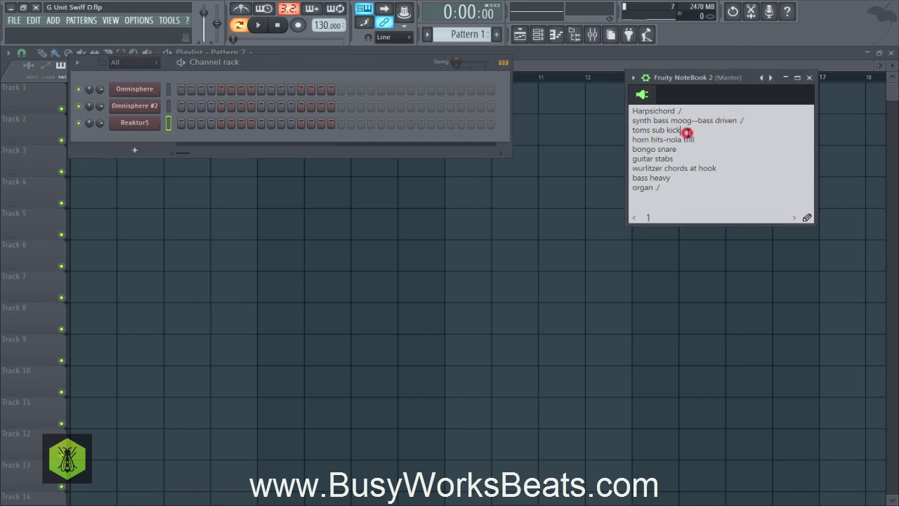
pyautogui.click(370, 139)
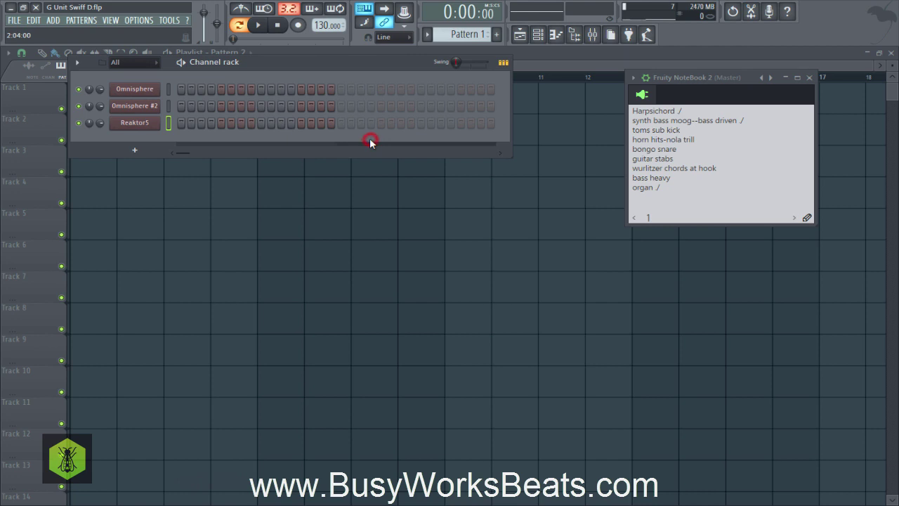
pyautogui.hotkey('ctrl', 's')
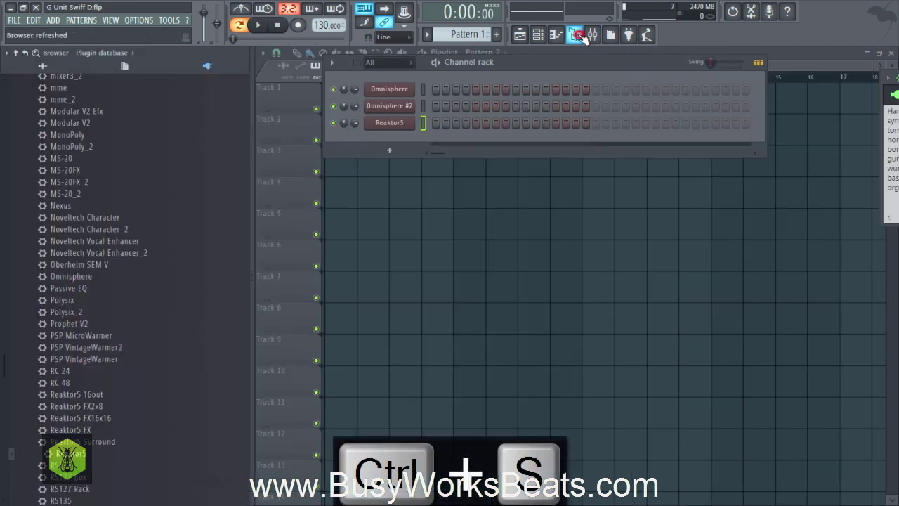
# Show the browser and open the Kicks folder of the Fire Drum Kit in BusyWorksBeats.com's Ultimate Producer Bundle 2
pyautogui.click(574, 35)
pyautogui.click(85, 66)
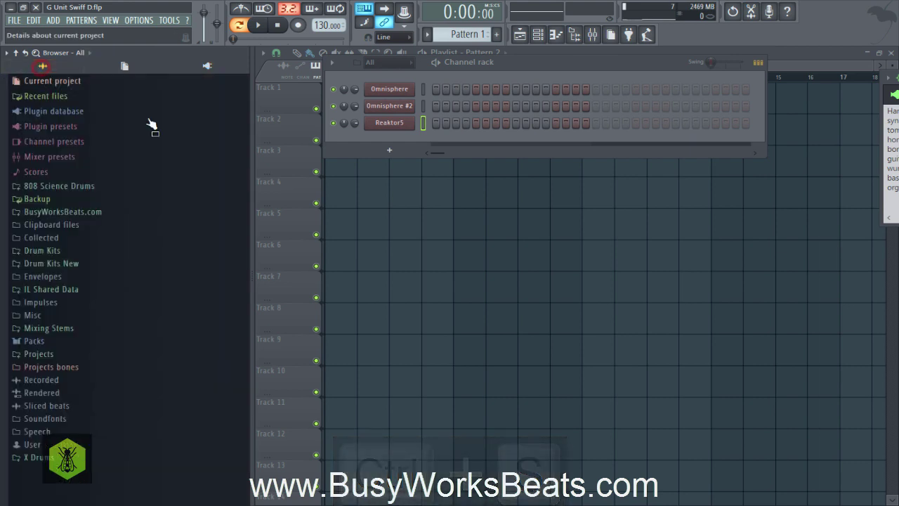
pyautogui.click(73, 213)
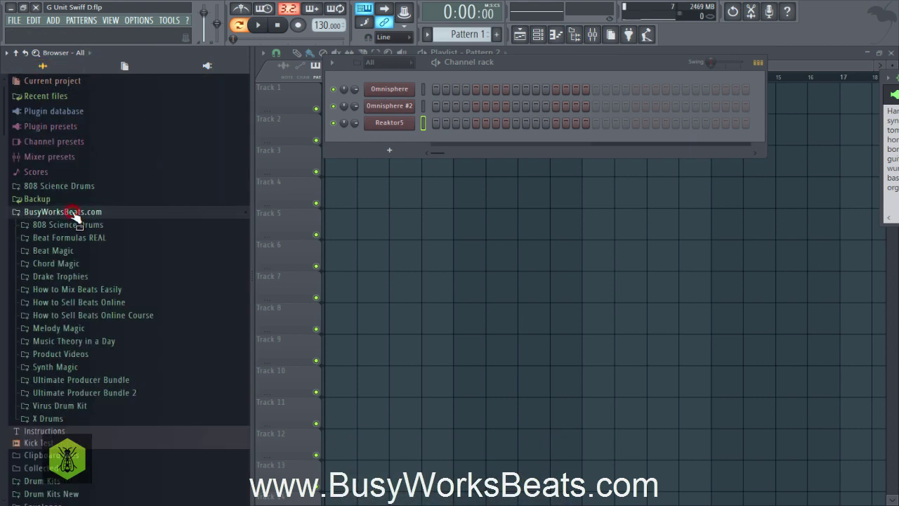
pyautogui.click(101, 395)
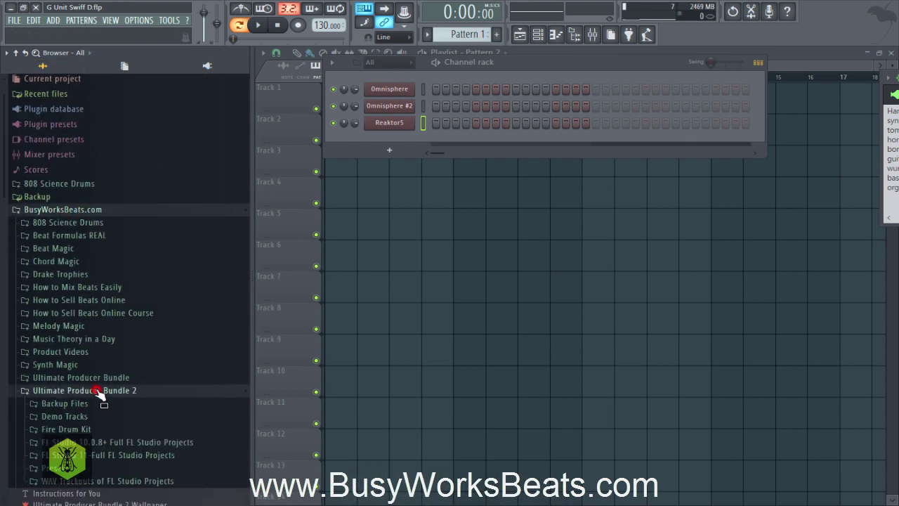
pyautogui.click(87, 427)
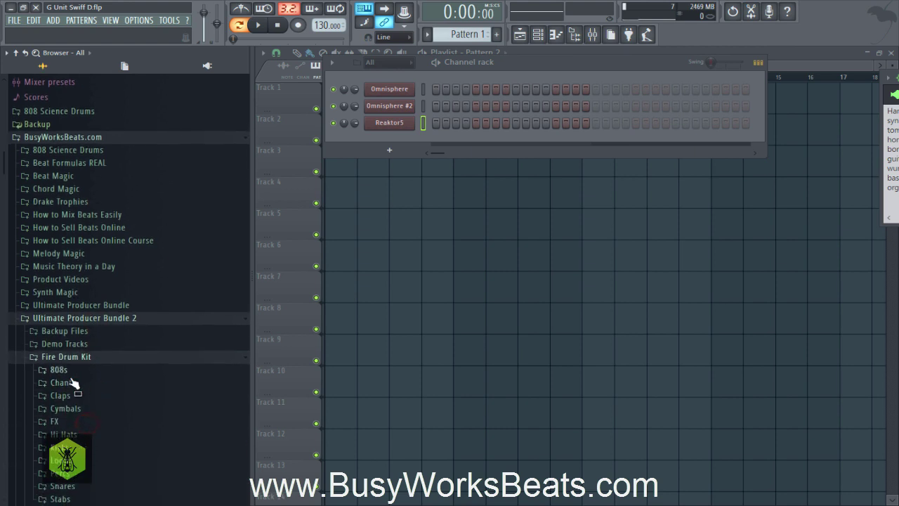
pyautogui.scroll(-4, 70, 385)
pyautogui.click(71, 307)
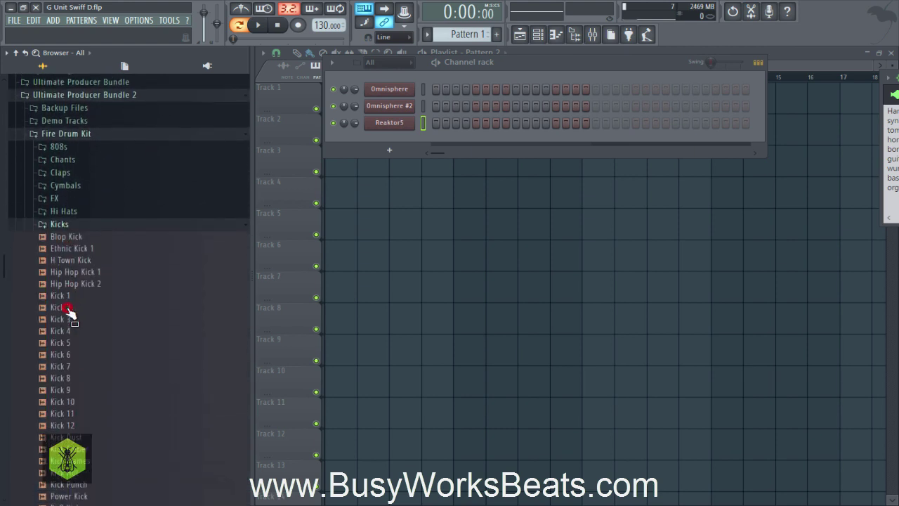
# Audition several numbered kick samples, including Kick 6, Kick 3, Kick 2 and Kick 1
pyautogui.click(84, 334)
pyautogui.click(79, 322)
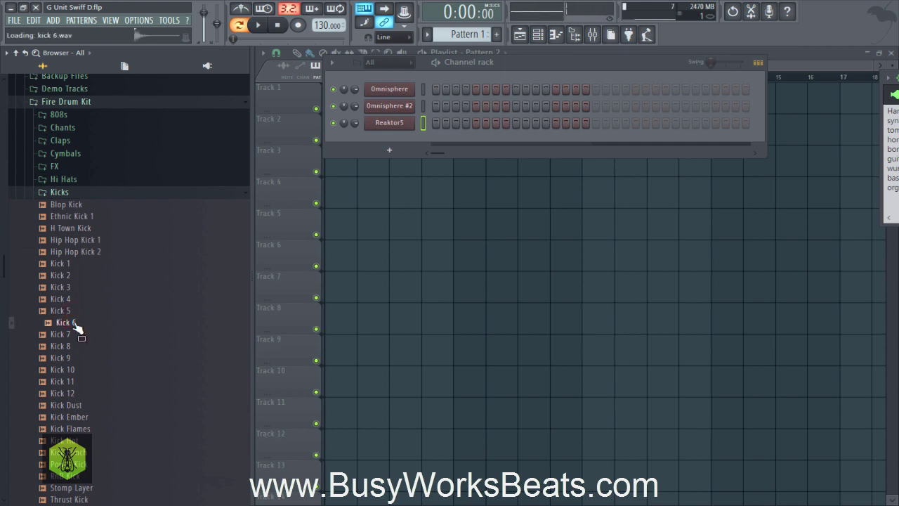
pyautogui.click(72, 289)
pyautogui.click(69, 278)
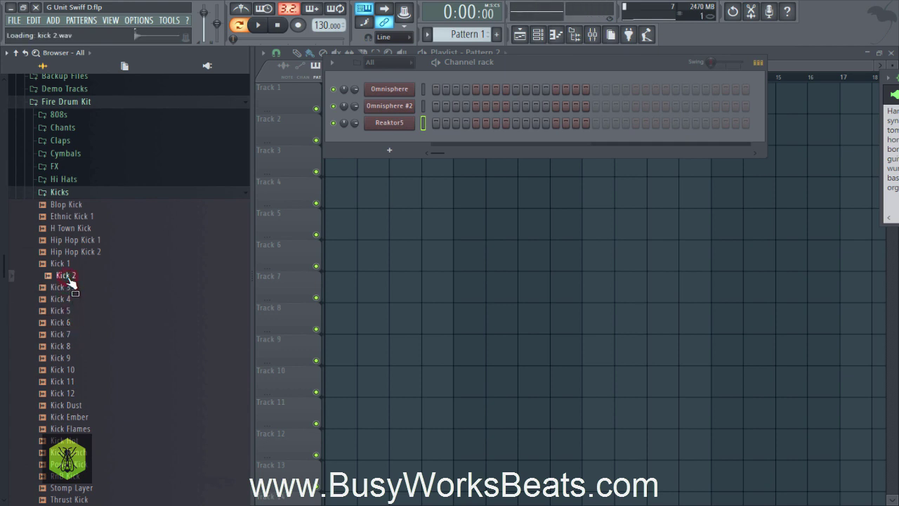
pyautogui.click(65, 264)
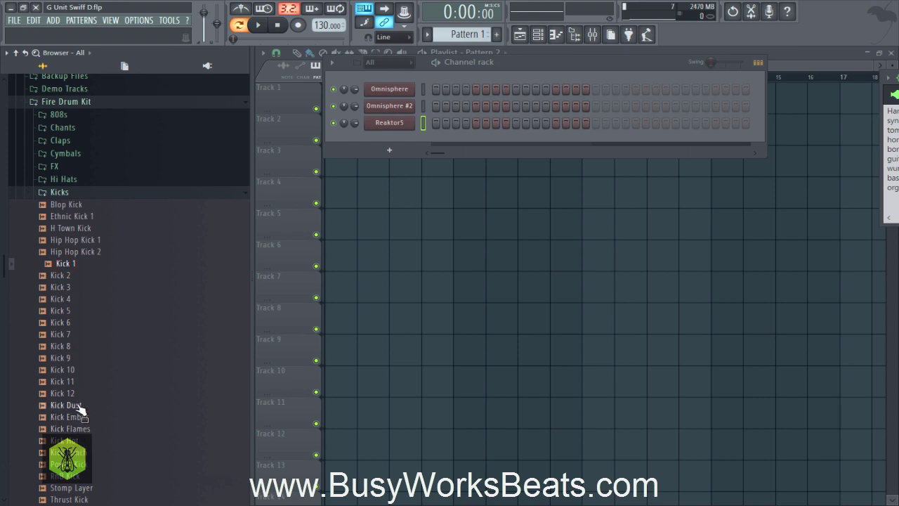
# Audition the Kick Dust sample and load it into a new channel in the channel rack
pyautogui.click(78, 408)
pyautogui.click(74, 408)
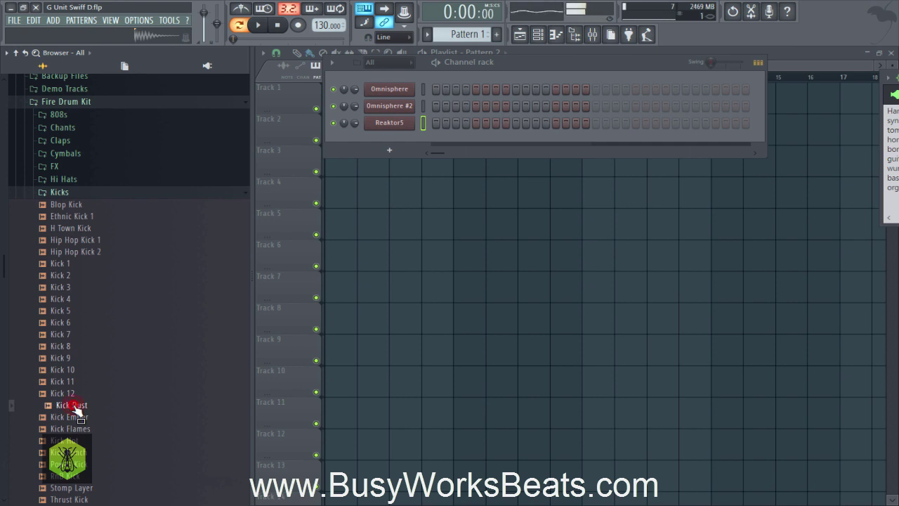
pyautogui.rightClick(75, 405)
pyautogui.click(96, 398)
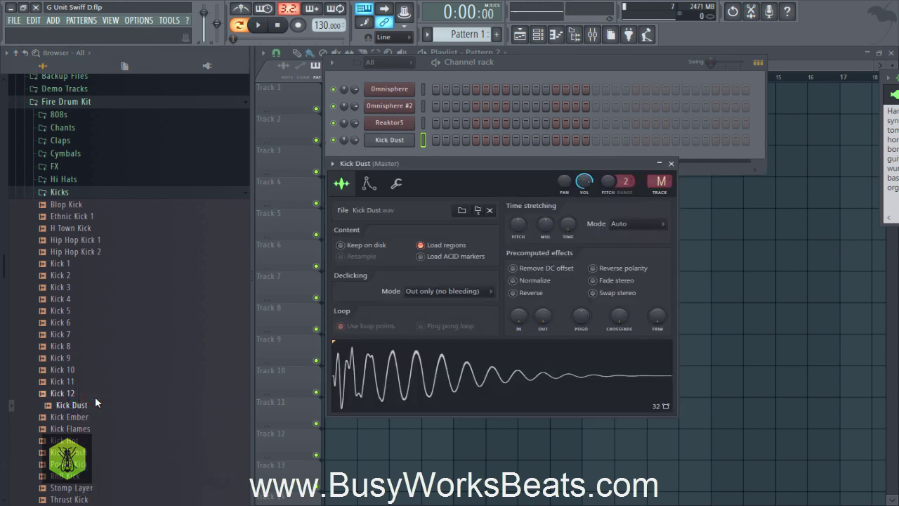
# Redisplay the channel rack with the Kick Dust channel's settings and play the sample from its waveform
pyautogui.click(289, 395)
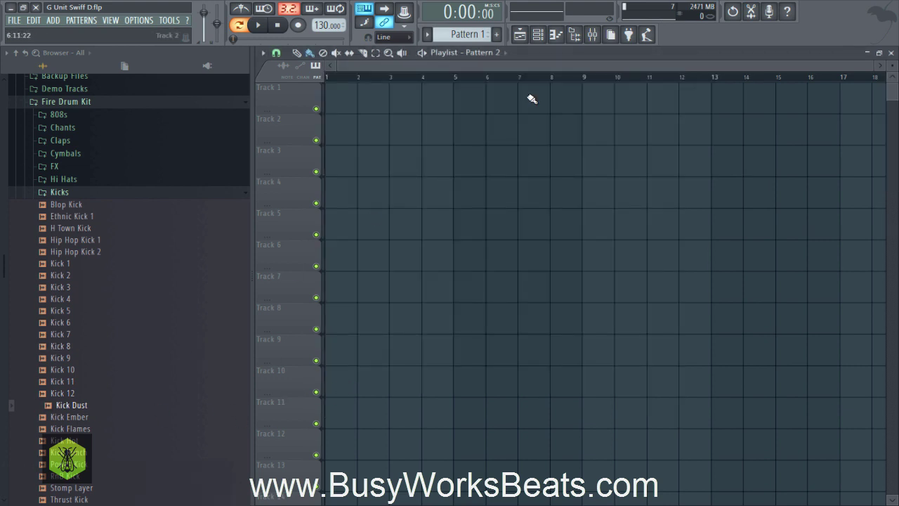
pyautogui.click(538, 34)
pyautogui.click(405, 135)
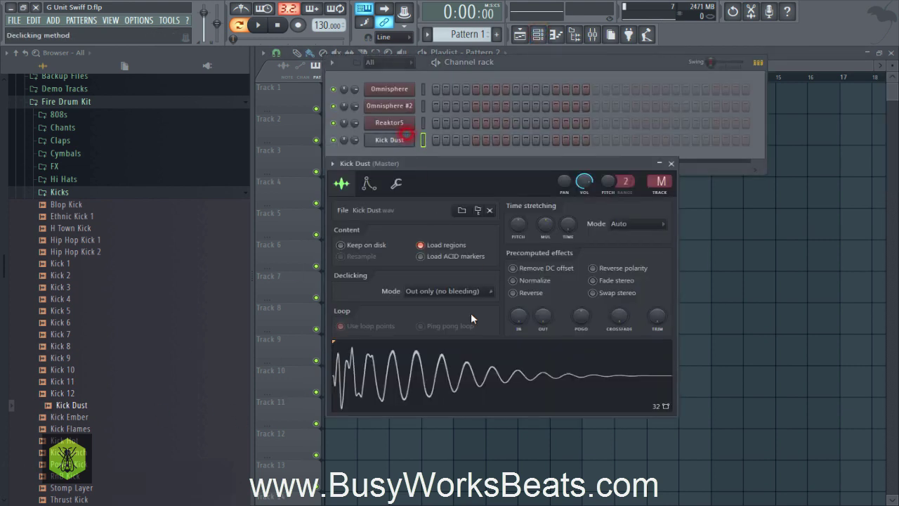
pyautogui.click(457, 369)
# Open the Fire Drum Kit's Snares folder, audition Live Snare 1 and load it into a new channel
pyautogui.click(58, 194)
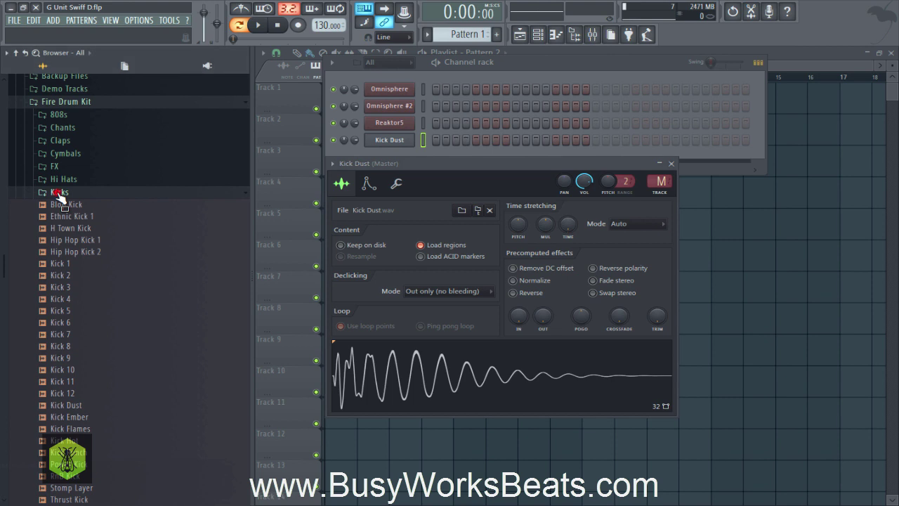
pyautogui.click(83, 235)
pyautogui.click(73, 243)
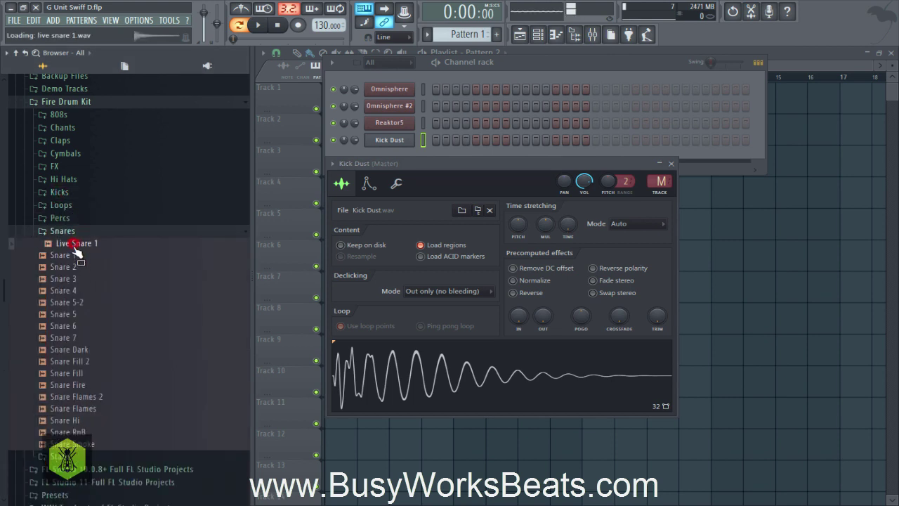
pyautogui.click(72, 242)
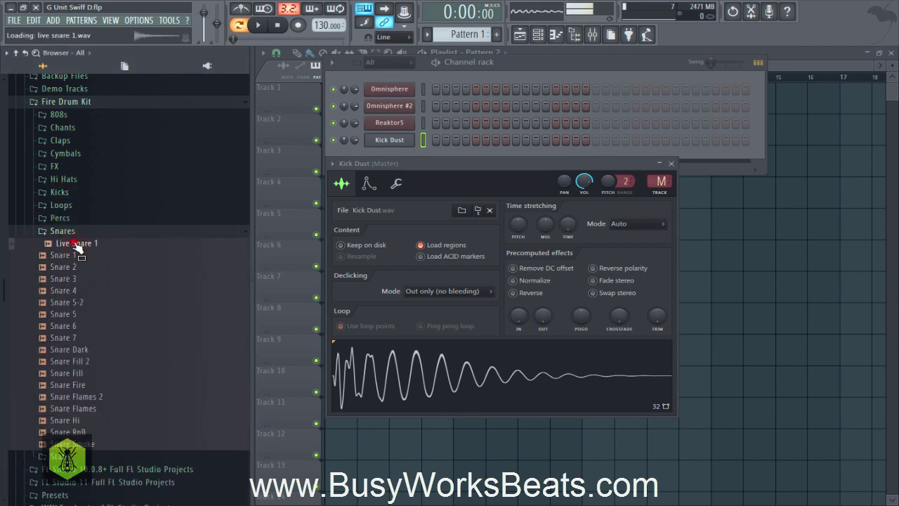
pyautogui.rightClick(77, 247)
pyautogui.click(78, 251)
# Audition the Snare 1 sample and load it into a new channel
pyautogui.click(77, 256)
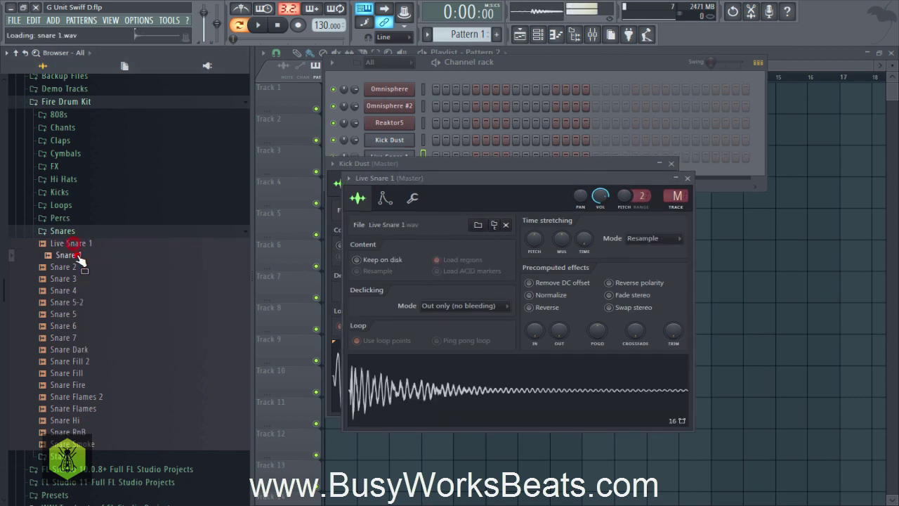
pyautogui.rightClick(76, 257)
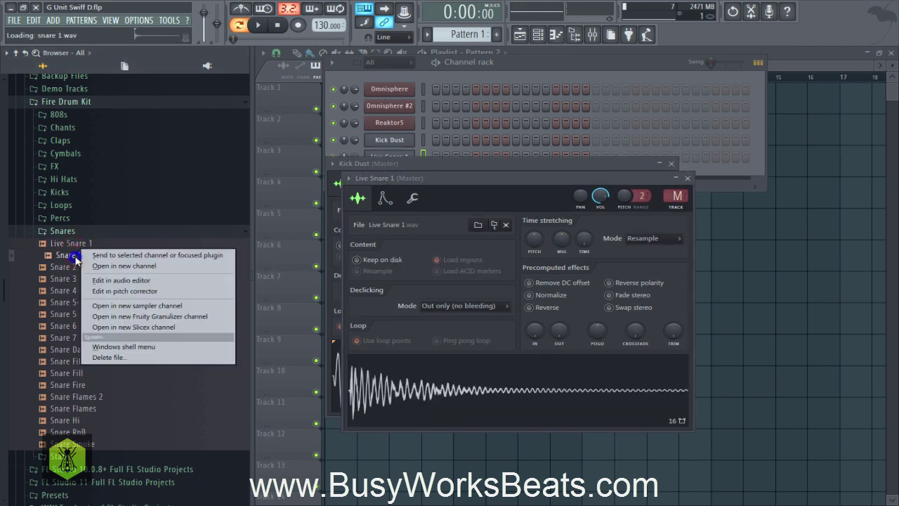
pyautogui.click(83, 261)
# Audition the numbered snares from Snare 3 through Snare 6 and load Snare 6 into a new channel
pyautogui.click(84, 276)
pyautogui.click(84, 290)
pyautogui.click(84, 302)
pyautogui.click(84, 314)
pyautogui.click(84, 326)
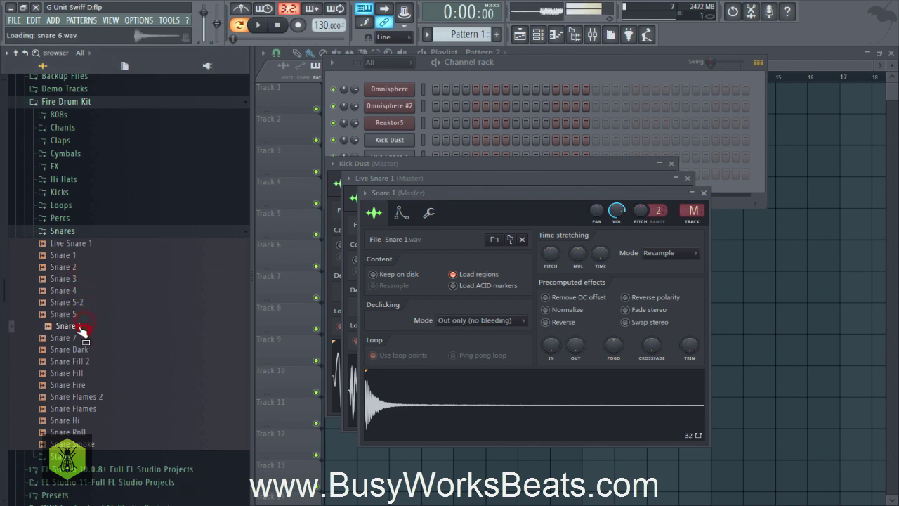
pyautogui.rightClick(79, 327)
pyautogui.click(127, 337)
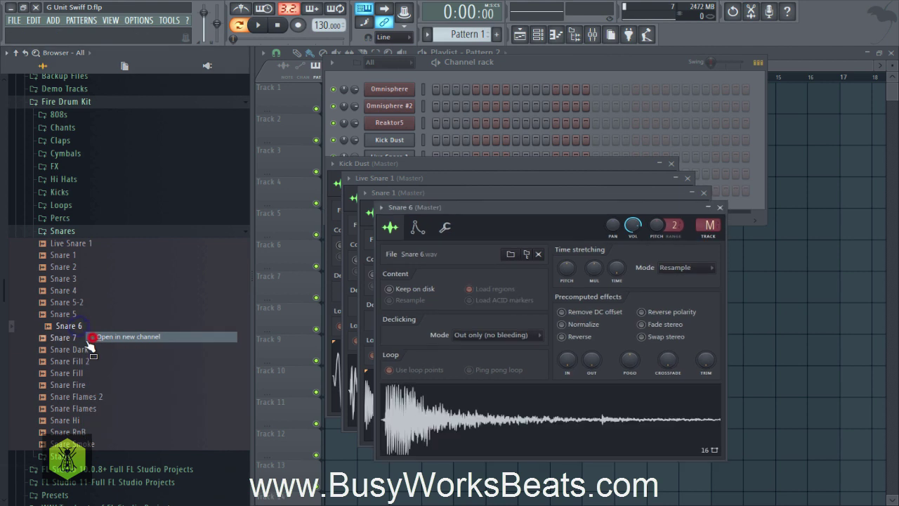
# Load the Snare Dark sample into a new channel after auditioning it, and preview Snare Fill 2
pyautogui.click(80, 350)
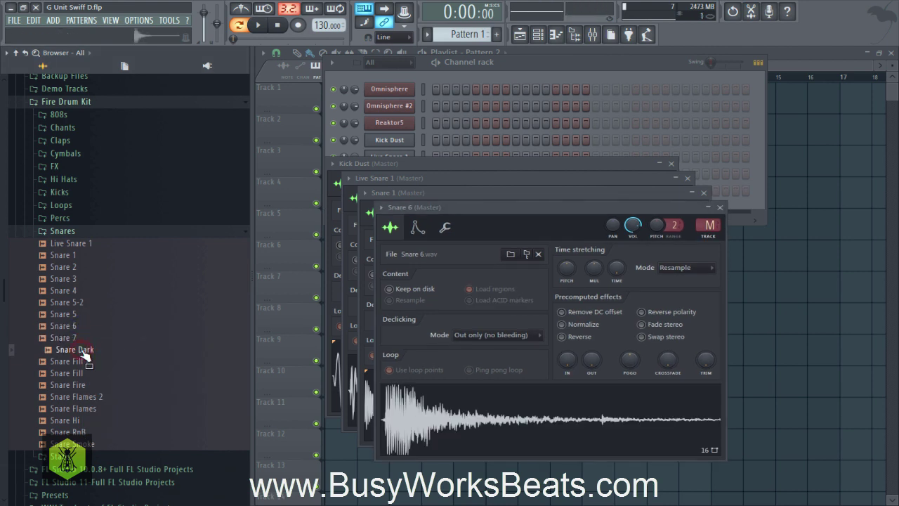
pyautogui.rightClick(81, 350)
pyautogui.click(128, 358)
pyautogui.click(76, 361)
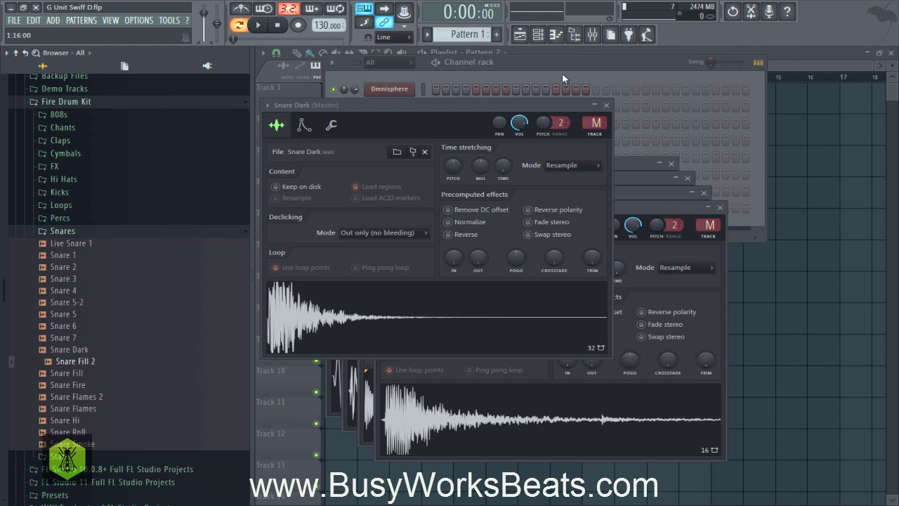
# Audition samples in the Claps folder, load Clap 4 into a new channel, bring the channel rack forward and save the project
pyautogui.click(70, 140)
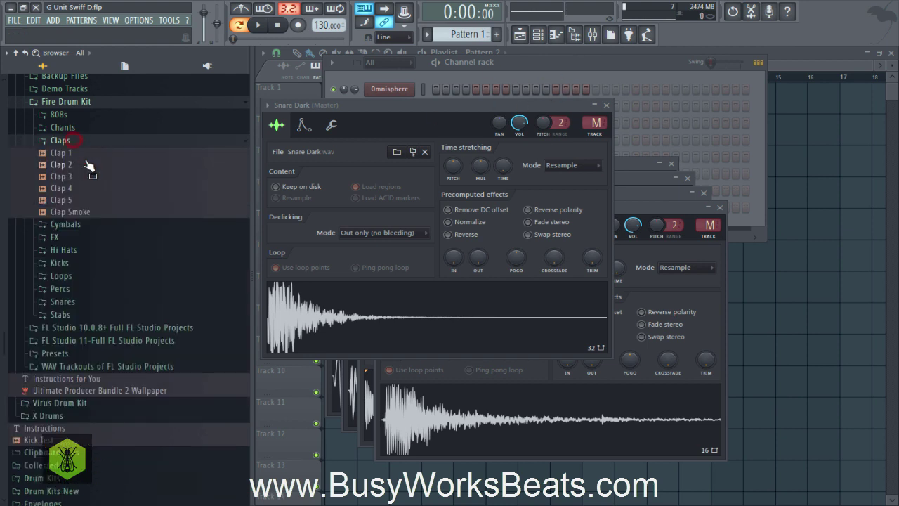
pyautogui.click(87, 166)
pyautogui.click(89, 180)
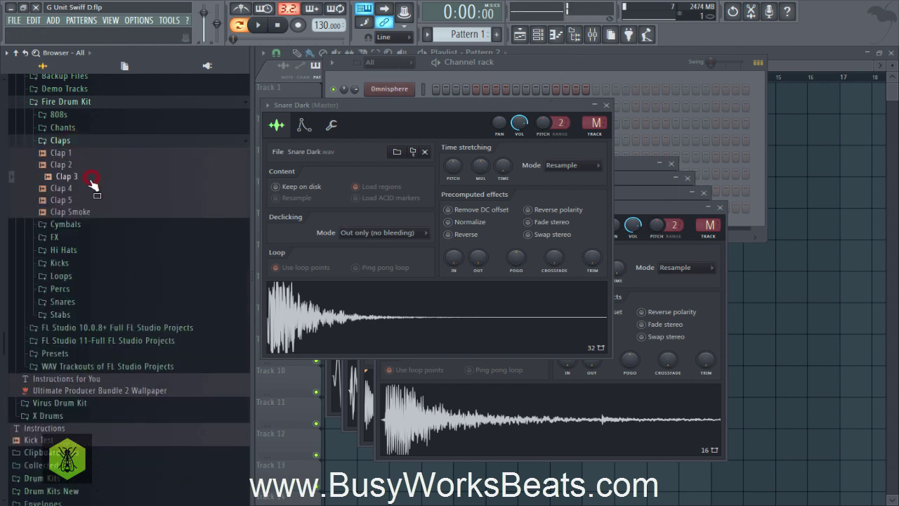
pyautogui.click(87, 188)
pyautogui.rightClick(87, 189)
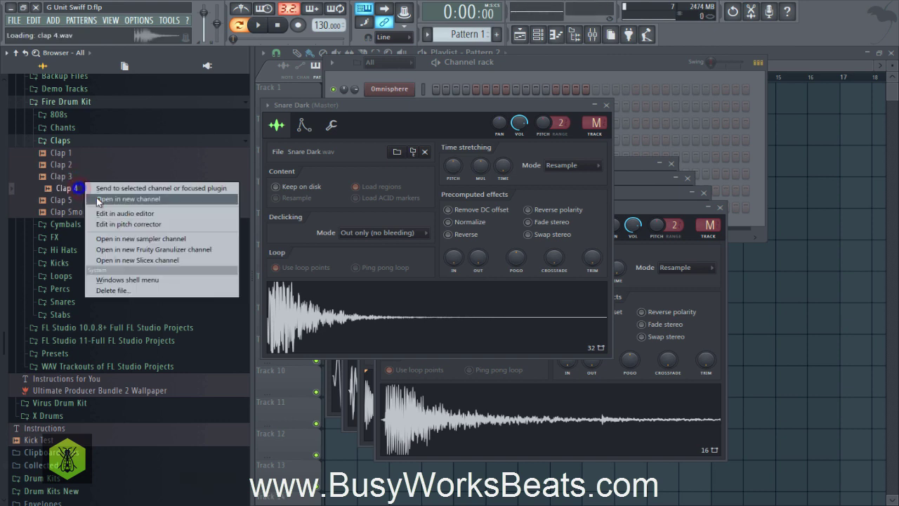
pyautogui.click(99, 200)
pyautogui.click(493, 76)
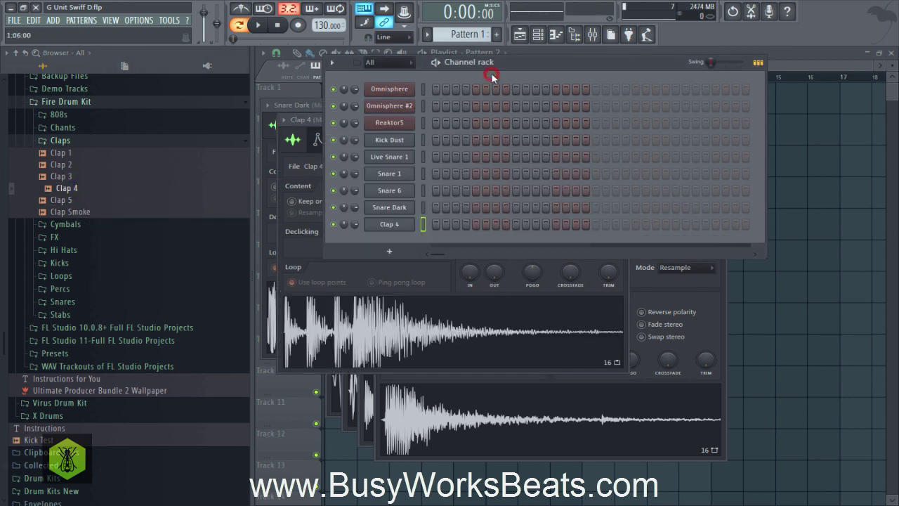
pyautogui.hotkey('ctrl', 's')
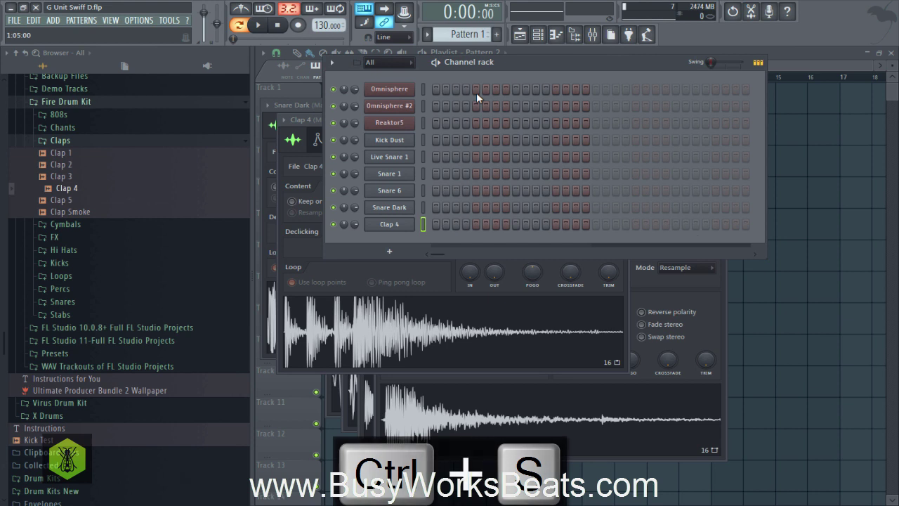
# Open the Fire Drum Kit's Percs folder, audition Bongo 2 and load it into a new channel
pyautogui.click(75, 298)
pyautogui.click(61, 274)
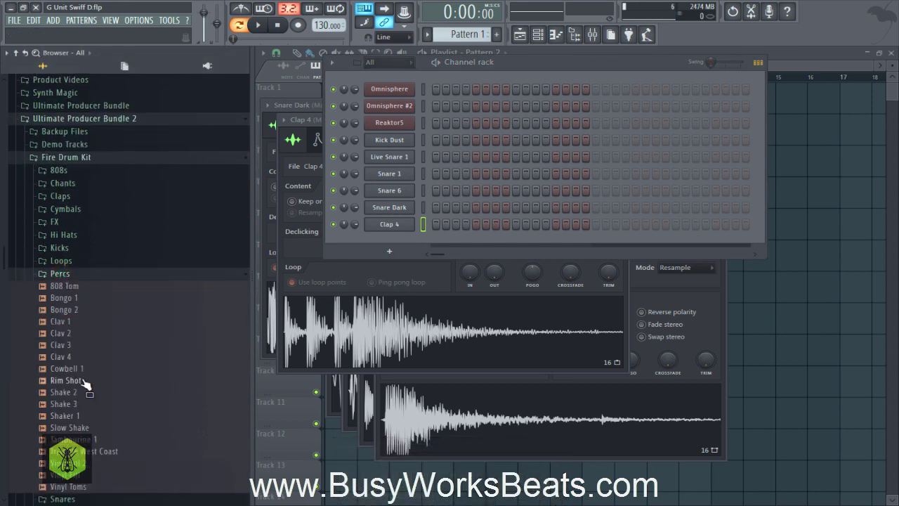
pyautogui.moveTo(79, 317); pyautogui.dragTo(75, 314)
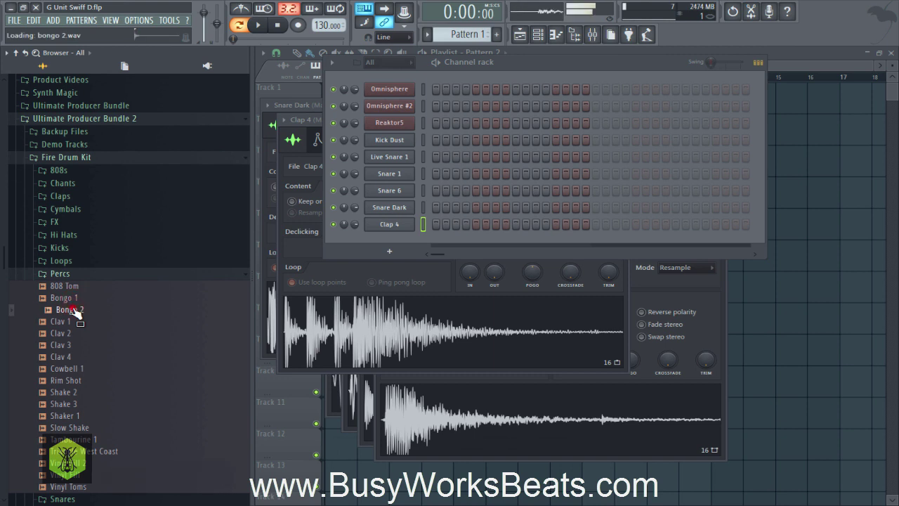
pyautogui.rightClick(75, 317)
pyautogui.click(83, 317)
# Audition the 808 Tom sample and load it into a new channel
pyautogui.click(69, 287)
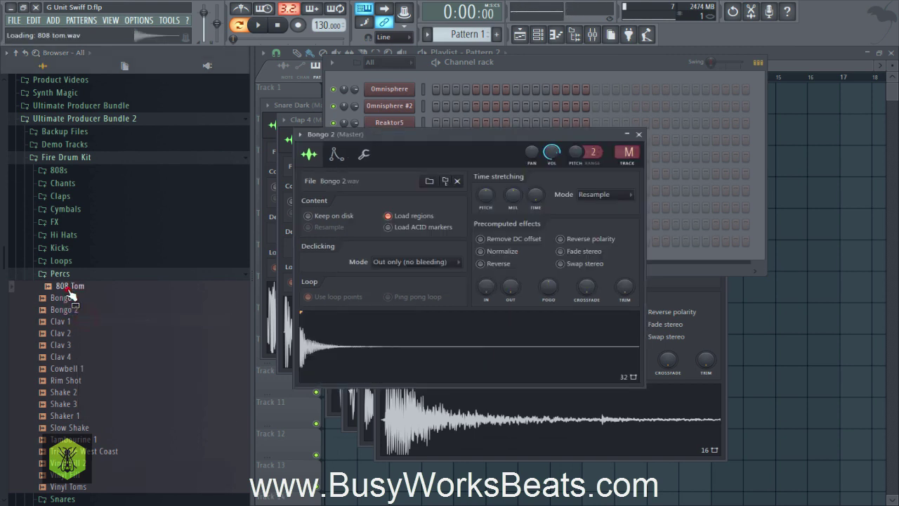
pyautogui.rightClick(68, 291)
pyautogui.click(81, 298)
# Audition several shaker, tambourine and vinyl samples in the Percs folder and load Vinyl Toms into a new channel
pyautogui.click(88, 390)
pyautogui.click(73, 440)
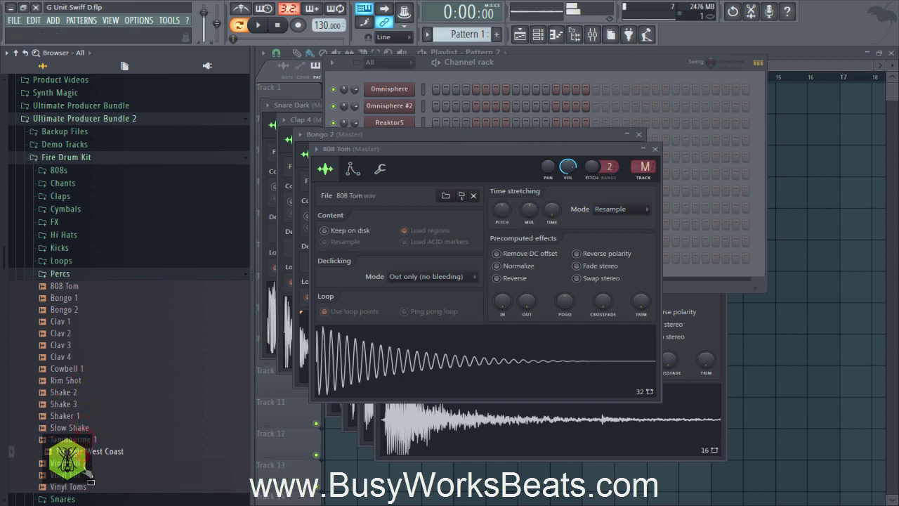
pyautogui.click(69, 427)
pyautogui.click(67, 475)
pyautogui.click(71, 486)
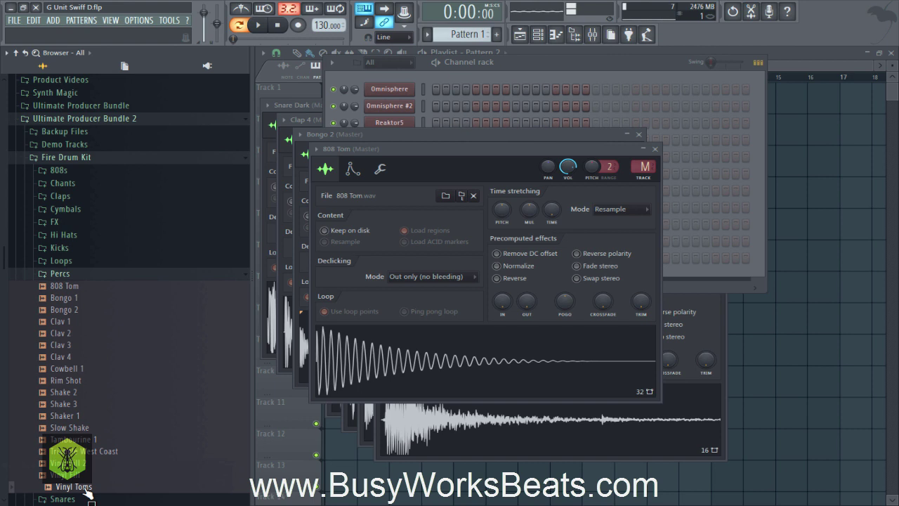
pyautogui.rightClick(87, 486)
pyautogui.click(110, 399)
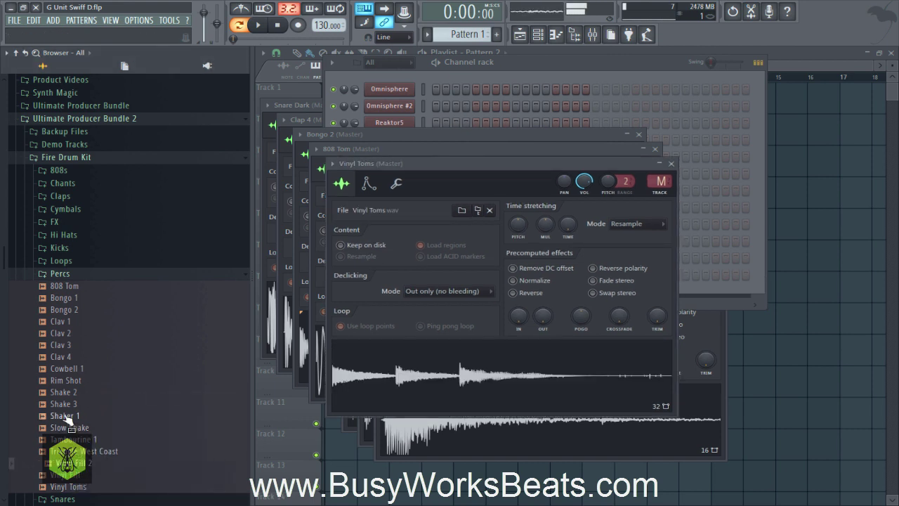
# Audition more percussion samples, including Rim Shot, Clav 3, Clav 1 and Bongo 2
pyautogui.click(76, 382)
pyautogui.click(76, 345)
pyautogui.click(74, 322)
pyautogui.click(74, 309)
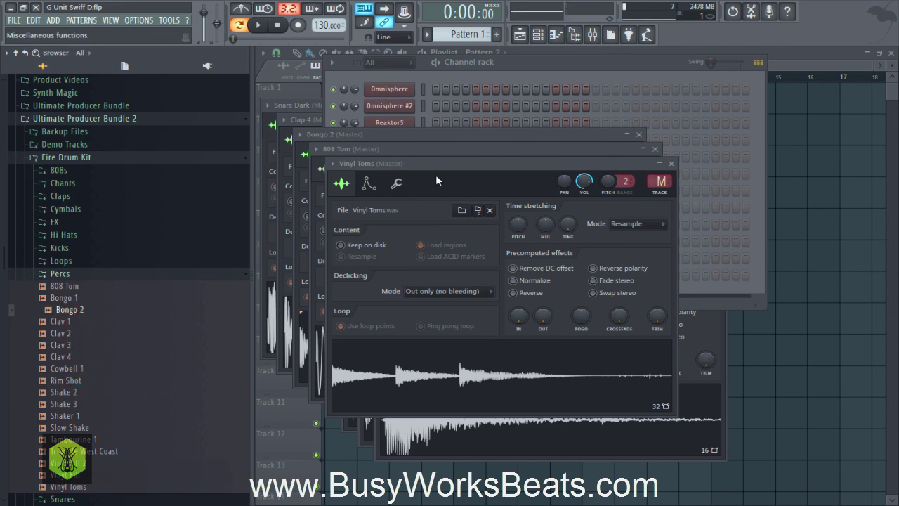
# Hide the browser, bring the channel rack to the front and save the project
pyautogui.click(611, 35)
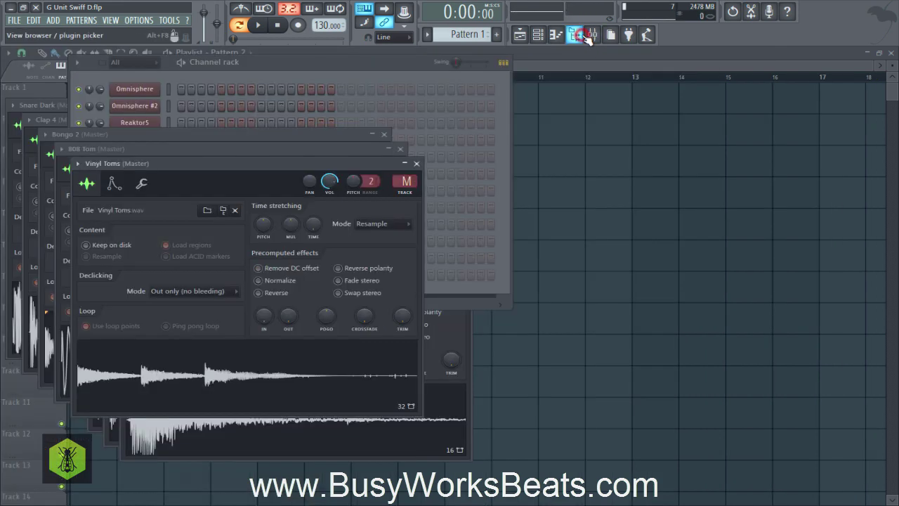
pyautogui.click(319, 64)
pyautogui.hotkey('ctrl', 's')
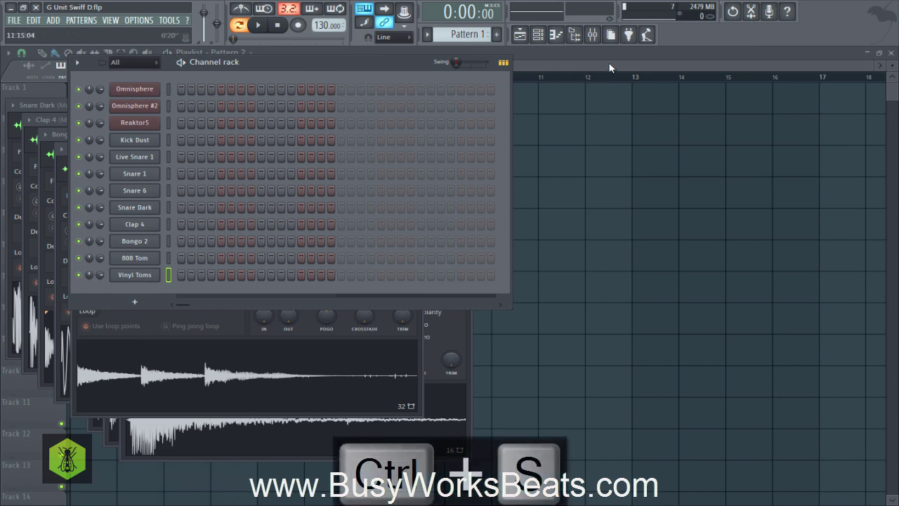
# Mark the "toms sub kick", "bongo snare" and "bass heavy" entries in Fruity NoteBook 2 with "./" and close the notes
pyautogui.click(593, 35)
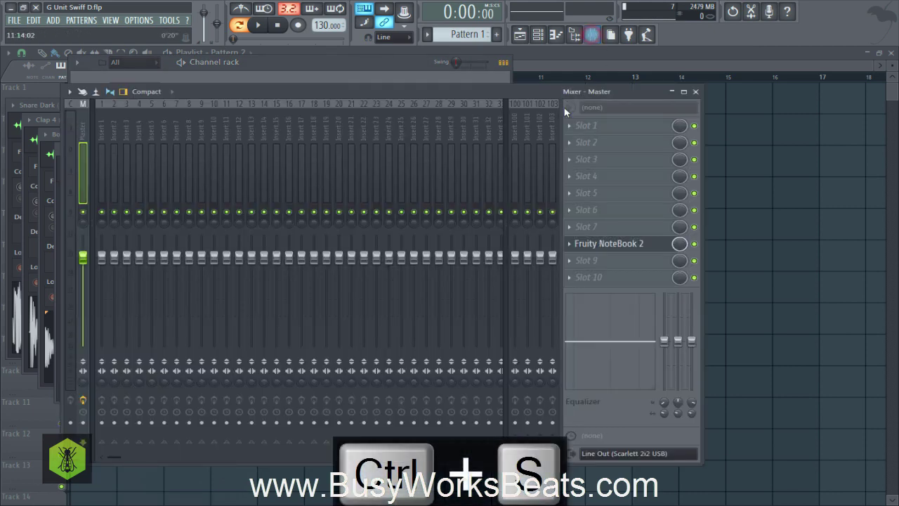
pyautogui.click(587, 244)
pyautogui.click(682, 130)
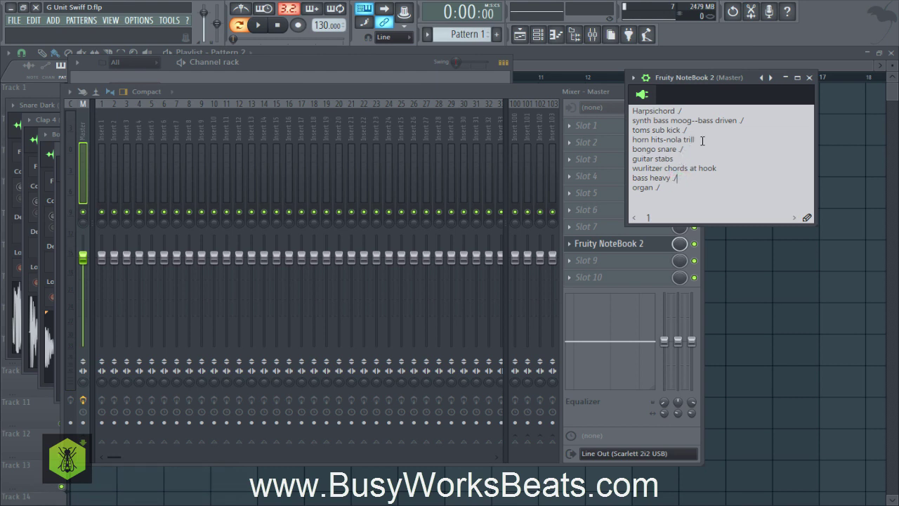
pyautogui.click(808, 76)
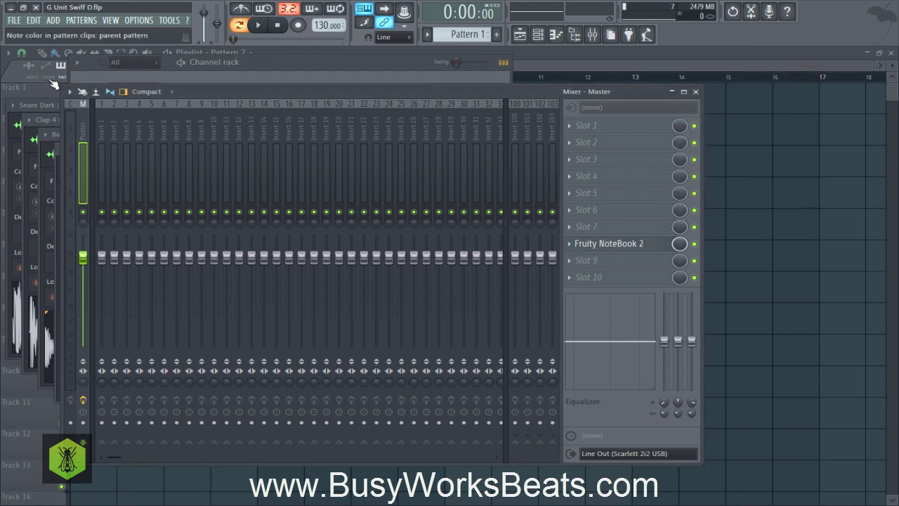
# Show the browser, find Kontakt 5 in the plugin database and load it into a new channel
pyautogui.click(575, 35)
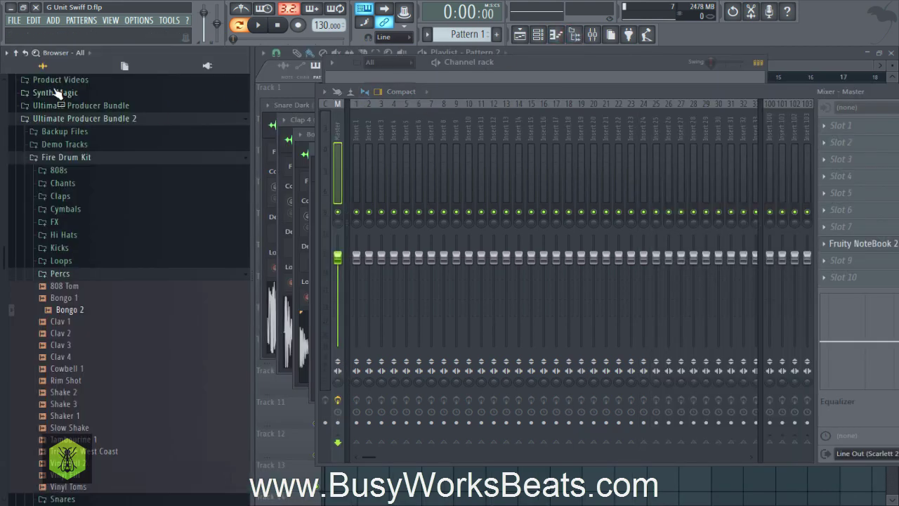
pyautogui.click(197, 65)
pyautogui.moveTo(5, 362); pyautogui.dragTo(6, 288)
pyautogui.scroll(2, 86, 233)
pyautogui.rightClick(82, 248)
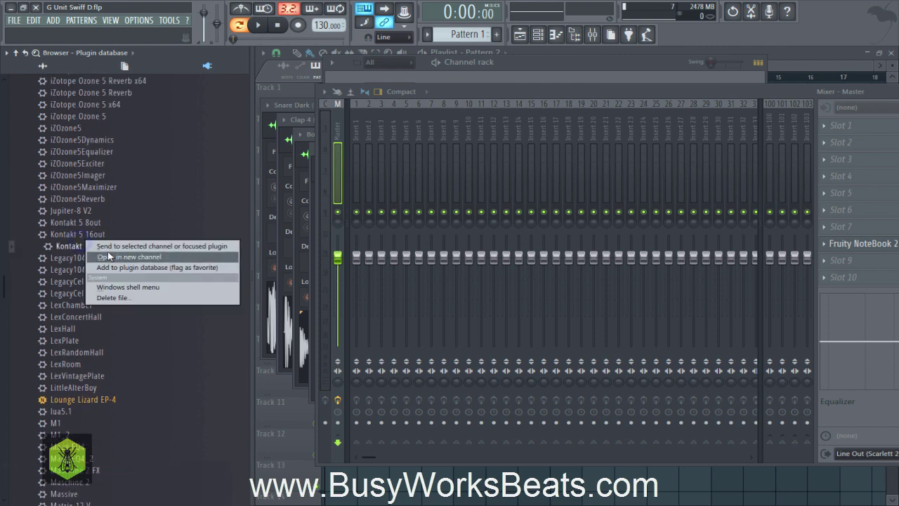
pyautogui.click(107, 256)
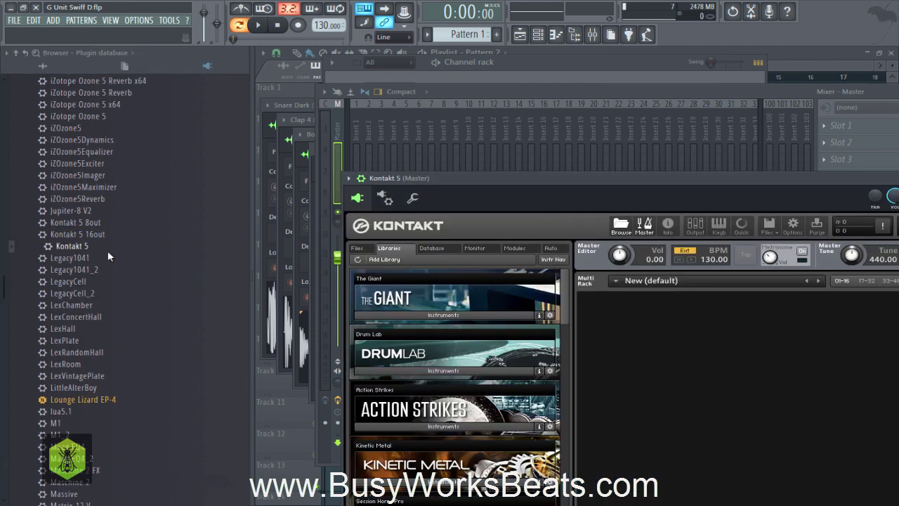
# Open the Solo Instruments folder of Session Horns Pro in Kontakt, hide the browser and move the Kontakt window fully into view
pyautogui.moveTo(418, 178); pyautogui.dragTo(356, 98)
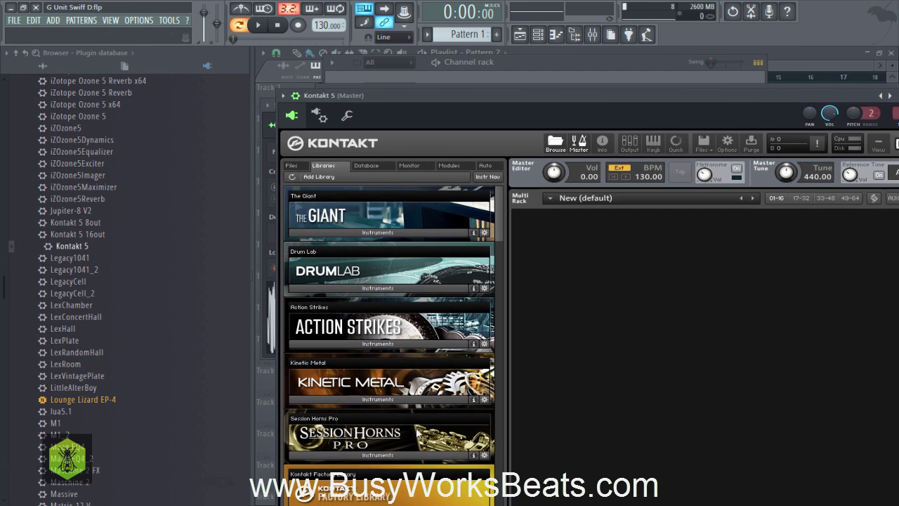
pyautogui.click(380, 456)
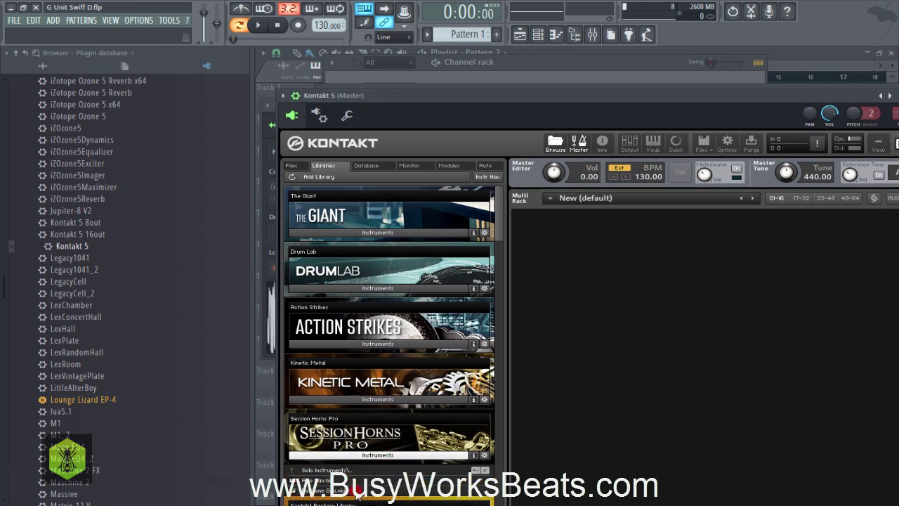
pyautogui.click(357, 481)
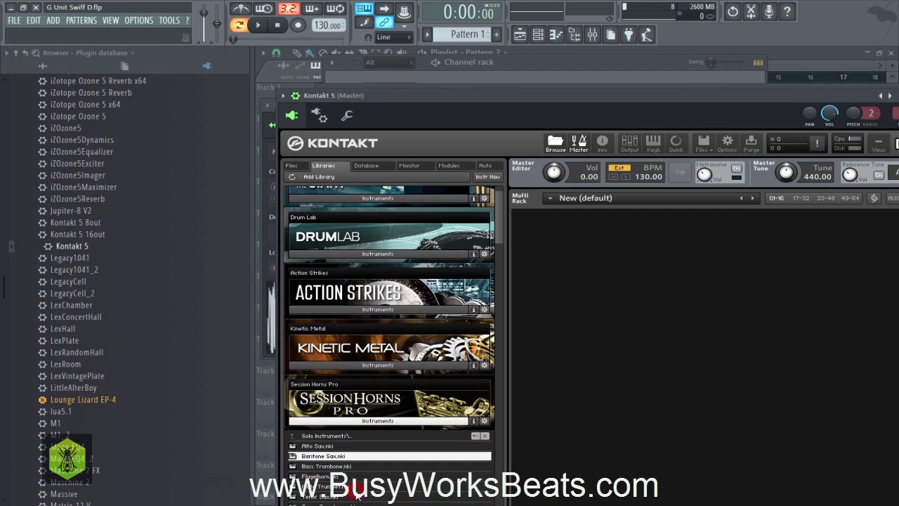
pyautogui.click(575, 34)
pyautogui.moveTo(484, 96); pyautogui.dragTo(549, 63)
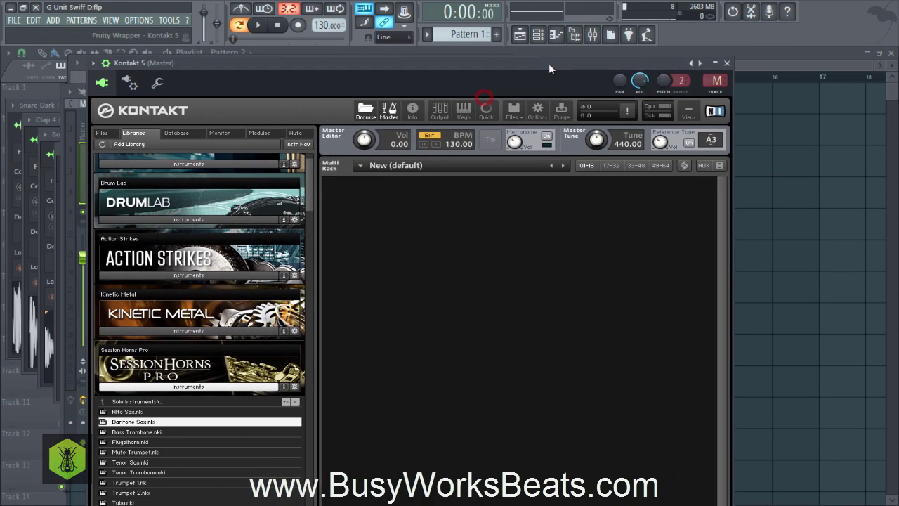
# Load the Trumpet 1 instrument from the Session Horns Pro solo instruments into Kontakt
pyautogui.moveTo(338, 82); pyautogui.dragTo(331, 64)
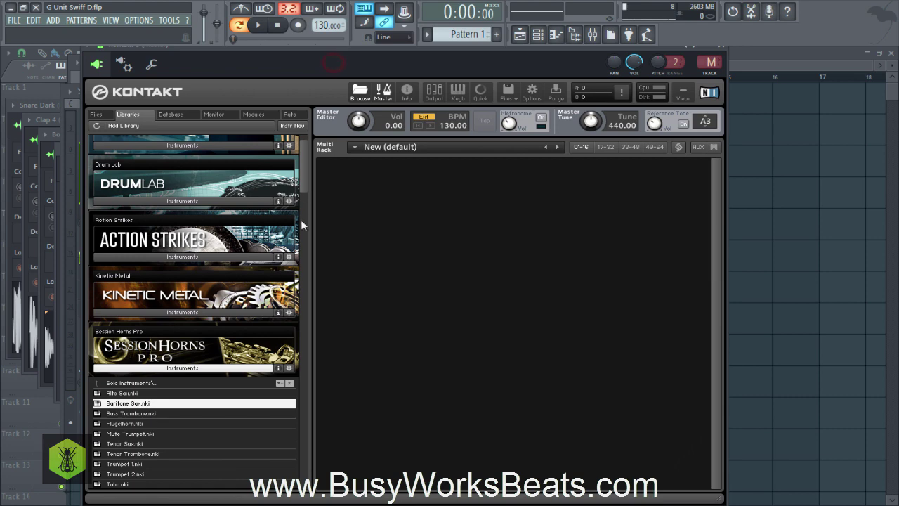
pyautogui.moveTo(307, 184); pyautogui.dragTo(307, 204)
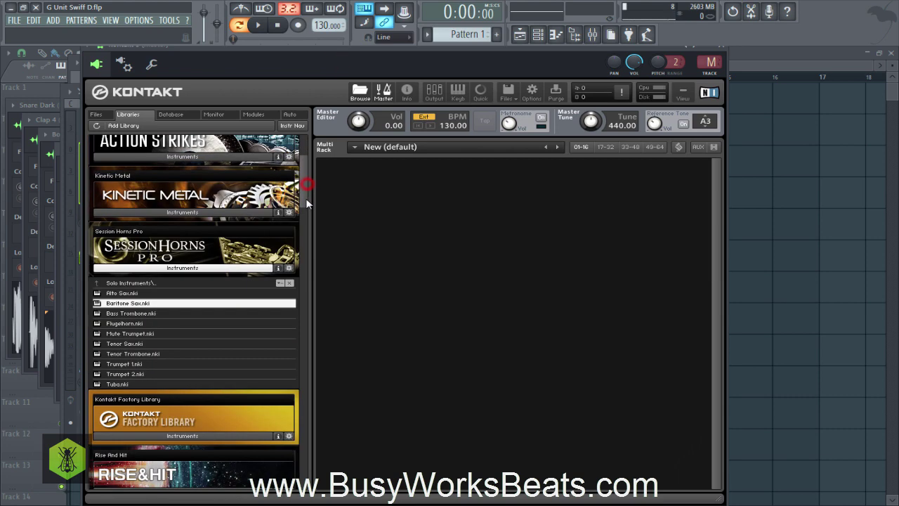
pyautogui.doubleClick(149, 365)
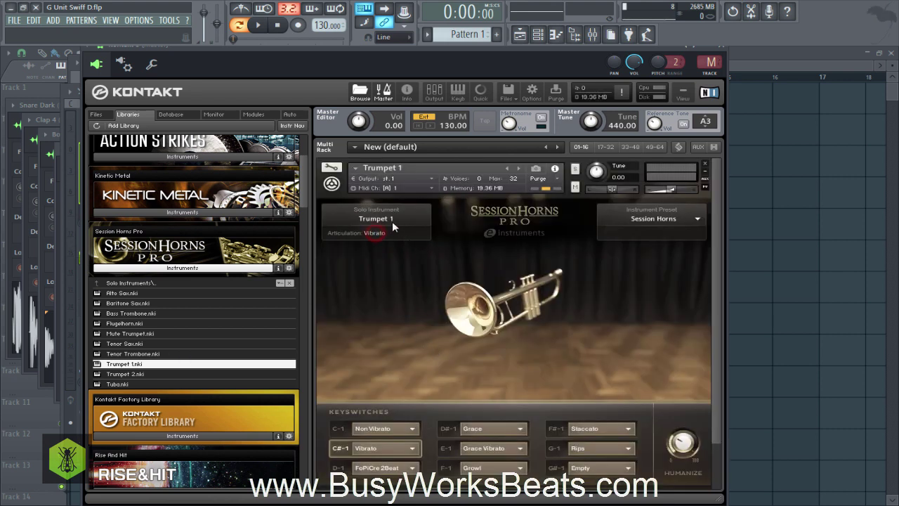
# Examine Trumpet 1's instrument presets, the articulation choices for the D-1 keyswitch and the rest of the keyswitch section
pyautogui.click(697, 220)
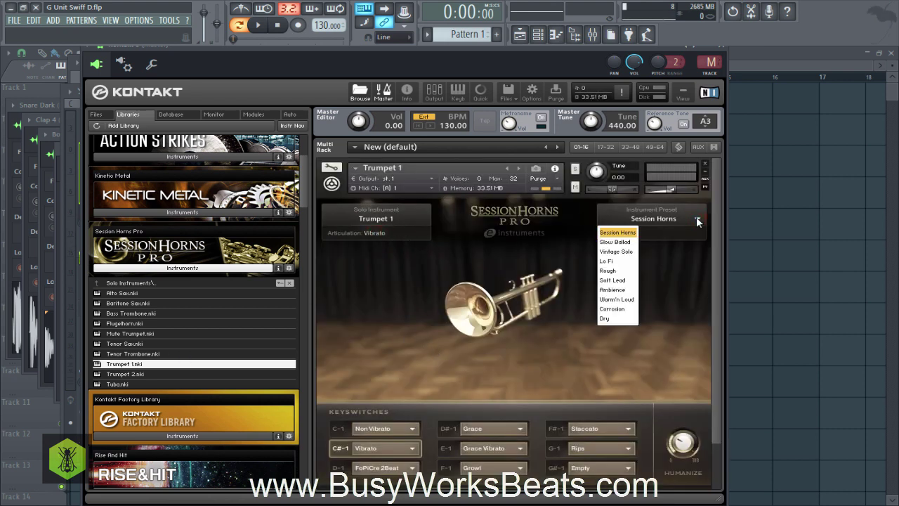
pyautogui.click(419, 238)
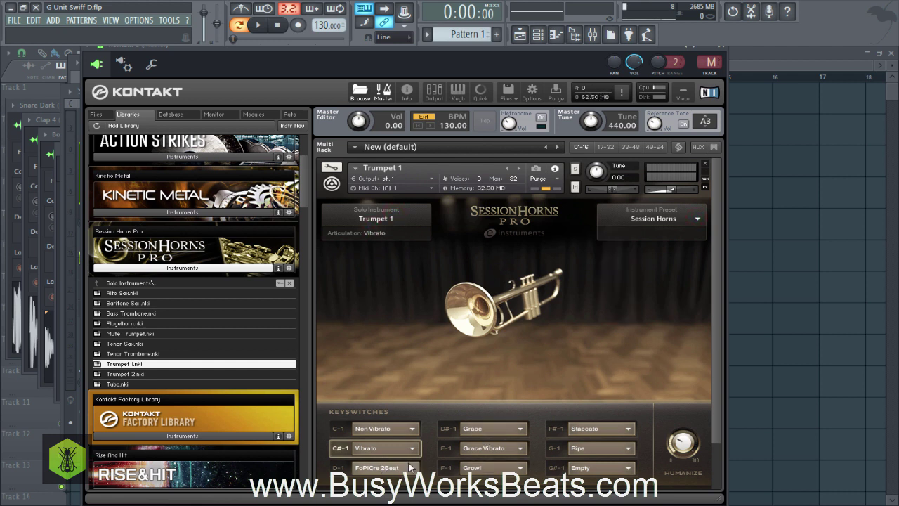
pyautogui.click(375, 468)
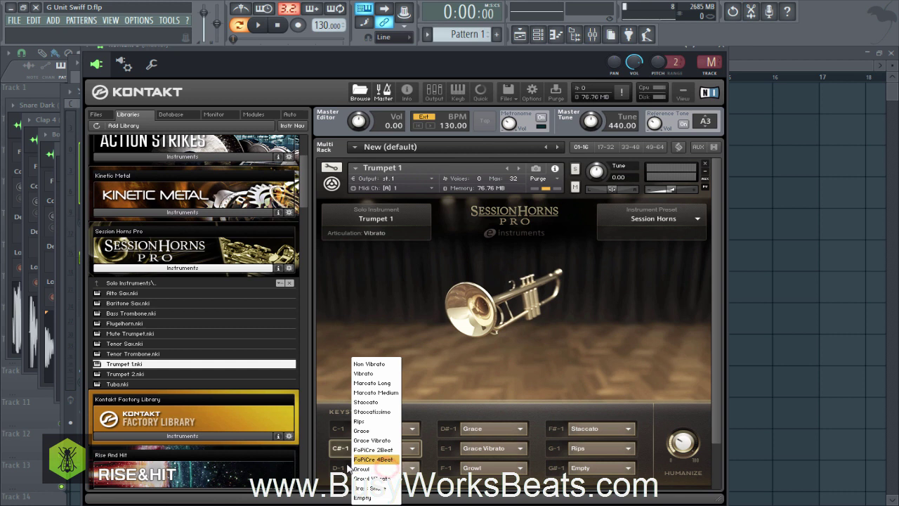
pyautogui.click(326, 468)
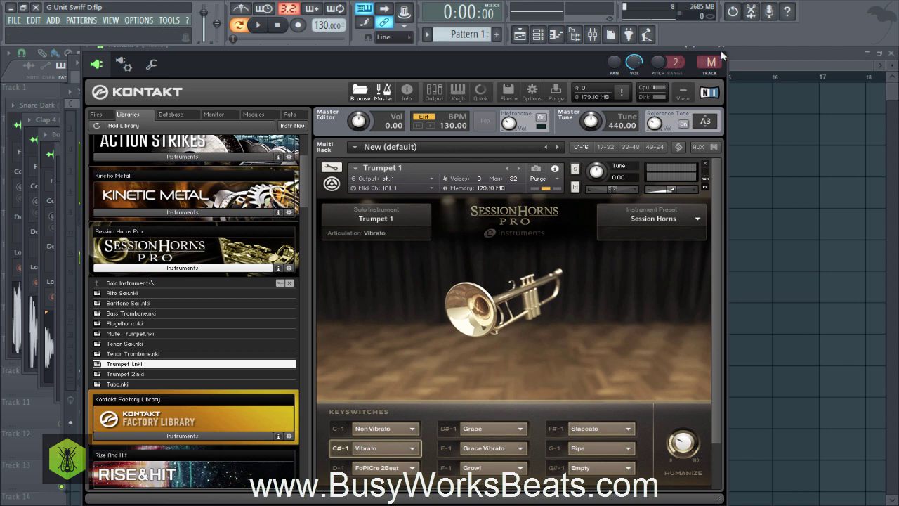
pyautogui.moveTo(717, 354); pyautogui.dragTo(716, 406)
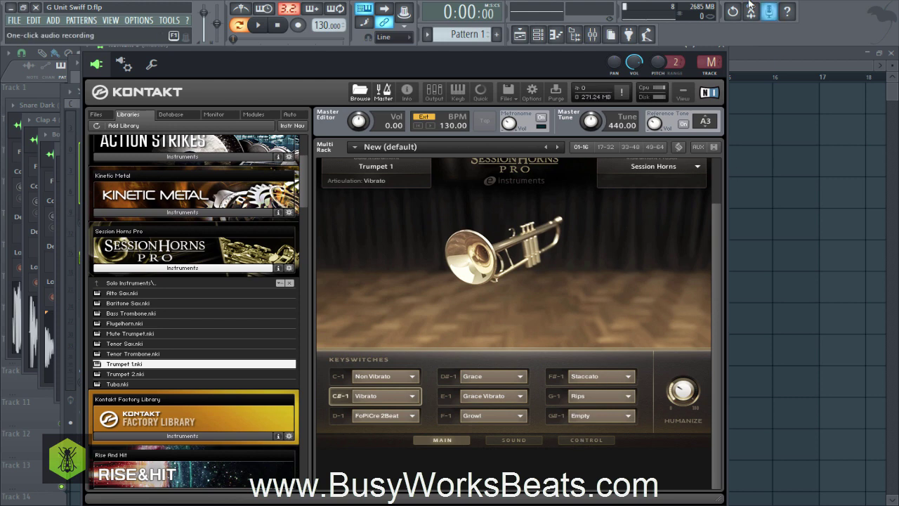
# Close the Kontakt window, open the Kontakt 5 channel's piano roll and draw a G5 note lasting almost one beat at the start
pyautogui.click(720, 45)
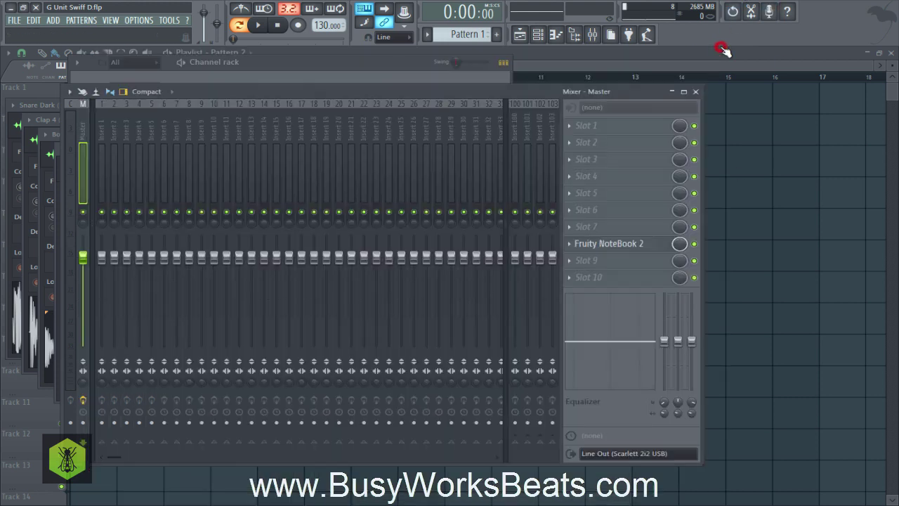
pyautogui.click(267, 71)
pyautogui.click(538, 33)
pyautogui.click(538, 34)
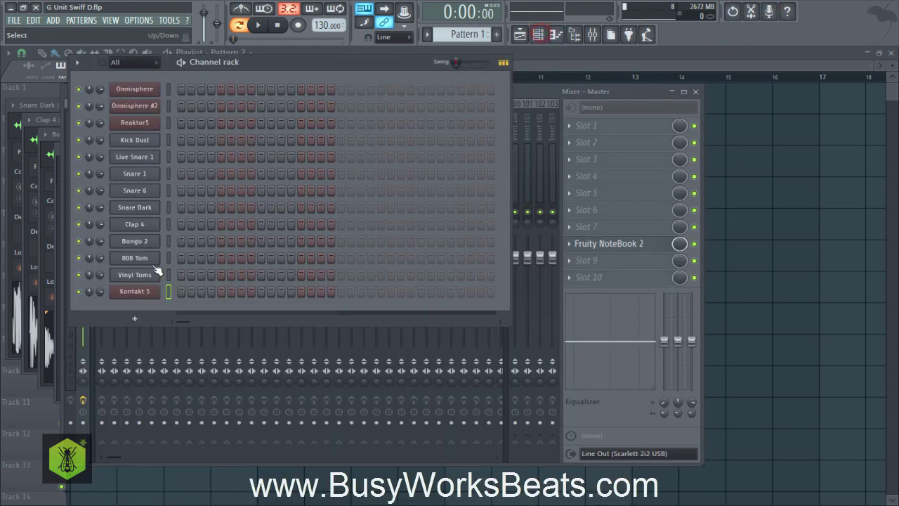
pyautogui.rightClick(144, 293)
pyautogui.click(173, 290)
pyautogui.scroll(2, 55, 232)
pyautogui.click(19, 201)
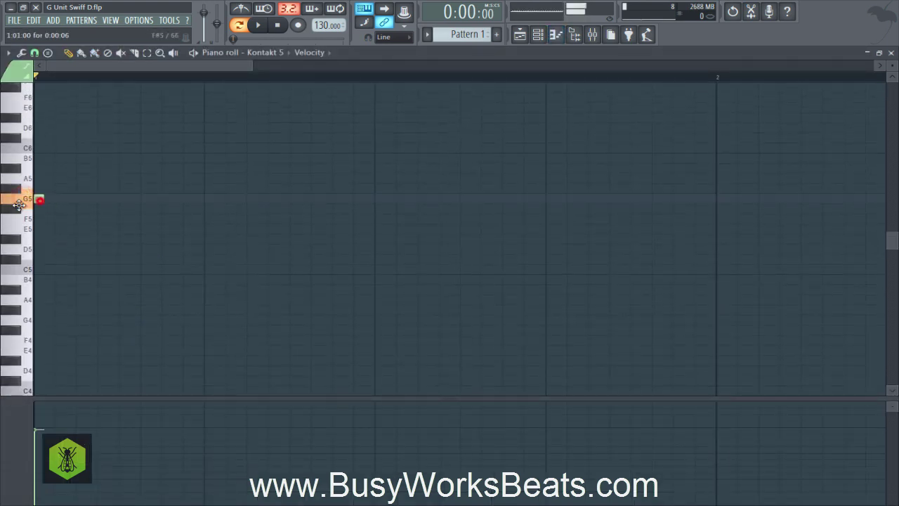
pyautogui.moveTo(43, 197); pyautogui.dragTo(200, 207)
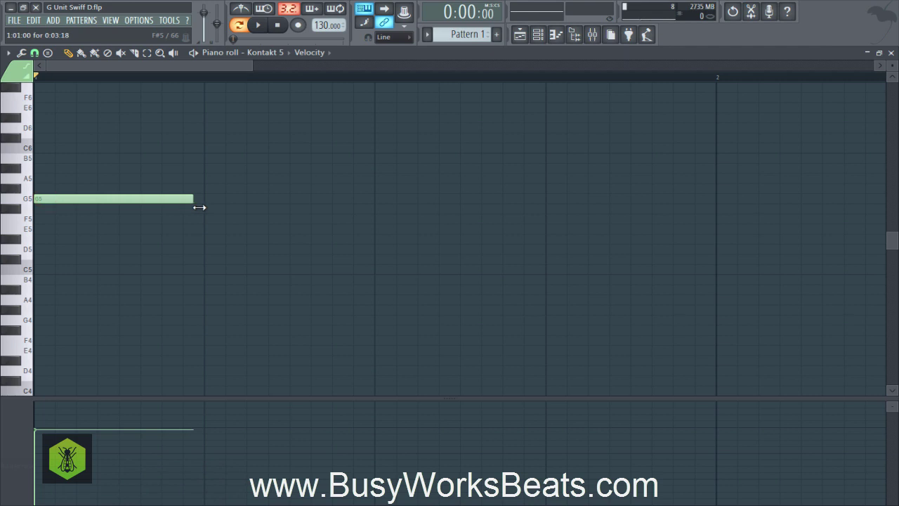
# Try a chord by stacking B5 and E6 notes on the G5 note, play it and delete the two added notes
pyautogui.click(43, 158)
pyautogui.moveTo(61, 108); pyautogui.dragTo(20, 109)
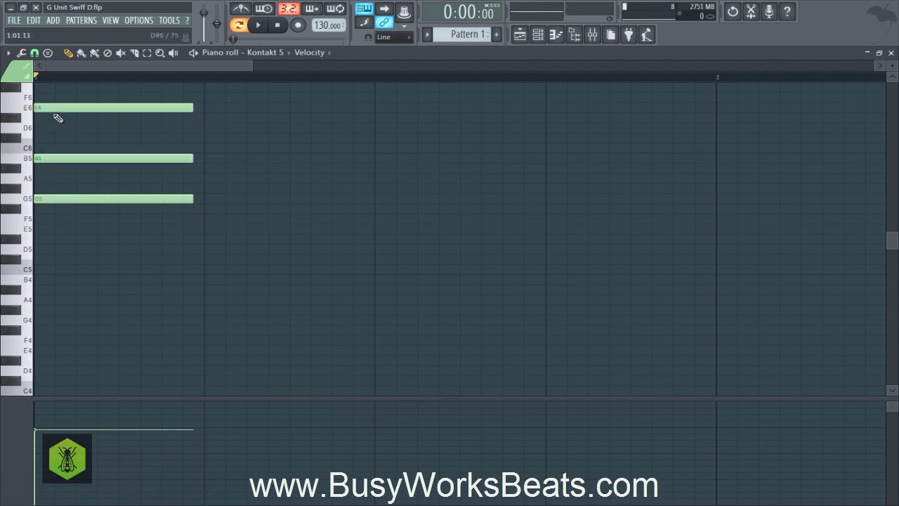
pyautogui.press('space')
pyautogui.press('space')
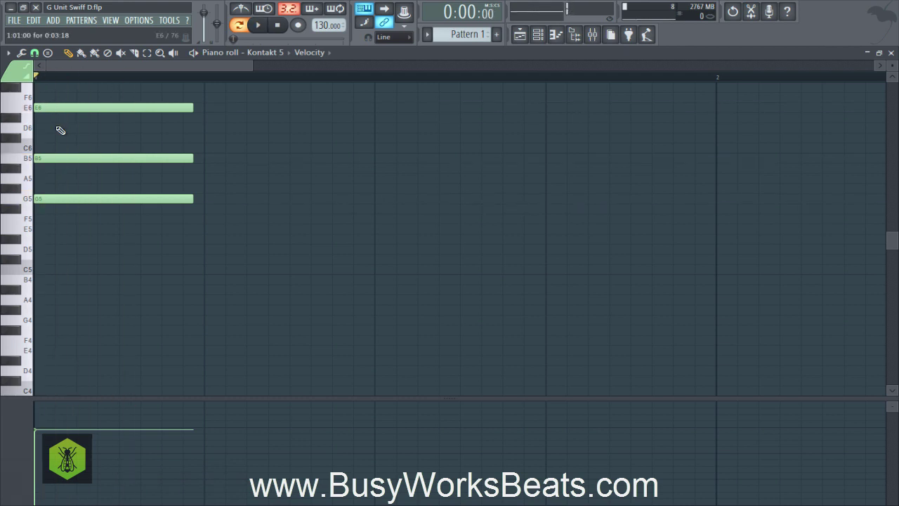
pyautogui.rightClick(56, 158)
pyautogui.rightClick(59, 107)
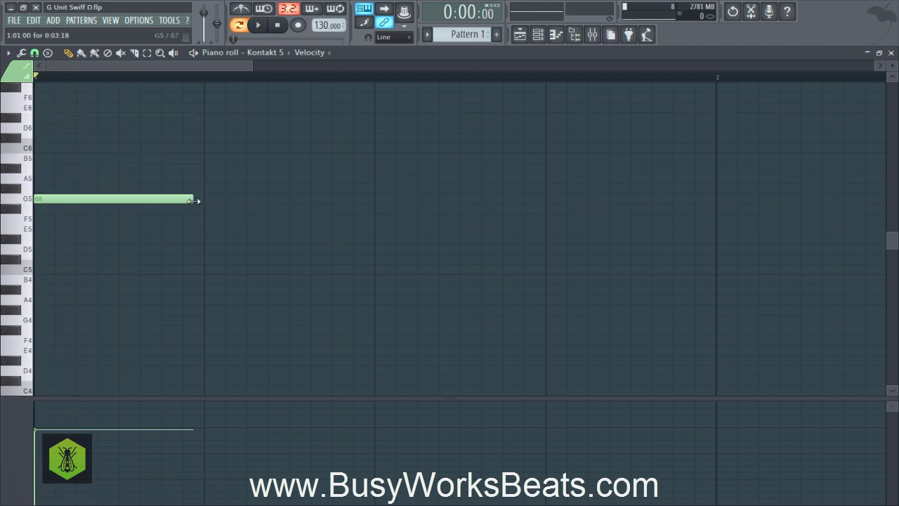
# Shorten the G5 note slightly, add staggered A#5 and D6 notes of the same length and play the phrase
pyautogui.moveTo(191, 201); pyautogui.dragTo(173, 200)
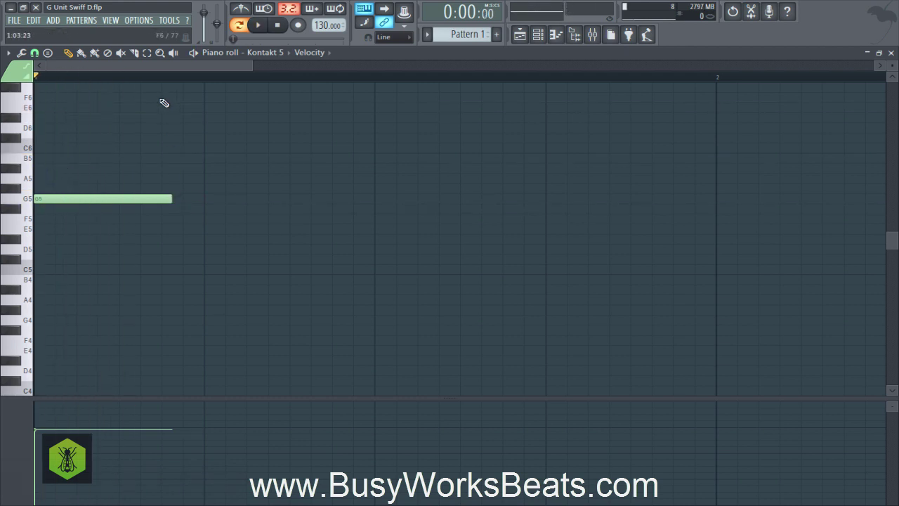
pyautogui.scroll(3, 119, 144)
pyautogui.click(79, 199)
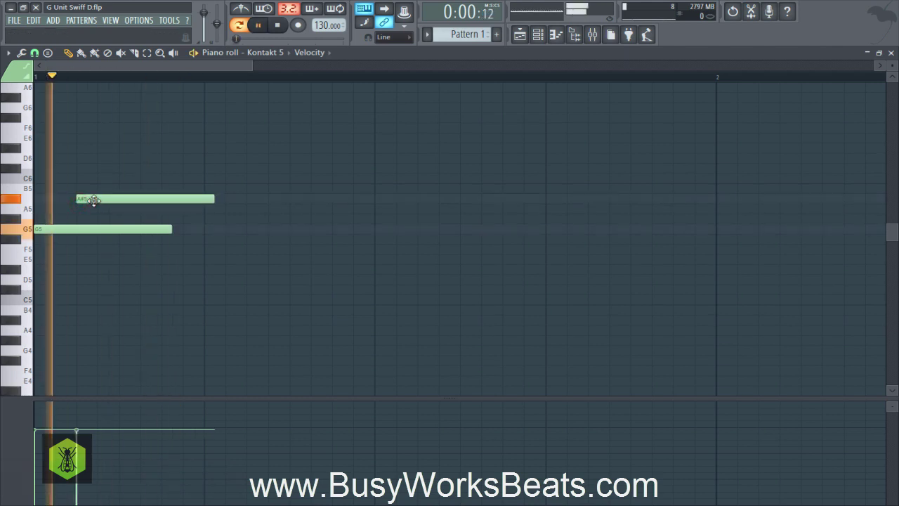
pyautogui.click(291, 168)
pyautogui.moveTo(294, 168)
pyautogui.mouseDown()
pyautogui.moveTo(297, 146)
pyautogui.moveTo(302, 161)
pyautogui.mouseUp()
pyautogui.press('space')
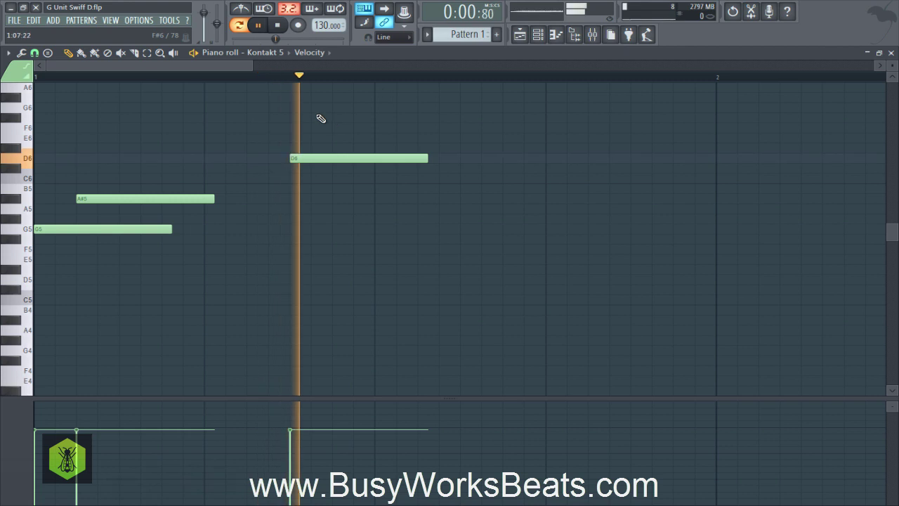
pyautogui.press('space')
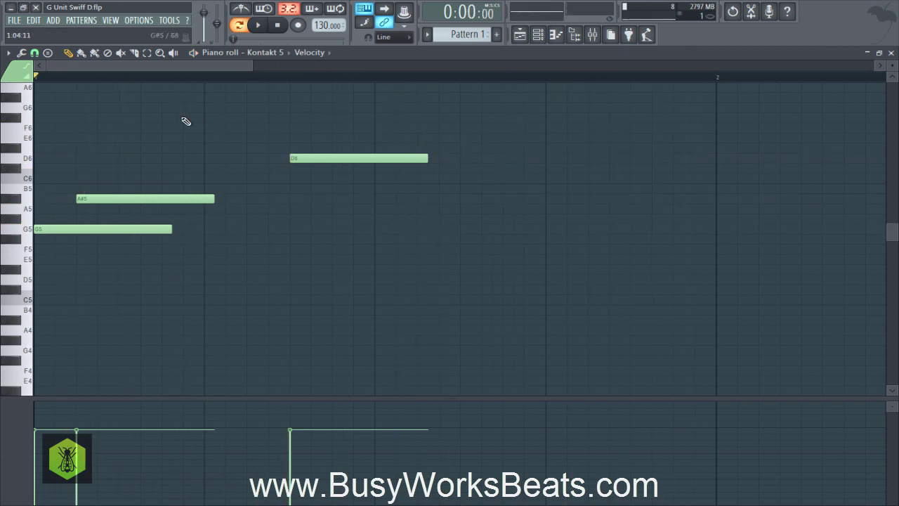
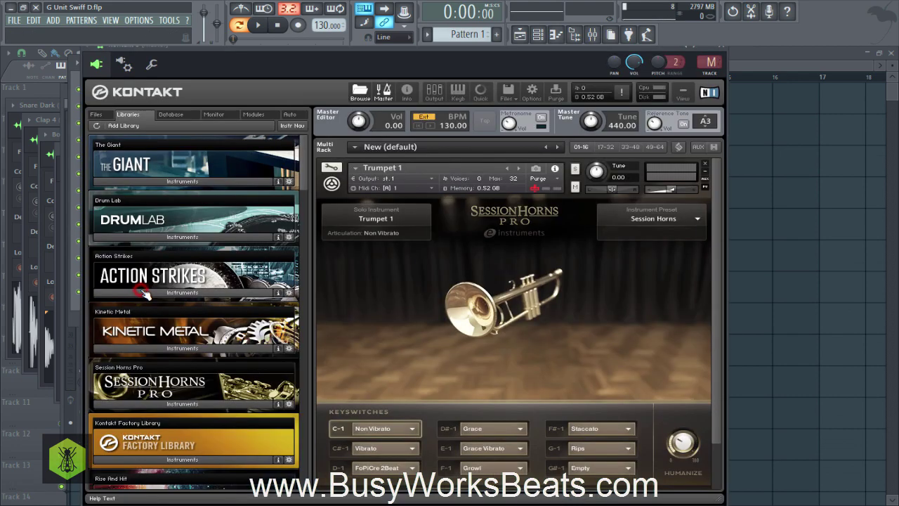
# Close the Kontakt window, move the long low keyswitch note up to C#1 and play the trumpet phrase
pyautogui.click(718, 48)
pyautogui.click(199, 292)
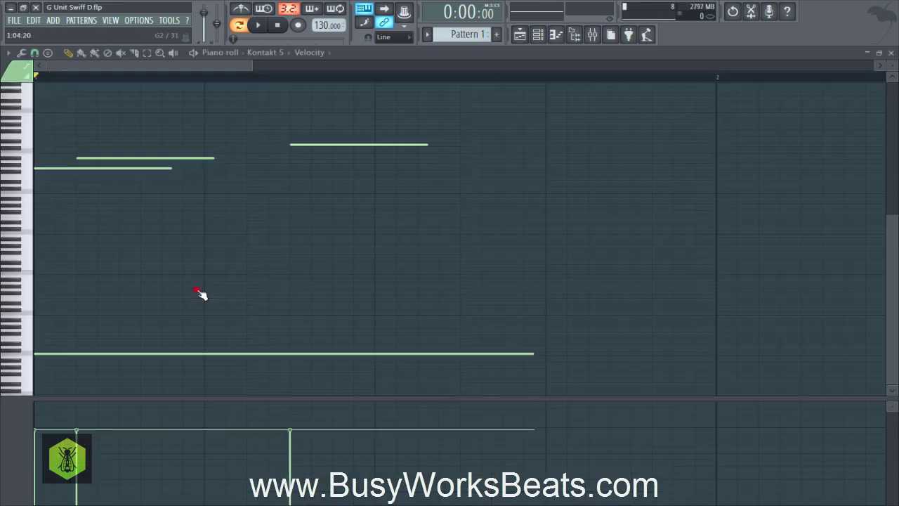
pyautogui.click(46, 351)
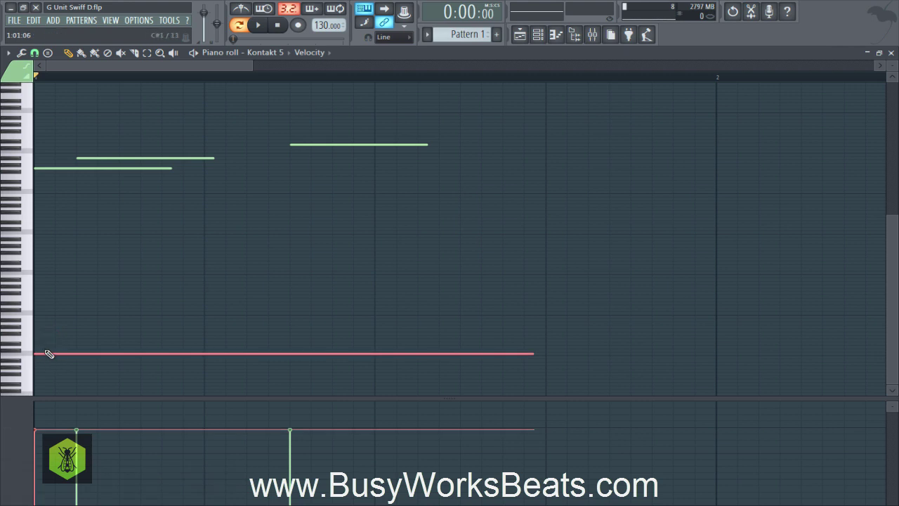
pyautogui.moveTo(48, 351); pyautogui.dragTo(51, 347)
pyautogui.press('space')
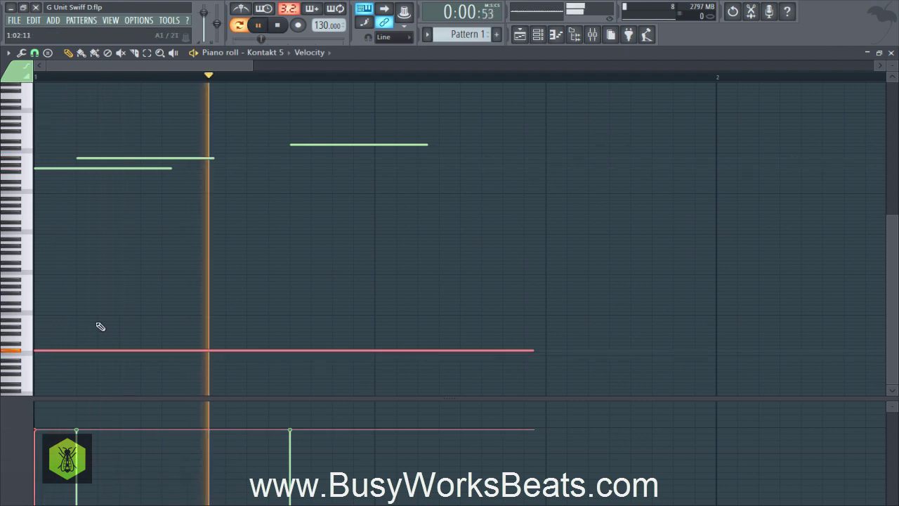
pyautogui.press('space')
# Lengthen the D6 note to end together with the long keyswitch note and play the phrase
pyautogui.rightClick(387, 196)
pyautogui.moveTo(424, 144); pyautogui.dragTo(538, 137)
pyautogui.press('space')
pyautogui.rightClick(548, 201)
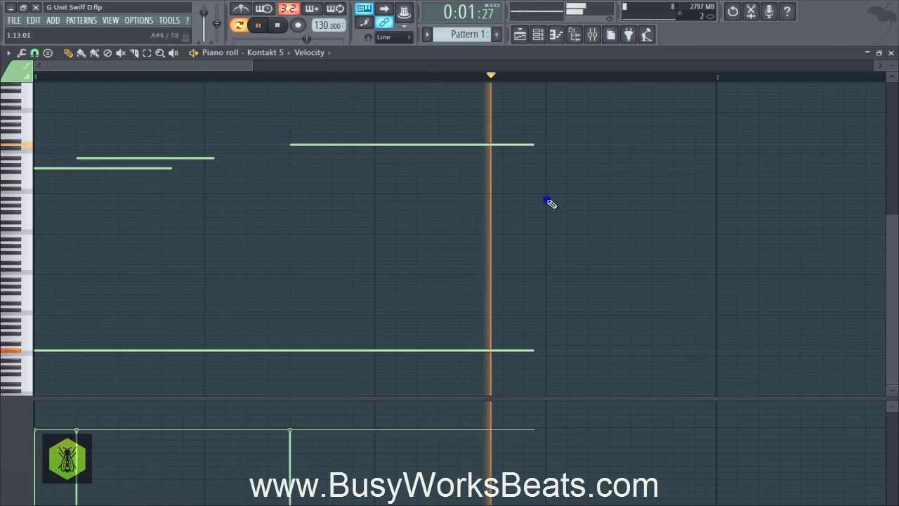
pyautogui.press('space')
# Move the long keyswitch note up to D1 and reopen Kontakt at the Trumpet 1 keyswitches
pyautogui.click(124, 361)
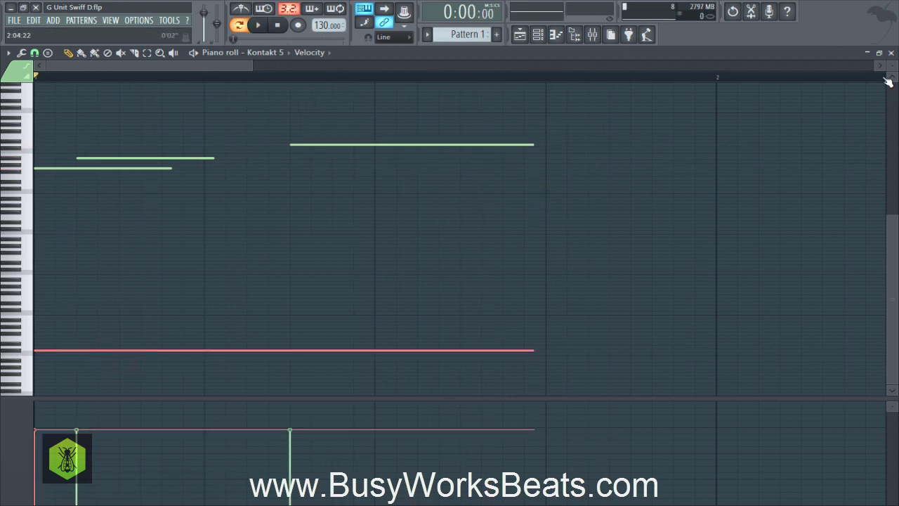
pyautogui.moveTo(888, 82); pyautogui.dragTo(892, 68)
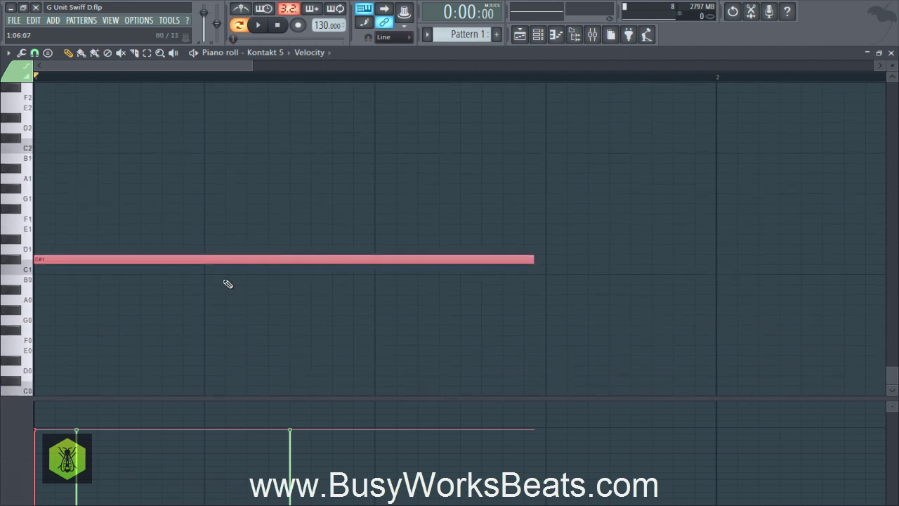
pyautogui.moveTo(75, 258); pyautogui.dragTo(64, 247)
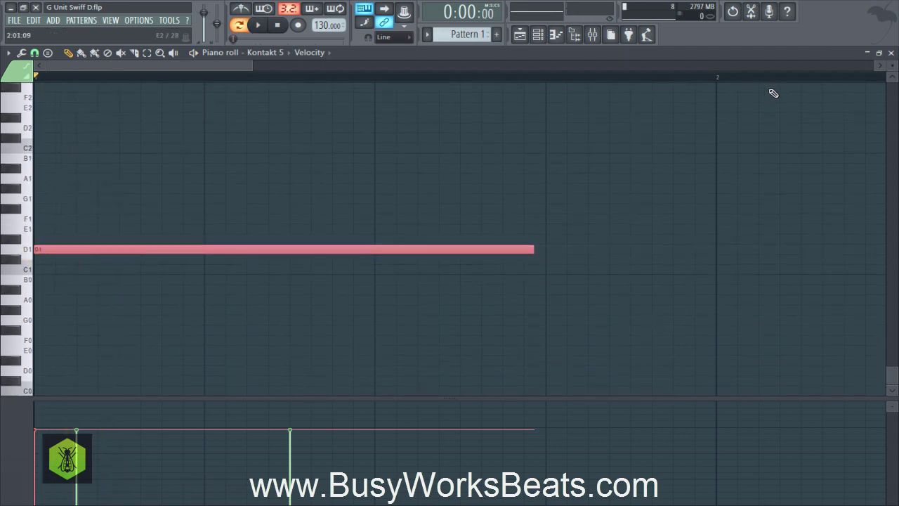
pyautogui.click(890, 52)
pyautogui.click(143, 292)
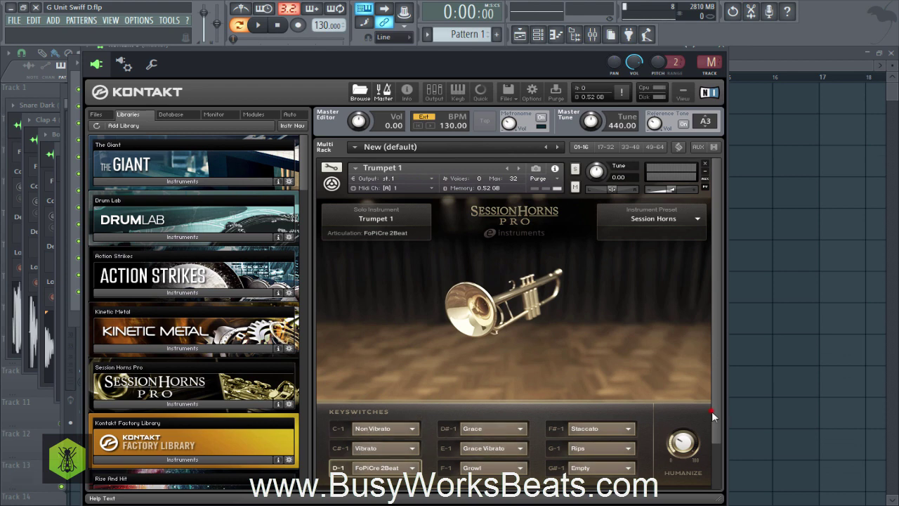
pyautogui.moveTo(713, 416); pyautogui.dragTo(715, 450)
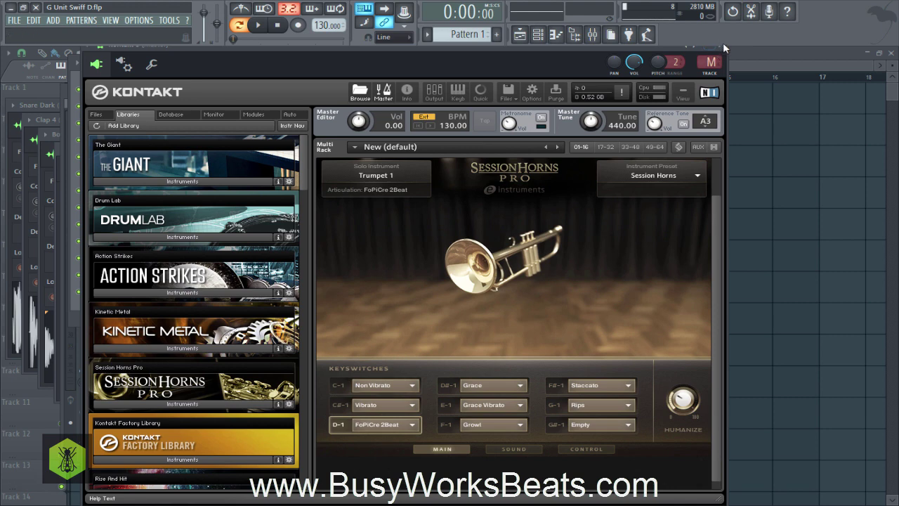
# List Kontakt 5's plugin parameters in the browser and look through them down to the MIDI CC entries
pyautogui.click(89, 52)
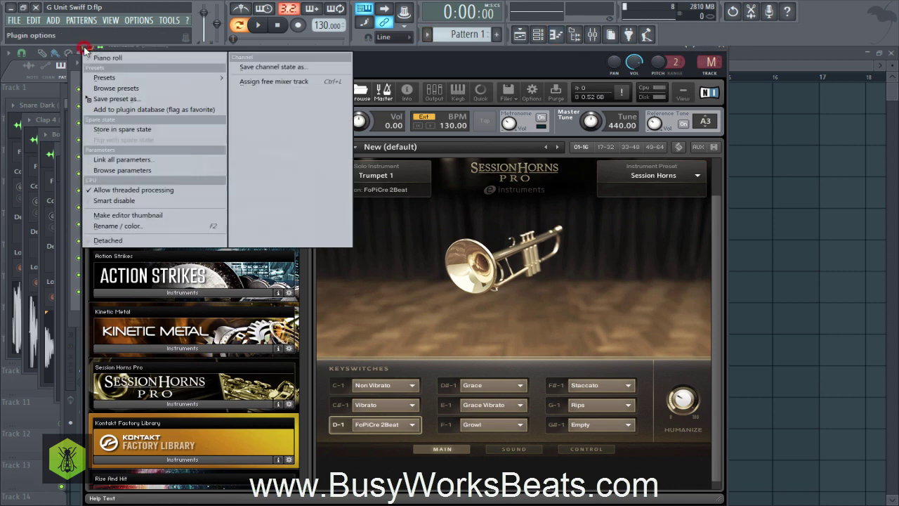
pyautogui.click(99, 47)
pyautogui.moveTo(99, 47); pyautogui.dragTo(99, 73)
pyautogui.click(99, 71)
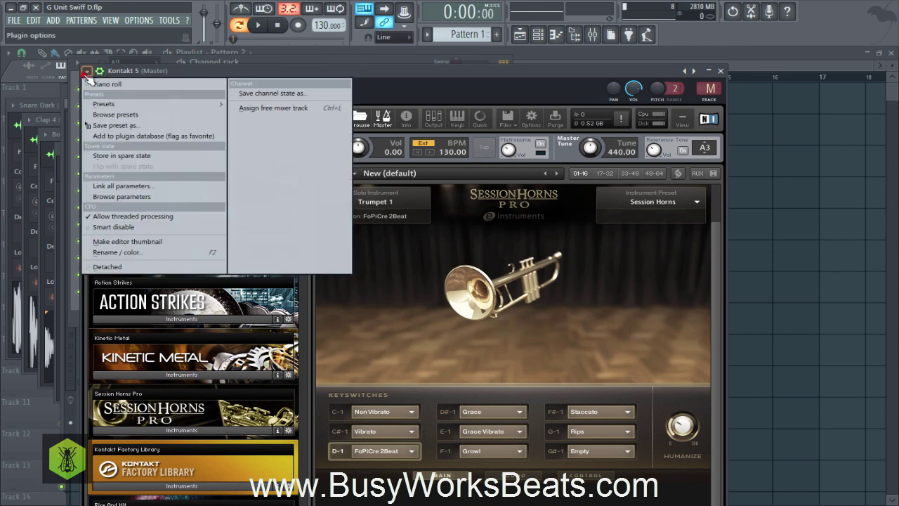
pyautogui.click(115, 196)
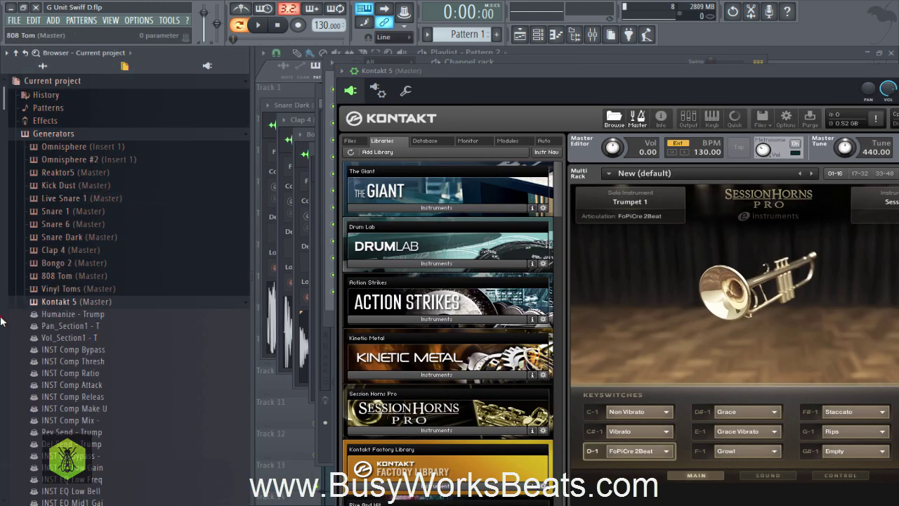
pyautogui.moveTo(4, 322); pyautogui.dragTo(1, 437)
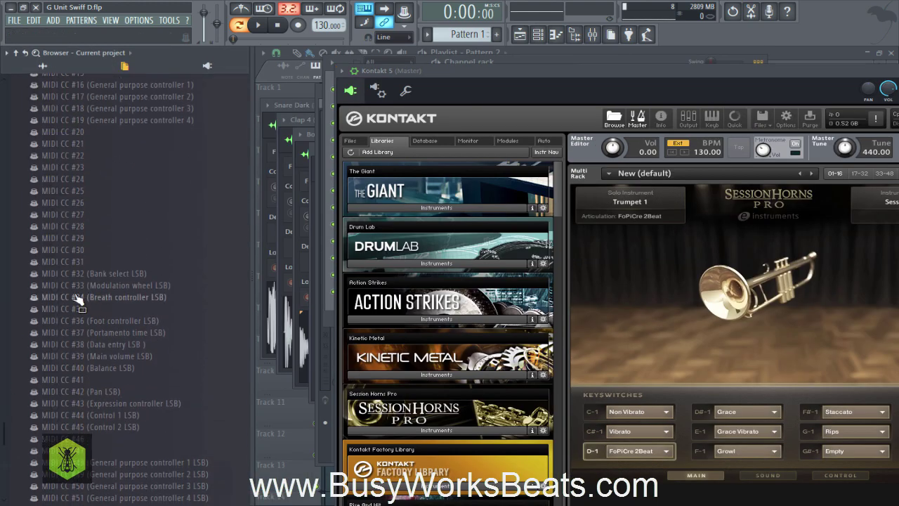
# Hide the browser and move the Kontakt window so its keyswitch section is fully in view
pyautogui.moveTo(63, 214); pyautogui.dragTo(585, 40)
pyautogui.click(590, 35)
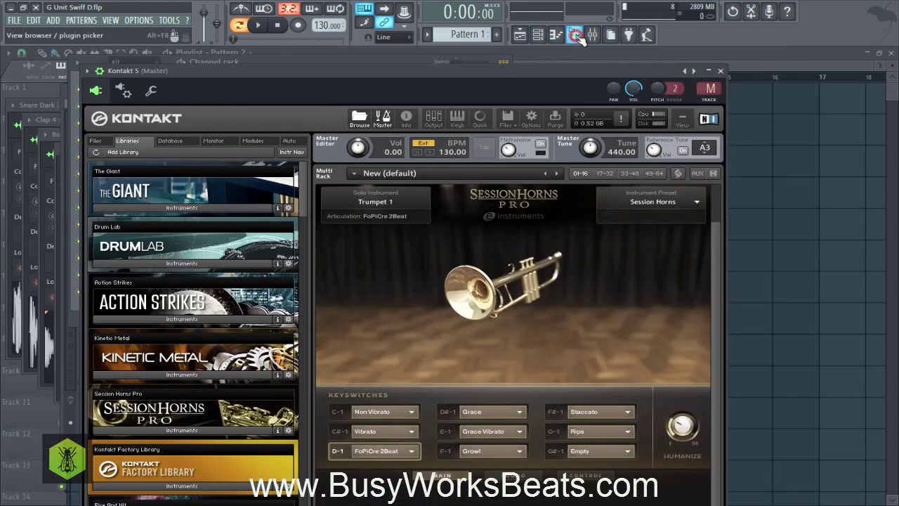
pyautogui.moveTo(568, 69); pyautogui.dragTo(595, 53)
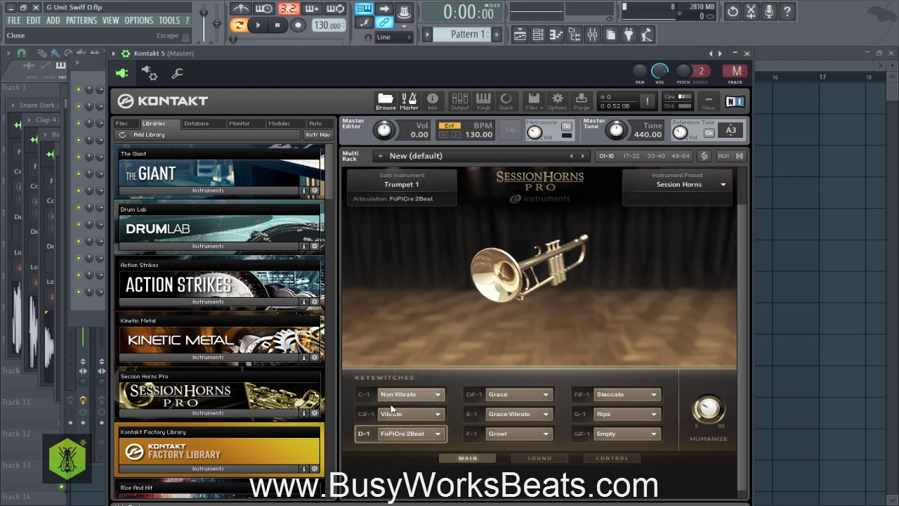
# Activate the C#-1 Vibrato keyswitch of Trumpet 1 and play the pattern to check which articulation responds
pyautogui.click(365, 414)
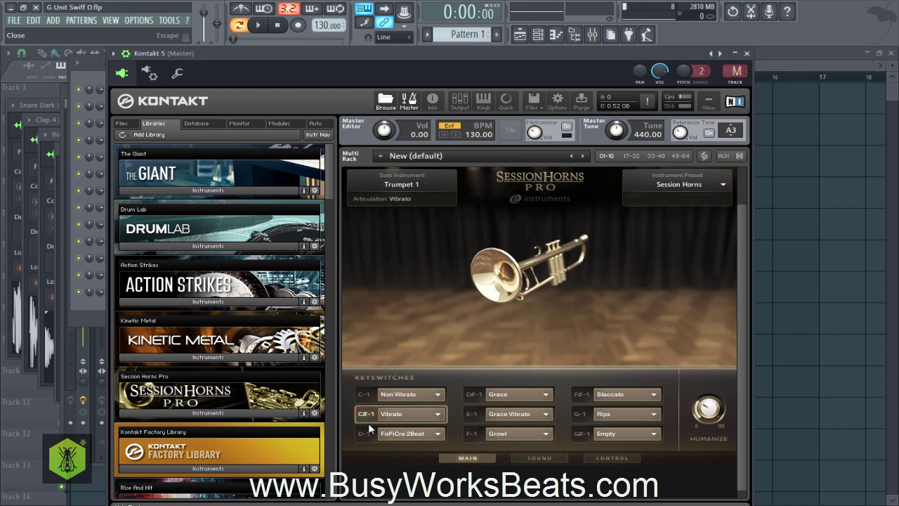
pyautogui.press('space')
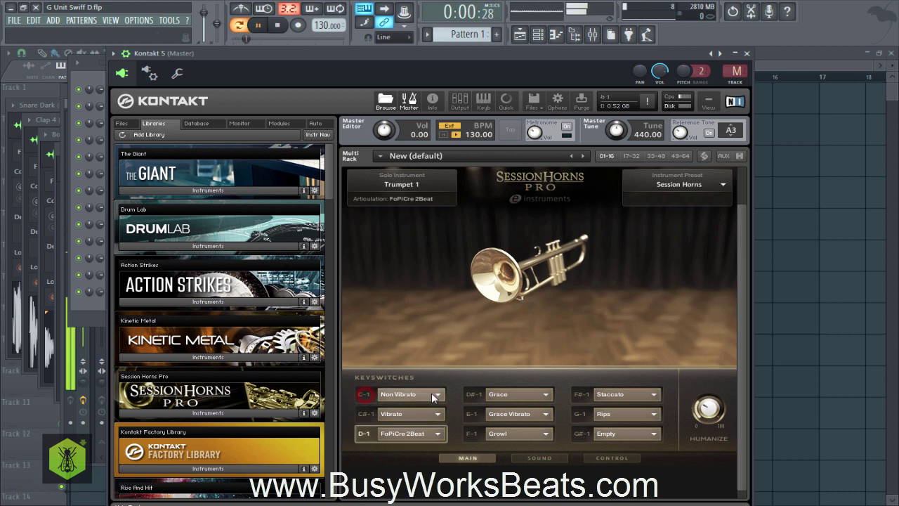
pyautogui.press('space')
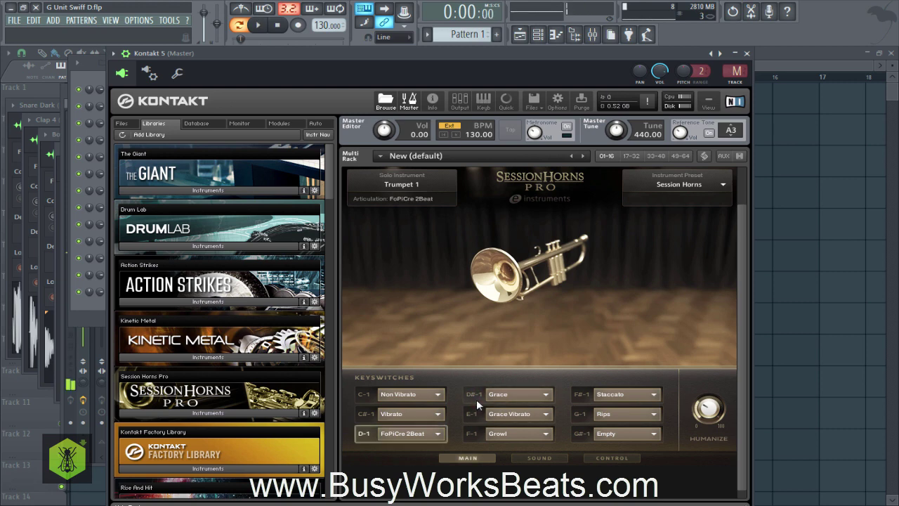
# Open the Kontakt 5 piano roll at the long D1 keyswitch note and play the phrase several times
pyautogui.click(747, 53)
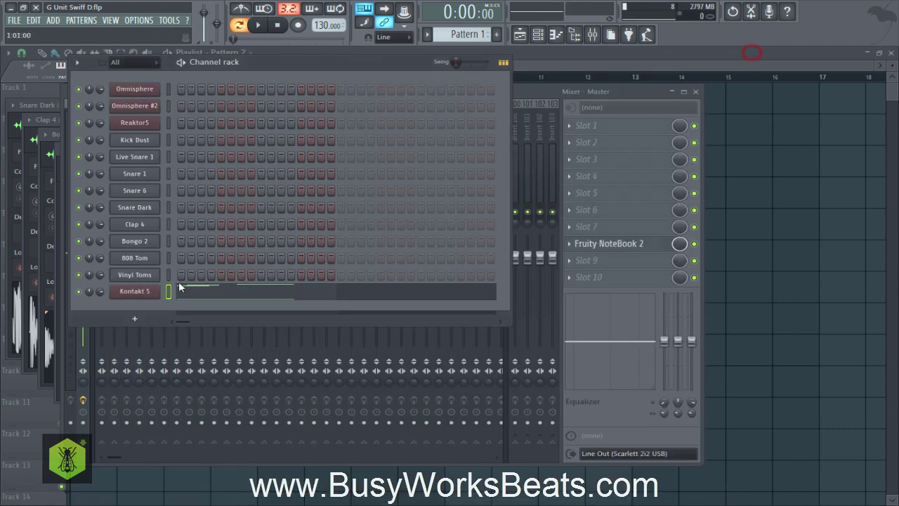
pyautogui.click(178, 281)
pyautogui.scroll(2, 287, 277)
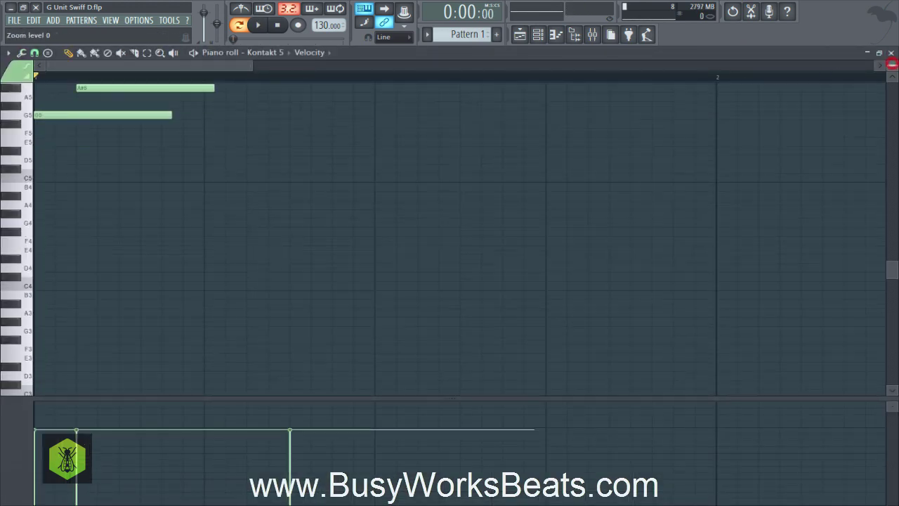
pyautogui.scroll(-3, 287, 276)
pyautogui.scroll(-3, 88, 331)
pyautogui.press('space')
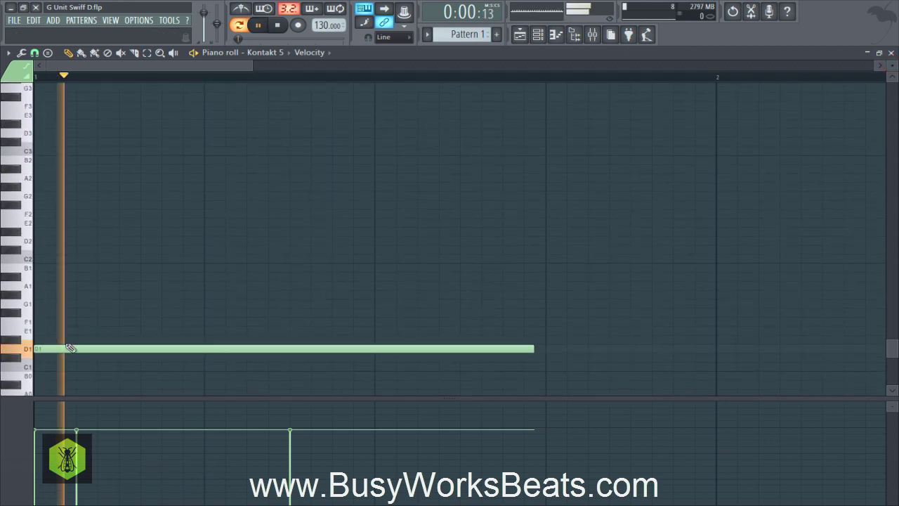
pyautogui.press('space')
pyautogui.press('space')
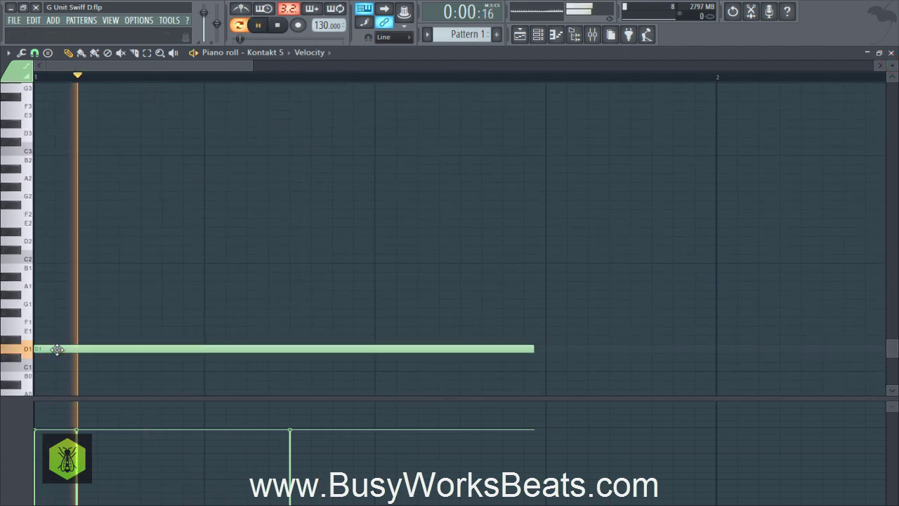
pyautogui.press('space')
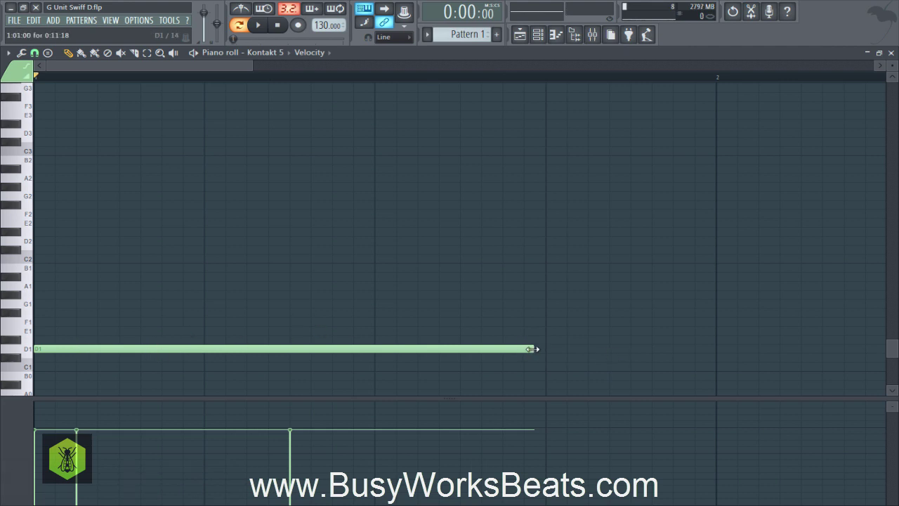
pyautogui.press('space')
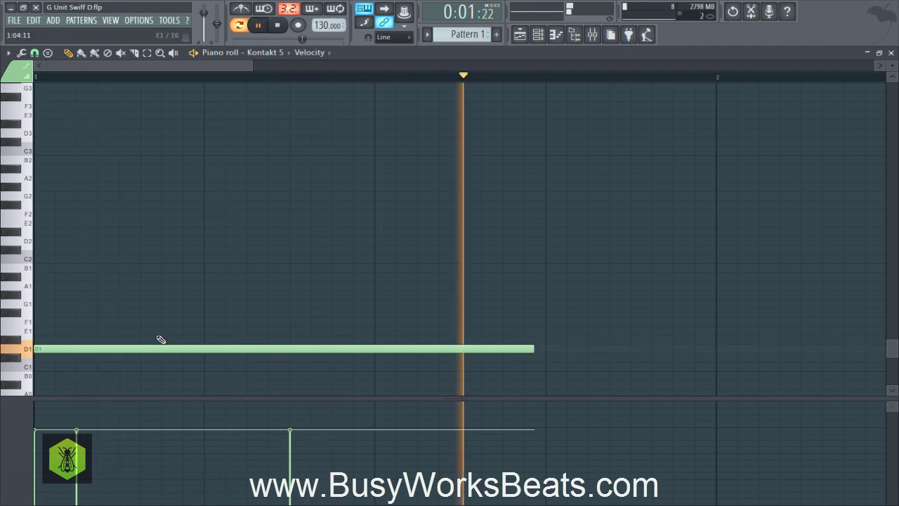
pyautogui.press('space')
# Try the long keyswitch note on D#1 and on E1, playing the phrase at each pitch
pyautogui.moveTo(43, 351); pyautogui.dragTo(36, 337)
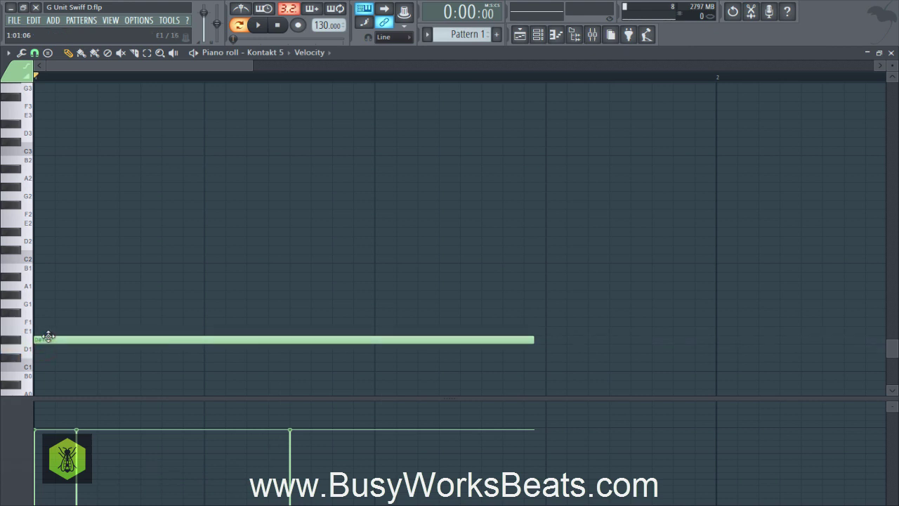
pyautogui.press('space')
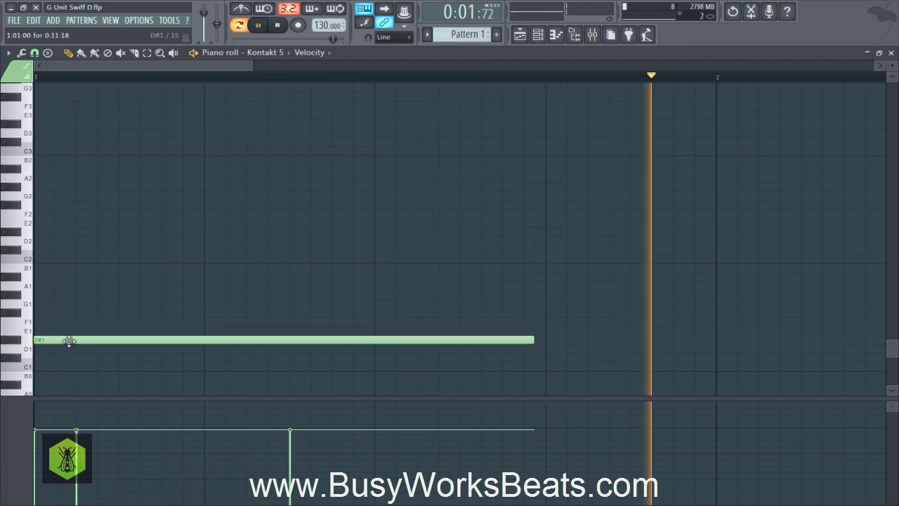
pyautogui.press('space')
pyautogui.moveTo(68, 341); pyautogui.dragTo(58, 326)
pyautogui.press('space')
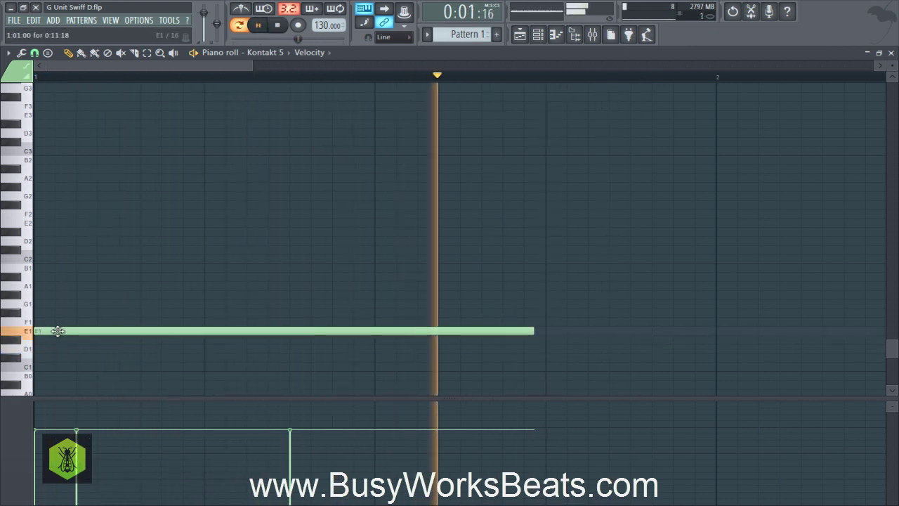
pyautogui.press('space')
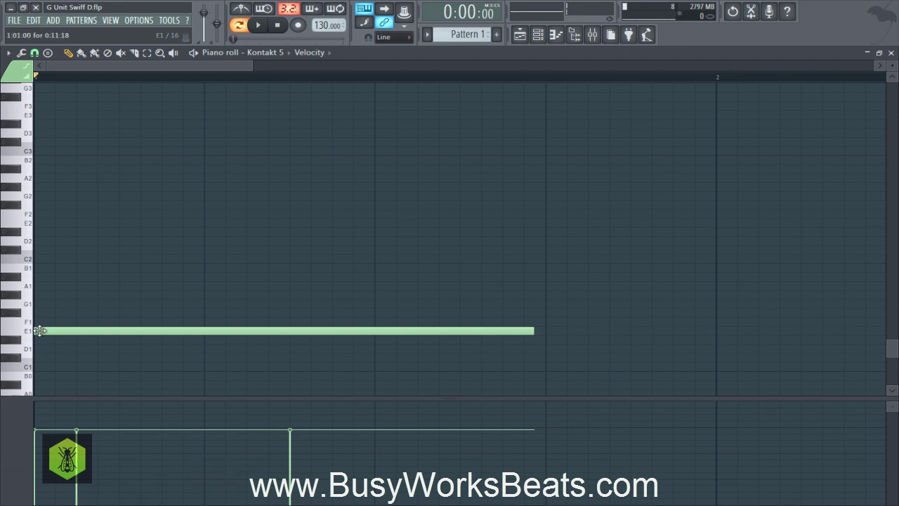
# Check in Kontakt which Trumpet 1 articulation the long keyswitch note activates
pyautogui.click(890, 53)
pyautogui.click(145, 288)
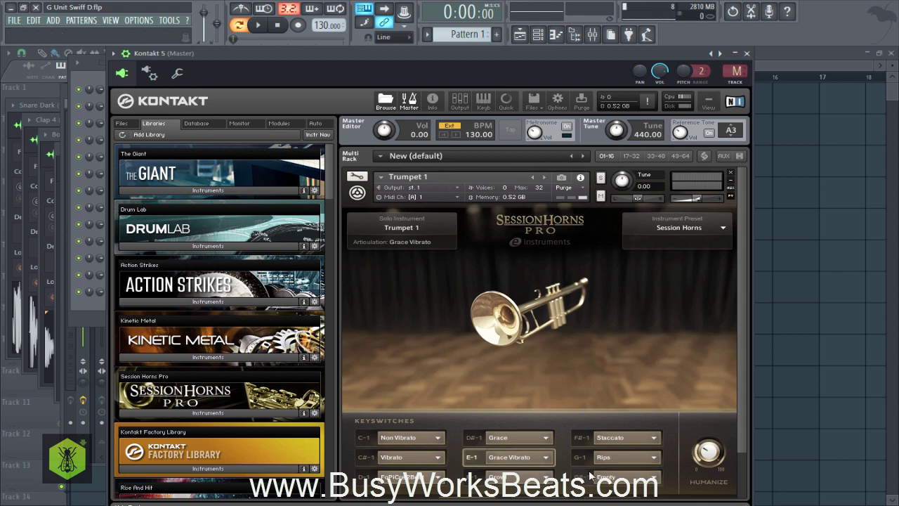
pyautogui.click(748, 54)
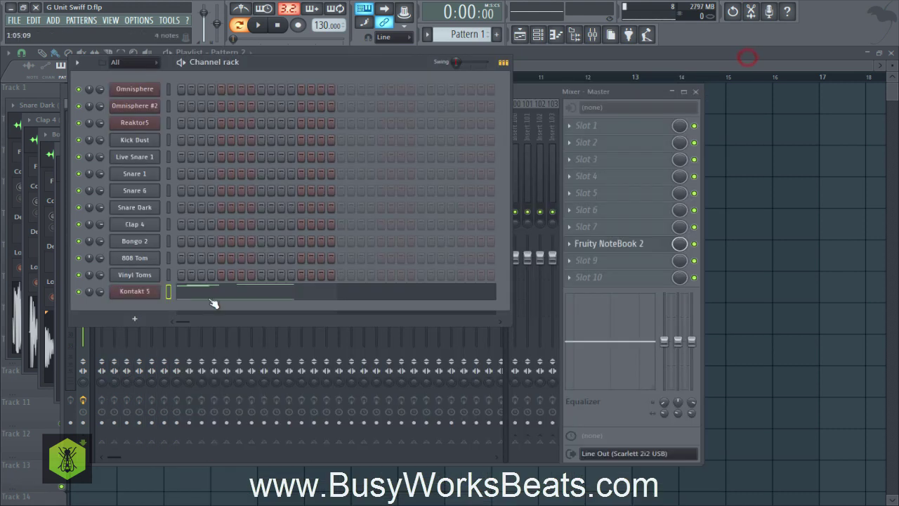
# Move the long keyswitch note up to F1 in the Kontakt 5 piano roll and play the phrase
pyautogui.click(206, 288)
pyautogui.scroll(2, 287, 290)
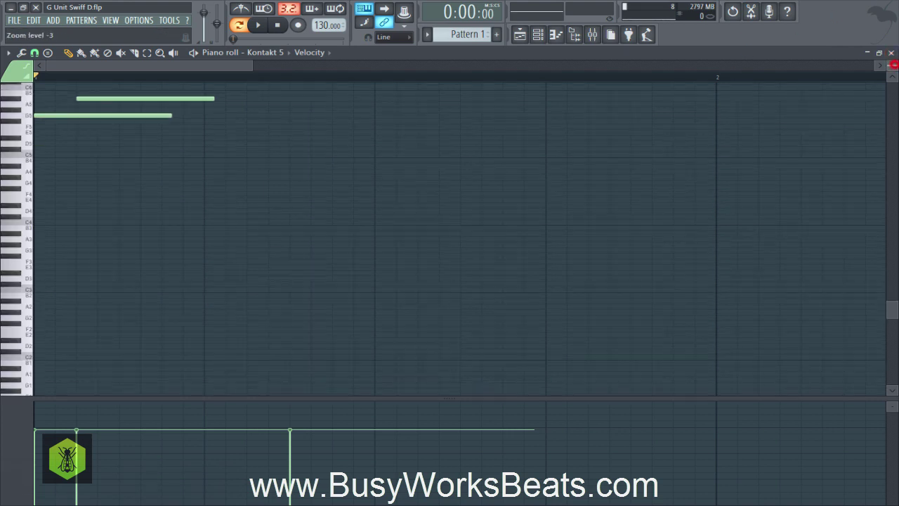
pyautogui.scroll(2, 211, 309)
pyautogui.press('space')
pyautogui.moveTo(48, 378); pyautogui.dragTo(48, 370)
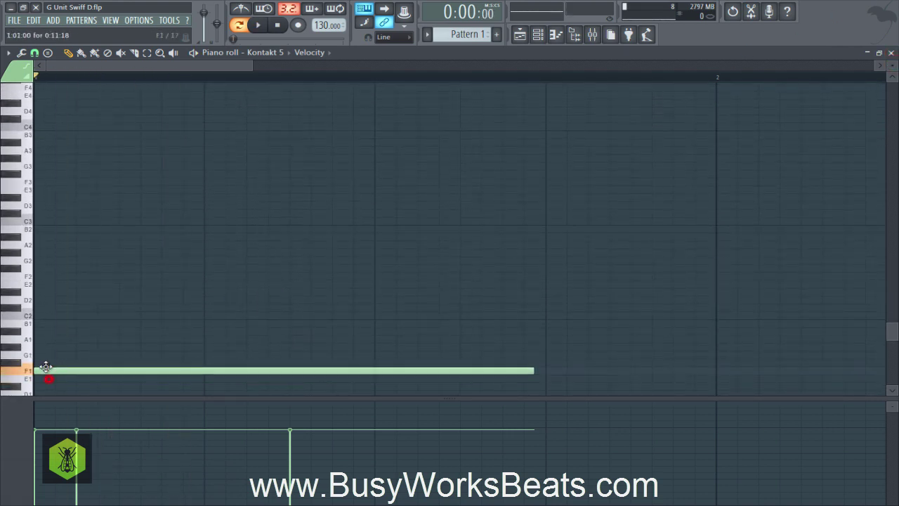
pyautogui.press('space')
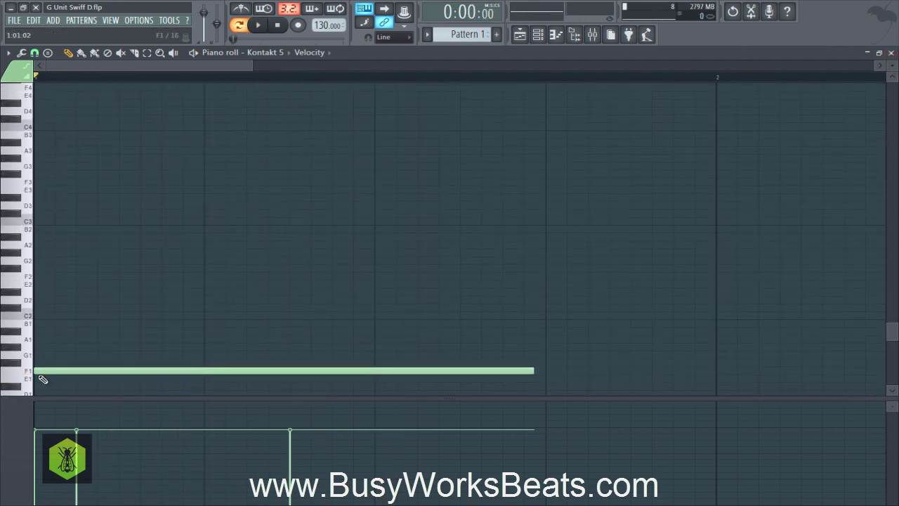
# Try the long keyswitch note on G1 and return it to F1, playing the phrase each time
pyautogui.moveTo(39, 372); pyautogui.dragTo(42, 353)
pyautogui.press('space')
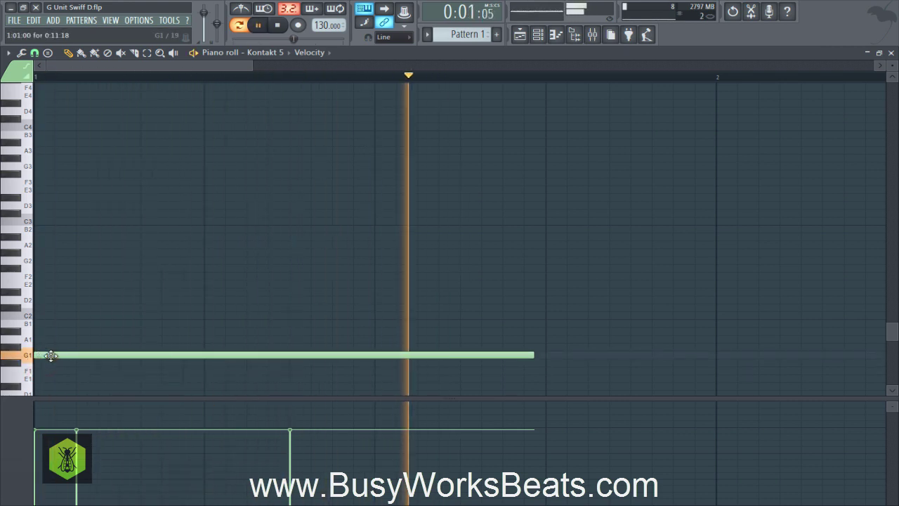
pyautogui.press('space')
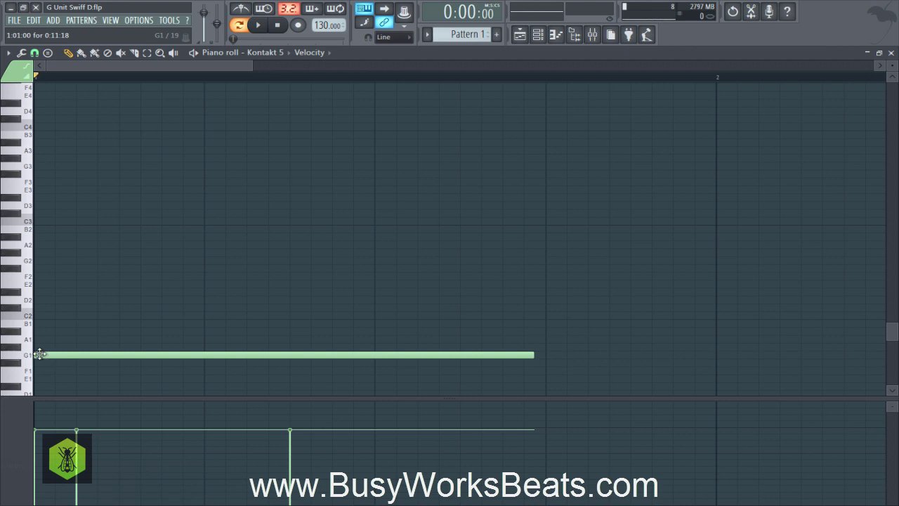
pyautogui.moveTo(35, 355); pyautogui.dragTo(39, 372)
pyautogui.press('space')
pyautogui.press('space')
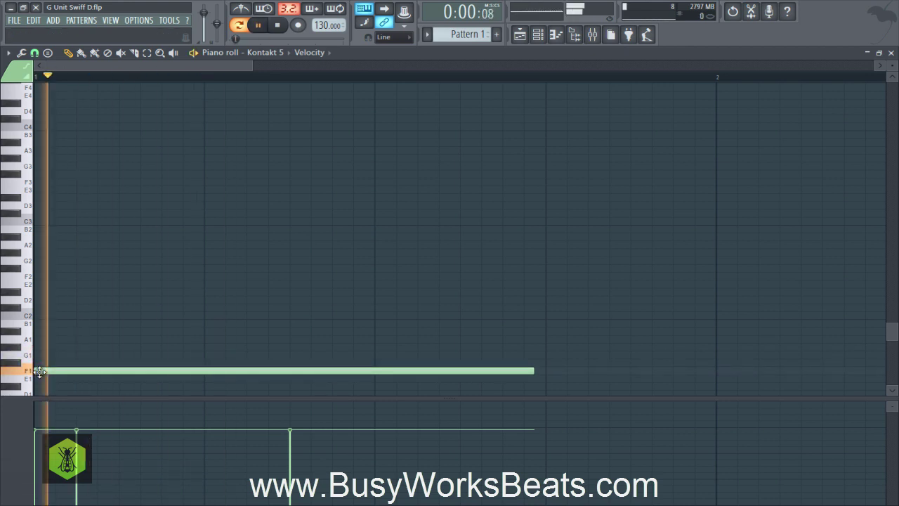
# Add a G1 keyswitch note on the fourth beat, after the long F1 note, and play the phrase
pyautogui.scroll(7, 89, 331)
pyautogui.scroll(-10, 106, 319)
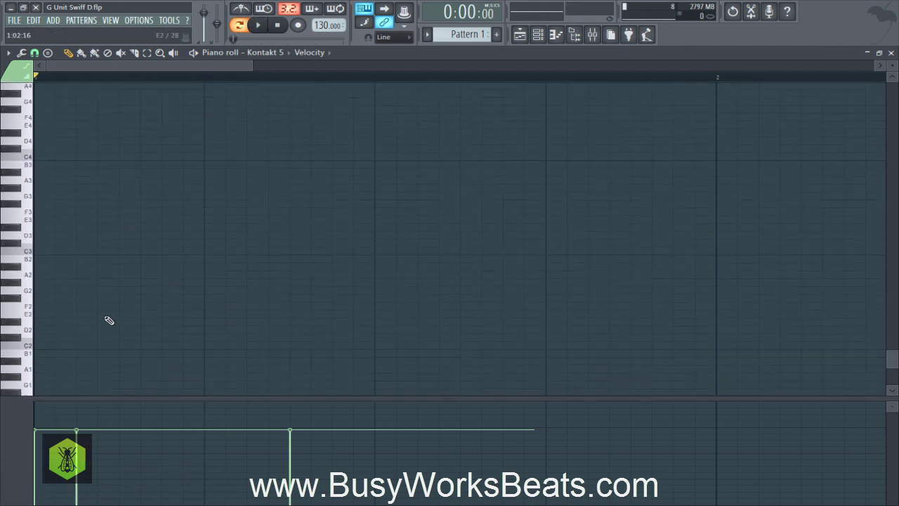
pyautogui.click(374, 282)
pyautogui.moveTo(874, 281); pyautogui.dragTo(664, 284)
pyautogui.press('space')
pyautogui.press('space')
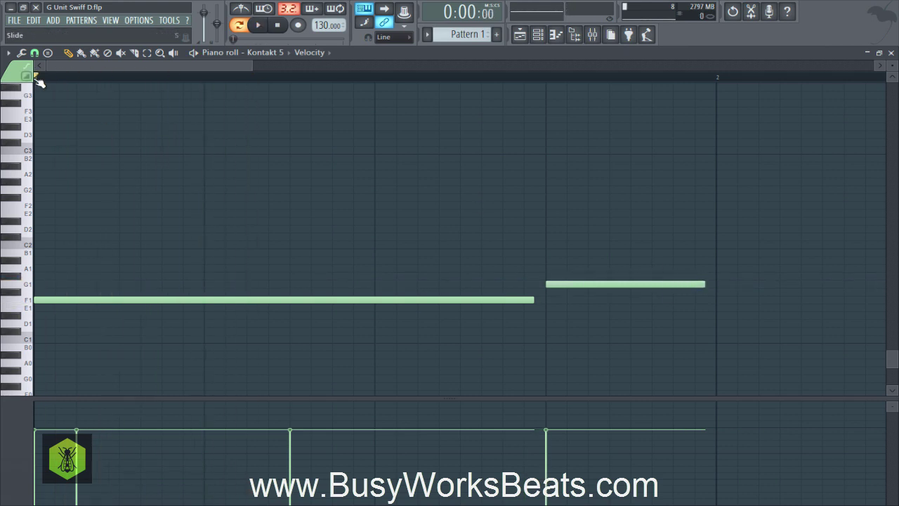
# Set the snap to 1/4 step, extend F1 to meet G1 and G1 to the bar's end, and play the phrase
pyautogui.click(35, 53)
pyautogui.click(53, 127)
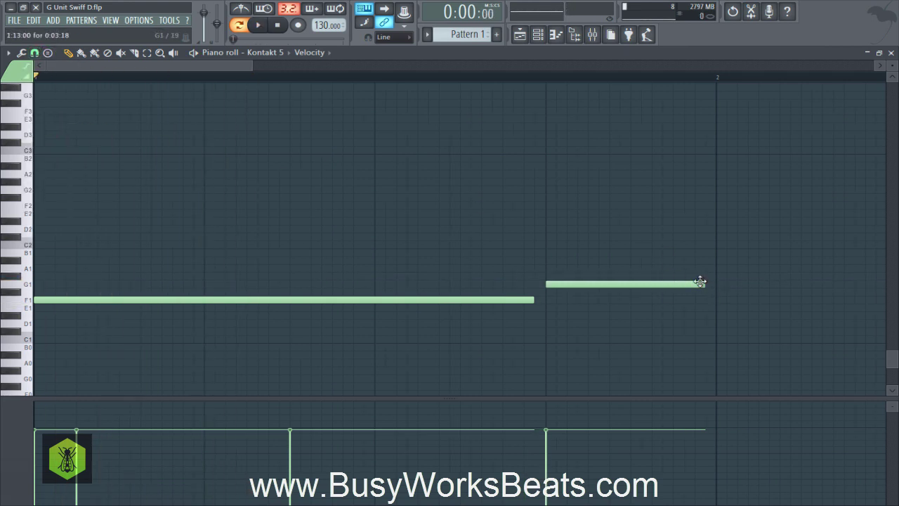
pyautogui.moveTo(534, 301); pyautogui.dragTo(546, 302)
pyautogui.press('space')
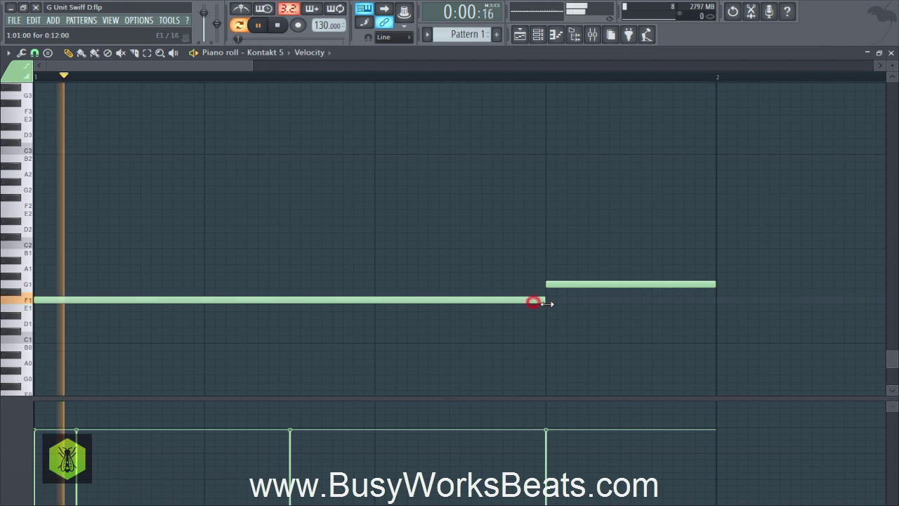
pyautogui.press('space')
# Shorten the G5, A#5 and D6 melody notes to brief hits and play the phrase
pyautogui.scroll(3, 397, 293)
pyautogui.scroll(10, 395, 287)
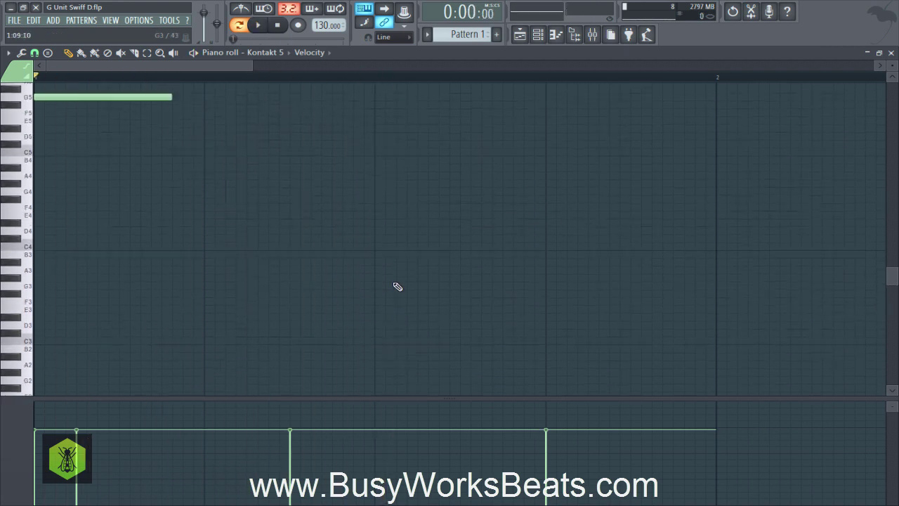
pyautogui.click(35, 53)
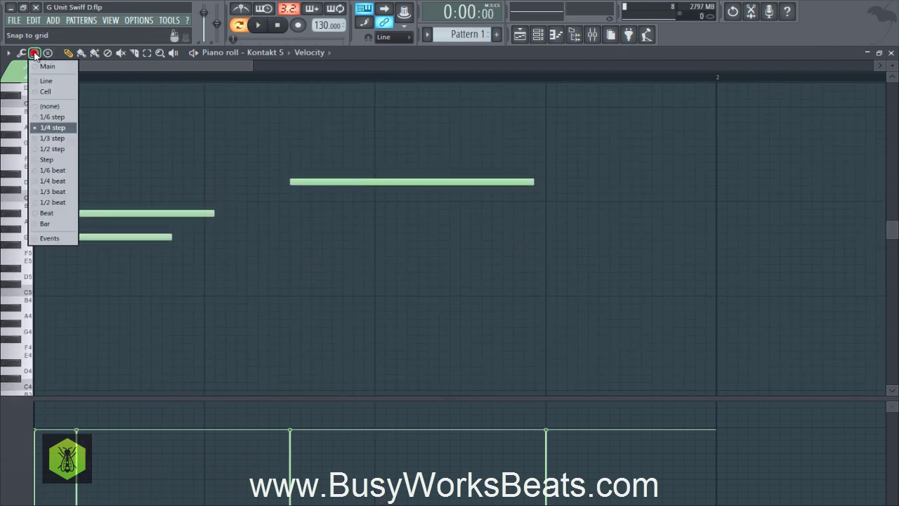
pyautogui.click(53, 138)
pyautogui.scroll(-2, 107, 79)
pyautogui.scroll(-1, 107, 79)
pyautogui.rightClick(84, 144)
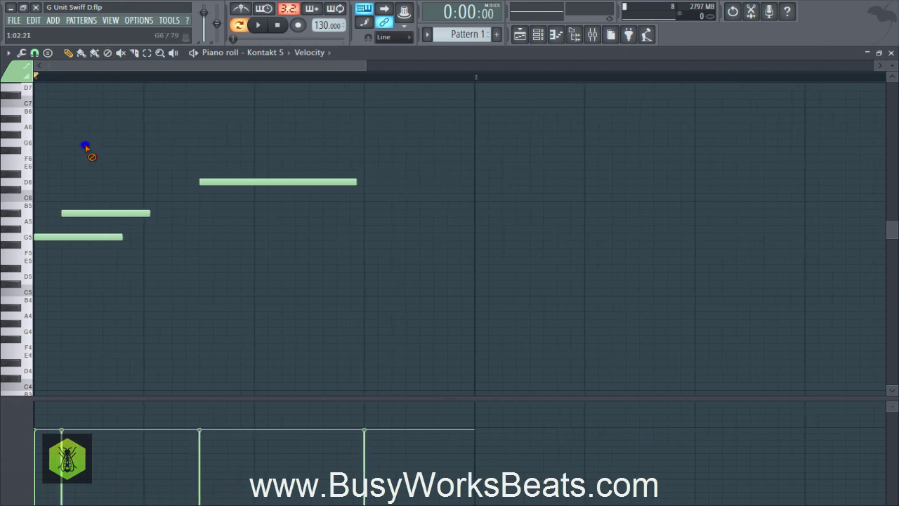
pyautogui.moveTo(122, 236); pyautogui.dragTo(43, 238)
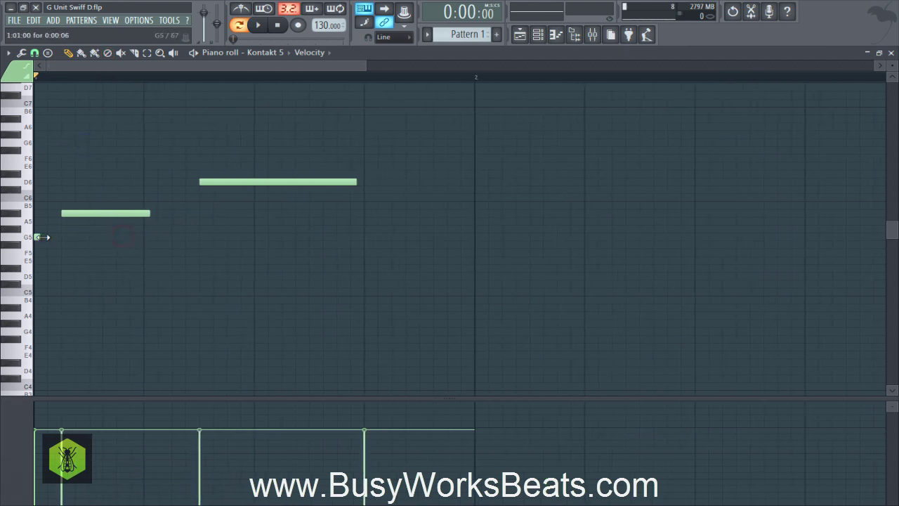
pyautogui.moveTo(150, 212); pyautogui.dragTo(82, 213)
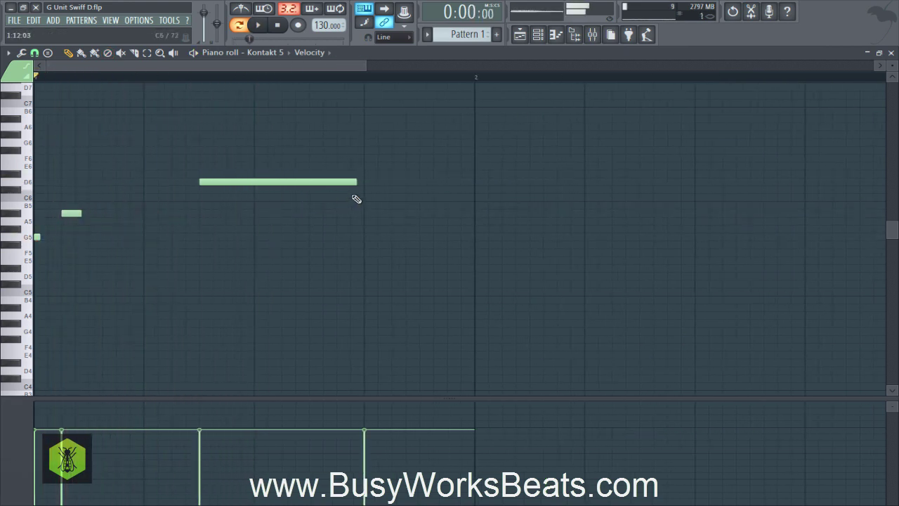
pyautogui.press('space')
pyautogui.moveTo(357, 182); pyautogui.dragTo(220, 182)
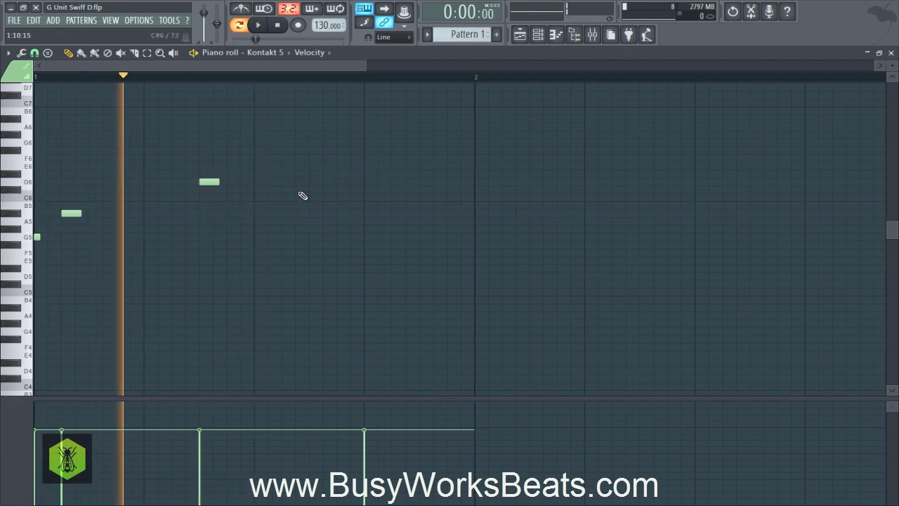
# Delete the short G5, A#5 and D6 melody notes from the trumpet pattern
pyautogui.rightClick(209, 182)
pyautogui.rightClick(71, 212)
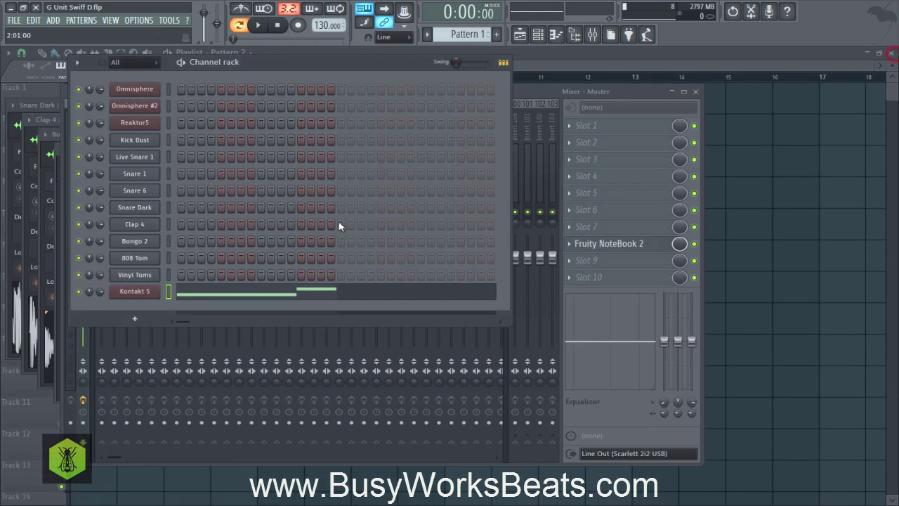
# Reopen Kontakt and view the list of instrument presets for Trumpet 1
pyautogui.click(135, 291)
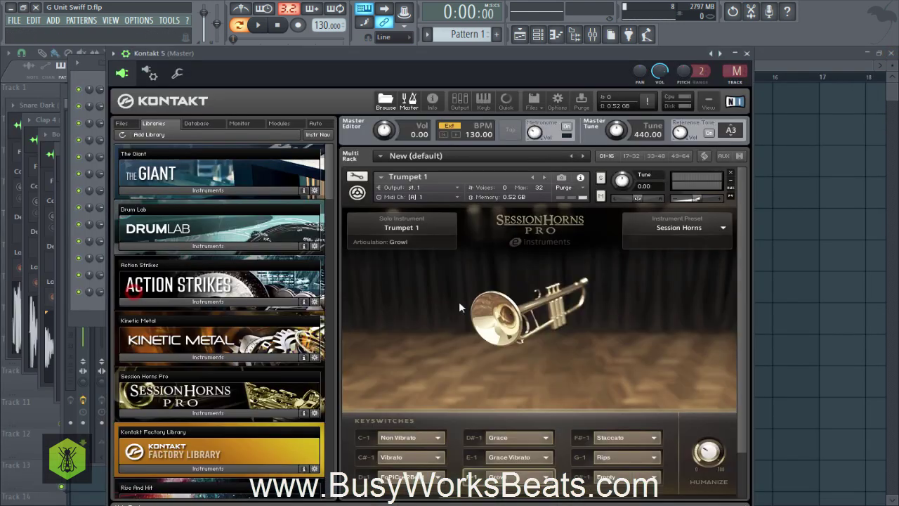
pyautogui.click(695, 226)
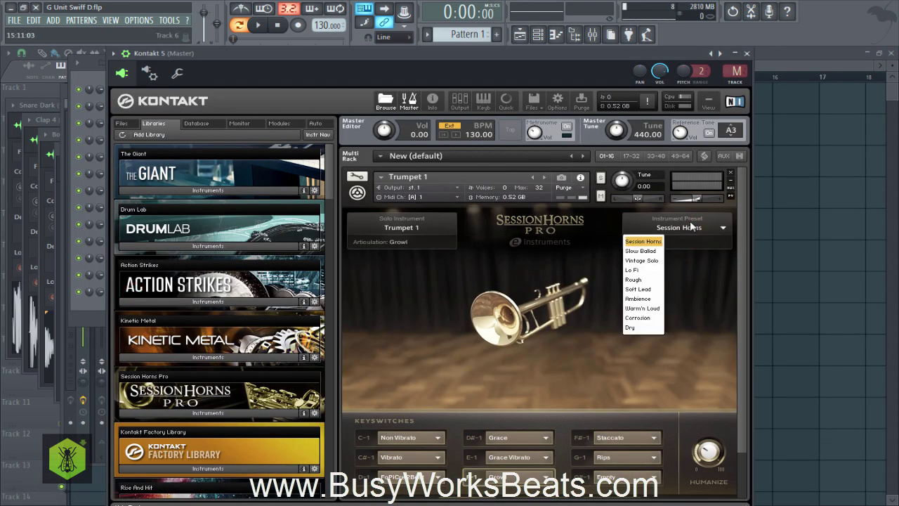
pyautogui.click(731, 175)
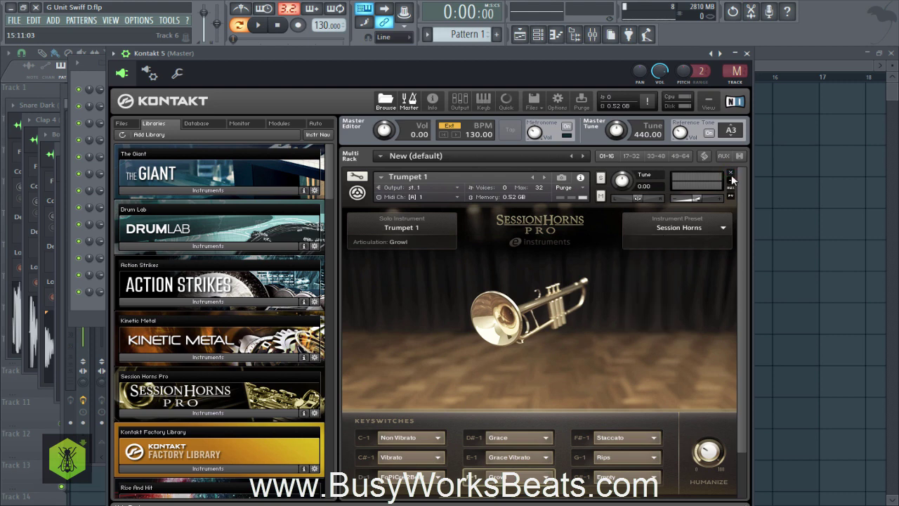
# Remove Trumpet 1 without saving its changes and load the Session Horns Pro - Performance instrument
pyautogui.click(464, 297)
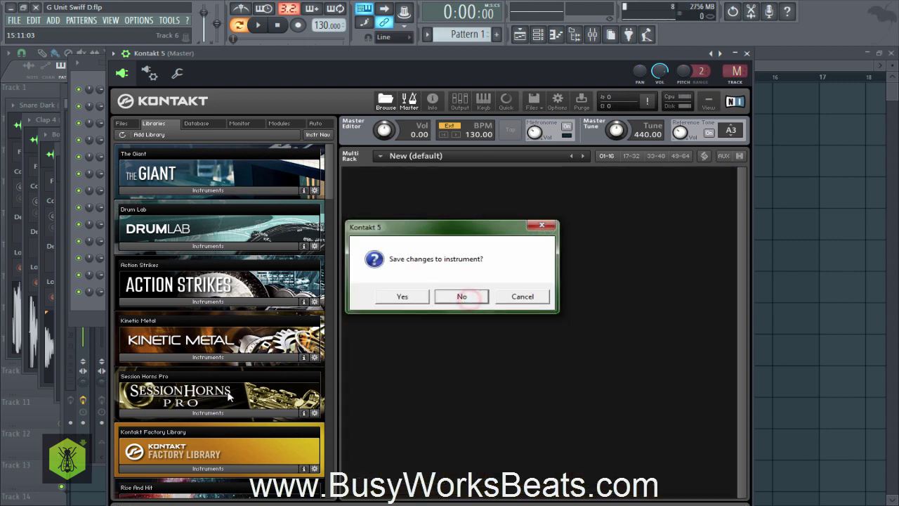
pyautogui.click(197, 412)
pyautogui.scroll(-1, 179, 399)
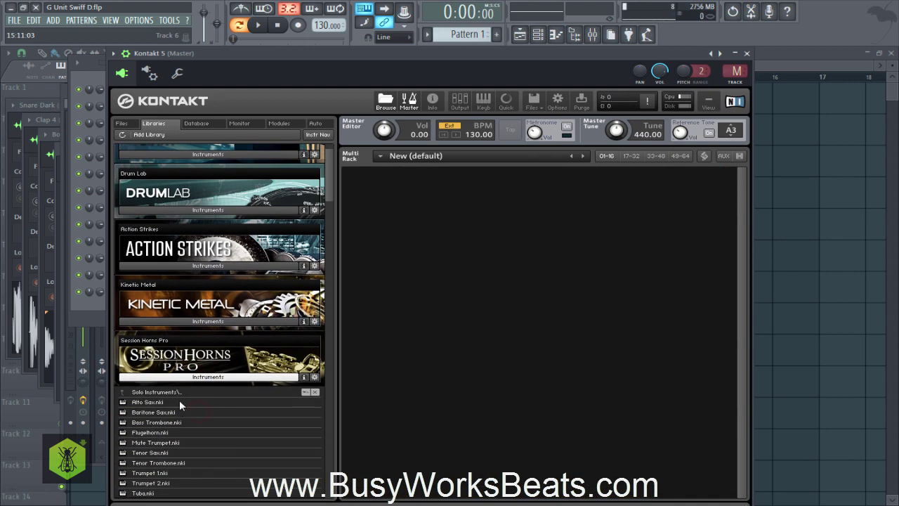
pyautogui.click(179, 393)
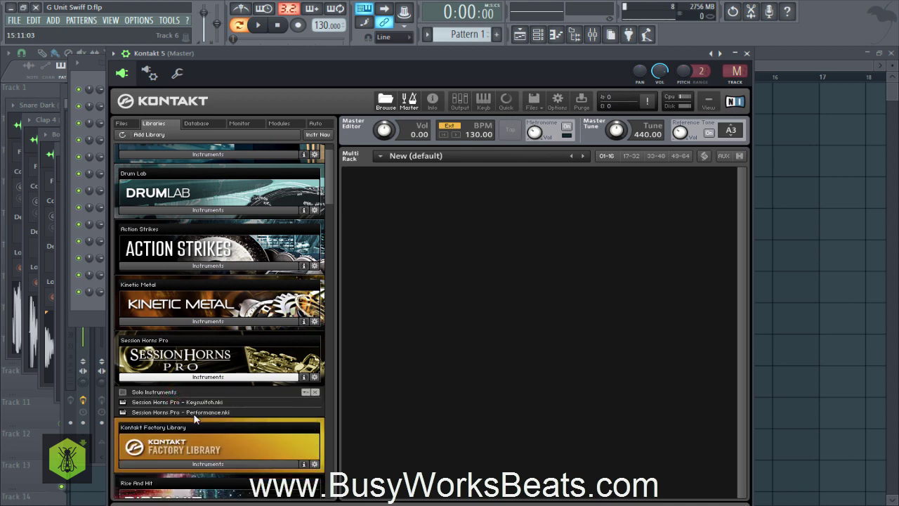
pyautogui.doubleClick(195, 413)
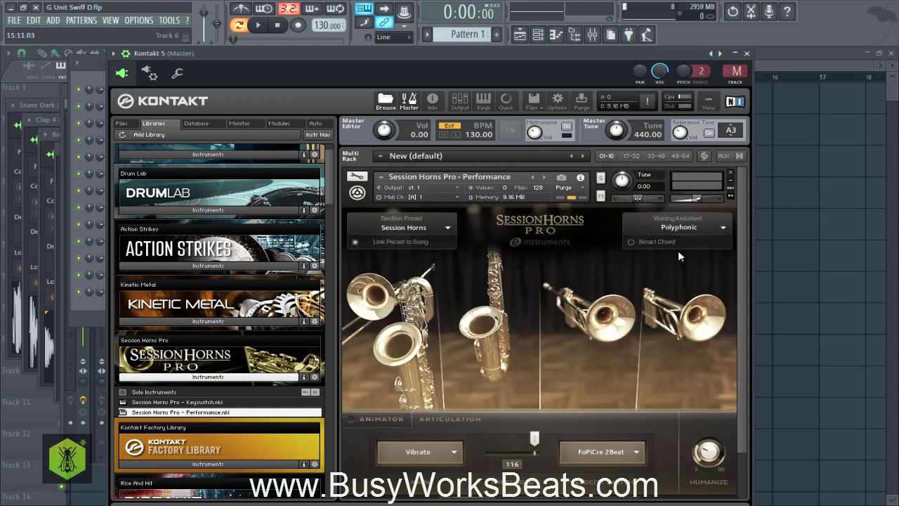
# Examine the Performance instrument's main and velocity-switch articulation options and play the pattern briefly
pyautogui.click(742, 371)
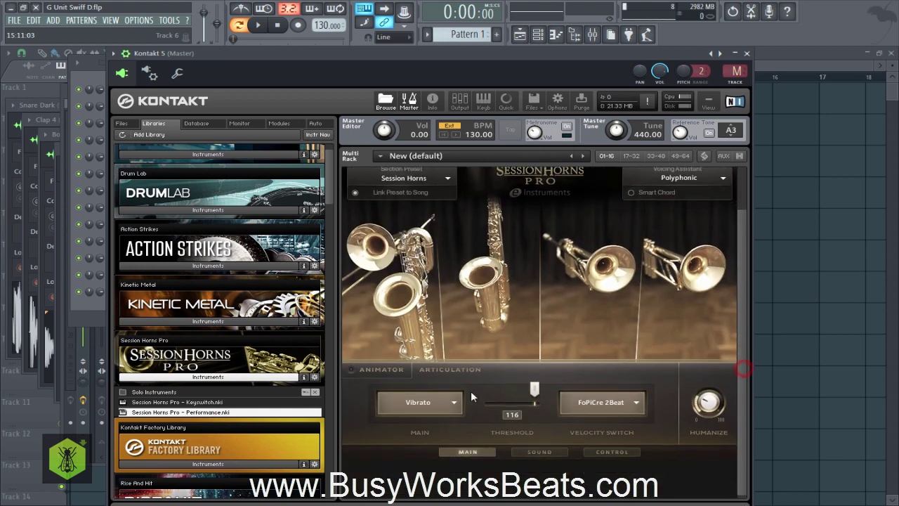
pyautogui.click(393, 369)
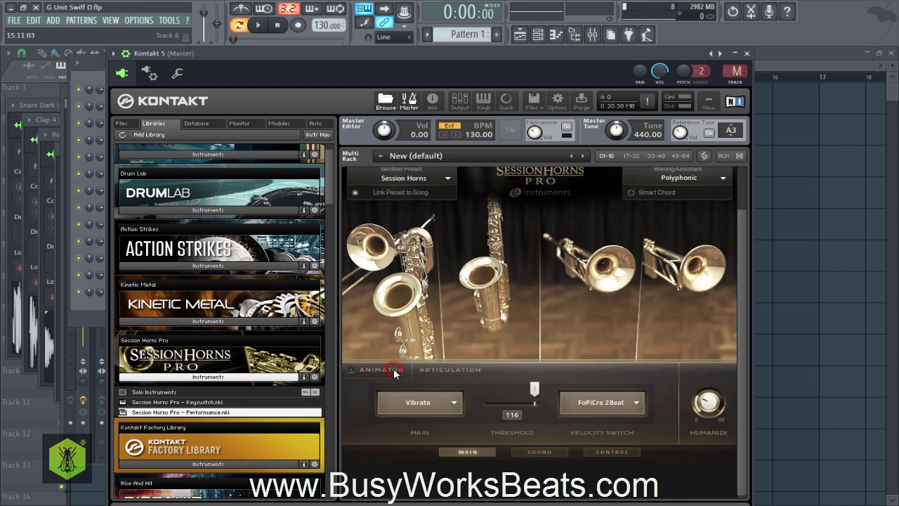
pyautogui.click(596, 409)
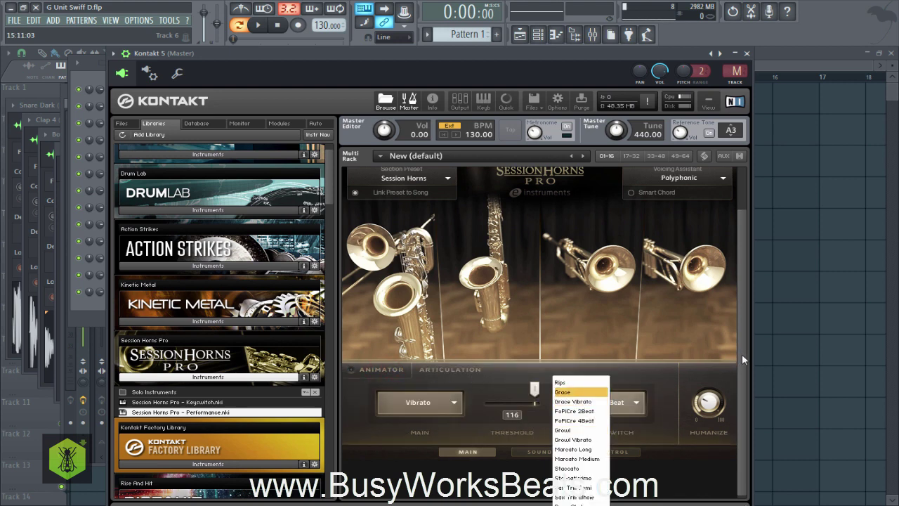
pyautogui.click(442, 406)
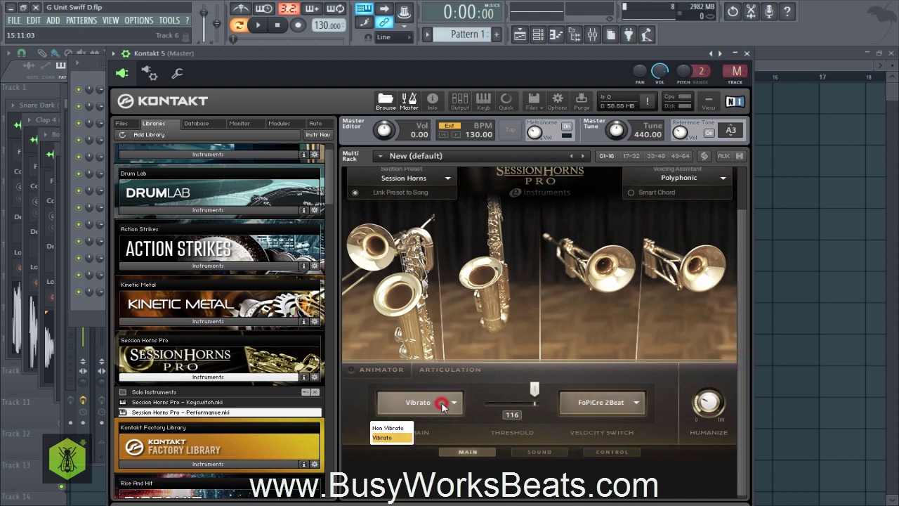
pyautogui.click(614, 406)
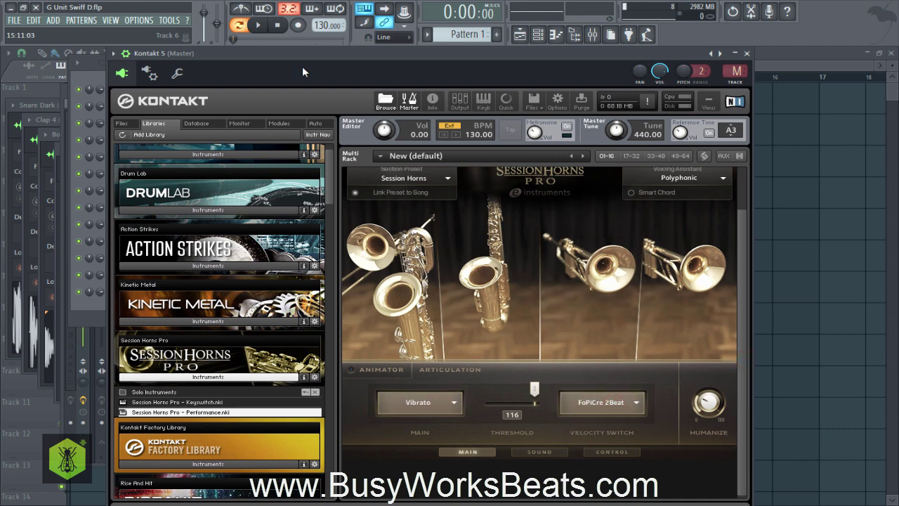
pyautogui.click(259, 27)
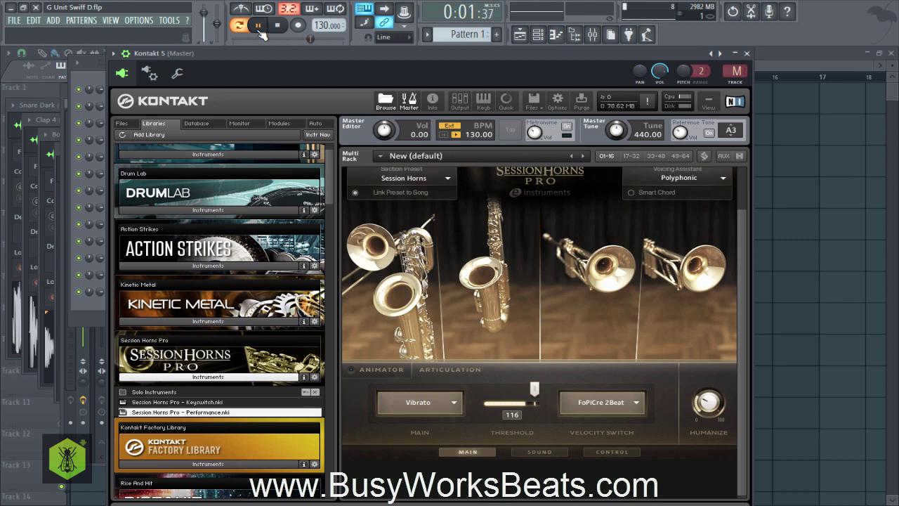
pyautogui.click(260, 32)
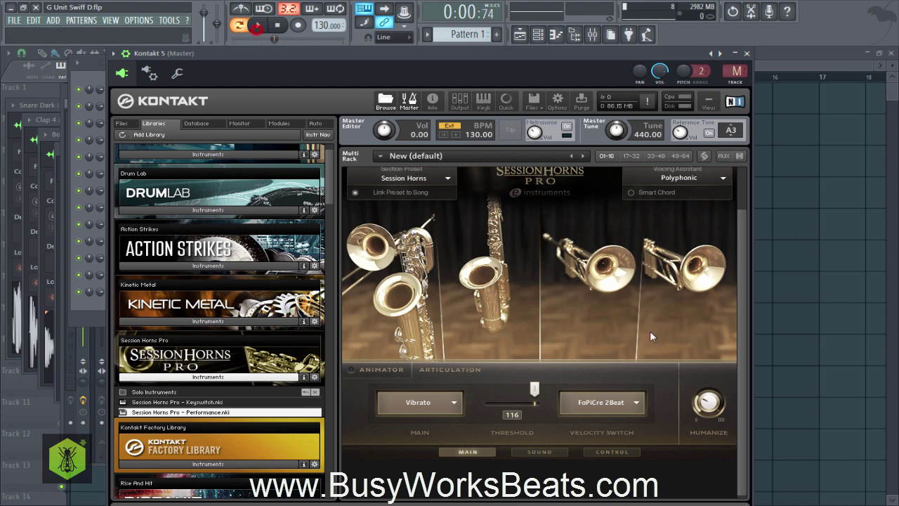
# Try Rips and Grace Vibrato as the velocity-switch articulation and lower the threshold to 43
pyautogui.click(594, 402)
pyautogui.click(585, 383)
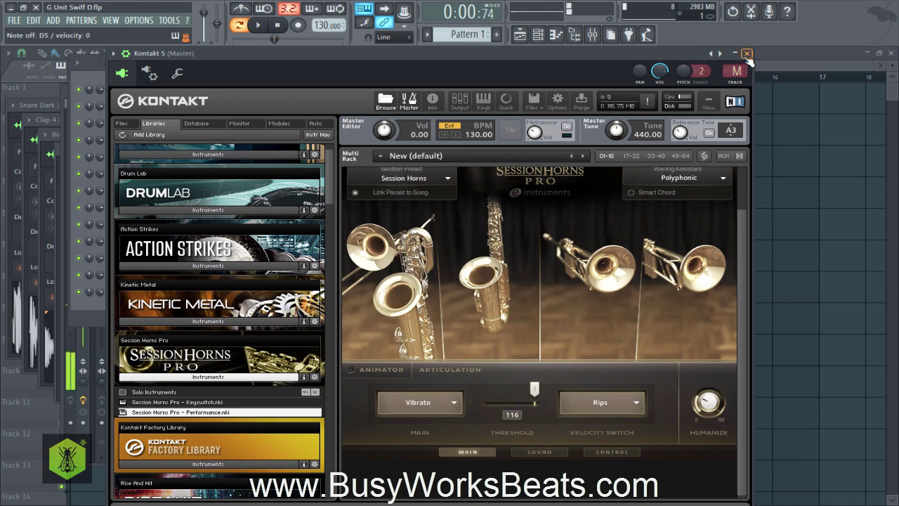
pyautogui.click(590, 410)
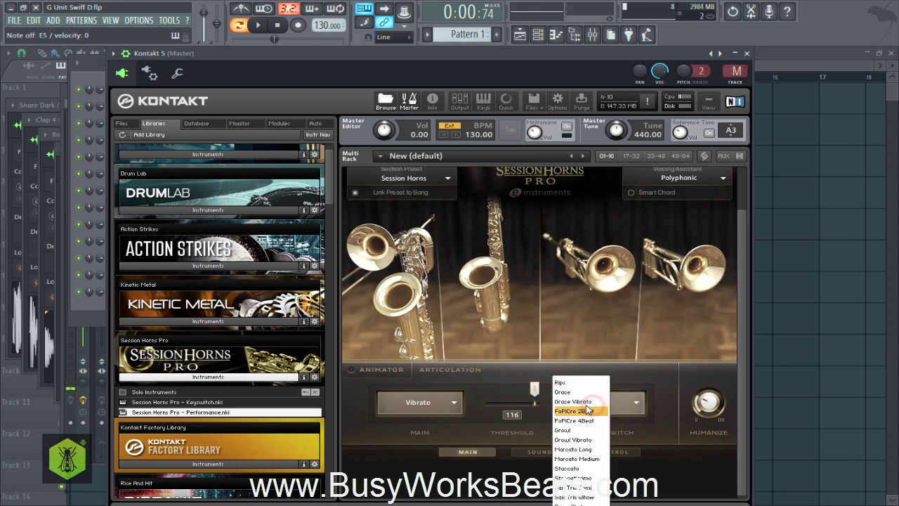
pyautogui.click(585, 405)
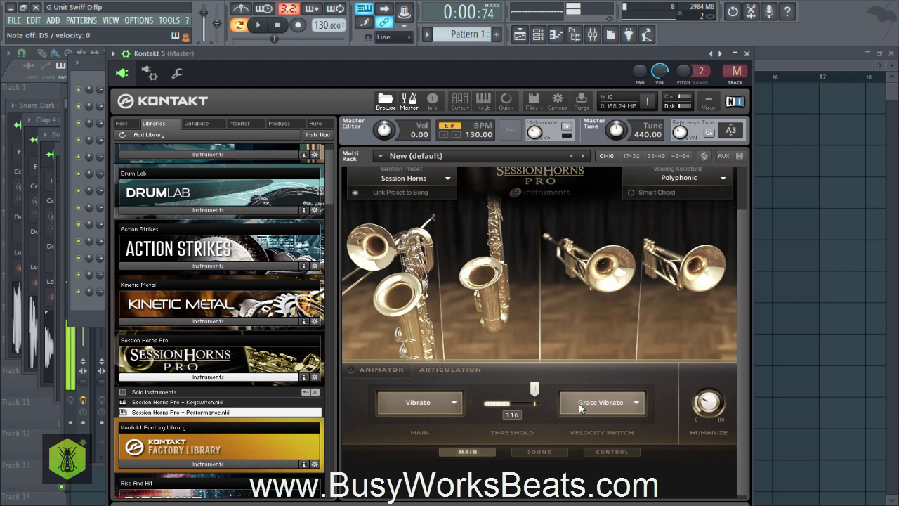
pyautogui.moveTo(534, 388); pyautogui.dragTo(448, 363)
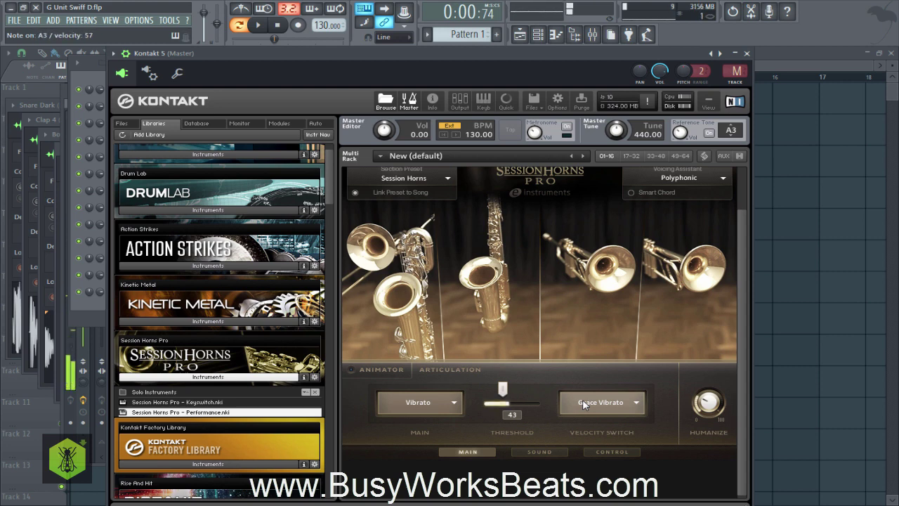
# Audition Rips again as the velocity-switch articulation, followed by Growl
pyautogui.click(582, 399)
pyautogui.click(575, 385)
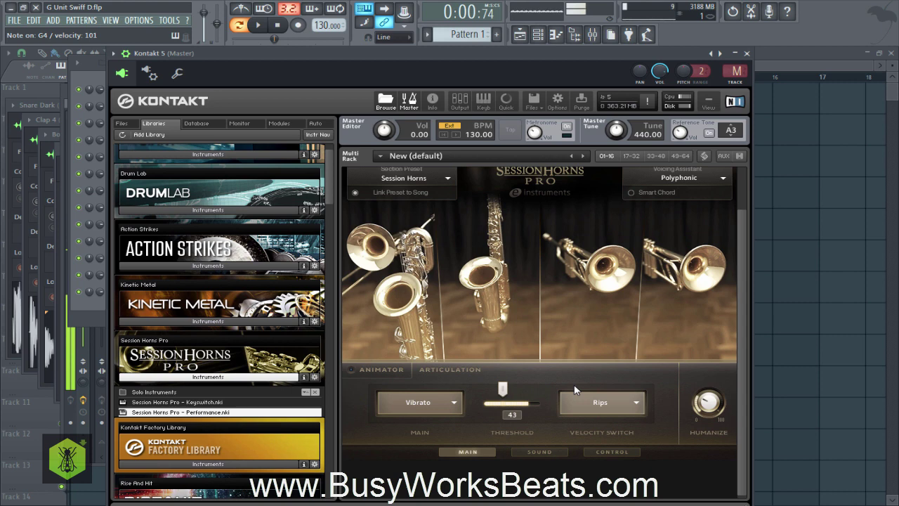
pyautogui.click(575, 390)
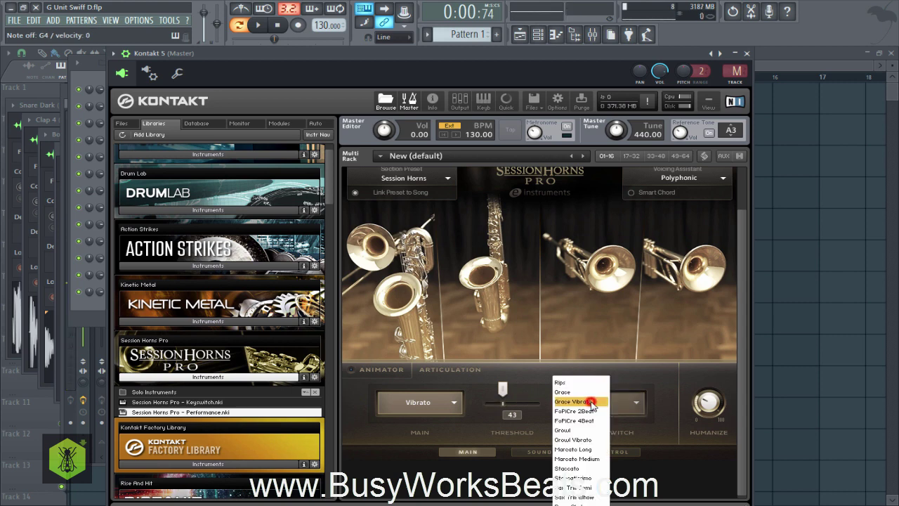
pyautogui.click(565, 431)
# Load the Smooth Horns section preset and raise the velocity-switch threshold to 84
pyautogui.click(415, 177)
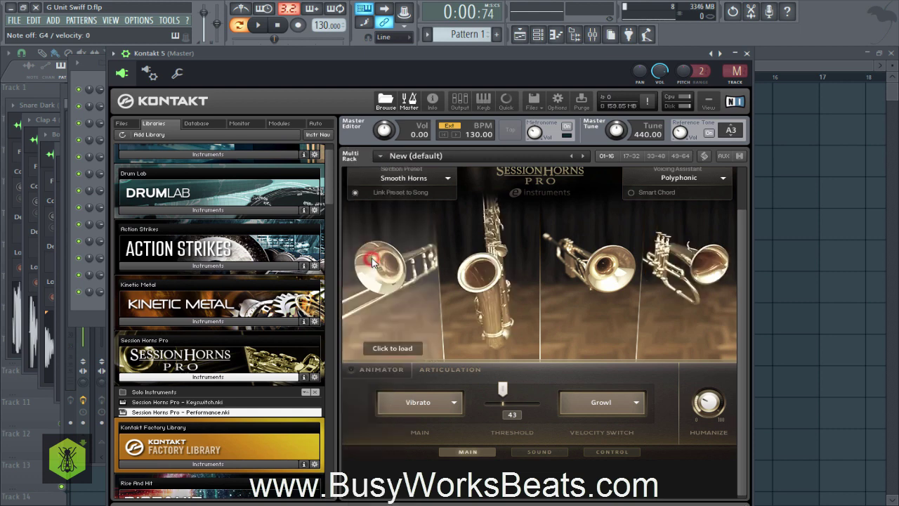
pyautogui.click(379, 258)
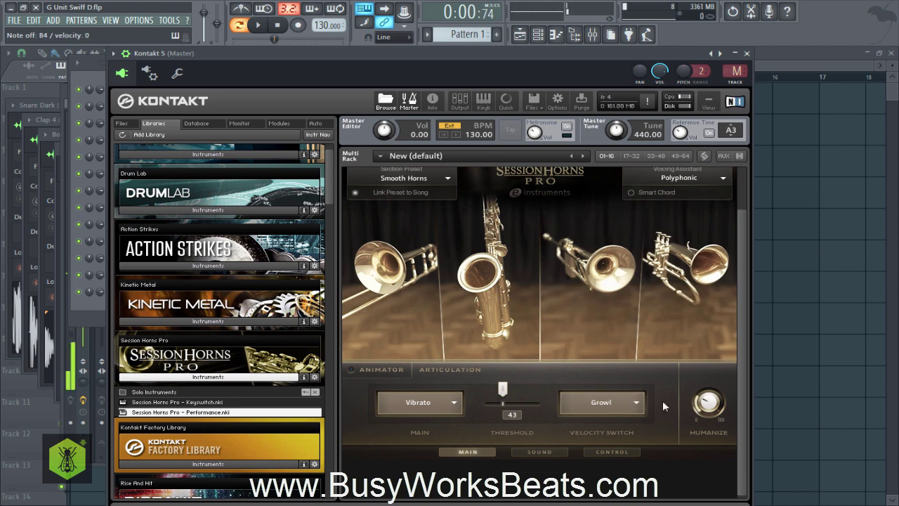
pyautogui.moveTo(503, 391); pyautogui.dragTo(552, 385)
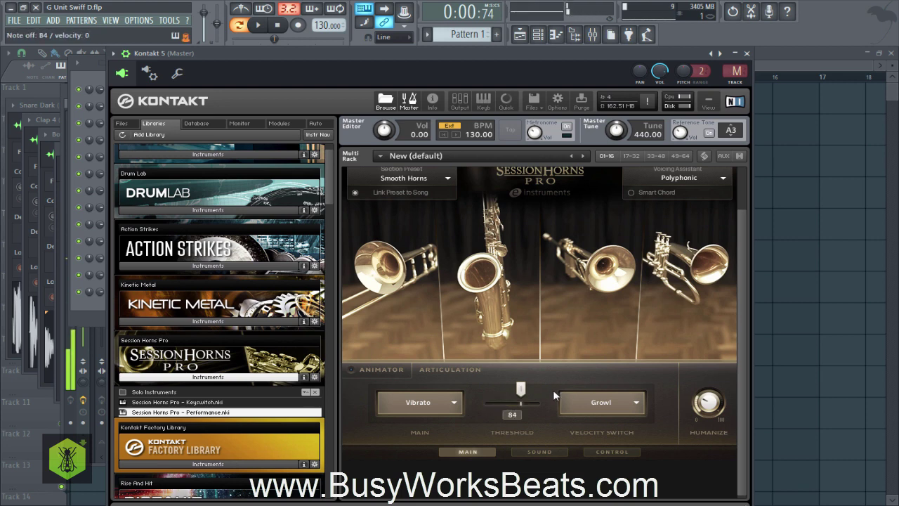
# Try Growl Vibrato and Grace Vibrato as the velocity-switch articulation for the Smooth Horns
pyautogui.click(601, 397)
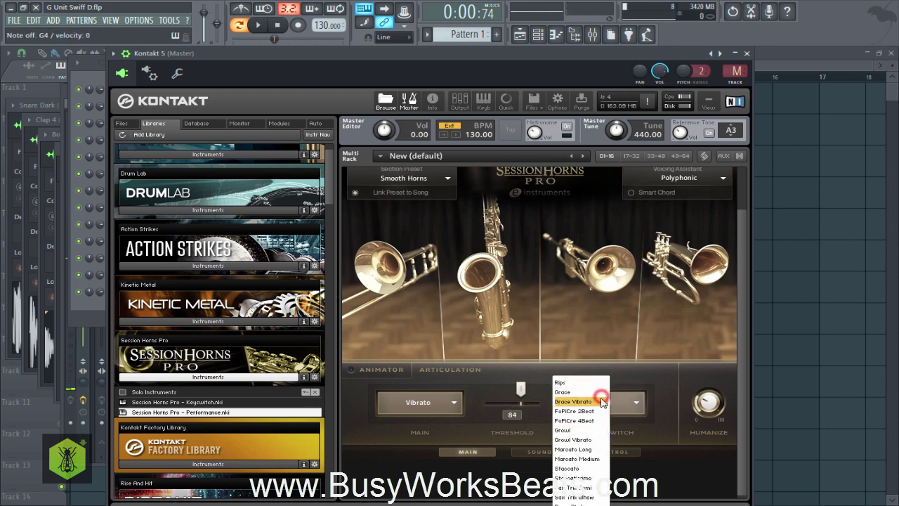
pyautogui.click(584, 440)
pyautogui.click(573, 405)
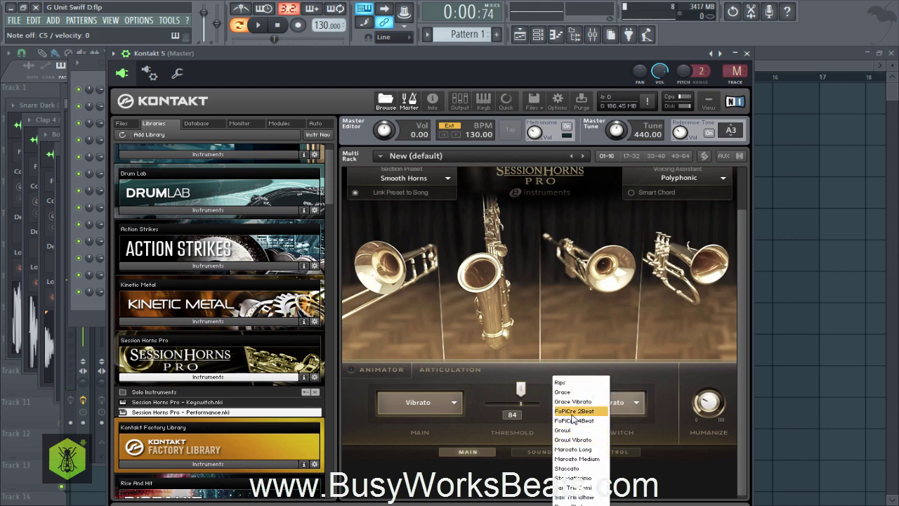
pyautogui.click(567, 402)
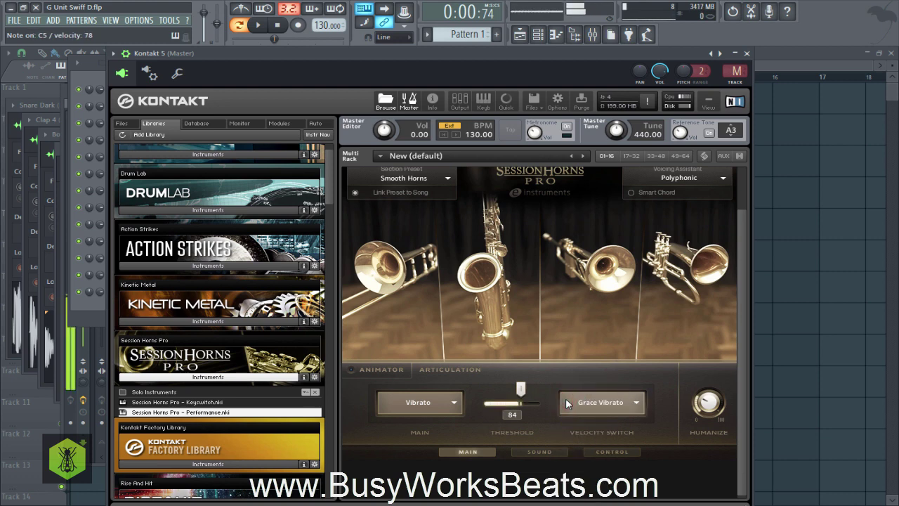
# Set the threshold to 64 and the velocity-switch articulation to Sax Trill Semi, and close Kontakt
pyautogui.moveTo(520, 388); pyautogui.dragTo(494, 377)
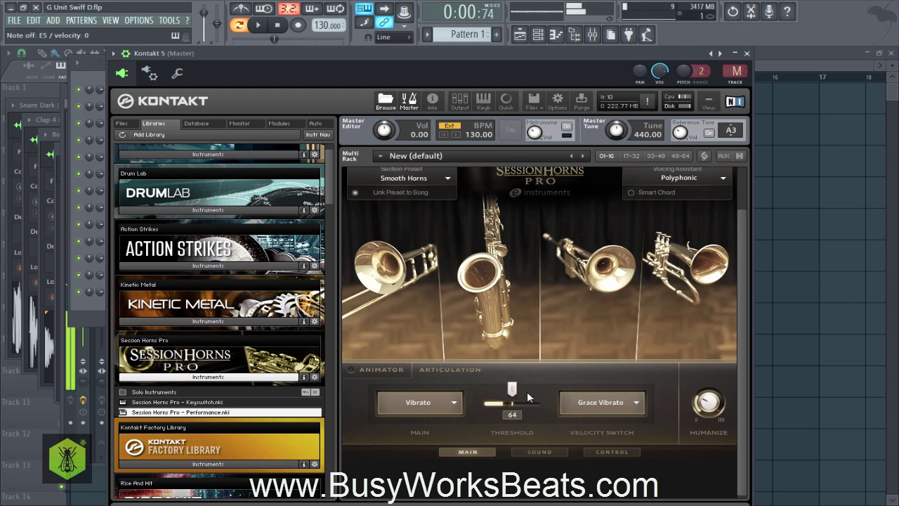
pyautogui.click(584, 410)
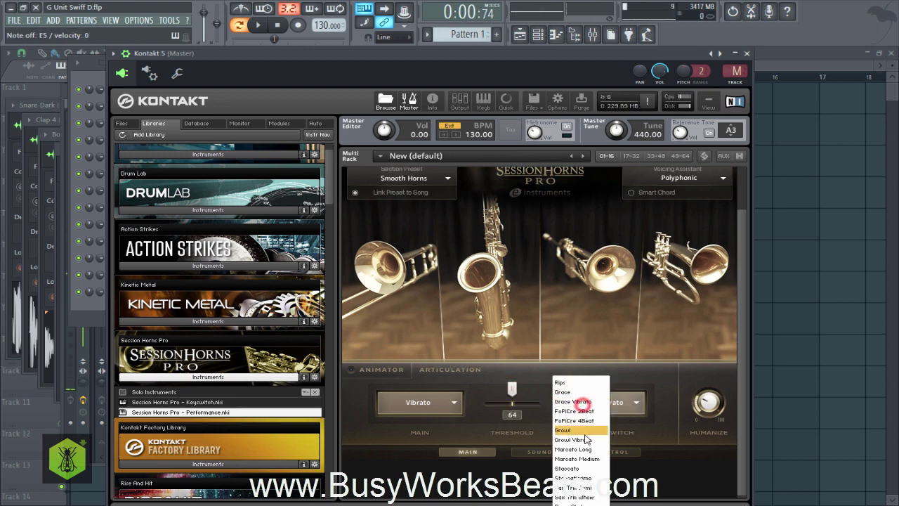
pyautogui.click(594, 483)
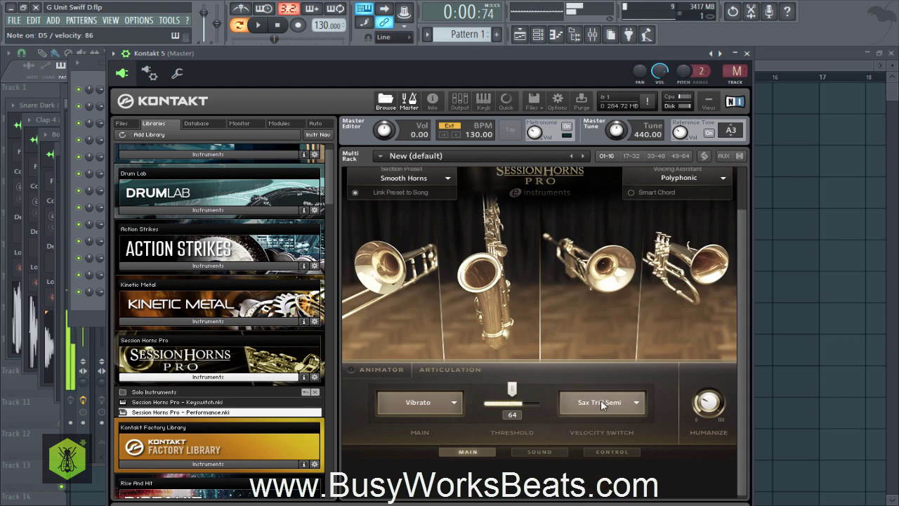
pyautogui.click(747, 53)
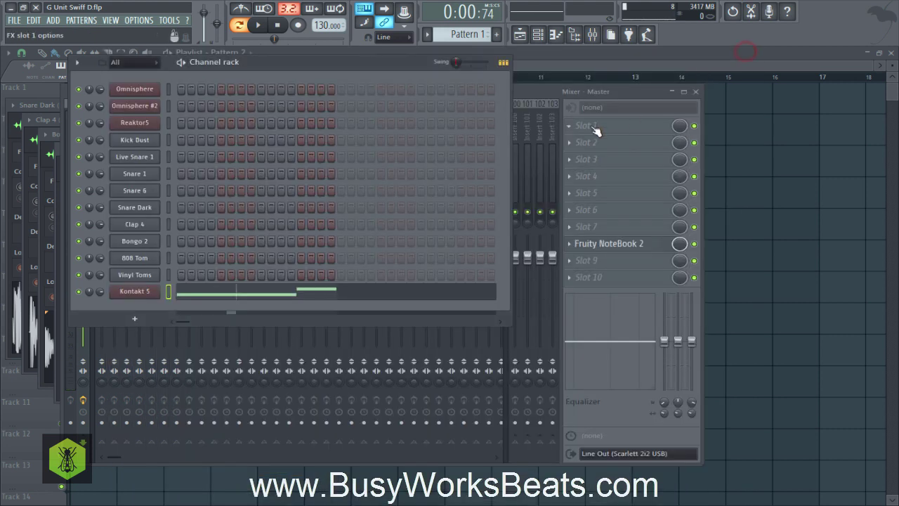
# Mark the "horn hits-nola trill" line with ./ in Fruity NoteBook 2 on the master and save the project
pyautogui.click(609, 244)
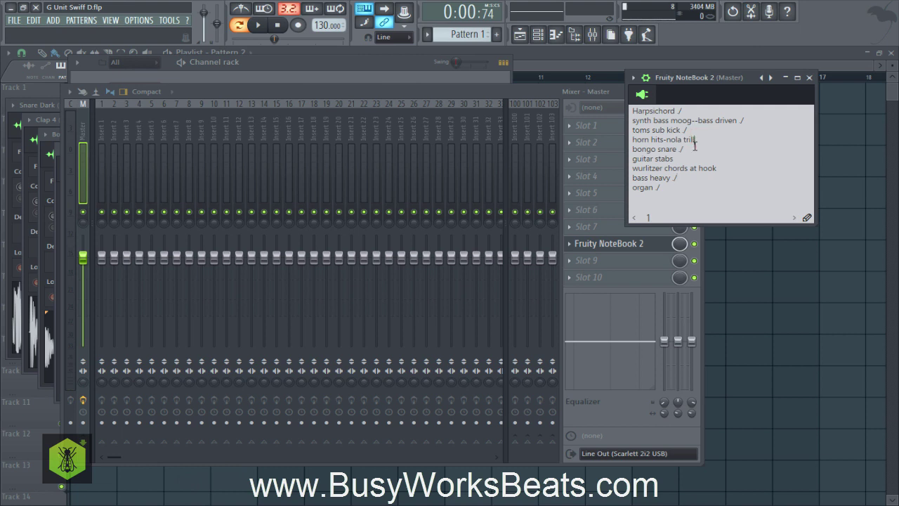
pyautogui.hotkey('ctrl', 's')
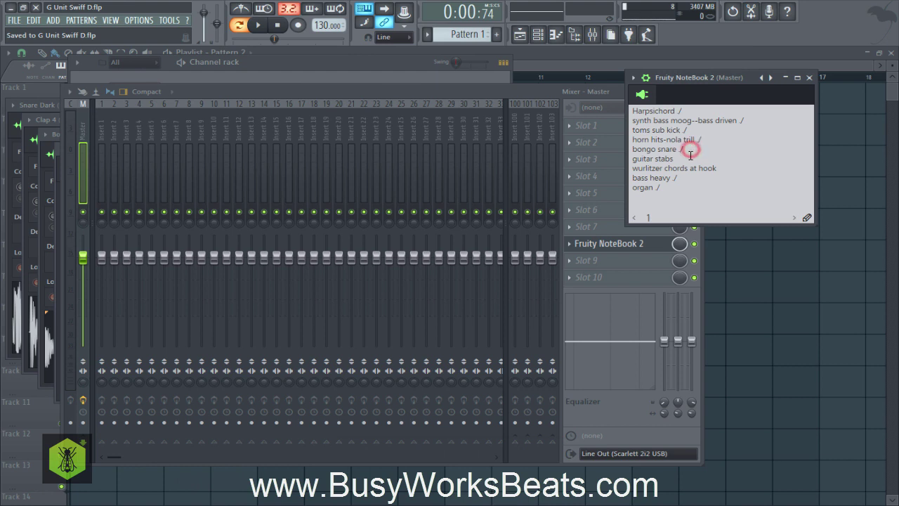
pyautogui.click(691, 156)
pyautogui.click(809, 77)
pyautogui.click(609, 243)
# Find Omnisphere in the browser's plugin database and add another instance of it to the channel rack
pyautogui.click(276, 63)
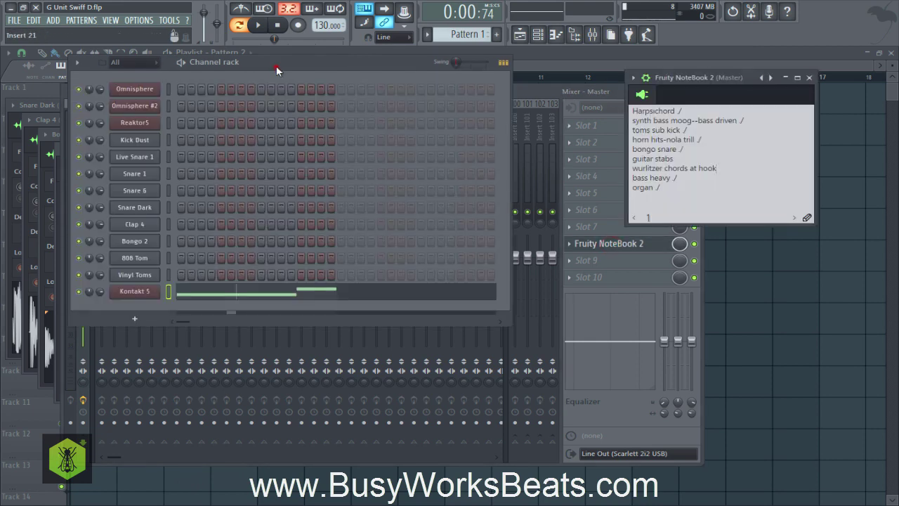
pyautogui.click(555, 33)
pyautogui.click(205, 66)
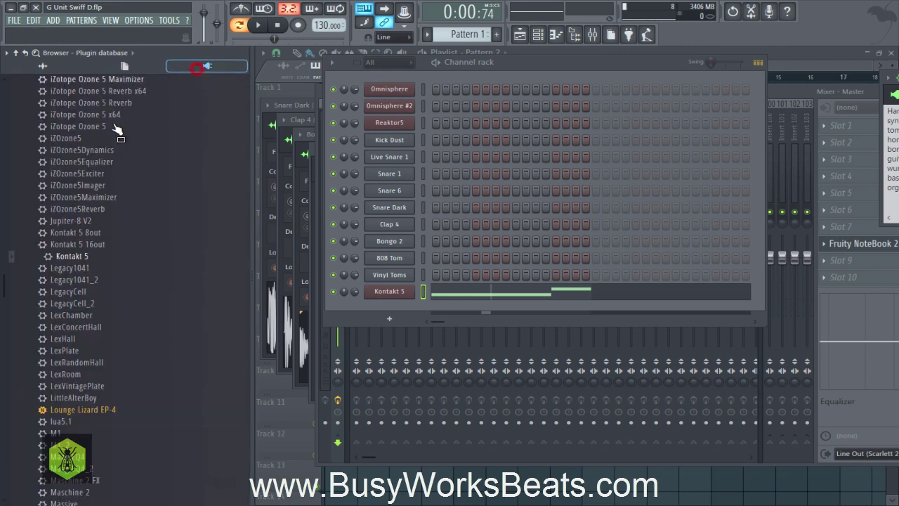
pyautogui.moveTo(4, 269); pyautogui.dragTo(5, 365)
pyautogui.scroll(-3, 1, 325)
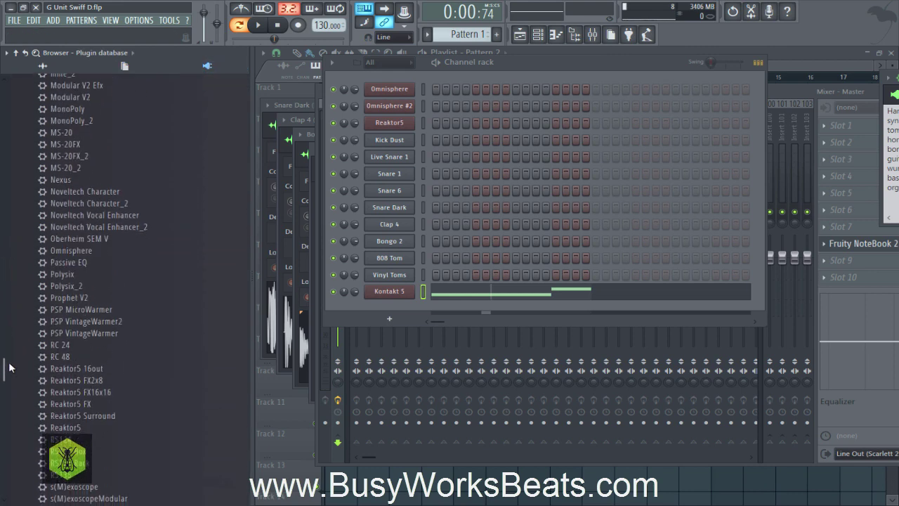
pyautogui.rightClick(70, 250)
pyautogui.click(86, 262)
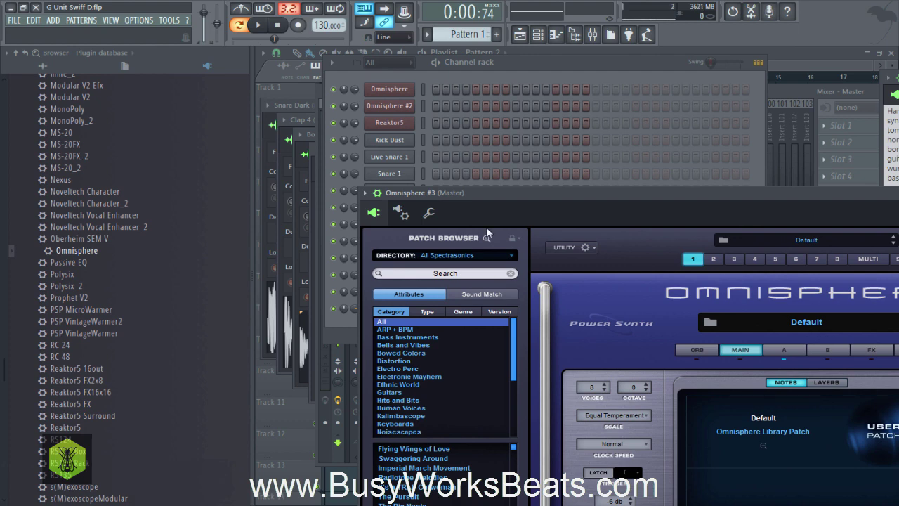
# Filter the Omnisphere patches to Guitars Vintage, try Baritone Guitar a, select Bluesy Lead, and close Omnisphere
pyautogui.moveTo(487, 192); pyautogui.dragTo(405, 96)
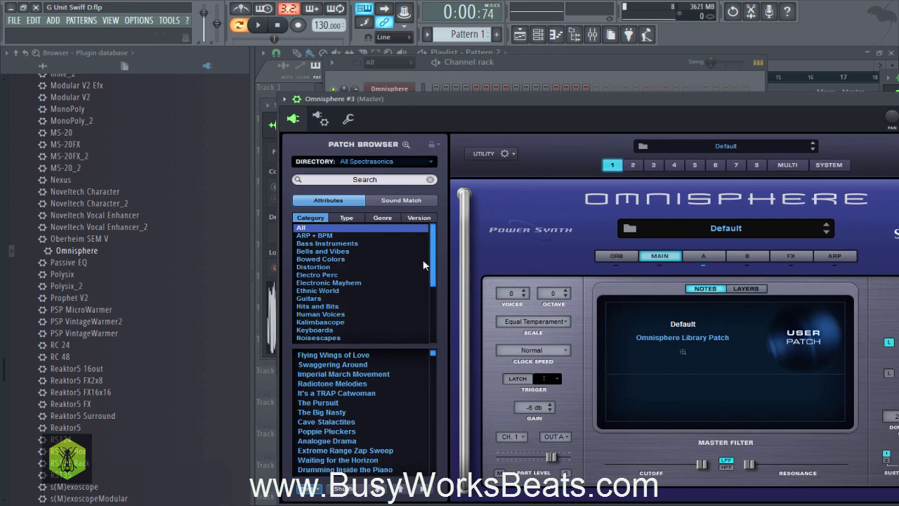
pyautogui.click(333, 300)
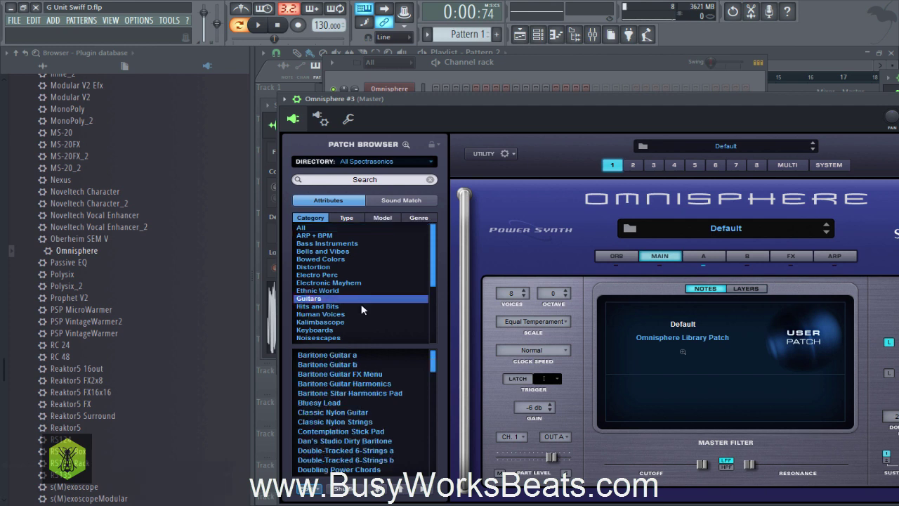
pyautogui.click(344, 218)
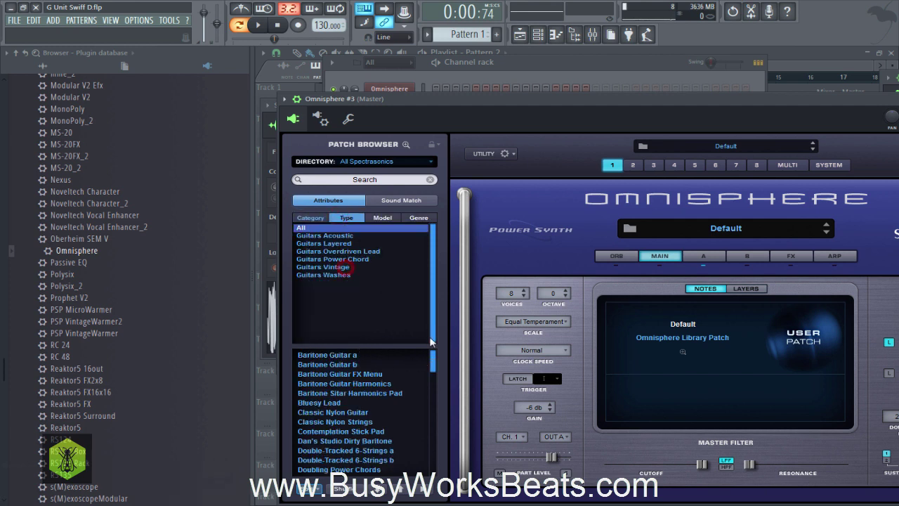
pyautogui.click(345, 267)
pyautogui.click(357, 357)
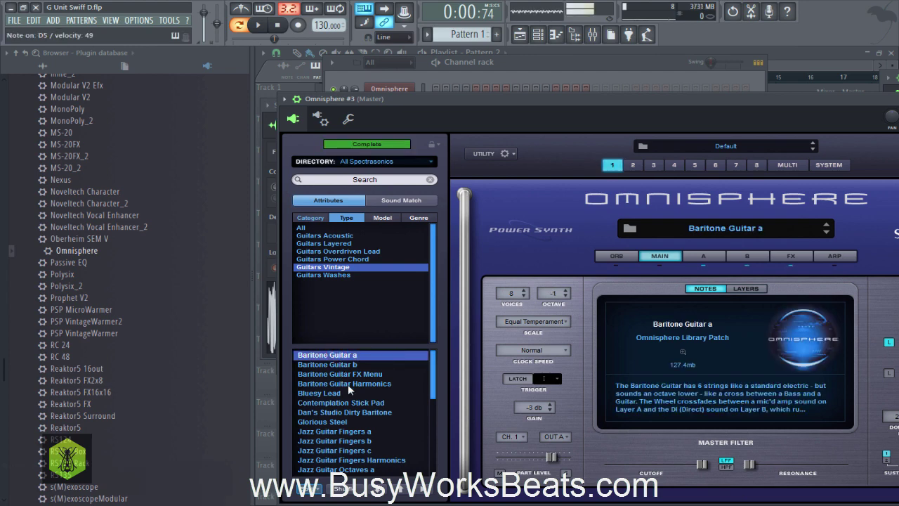
pyautogui.click(326, 393)
pyautogui.moveTo(766, 100); pyautogui.dragTo(619, 108)
pyautogui.click(845, 111)
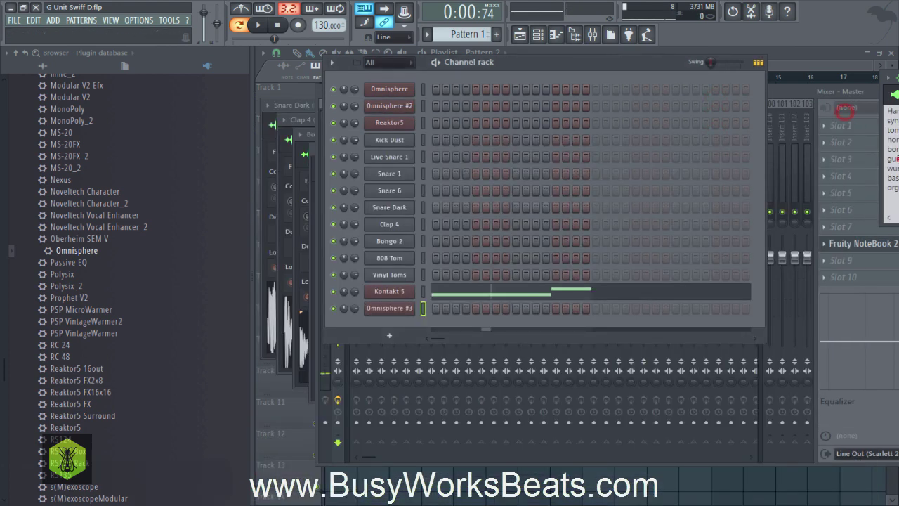
# Mark the "guitar stabs" line with ./ in Fruity NoteBook 2 after bringing its window fully into view
pyautogui.moveTo(878, 94); pyautogui.dragTo(772, 93)
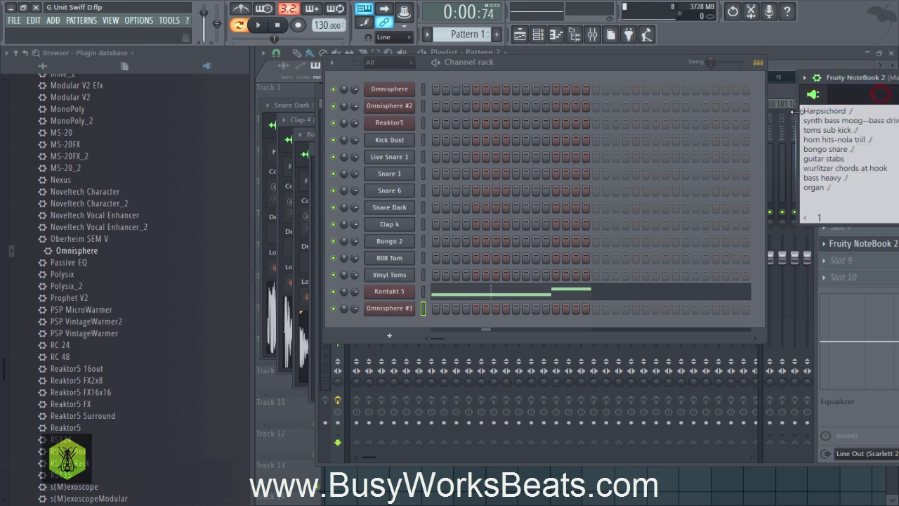
pyautogui.moveTo(827, 88); pyautogui.dragTo(603, 156)
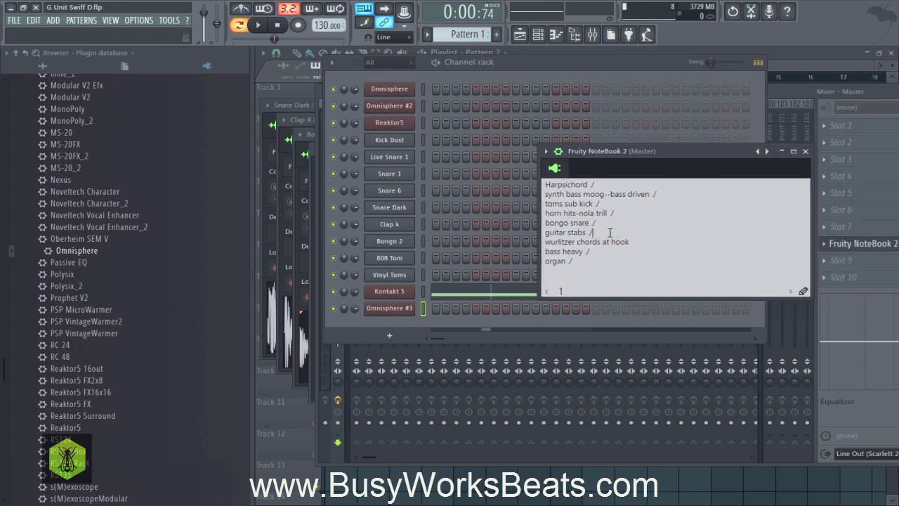
# Find Lounge Lizard EP-4 in the browser's plugin database and open it in a new channel
pyautogui.scroll(15, 4, 274)
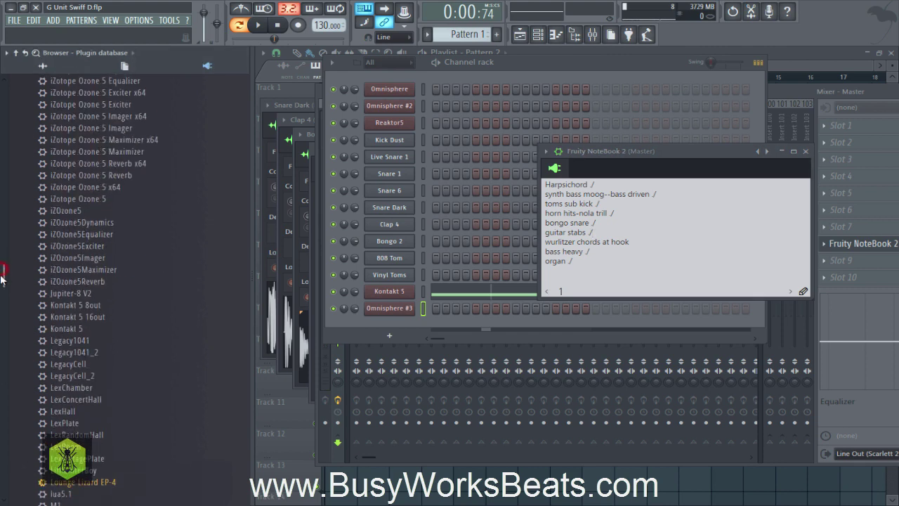
pyautogui.rightClick(73, 344)
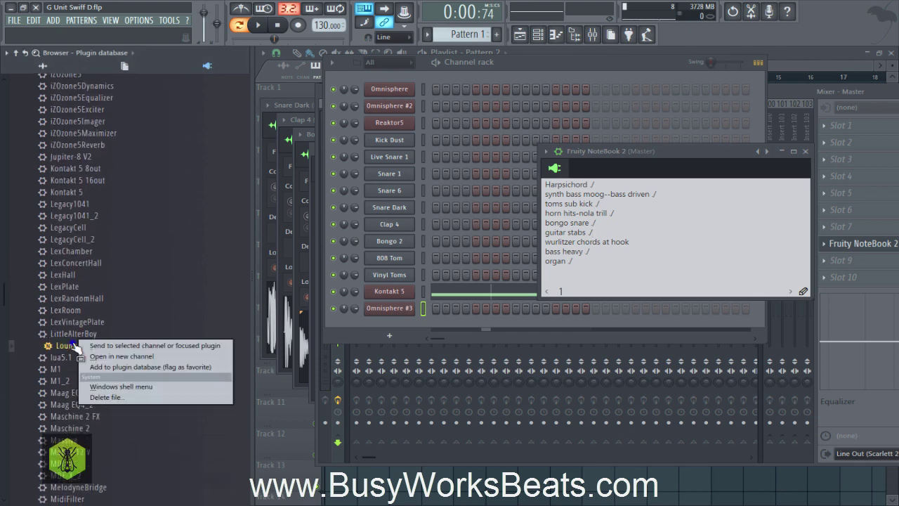
pyautogui.click(119, 356)
pyautogui.click(709, 425)
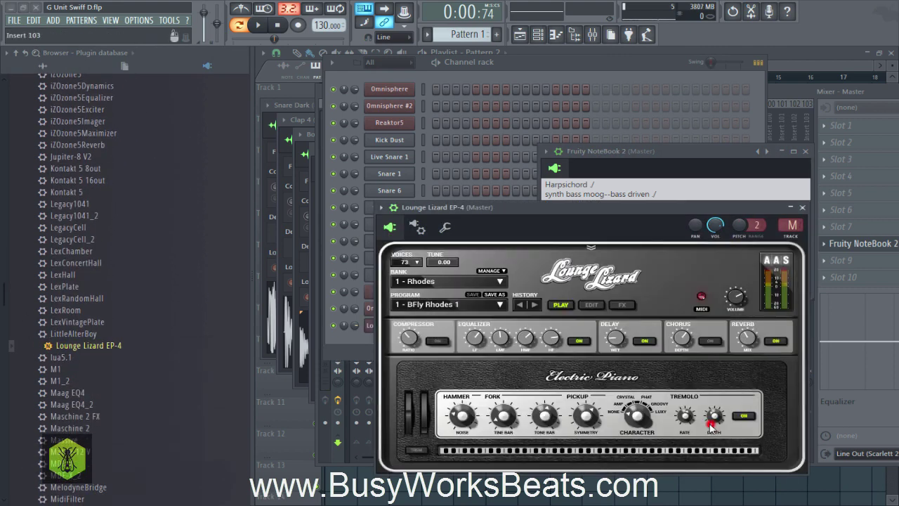
# Choose the 2 - Wurlitzer bank in Lounge Lizard, step to the program 3 - Wurlitzer 1, and close the plugin
pyautogui.click(467, 281)
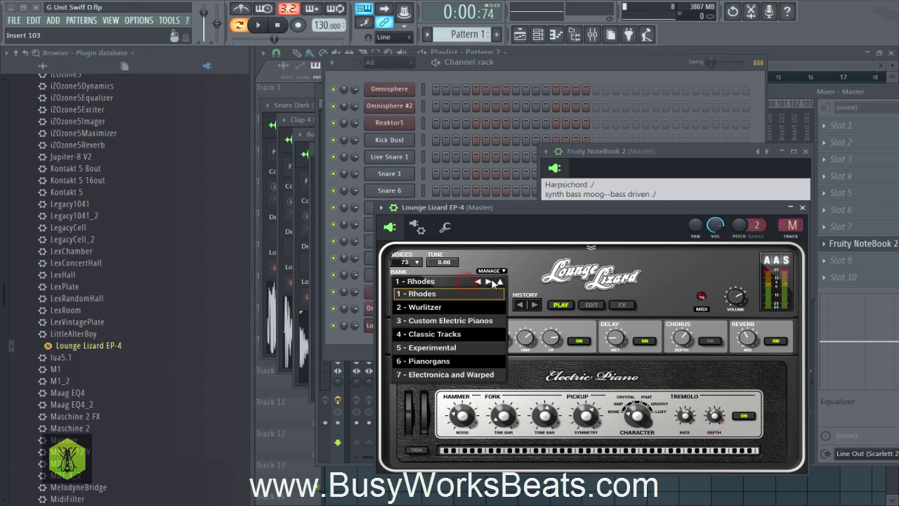
pyautogui.click(431, 307)
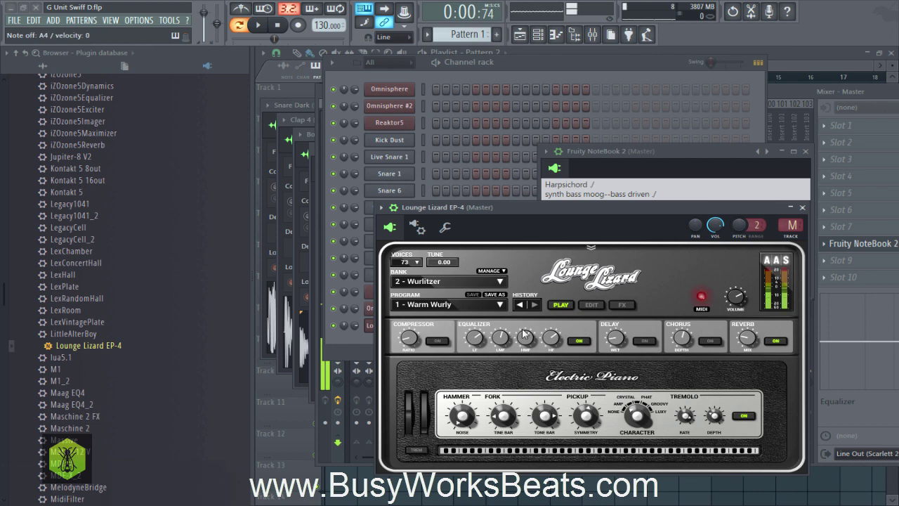
pyautogui.click(489, 305)
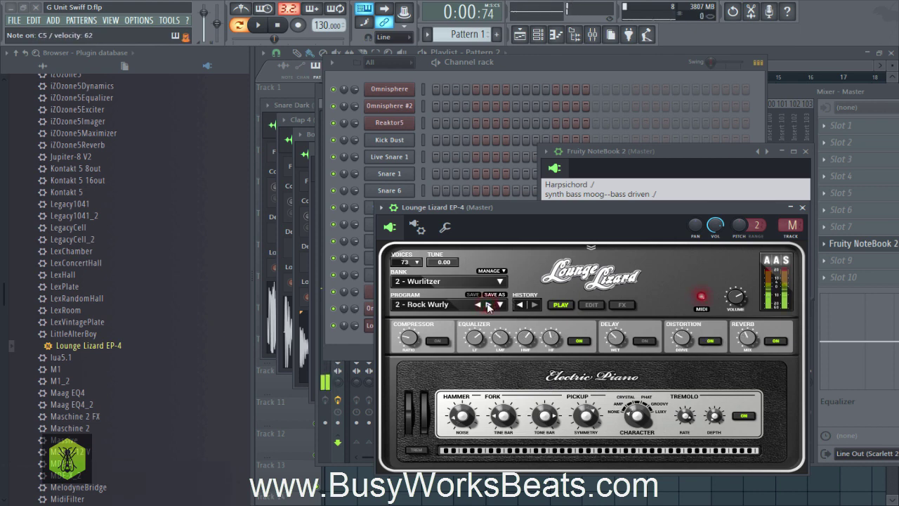
pyautogui.click(489, 305)
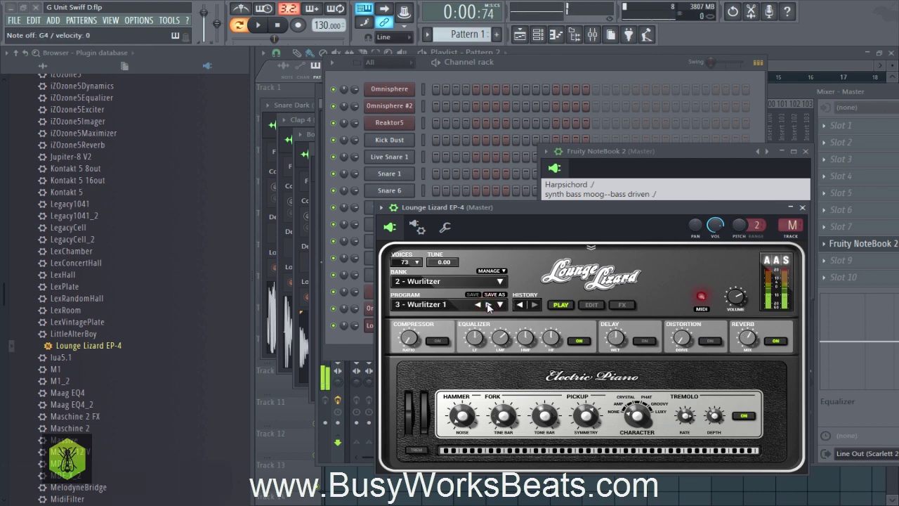
pyautogui.click(802, 207)
# Hide the browser, bring the channel rack forward and save the project
pyautogui.click(581, 36)
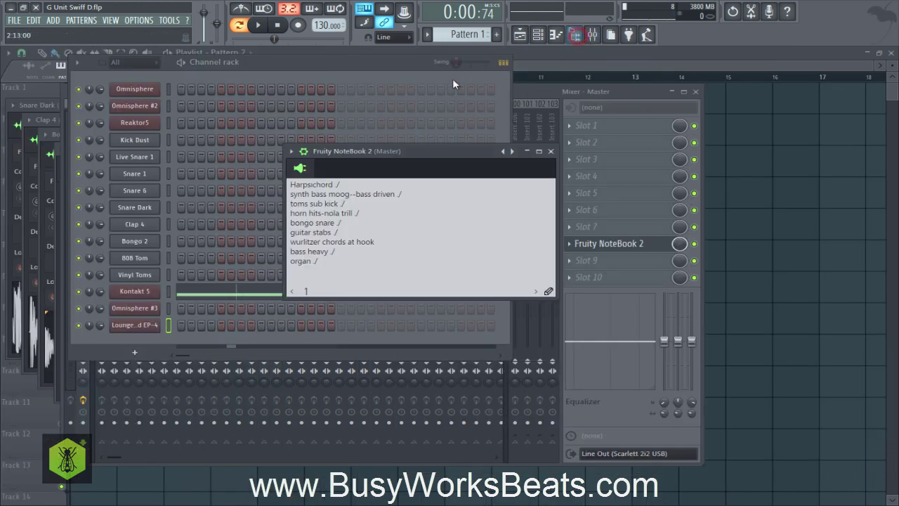
pyautogui.click(394, 65)
pyautogui.hotkey('ctrl', 's')
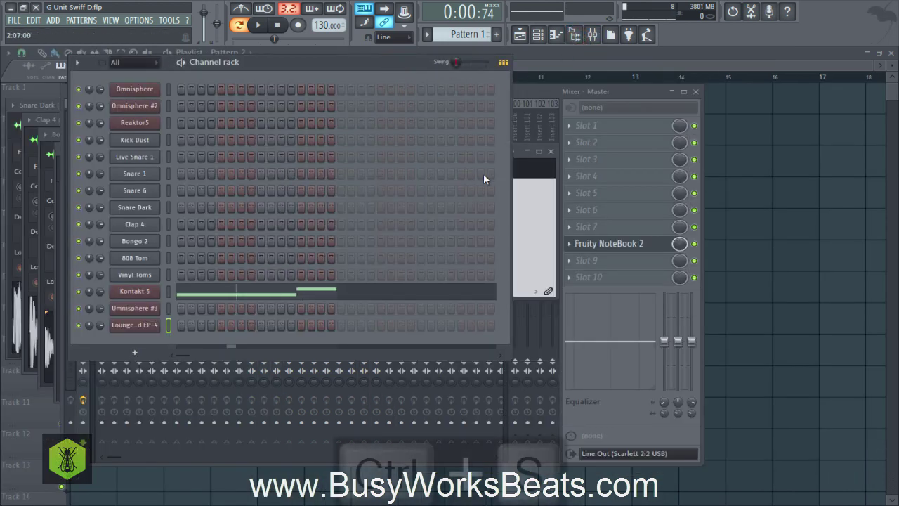
# Mark the "wurlitzer chords at hook" line with ./ in Fruity NoteBook 2, save the project, and close the notebook and mixer
pyautogui.click(628, 243)
pyautogui.click(626, 244)
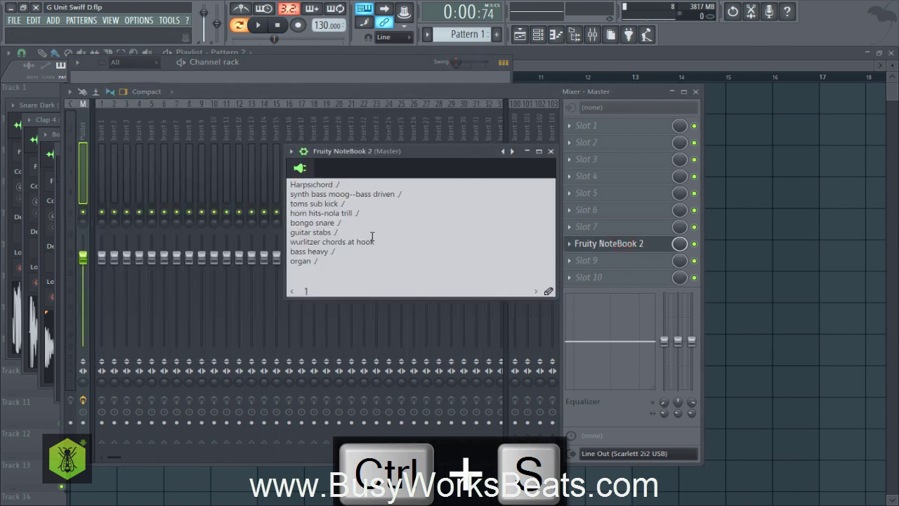
pyautogui.write('./')
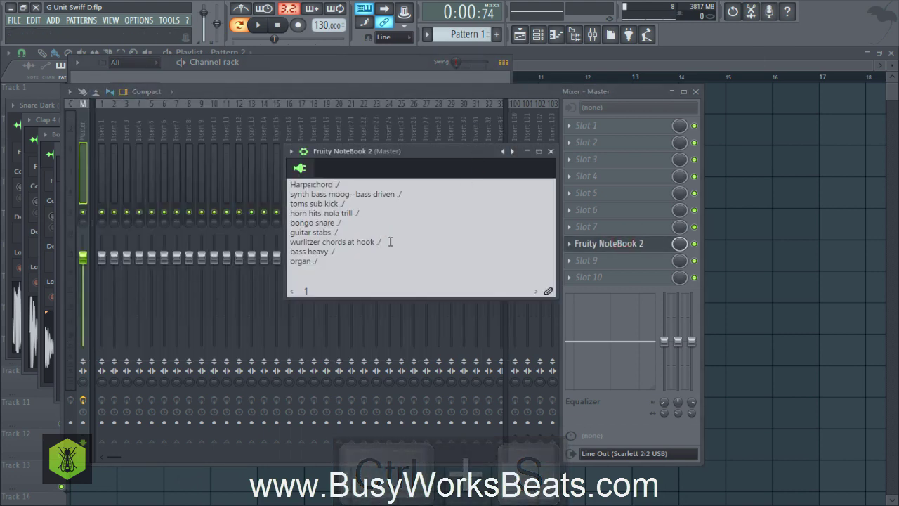
pyautogui.hotkey('ctrl', 's')
pyautogui.click(550, 151)
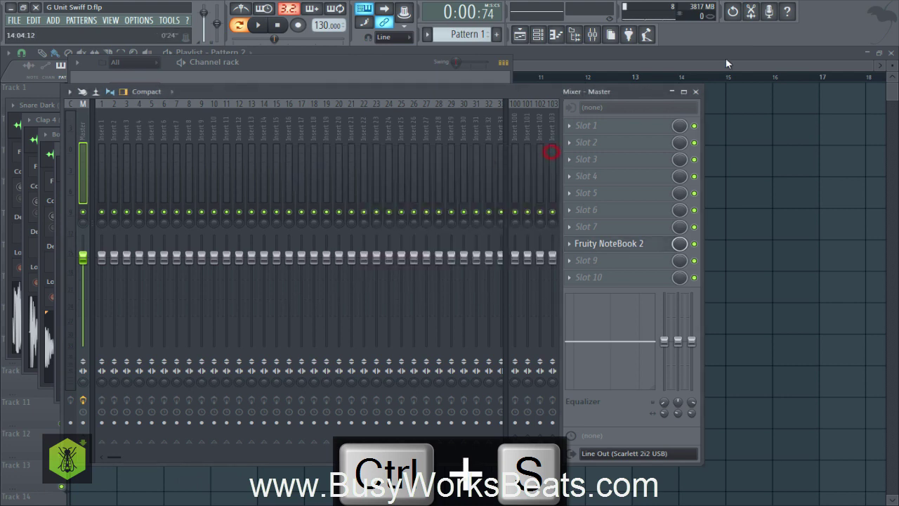
pyautogui.click(696, 92)
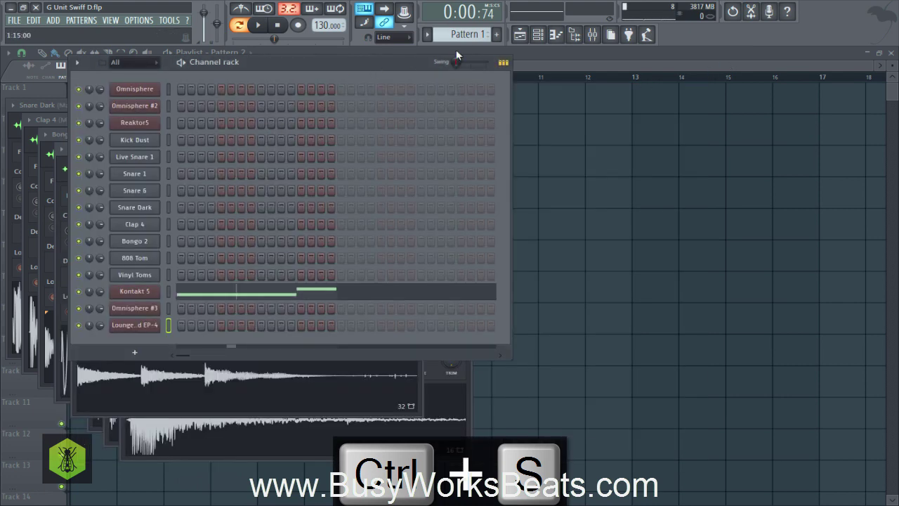
# Switch to Pattern 2 and turn on the metronome
pyautogui.moveTo(466, 40); pyautogui.dragTo(467, 34)
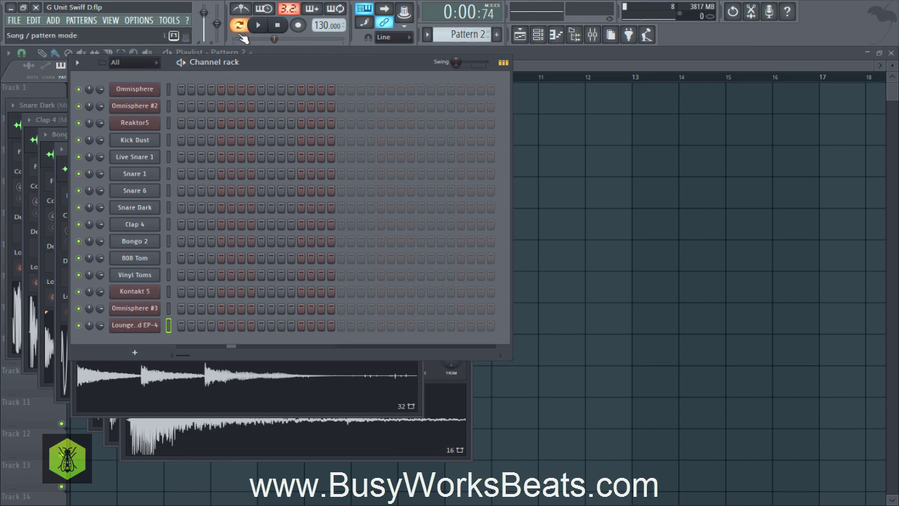
pyautogui.click(242, 9)
# Lower the project tempo to 88 BPM, tapping it in with the tempo tapper, and restretch all channels
pyautogui.scroll(-14, 322, 26)
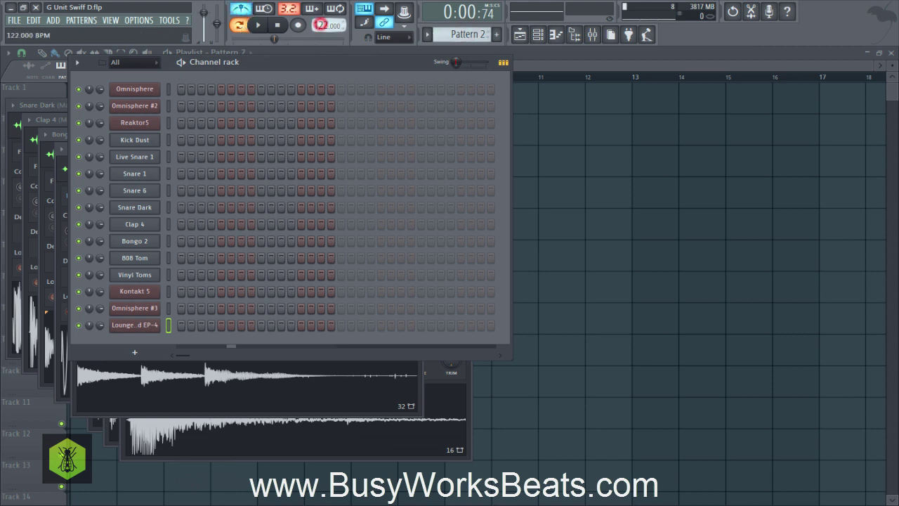
pyautogui.click(465, 288)
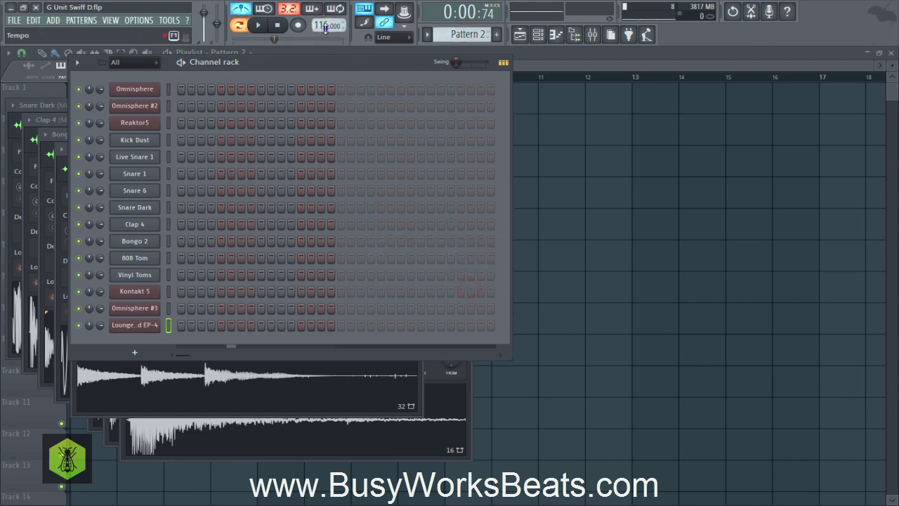
pyautogui.rightClick(323, 26)
pyautogui.click(448, 37)
pyautogui.click(427, 240)
pyautogui.click(429, 242)
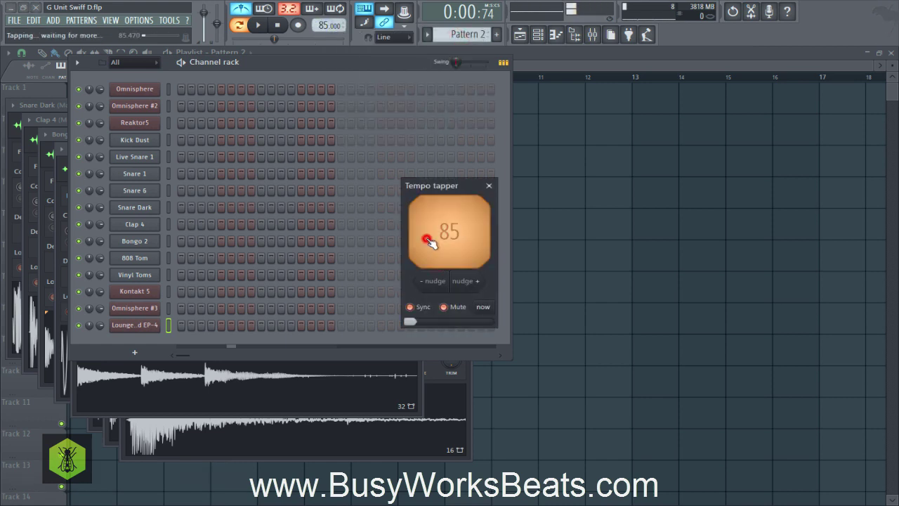
pyautogui.click(441, 248)
pyautogui.click(489, 185)
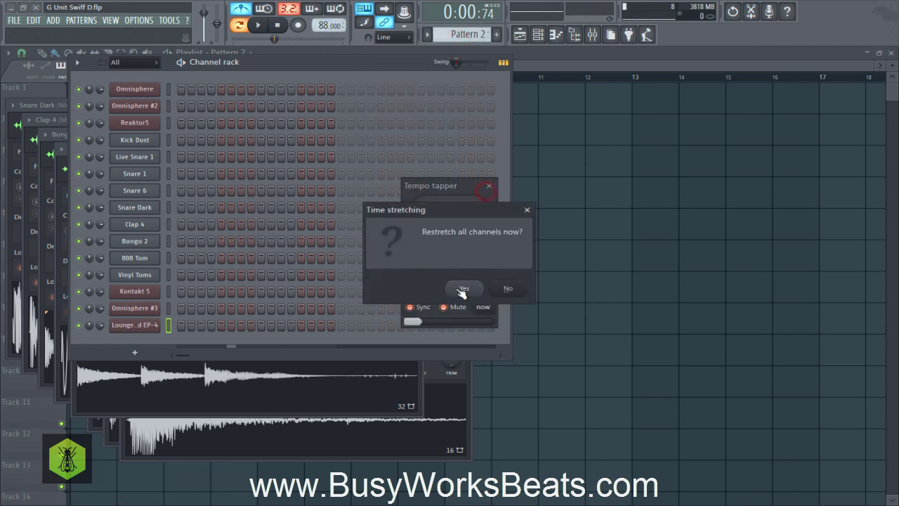
pyautogui.click(455, 292)
# Set the Kick Dust sample's time-stretching mode to Resample, adjust its stretch time, and close its channel window
pyautogui.click(144, 141)
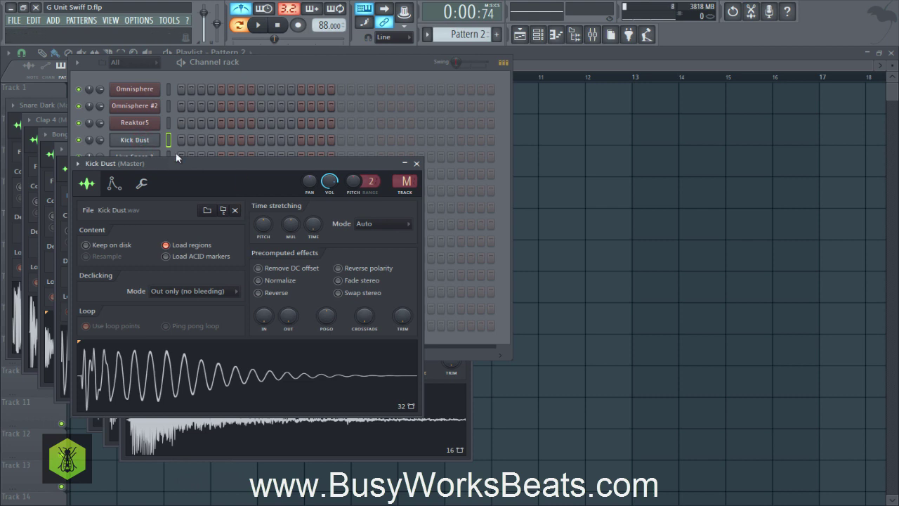
pyautogui.click(372, 225)
pyautogui.click(369, 245)
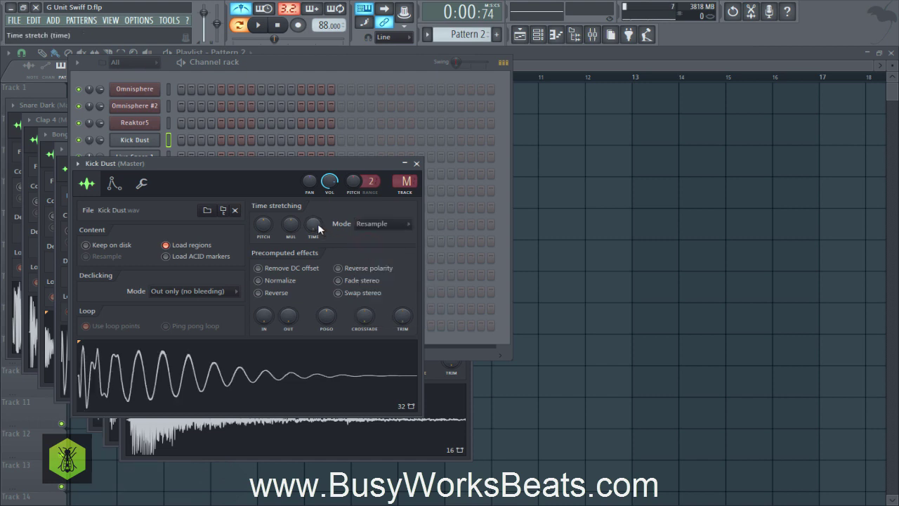
pyautogui.rightClick(318, 223)
pyautogui.click(329, 231)
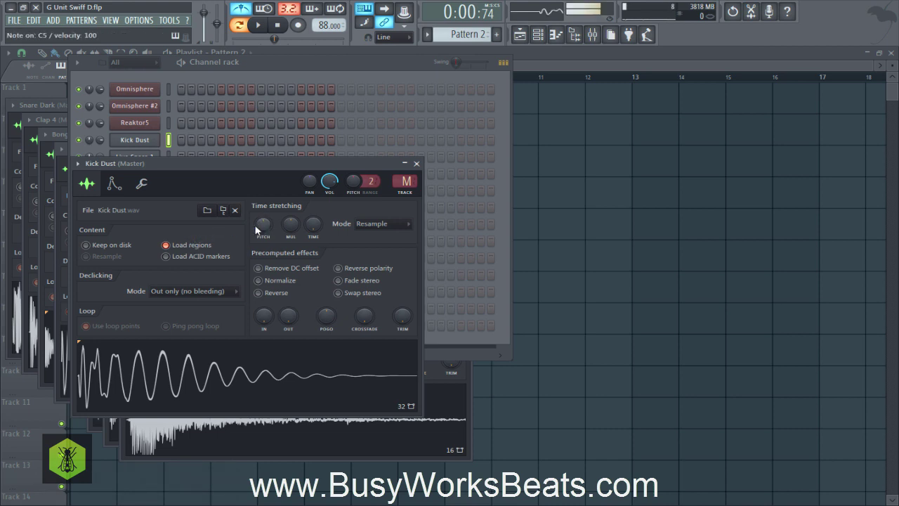
pyautogui.click(417, 165)
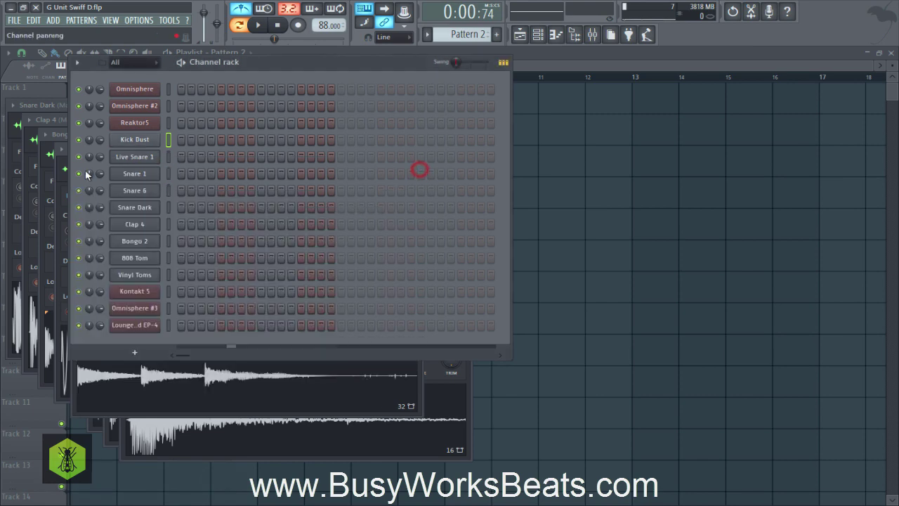
# Check the time-stretching settings of Live Snare 1, Snare 1, Snare 6 and Snare Dark, closing their channel windows
pyautogui.click(125, 154)
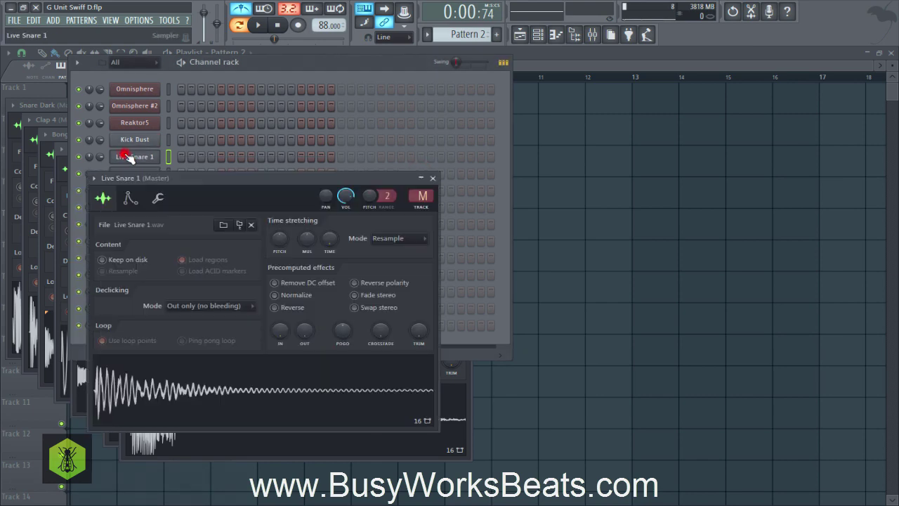
pyautogui.click(432, 178)
pyautogui.click(134, 174)
pyautogui.moveTo(150, 199); pyautogui.dragTo(462, 210)
pyautogui.click(134, 190)
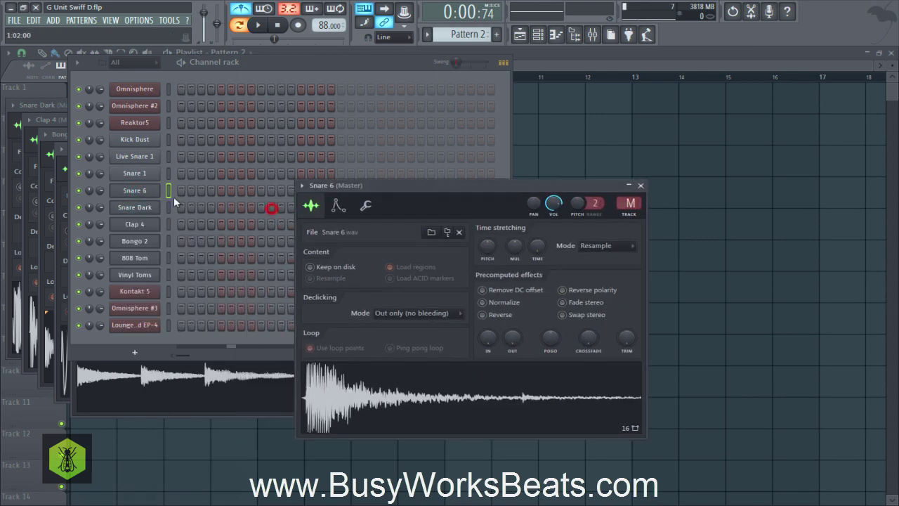
pyautogui.click(141, 208)
pyautogui.click(351, 105)
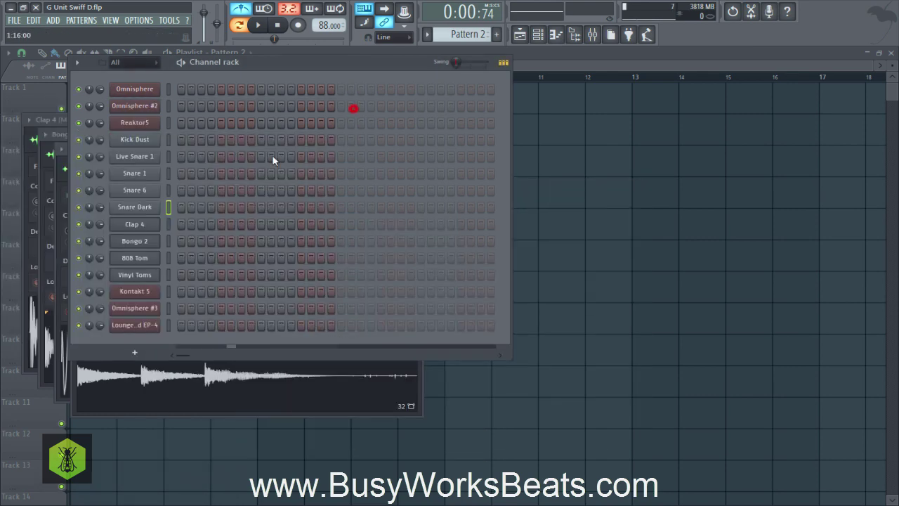
# Check the Clap 4, Bongo 2, 808 Tom and Vinyl Toms channels and close their windows
pyautogui.click(141, 226)
pyautogui.click(368, 120)
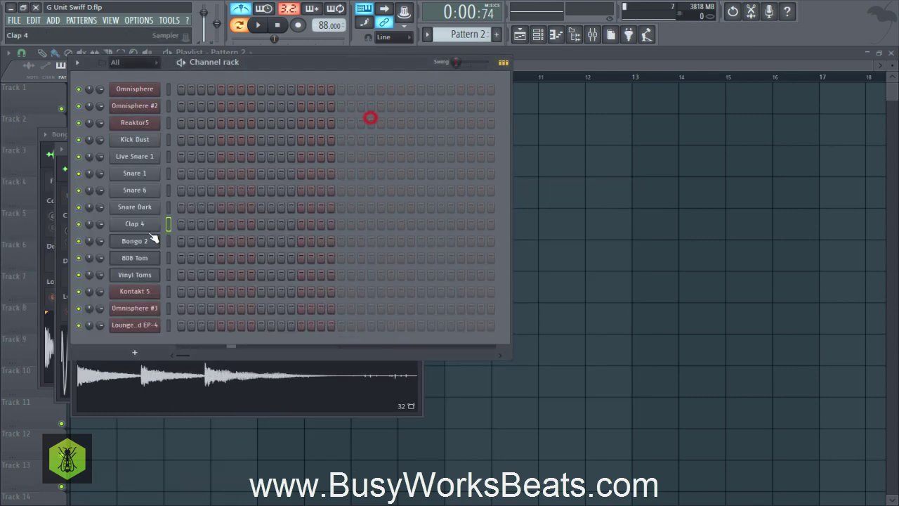
pyautogui.click(137, 241)
pyautogui.click(386, 133)
pyautogui.click(147, 259)
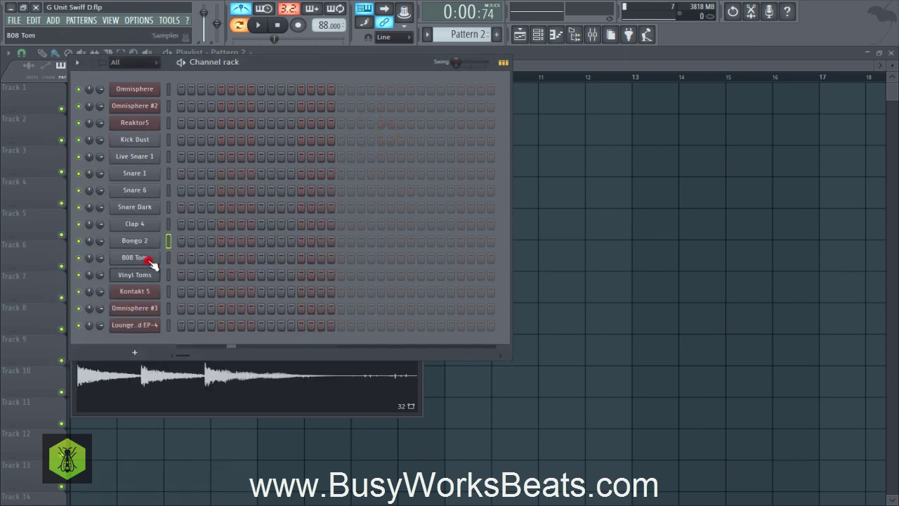
pyautogui.click(402, 148)
pyautogui.click(135, 274)
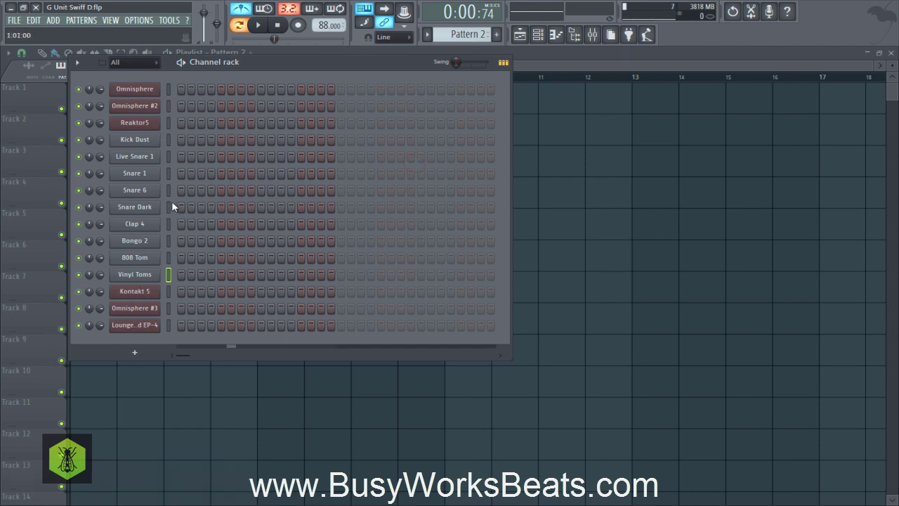
# Place a Kick Dust hit on step 1, select Snare 1 and Live Snare 1 in turn, and move the Channel rack window
pyautogui.click(180, 140)
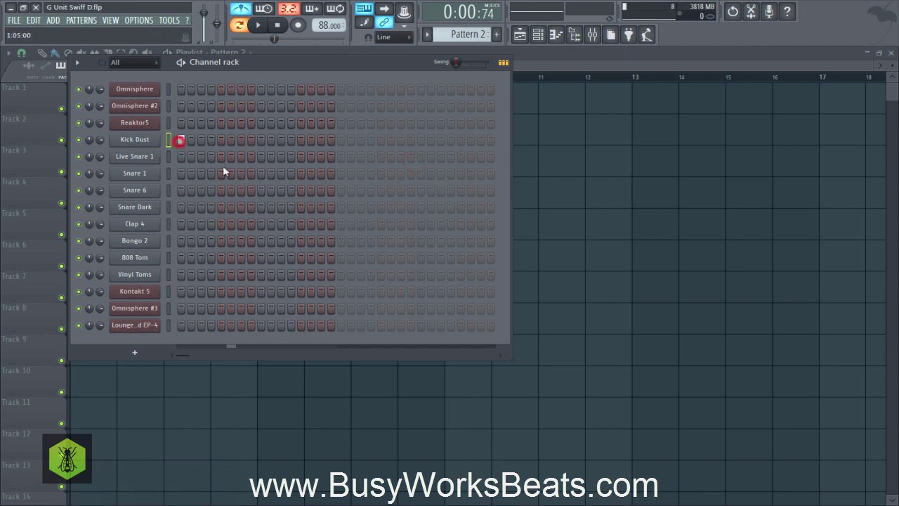
pyautogui.click(168, 172)
pyautogui.press('space')
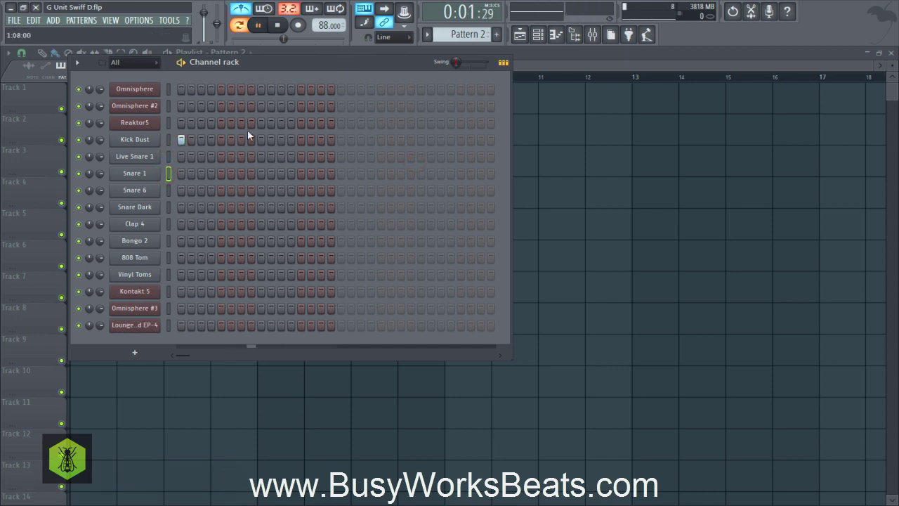
pyautogui.click(168, 156)
pyautogui.press('space')
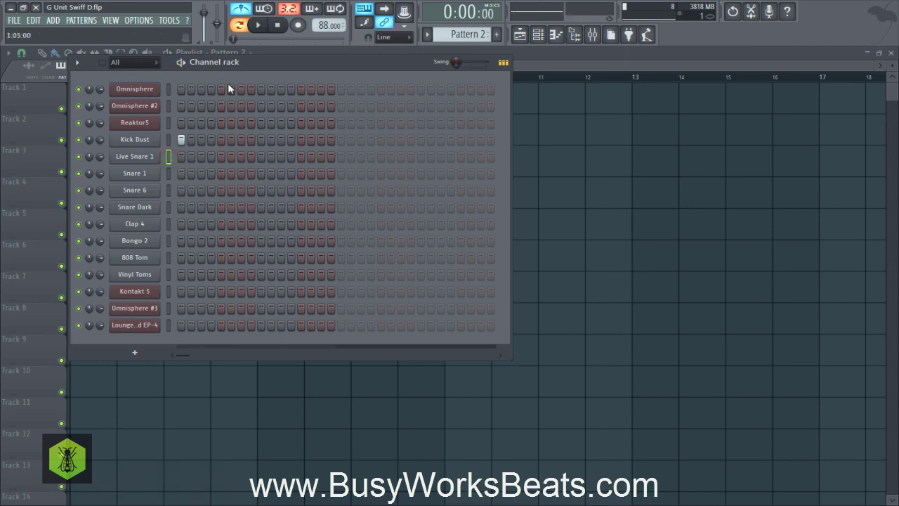
pyautogui.moveTo(460, 63); pyautogui.dragTo(460, 53)
pyautogui.moveTo(351, 64); pyautogui.dragTo(427, 93)
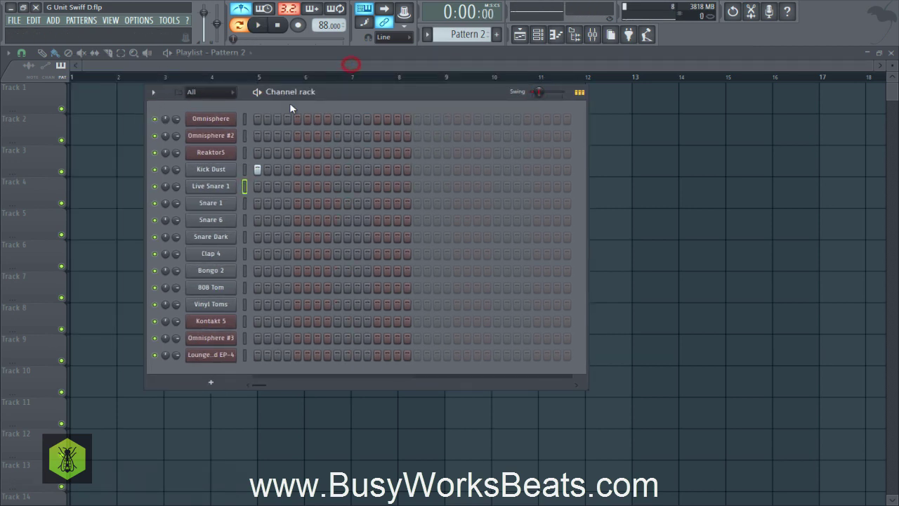
# Try a Kick Dust hit on step 4 with Snare 1 or Live Snare 1 on step 5, and remove the extra kick
pyautogui.click(288, 169)
pyautogui.press('space')
pyautogui.click(297, 203)
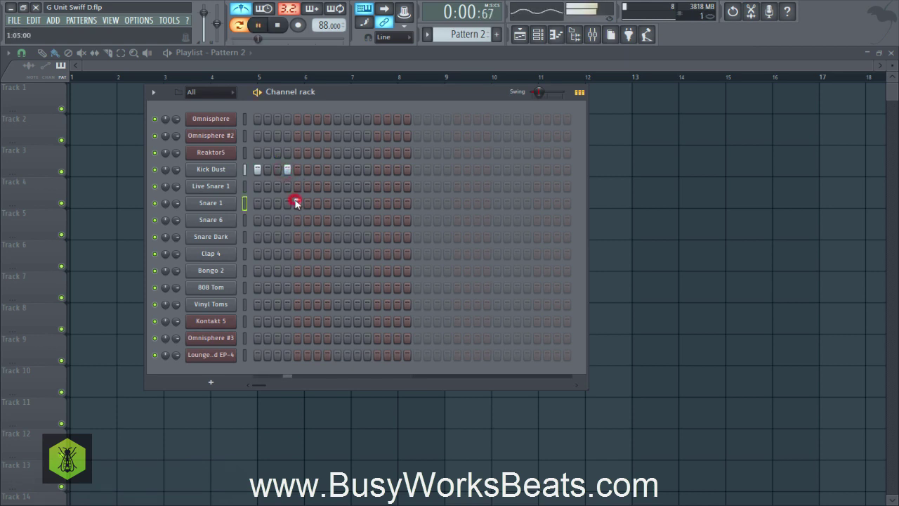
pyautogui.press('space')
pyautogui.click(295, 185)
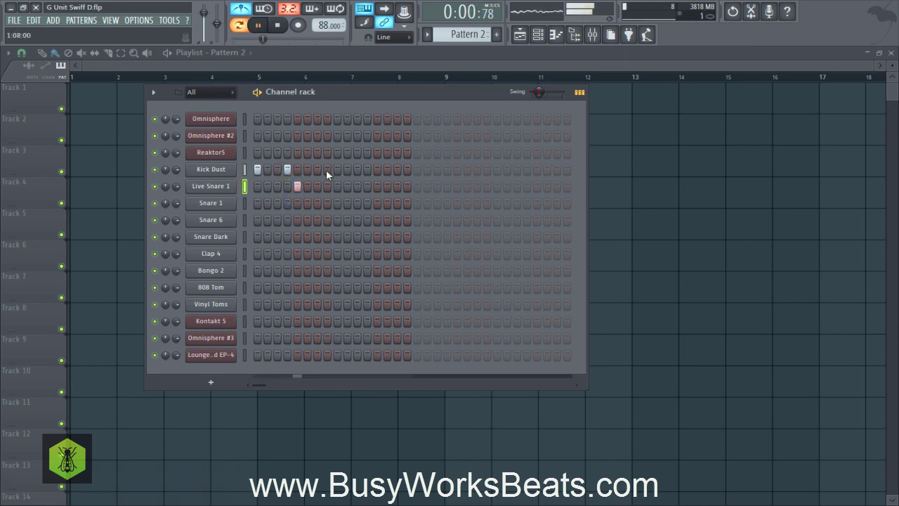
pyautogui.press('space')
pyautogui.click(298, 186)
pyautogui.press('space')
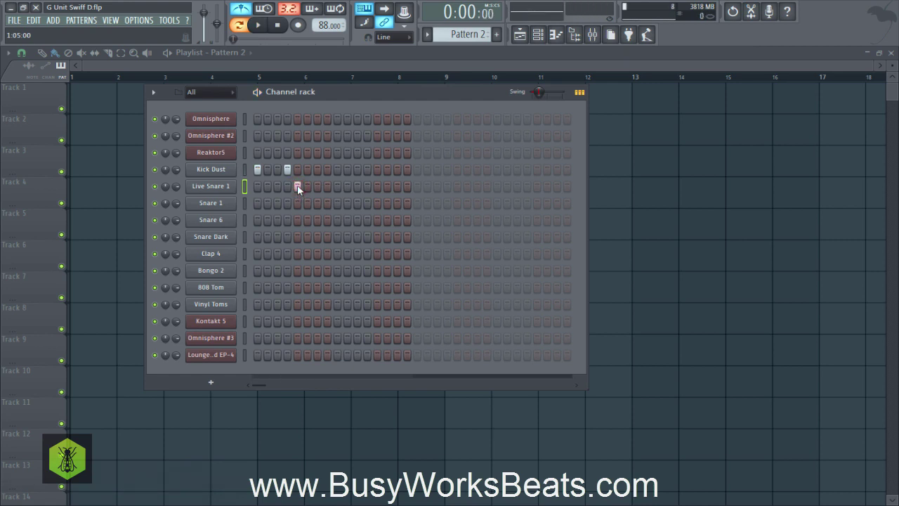
pyautogui.click(288, 169)
pyautogui.click(297, 186)
pyautogui.press('space')
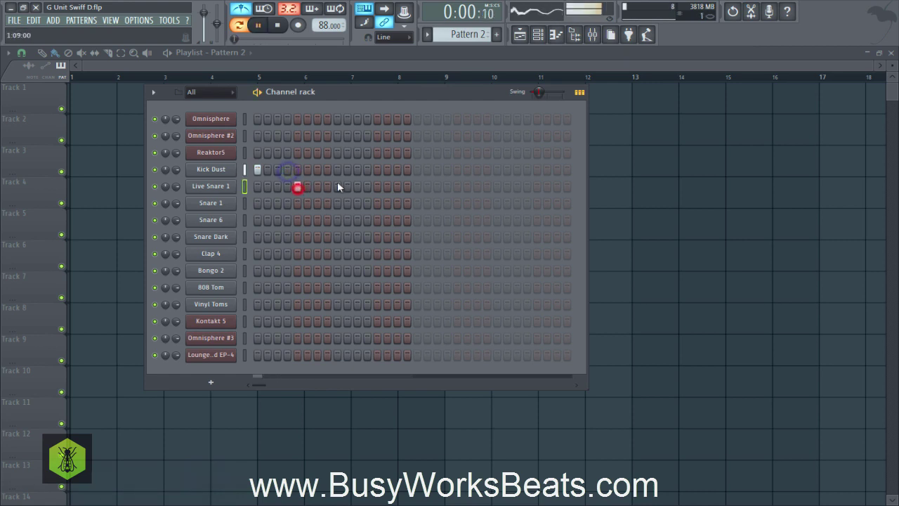
# Place Kick Dust hits on steps 7, 10, 11 and 17, and Live Snare 1 hits on steps 13, 21 and 29
pyautogui.click(336, 169)
pyautogui.rightClick(336, 169)
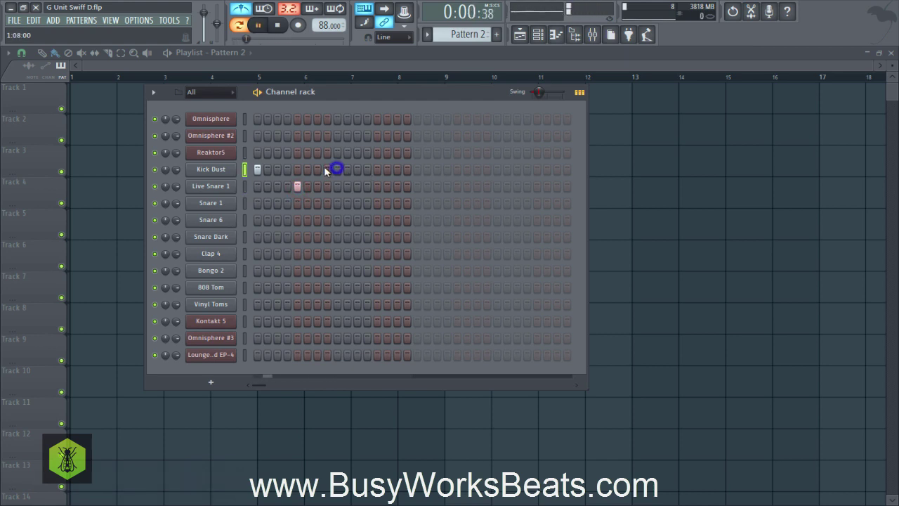
pyautogui.click(317, 170)
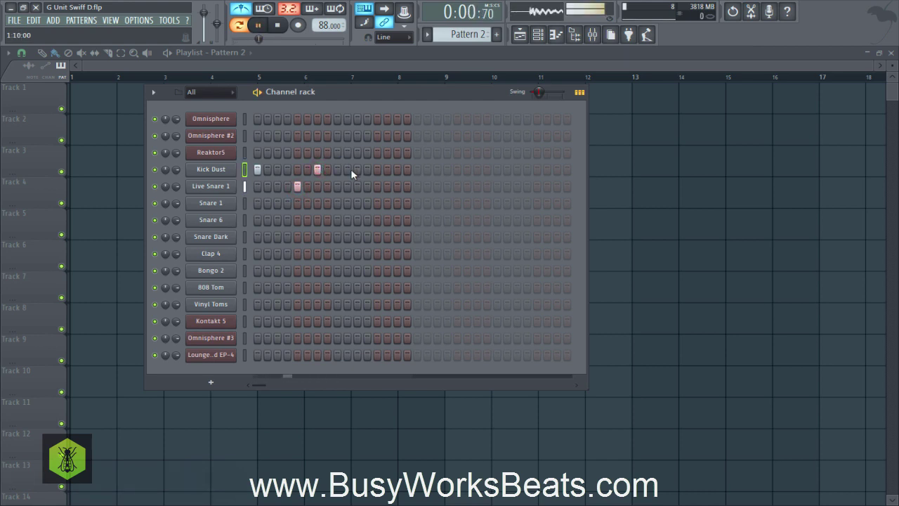
pyautogui.click(348, 169)
pyautogui.click(357, 169)
pyautogui.click(377, 186)
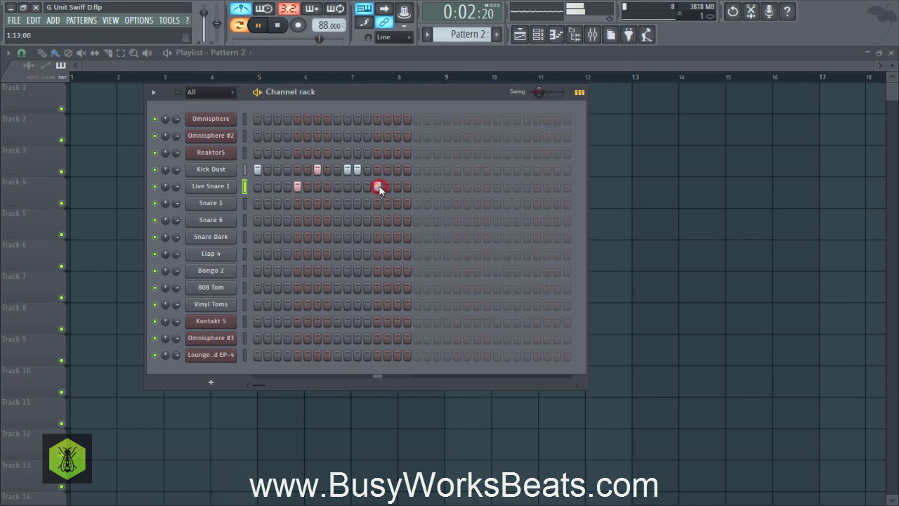
pyautogui.click(417, 171)
pyautogui.click(457, 186)
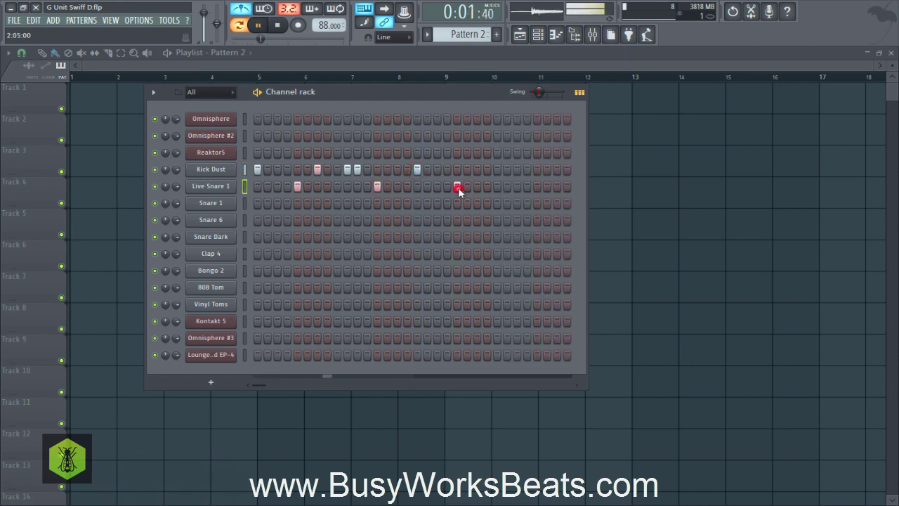
pyautogui.click(536, 186)
pyautogui.press('space')
# Try out Live Snare 1's pitch, close its channel window, and cut its whole step sequence
pyautogui.click(225, 187)
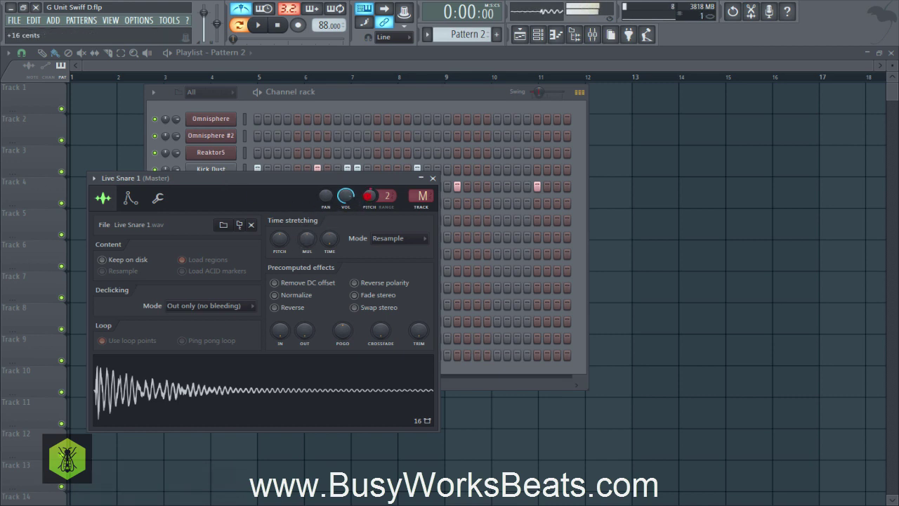
pyautogui.click(433, 179)
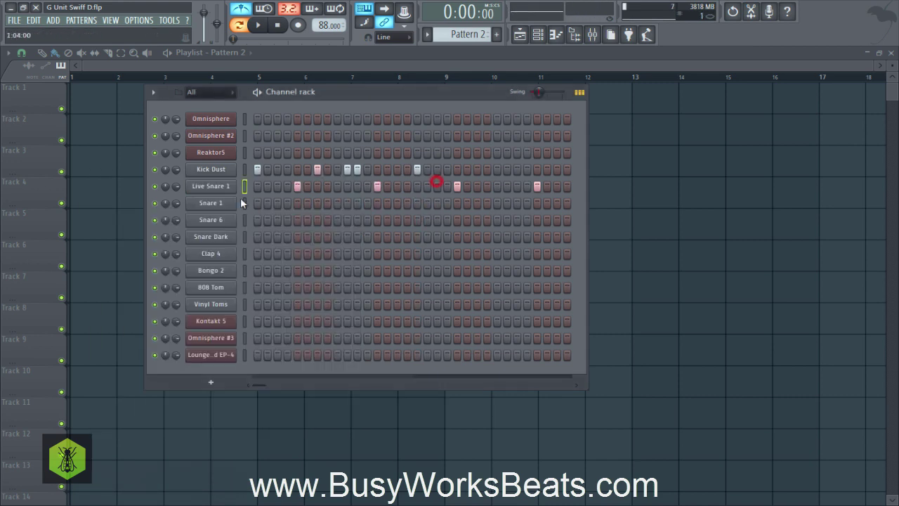
pyautogui.hotkey('ctrl', 'x')
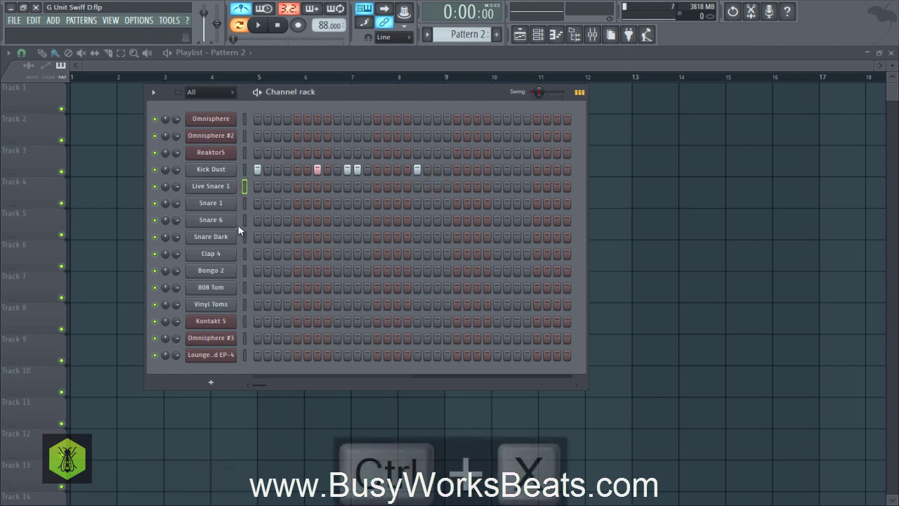
# Place Snare 6 hits on steps 5, 13, 21 and 29 while playing the pattern
pyautogui.click(244, 220)
pyautogui.press('space')
pyautogui.click(298, 220)
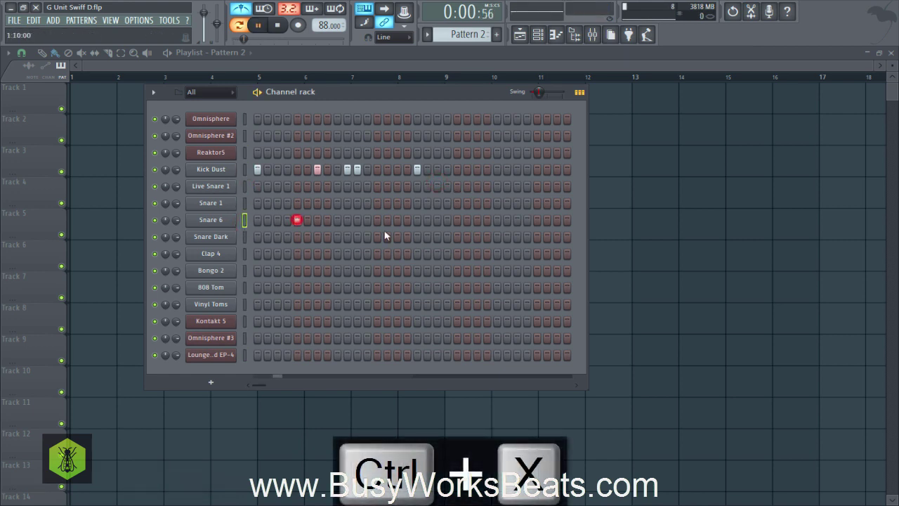
pyautogui.click(377, 220)
pyautogui.click(458, 220)
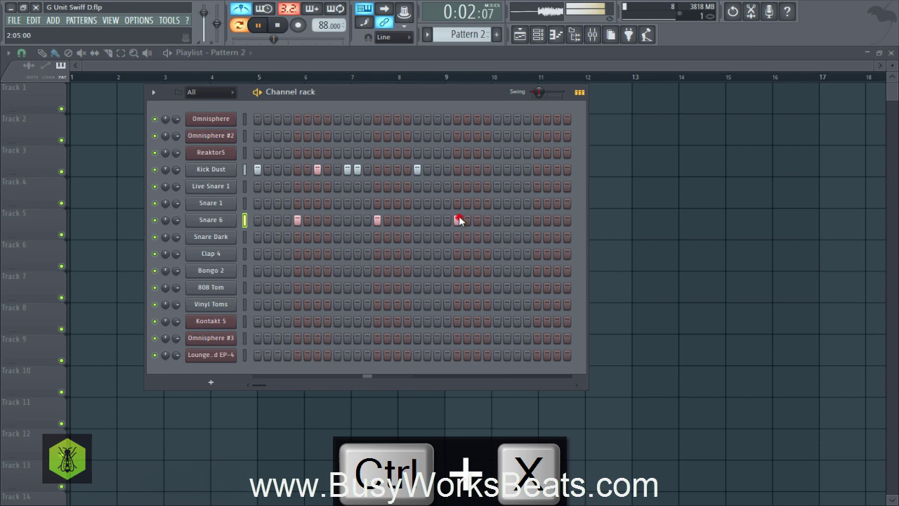
pyautogui.press('space')
pyautogui.click(547, 218)
pyautogui.rightClick(548, 218)
pyautogui.click(537, 220)
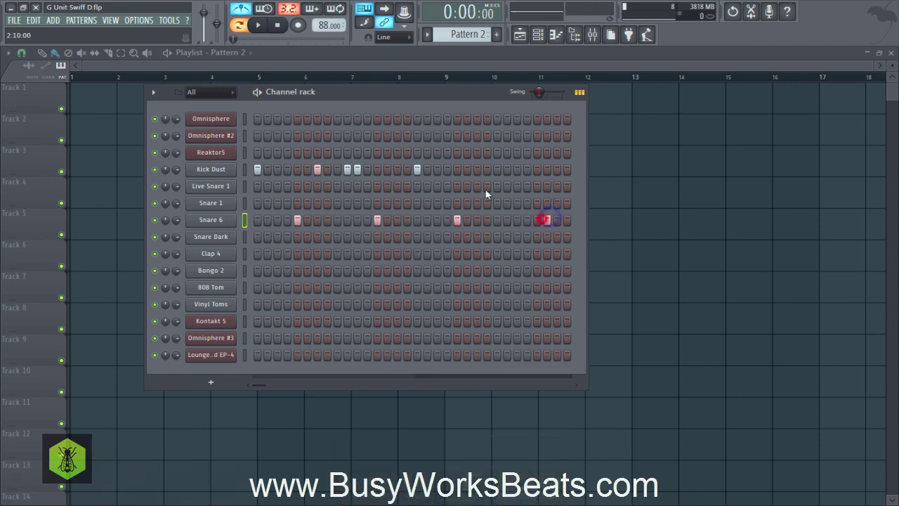
# Add Kick Dust hits on steps 23, 26 and 27 during playback
pyautogui.press('space')
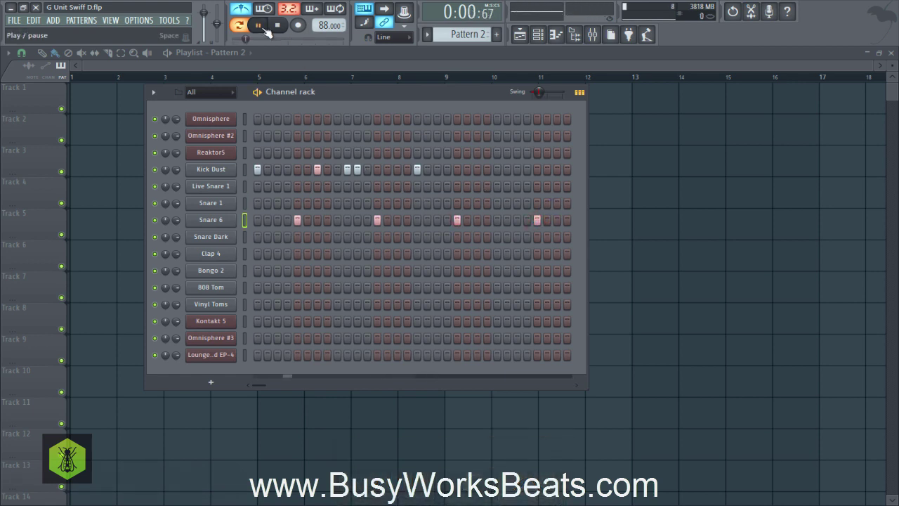
pyautogui.click(477, 170)
pyautogui.click(517, 169)
pyautogui.click(508, 169)
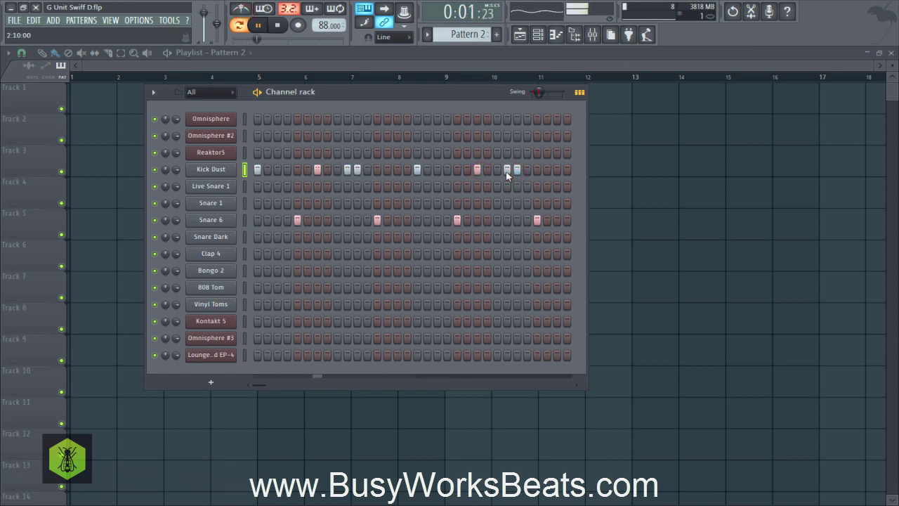
pyautogui.rightClick(223, 174)
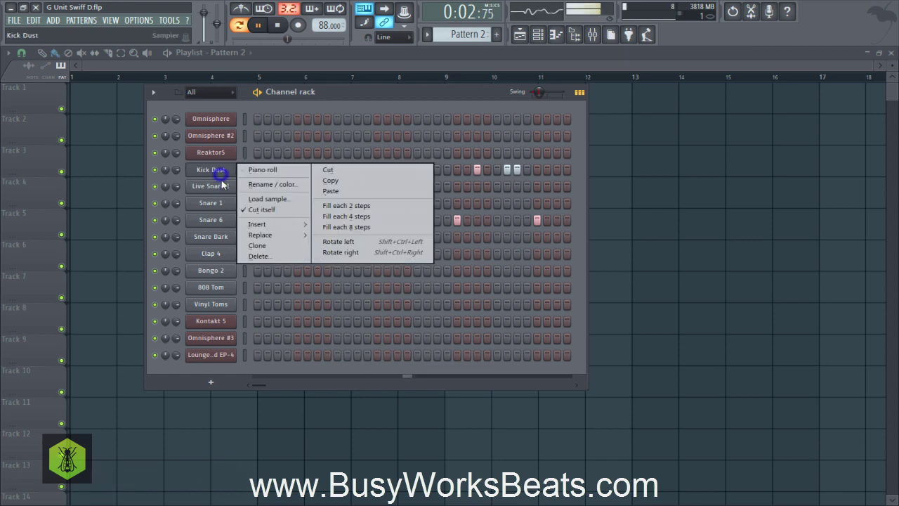
pyautogui.click(149, 216)
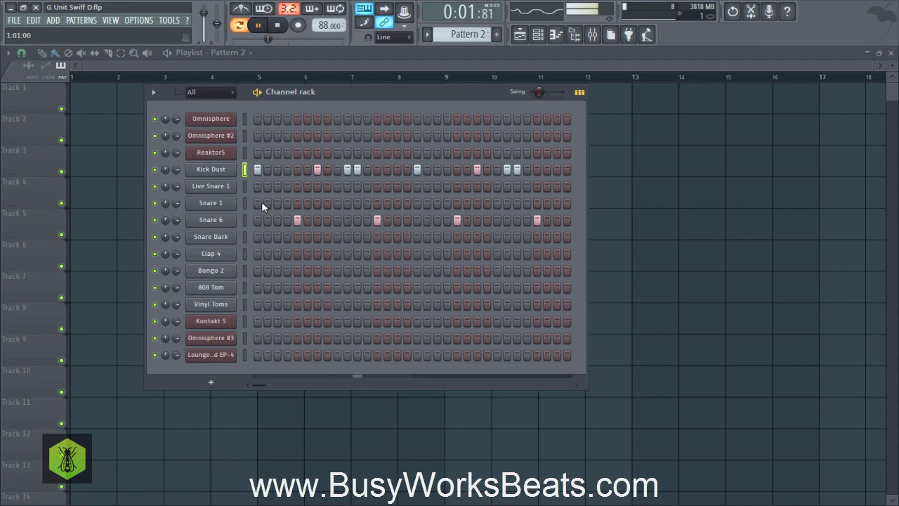
# Stop playback, check the Snare 6 and Kick Dust channel settings, and close their windows
pyautogui.press('space')
pyautogui.click(232, 221)
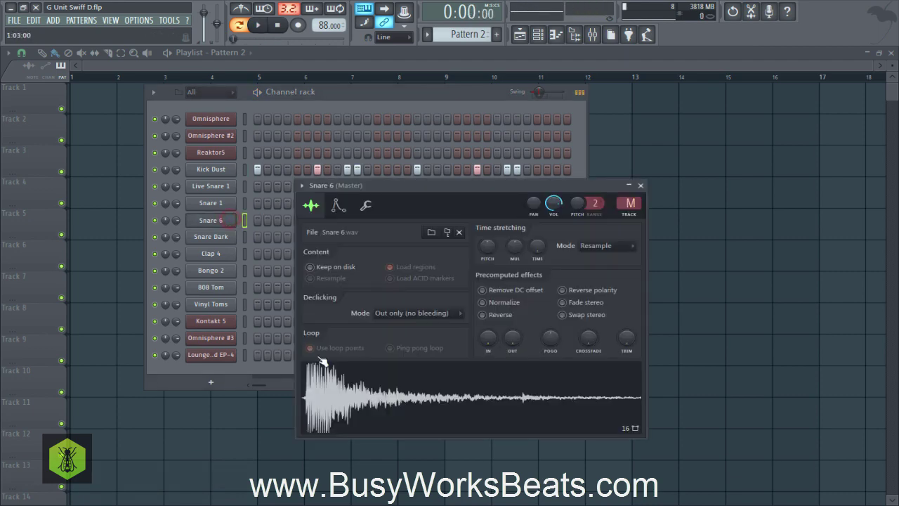
pyautogui.click(210, 168)
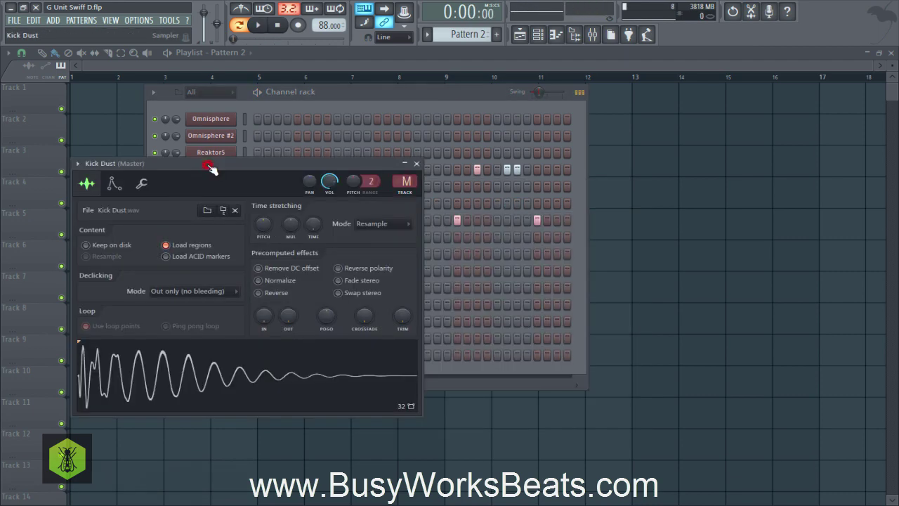
pyautogui.click(416, 163)
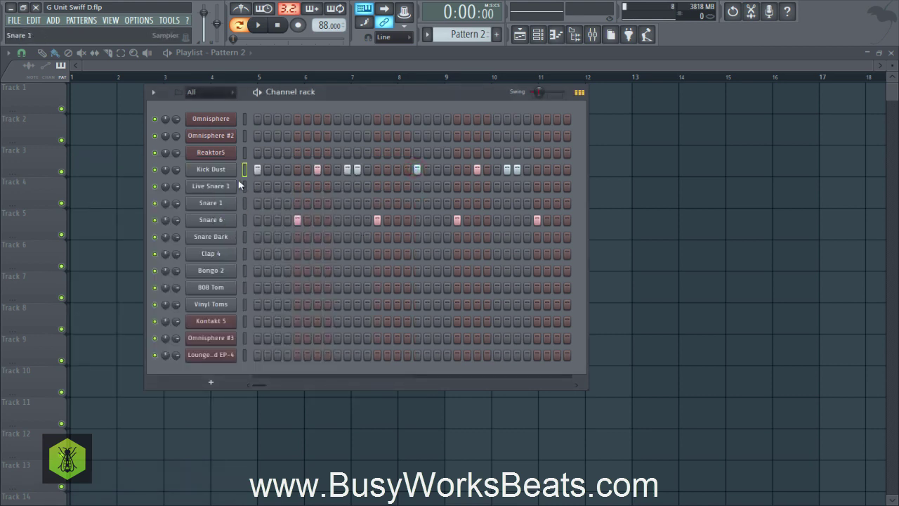
# Load the Hi Hat 2 sample from the Fire Drum Kit's Hi Hats folder into a new channel and close its window
pyautogui.click(574, 35)
pyautogui.click(43, 65)
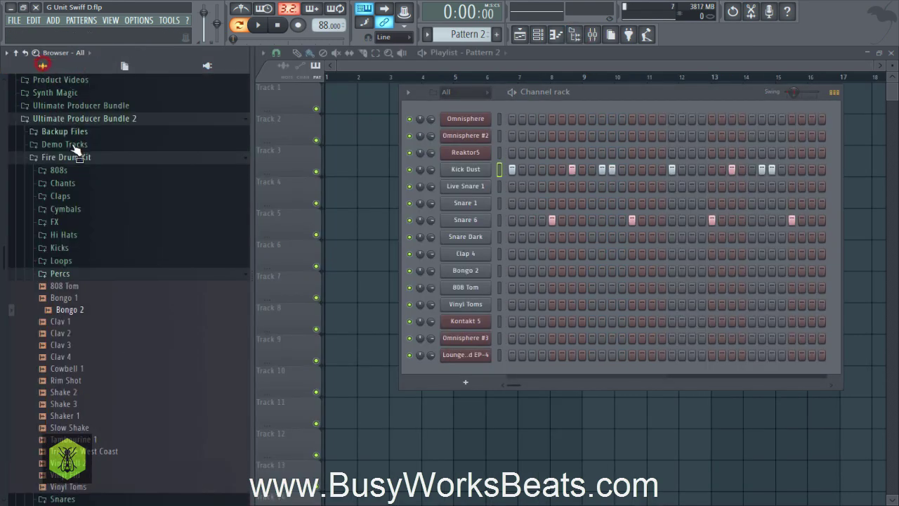
pyautogui.click(63, 234)
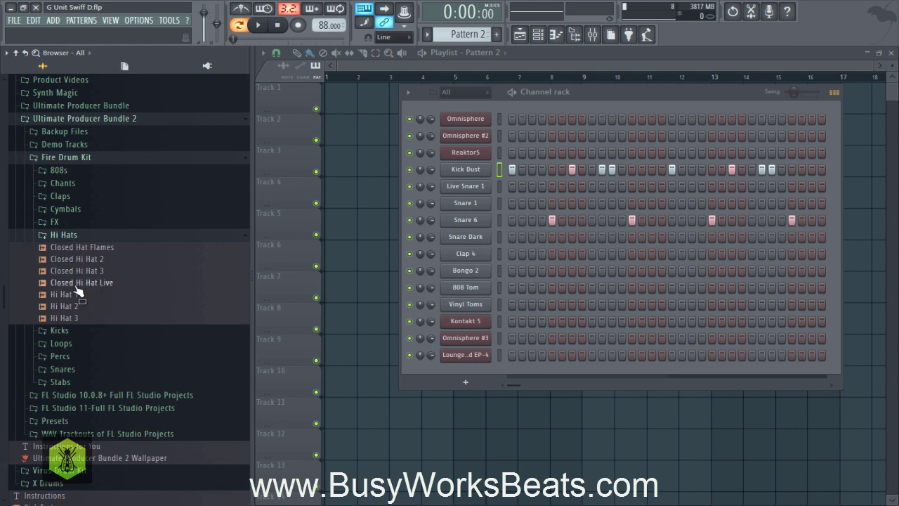
pyautogui.moveTo(76, 306)
pyautogui.mouseDown()
pyautogui.moveTo(83, 316)
pyautogui.moveTo(69, 251)
pyautogui.moveTo(75, 315)
pyautogui.mouseUp()
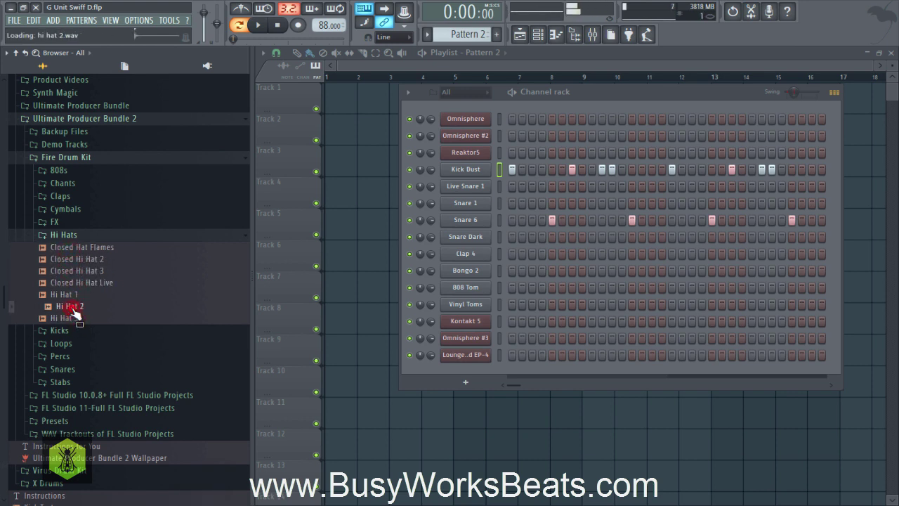
pyautogui.rightClick(73, 310)
pyautogui.click(91, 317)
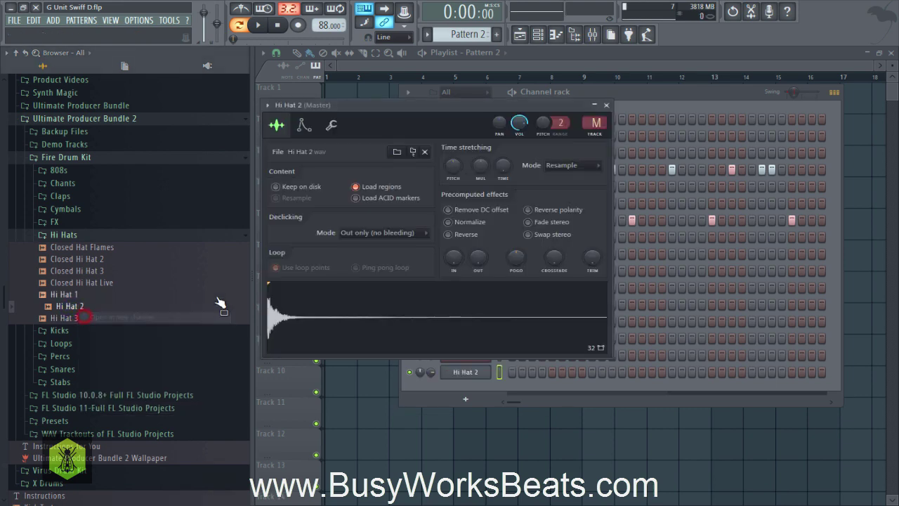
pyautogui.click(607, 106)
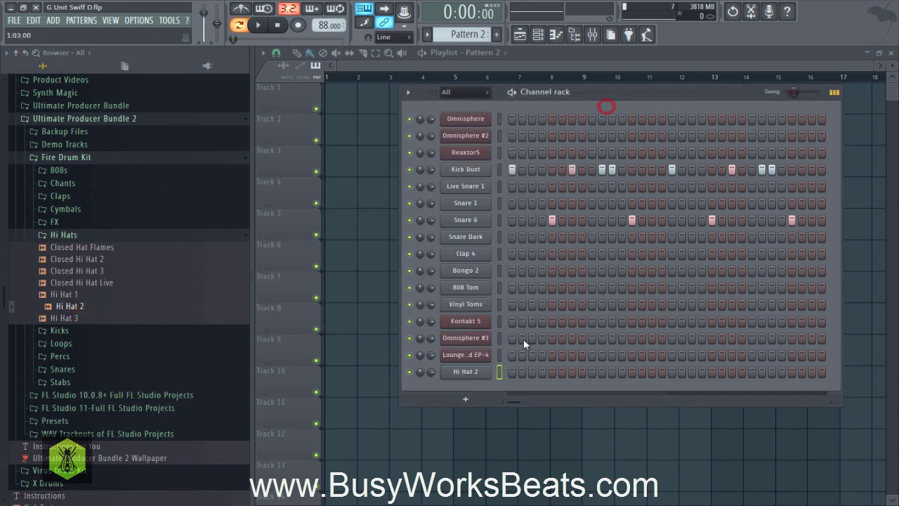
# Hide the browser, select all channels, route them to individual mixer tracks starting from Insert 1, and start playback
pyautogui.click(587, 35)
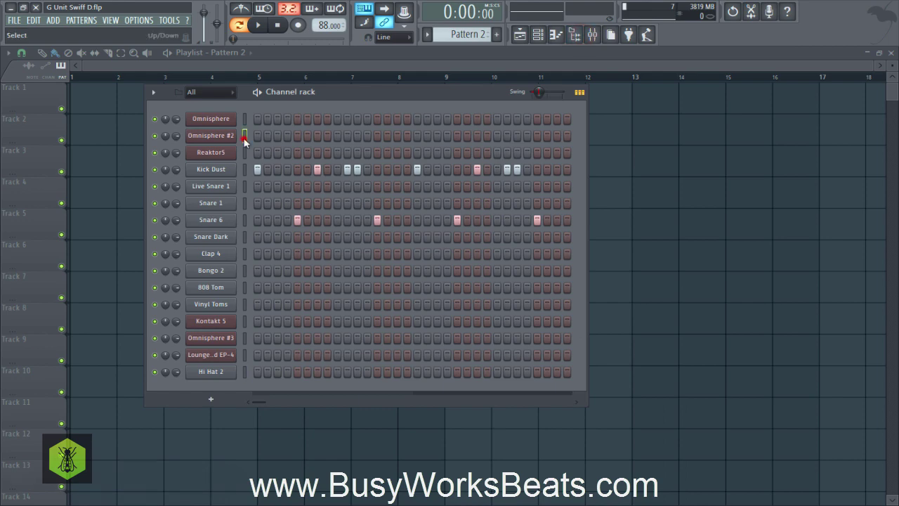
pyautogui.rightClick(244, 136)
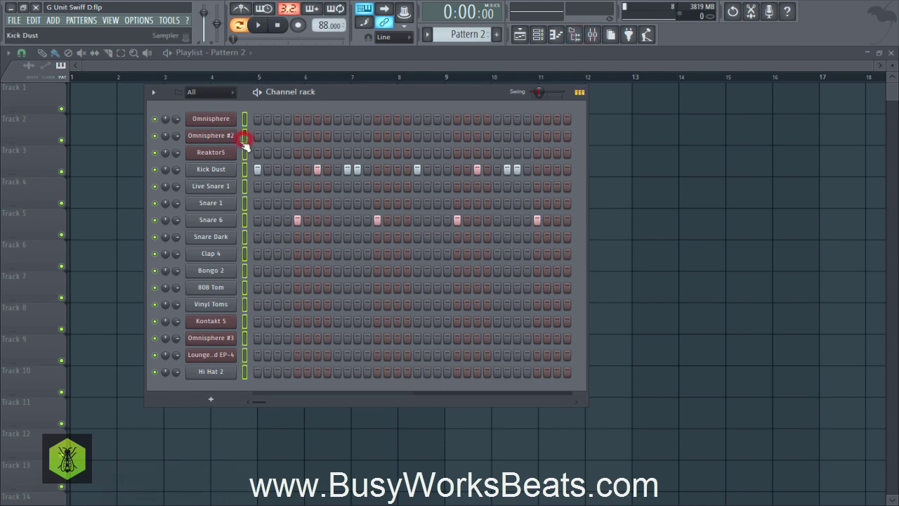
pyautogui.click(592, 35)
pyautogui.rightClick(103, 138)
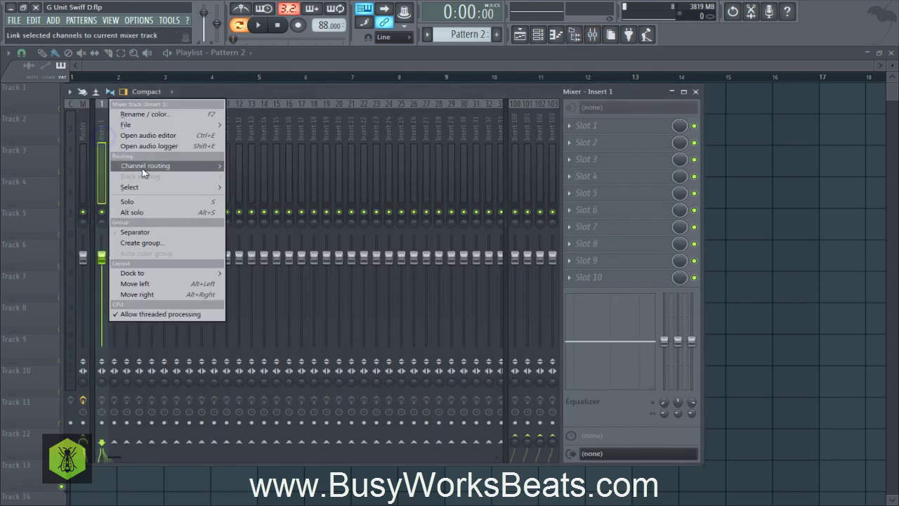
pyautogui.moveTo(175, 165)
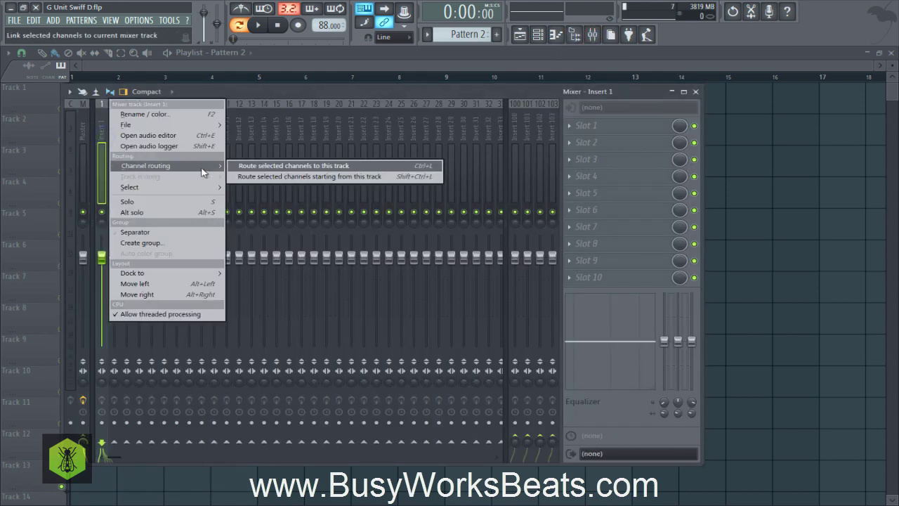
pyautogui.click(269, 176)
pyautogui.press('space')
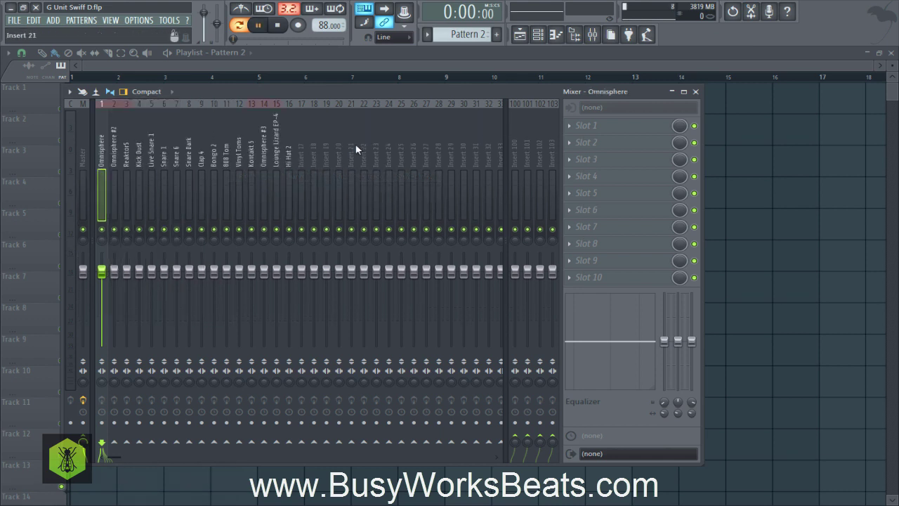
# Close the mixer, fill every second step of the Hi Hat 2 channel, and play the pattern
pyautogui.click(695, 91)
pyautogui.press('space')
pyautogui.click(243, 370)
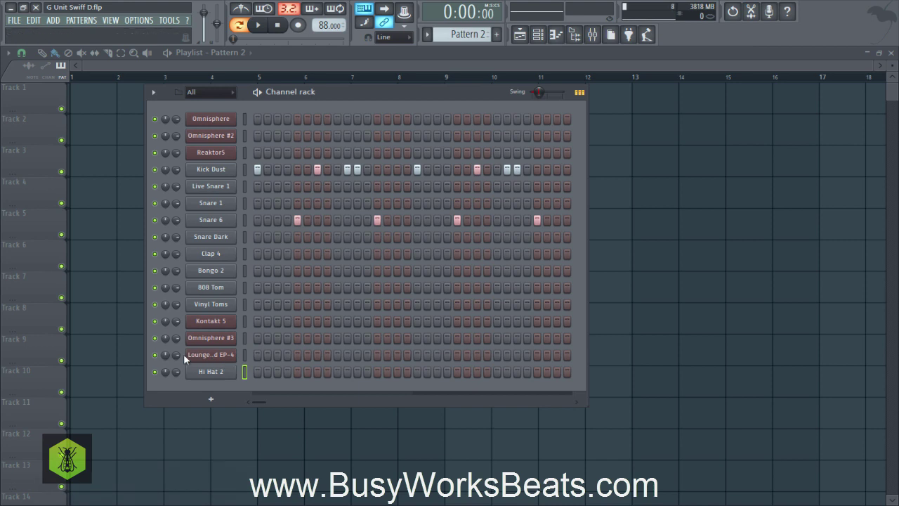
pyautogui.rightClick(221, 378)
pyautogui.click(341, 407)
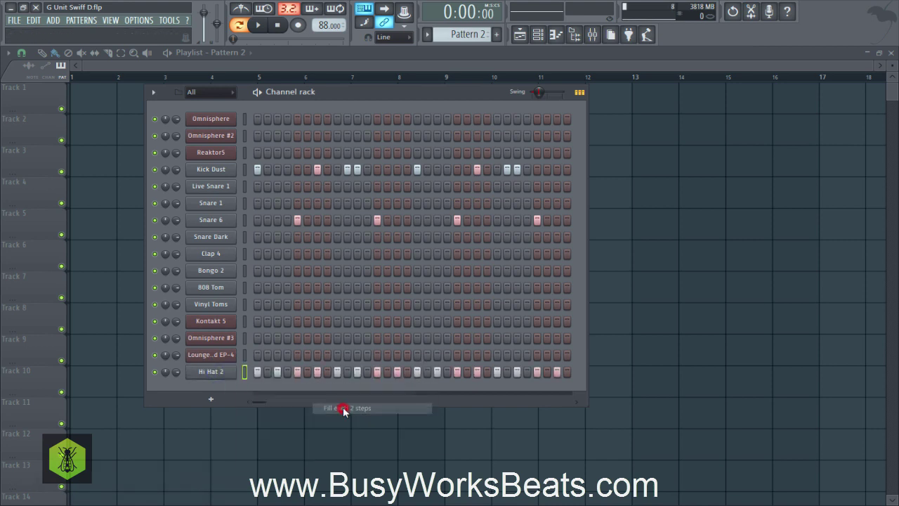
pyautogui.press('space')
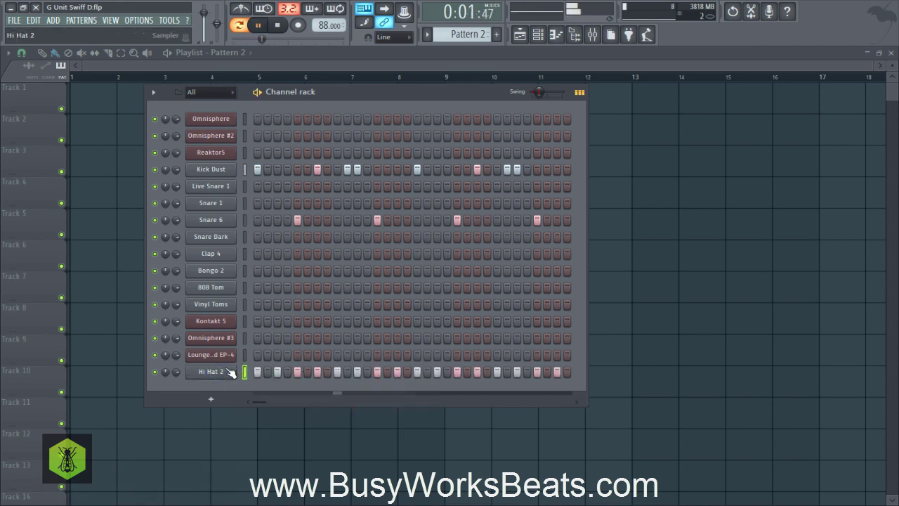
# Fill all 32 Hi Hat 2 steps, slightly reduce the channel rack's swing, and stop playback
pyautogui.moveTo(268, 371); pyautogui.dragTo(568, 371)
pyautogui.moveTo(538, 92); pyautogui.dragTo(533, 92)
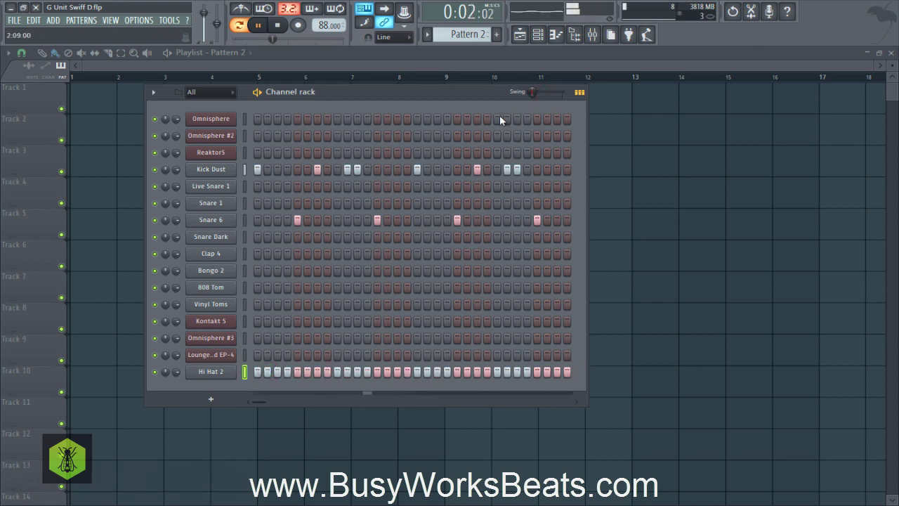
pyautogui.press('space')
# Add a small time shift to the Hi Hat 2 channel during playback, close its settings, and stop playback
pyautogui.click(214, 372)
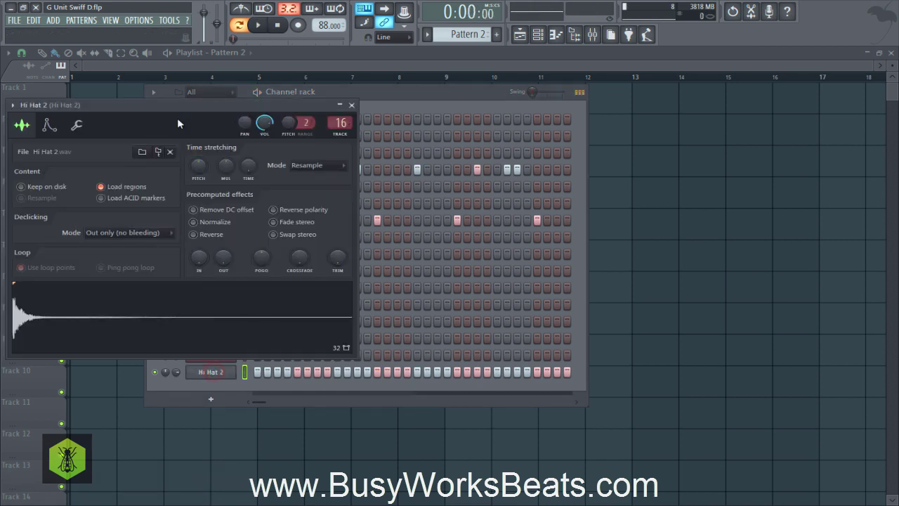
pyautogui.click(78, 126)
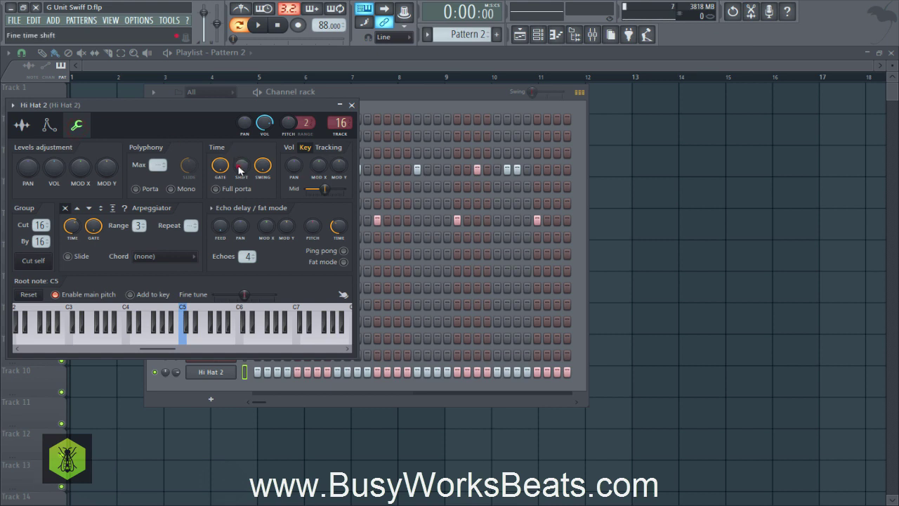
pyautogui.click(262, 26)
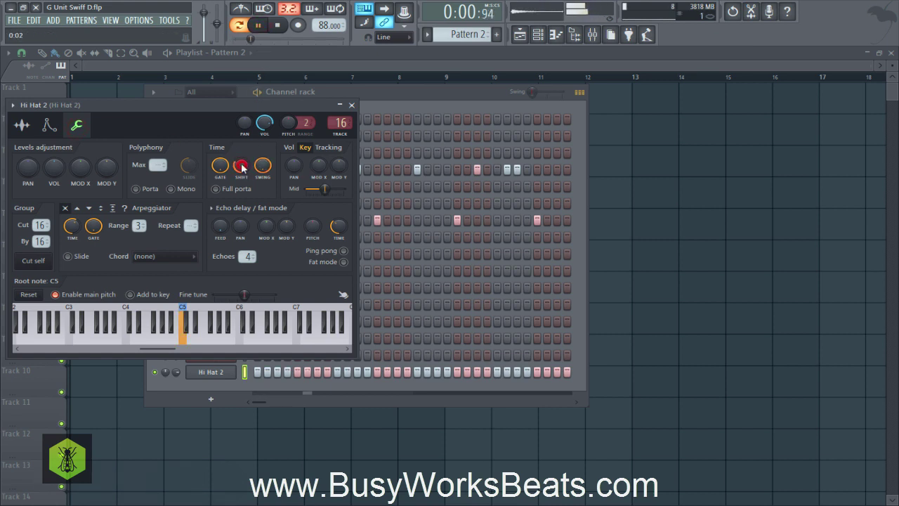
pyautogui.click(351, 104)
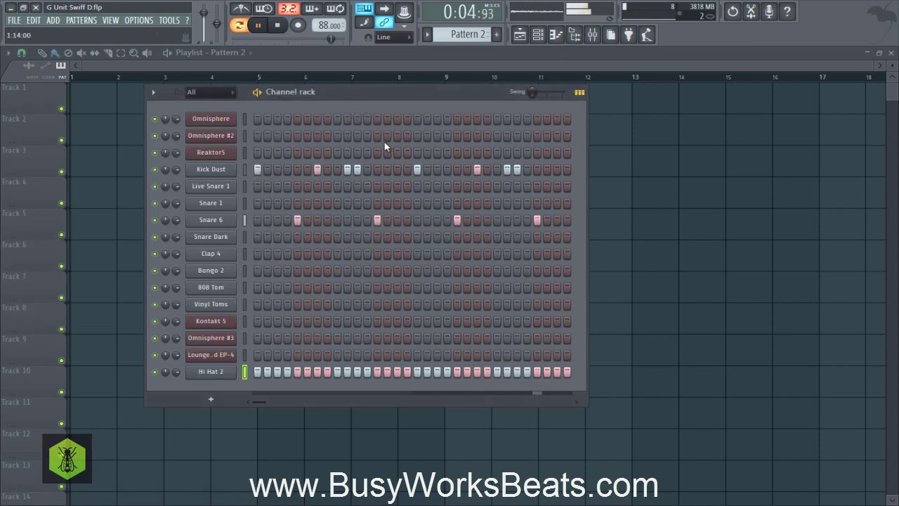
pyautogui.press('space')
# Lower the velocities of the Hi Hat 2 notes between the beats to varied levels, making each beat's third note the softest
pyautogui.click(579, 94)
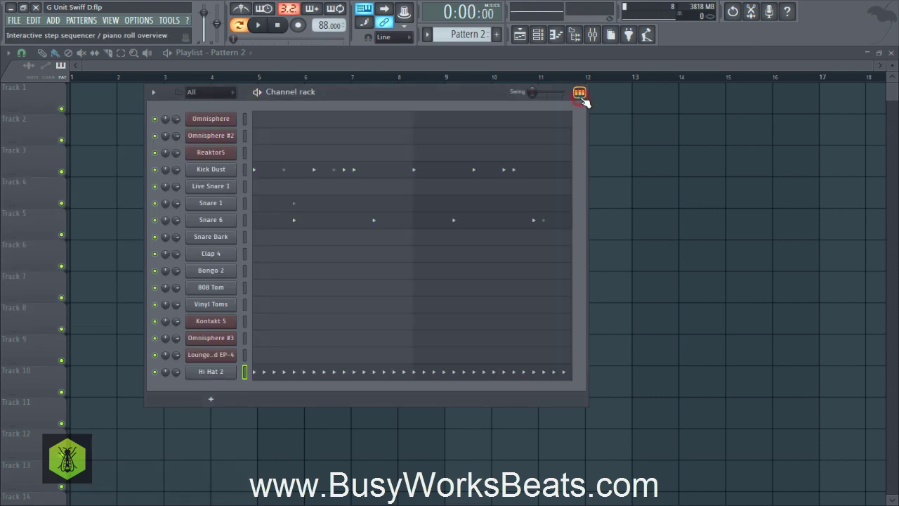
pyautogui.click(295, 371)
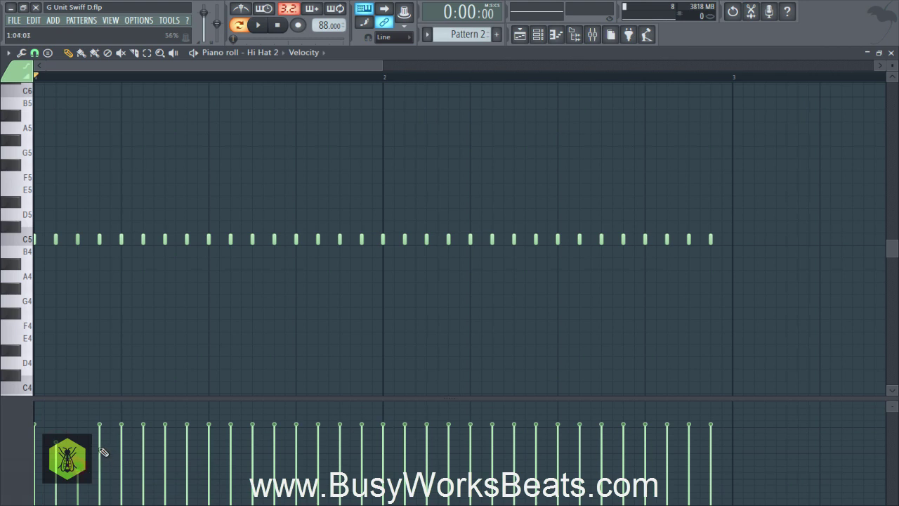
pyautogui.moveTo(142, 447)
pyautogui.mouseDown()
pyautogui.moveTo(173, 472)
pyautogui.moveTo(213, 450)
pyautogui.mouseUp()
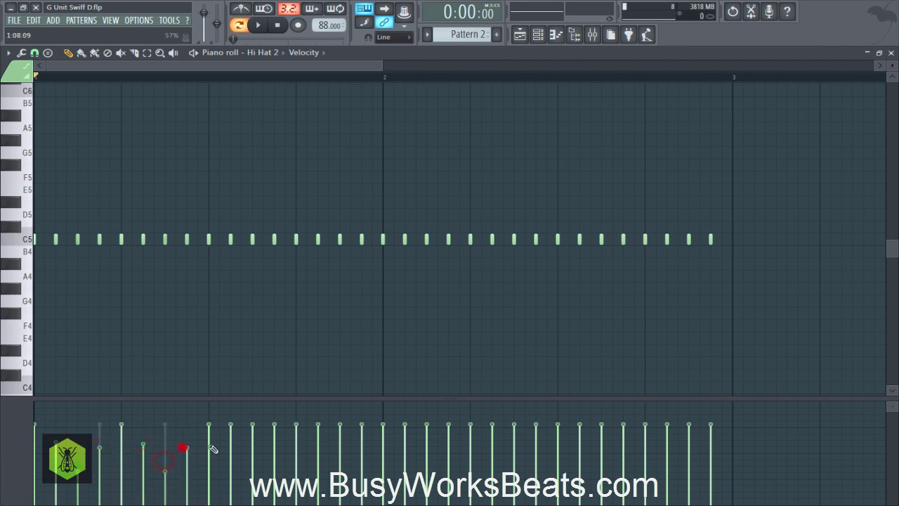
pyautogui.moveTo(265, 469); pyautogui.dragTo(274, 448)
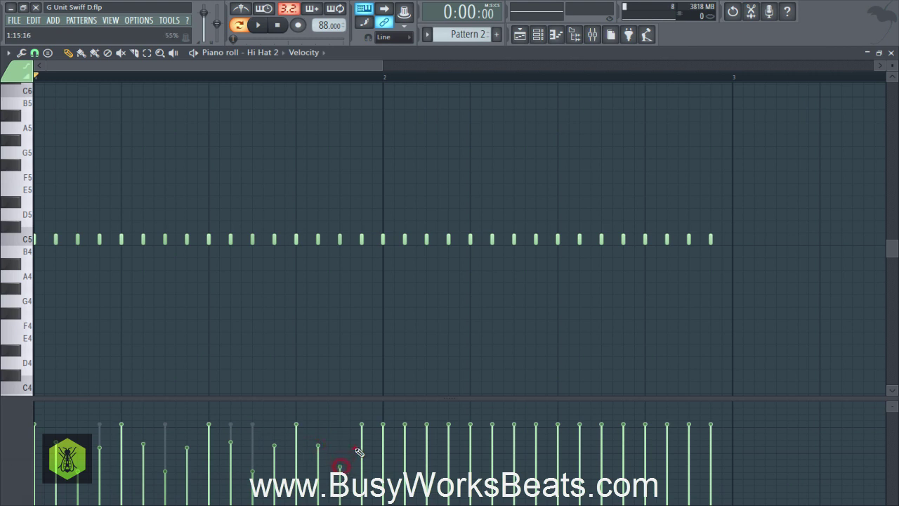
pyautogui.press('space')
pyautogui.moveTo(358, 451)
pyautogui.mouseDown()
pyautogui.moveTo(404, 440)
pyautogui.moveTo(429, 466)
pyautogui.moveTo(446, 453)
pyautogui.moveTo(489, 444)
pyautogui.moveTo(515, 470)
pyautogui.moveTo(531, 444)
pyautogui.moveTo(581, 448)
pyautogui.moveTo(603, 475)
pyautogui.moveTo(628, 449)
pyautogui.moveTo(698, 455)
pyautogui.moveTo(669, 452)
pyautogui.moveTo(686, 480)
pyautogui.moveTo(712, 451)
pyautogui.mouseUp()
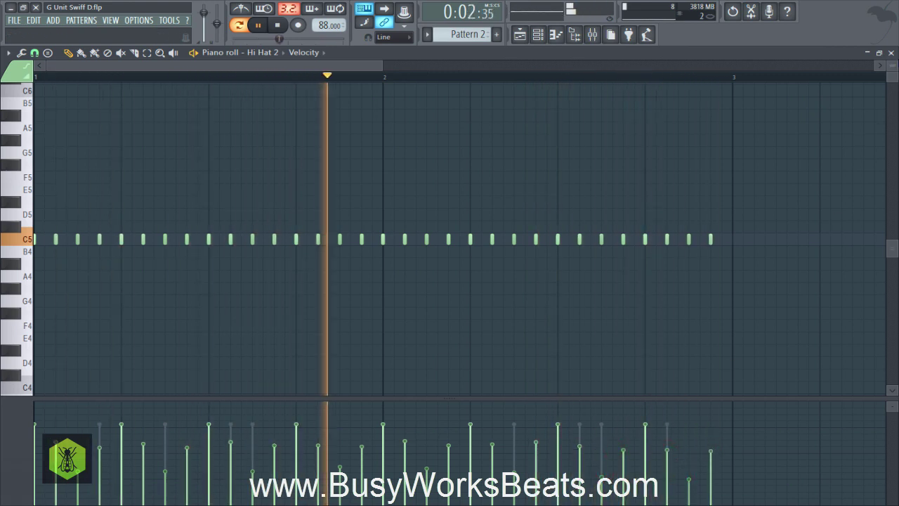
# Return to the channel rack's step view, save the project, and stop playback
pyautogui.press('F7')
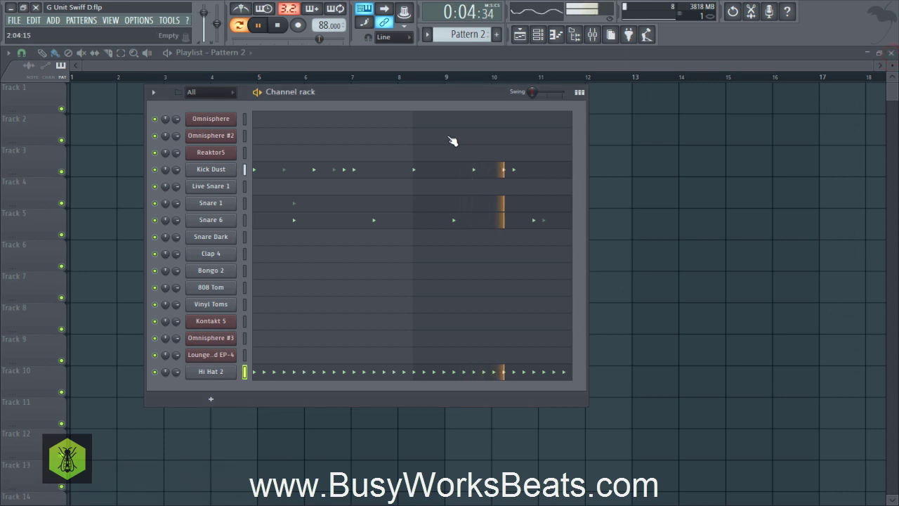
pyautogui.click(579, 92)
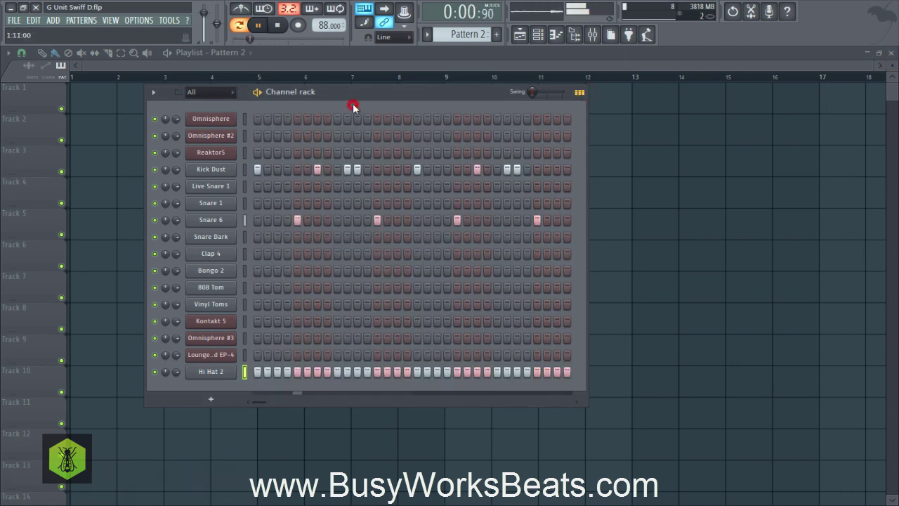
pyautogui.hotkey('ctrl', 's')
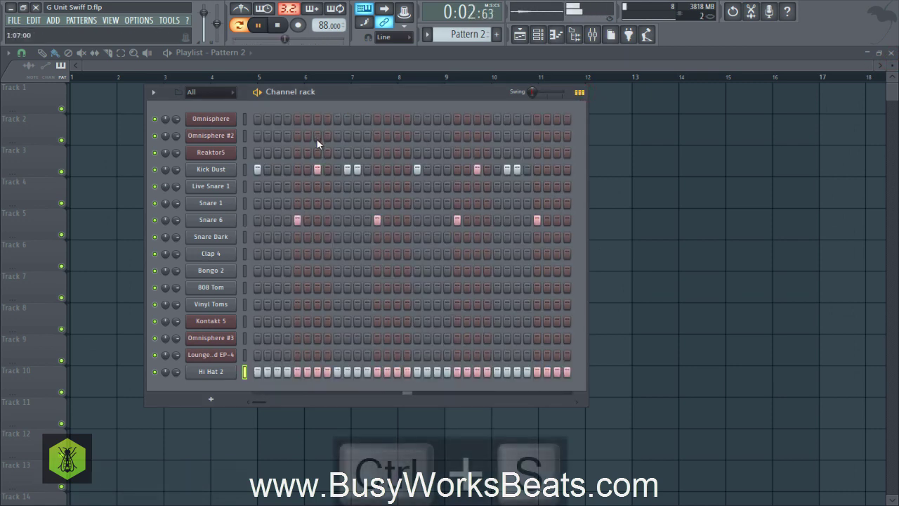
pyautogui.press('space')
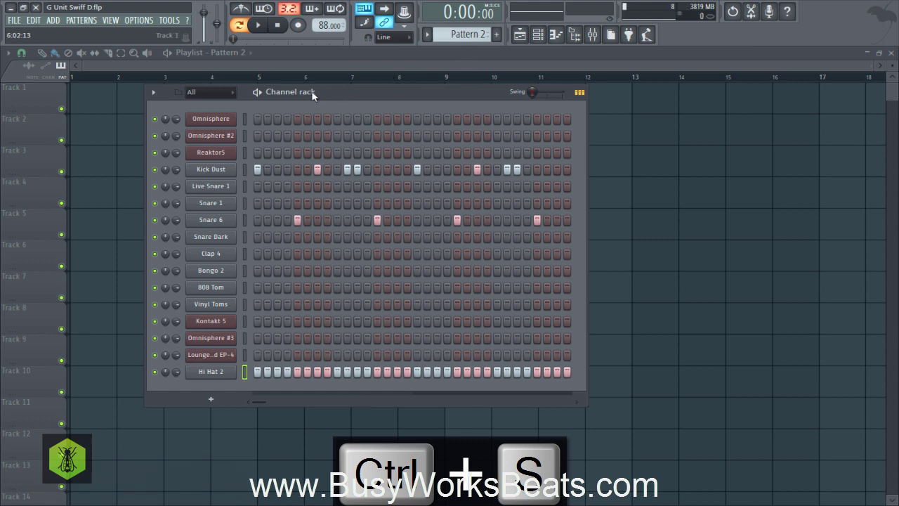
# Clone Pattern 2 and place Clap 4 hits on steps 5, 13, 21 and 29 of the copy
pyautogui.click(427, 34)
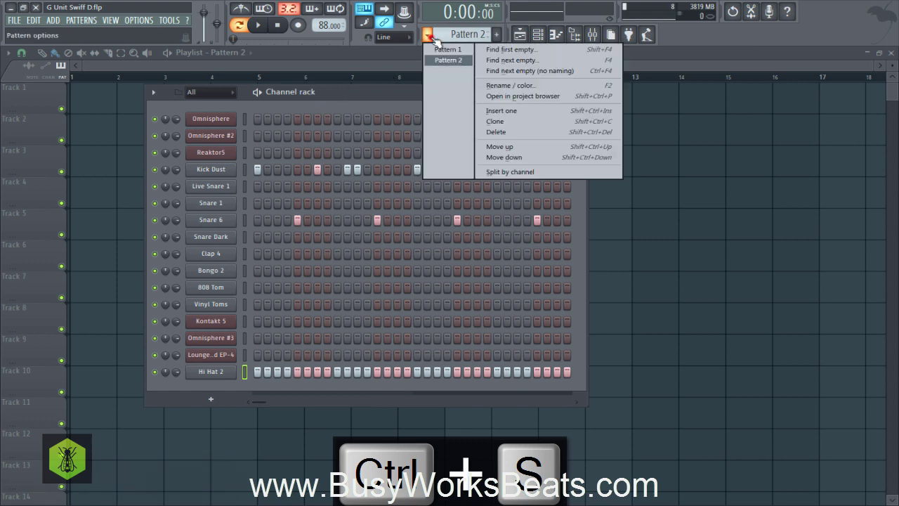
pyautogui.click(499, 116)
pyautogui.click(245, 254)
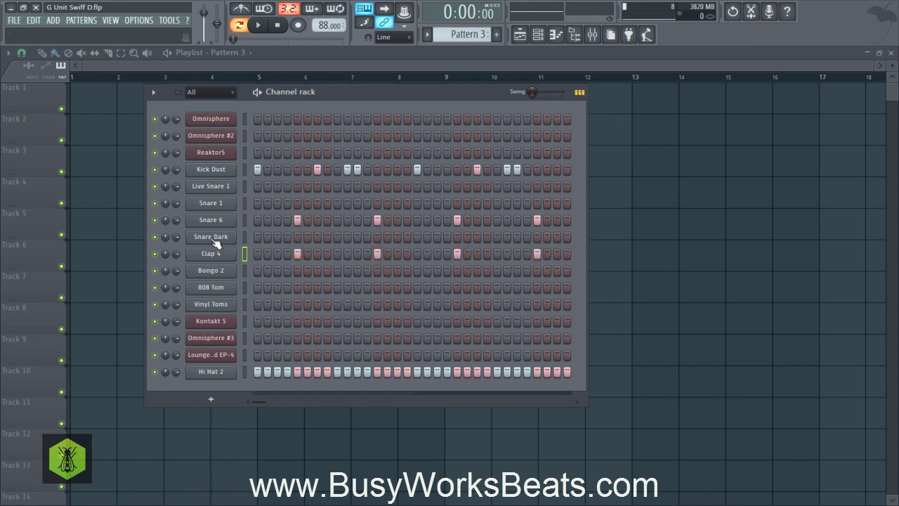
# Lower Clap 4's mixer volume to about 42% (-15.3 dB), audition the pattern, and close the mixer
pyautogui.click(597, 41)
pyautogui.moveTo(197, 273); pyautogui.dragTo(200, 314)
pyautogui.press('space')
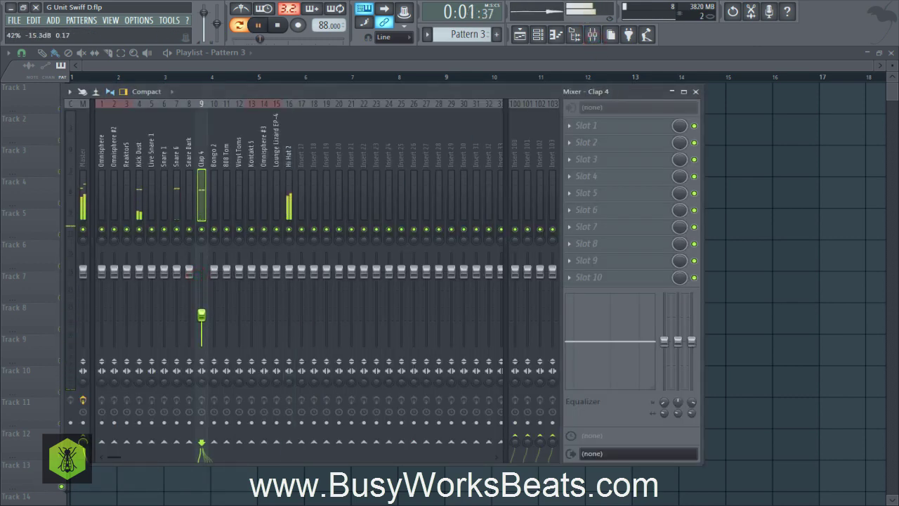
pyautogui.press('space')
pyautogui.click(696, 91)
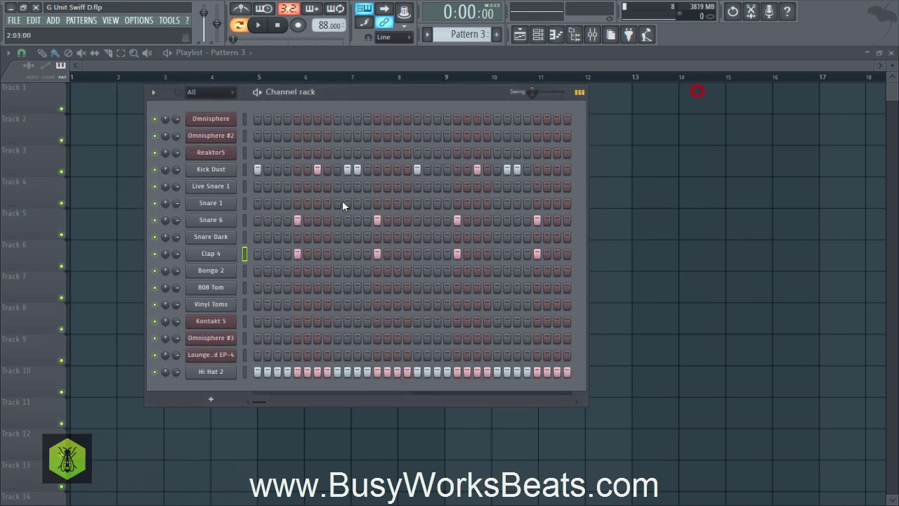
# Add a time shift to the Clap 4 channel while auditioning the pattern, and close its settings
pyautogui.click(230, 254)
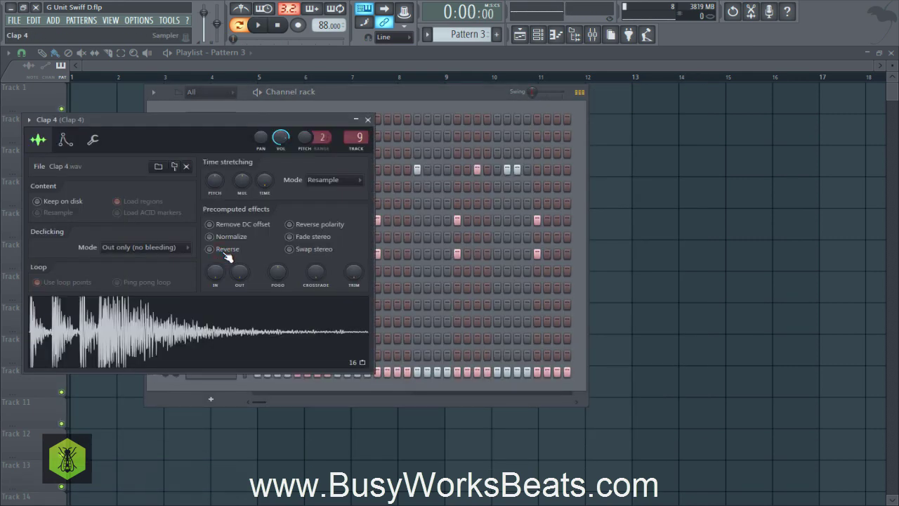
pyautogui.click(92, 139)
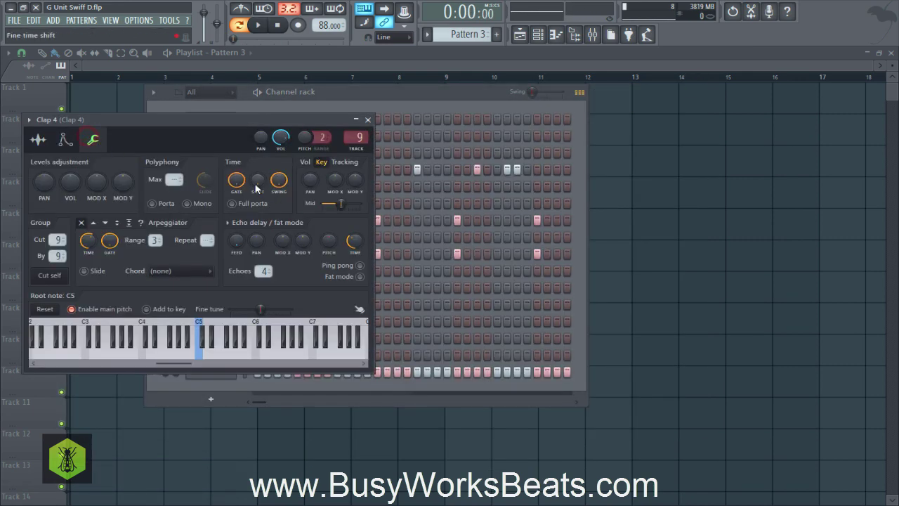
pyautogui.press('space')
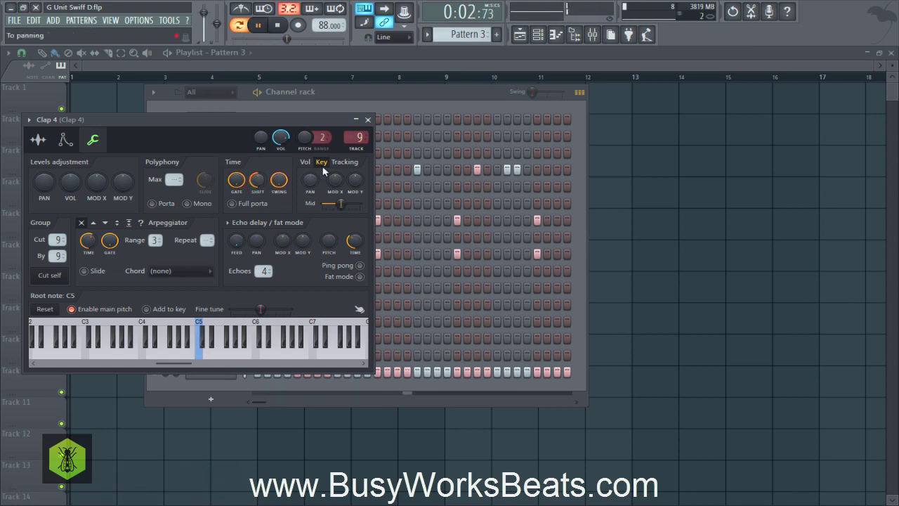
pyautogui.press('space')
pyautogui.press('space')
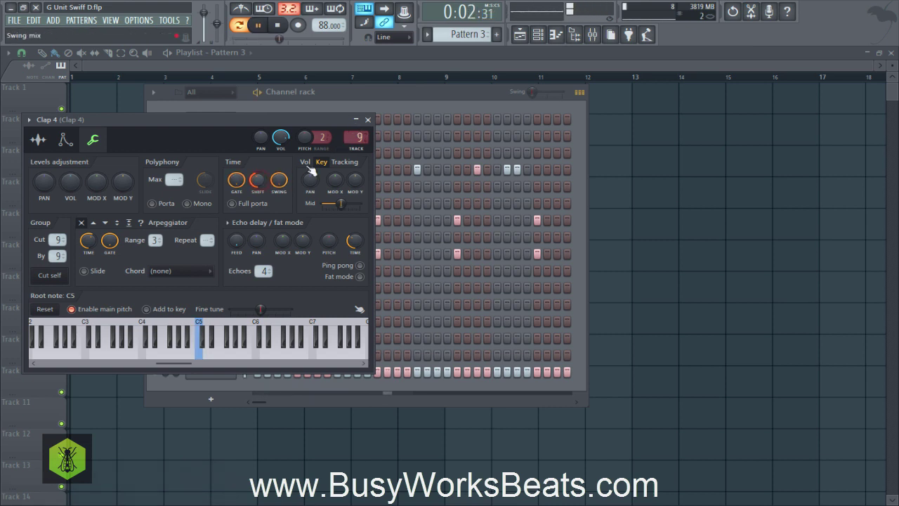
pyautogui.click(367, 119)
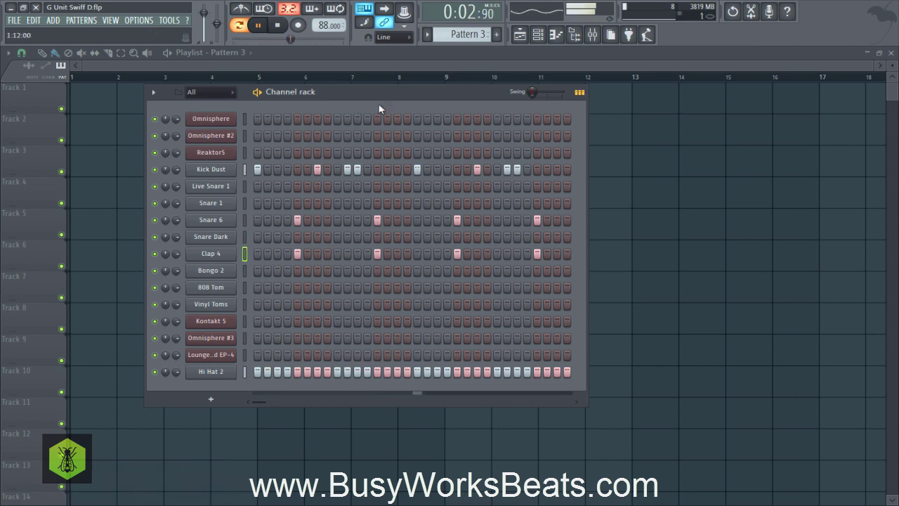
# Hide the channel rack, stop playback, and place Pattern 2 on Track 1 of the playlist at bar 1
pyautogui.click(652, 239)
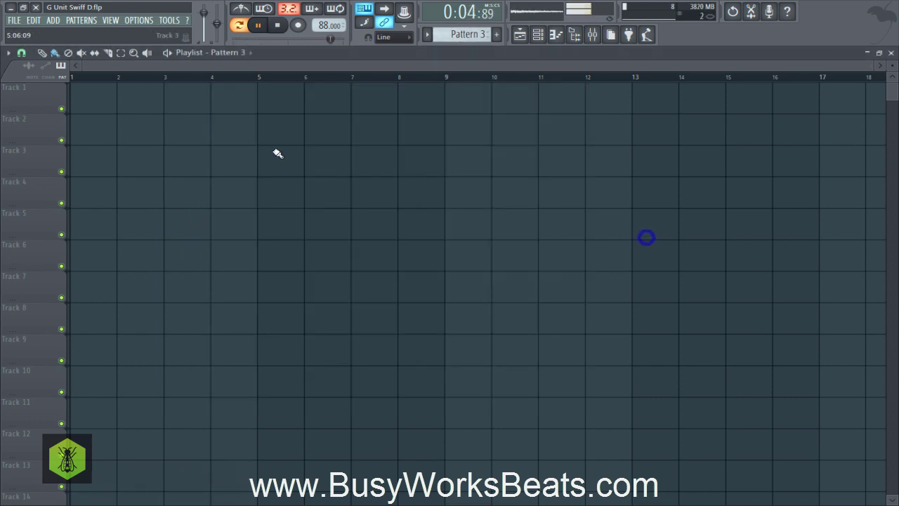
pyautogui.press('space')
pyautogui.click(61, 67)
pyautogui.click(80, 98)
pyautogui.click(73, 96)
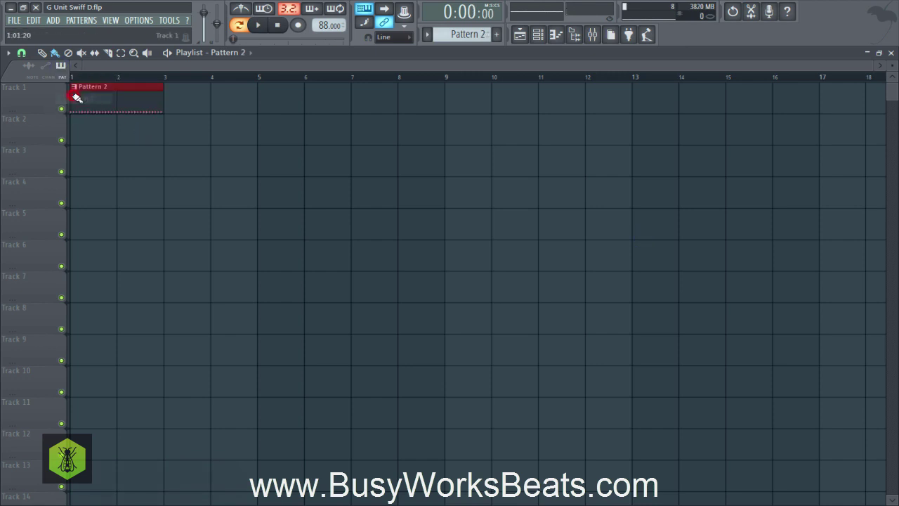
# Choose Pattern 3 as the clip source and place it on Track 1 at bar 3
pyautogui.click(61, 67)
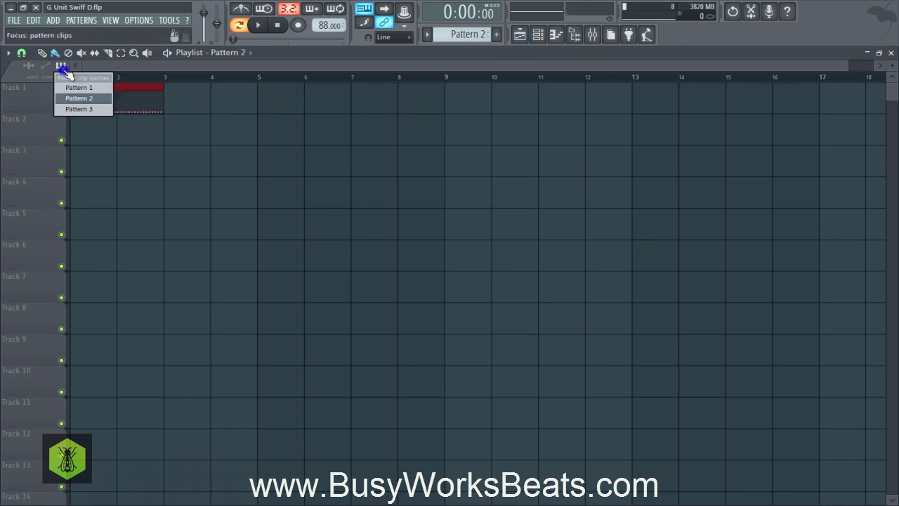
pyautogui.click(81, 98)
pyautogui.click(61, 68)
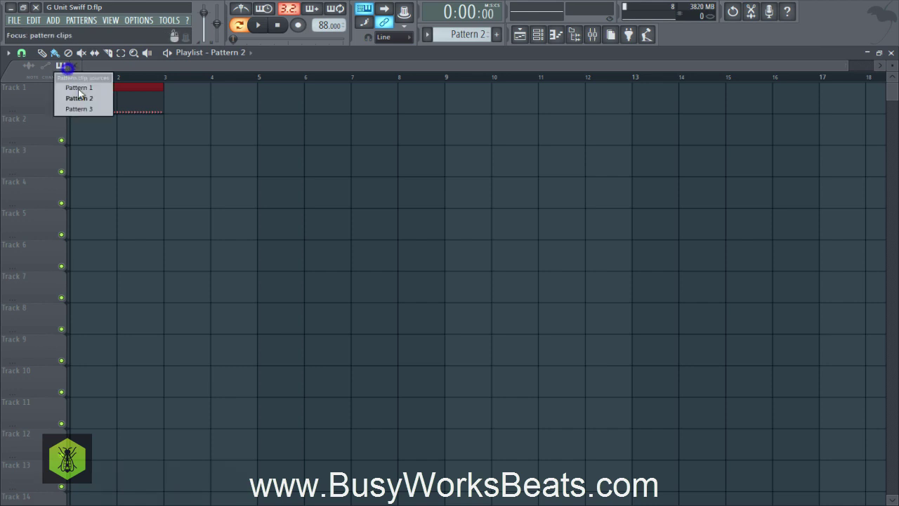
pyautogui.click(82, 108)
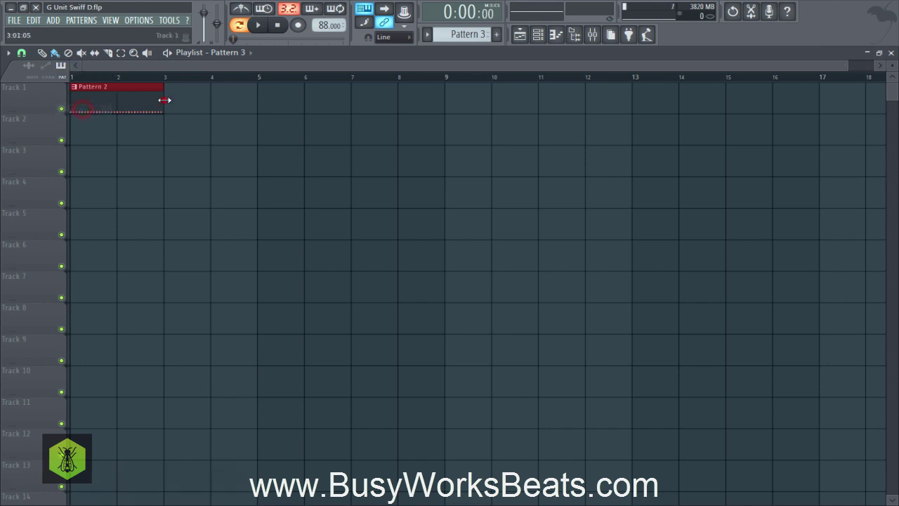
pyautogui.click(61, 68)
pyautogui.click(79, 107)
pyautogui.click(169, 107)
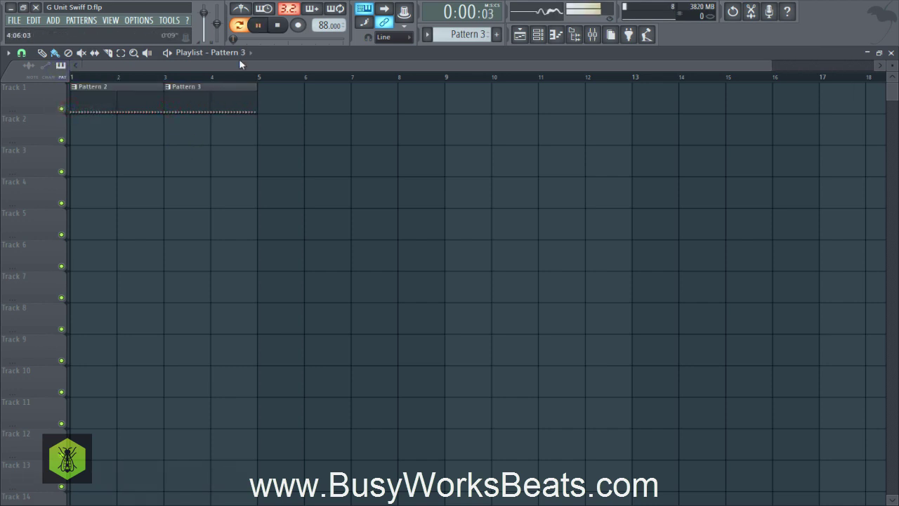
# Switch playback to song mode, duplicate both Track 1 clips directly after themselves, and play the arrangement
pyautogui.click(237, 25)
pyautogui.click(258, 25)
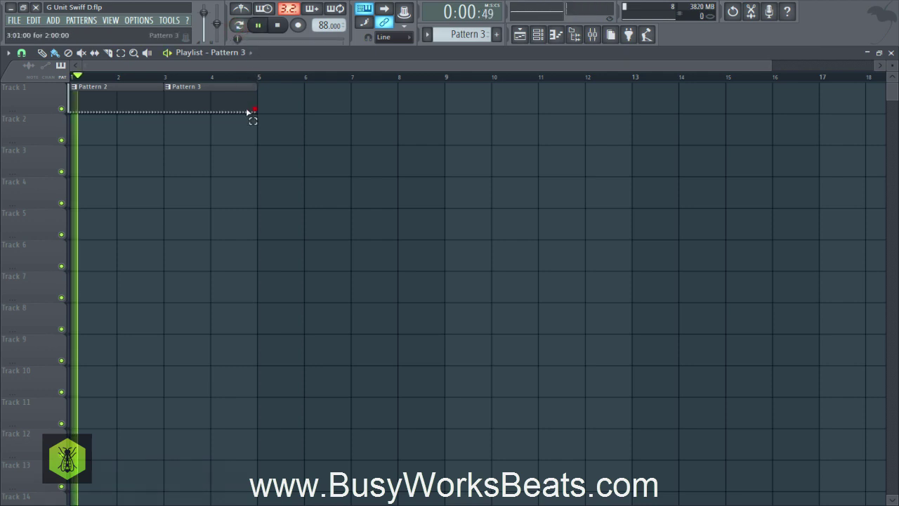
pyautogui.moveTo(246, 111); pyautogui.dragTo(134, 108)
pyautogui.press('space')
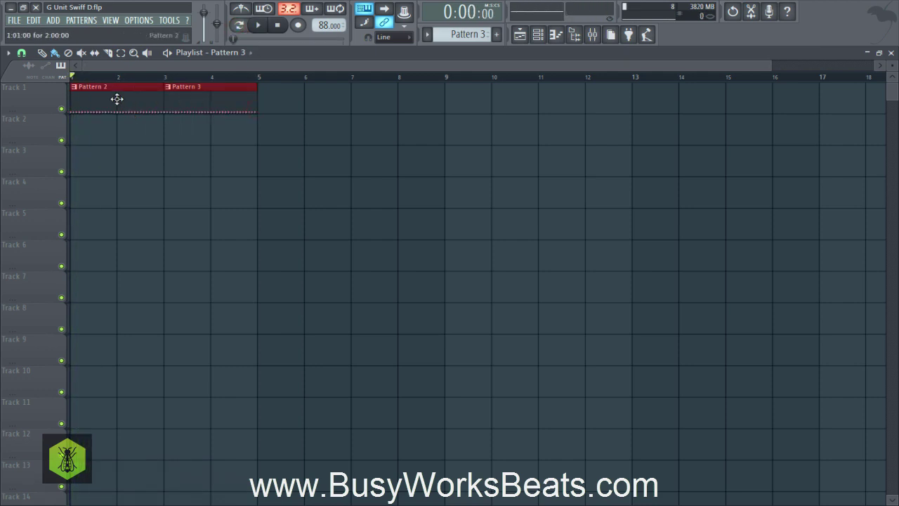
pyautogui.hotkey('ctrl', 'b')
pyautogui.press('space')
pyautogui.scroll(-3, 271, 82)
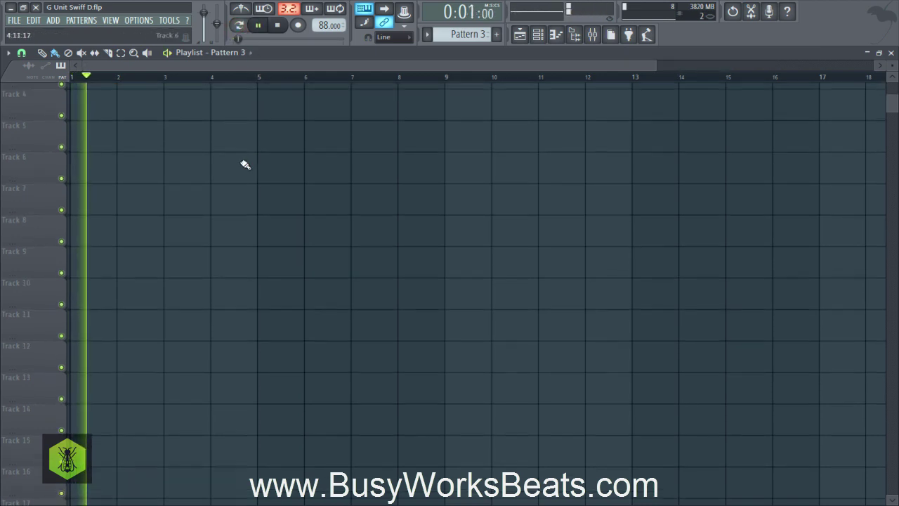
# Rename playlist Track 1 to "drums", clear the clip selection, and save the project
pyautogui.scroll(3, 246, 164)
pyautogui.rightClick(35, 92)
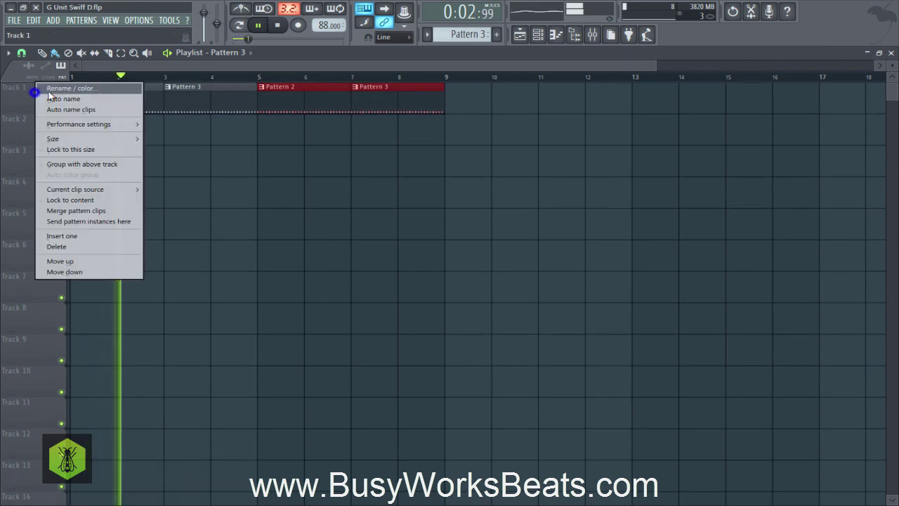
pyautogui.click(50, 90)
pyautogui.write('drums')
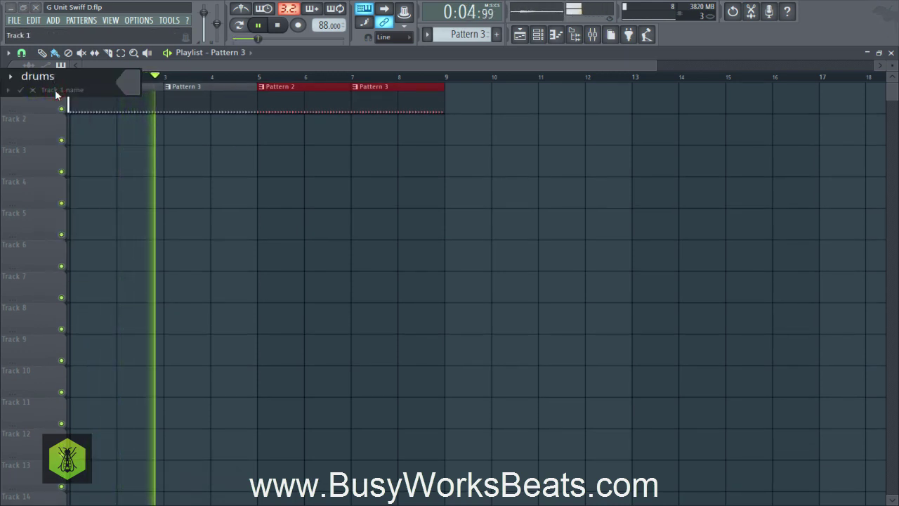
pyautogui.click(128, 85)
pyautogui.click(215, 107)
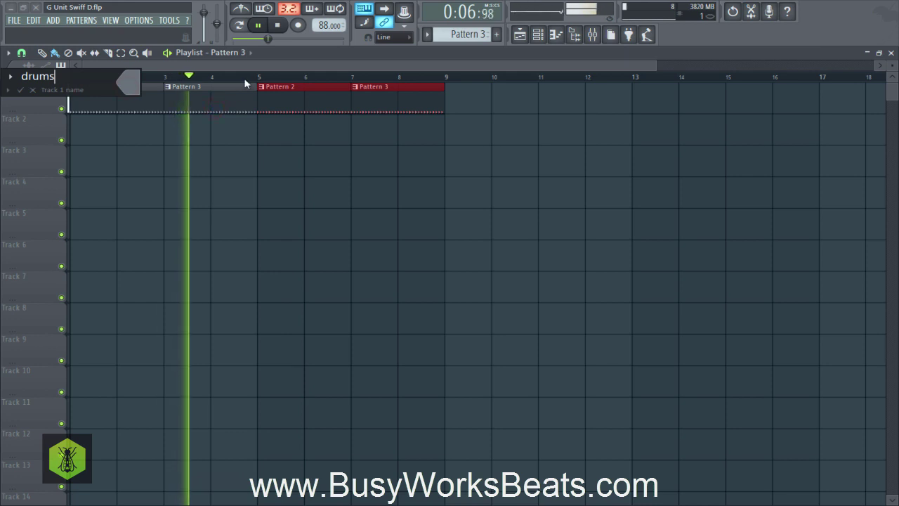
pyautogui.press('Return')
pyautogui.click(219, 134)
pyautogui.hotkey('ctrl', 's')
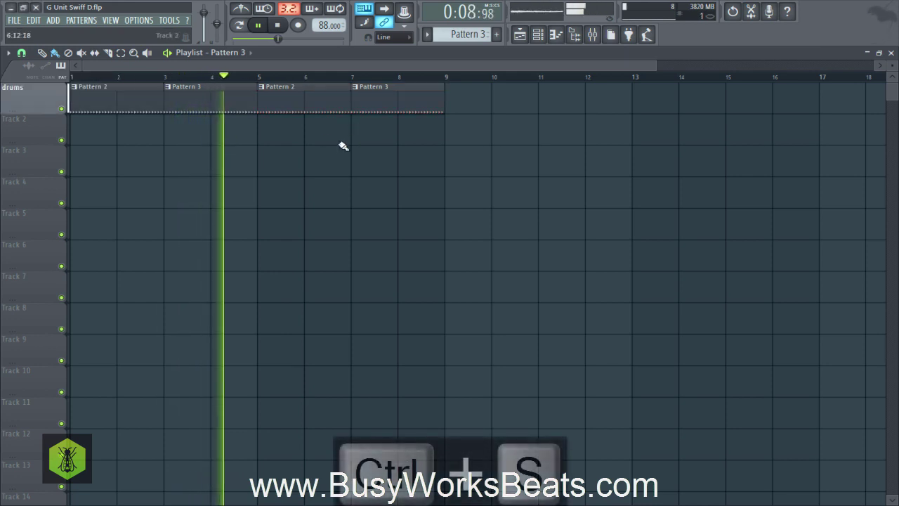
# Make the Pattern 3 clip at bar 7 unique and show its steps in the channel rack
pyautogui.click(356, 88)
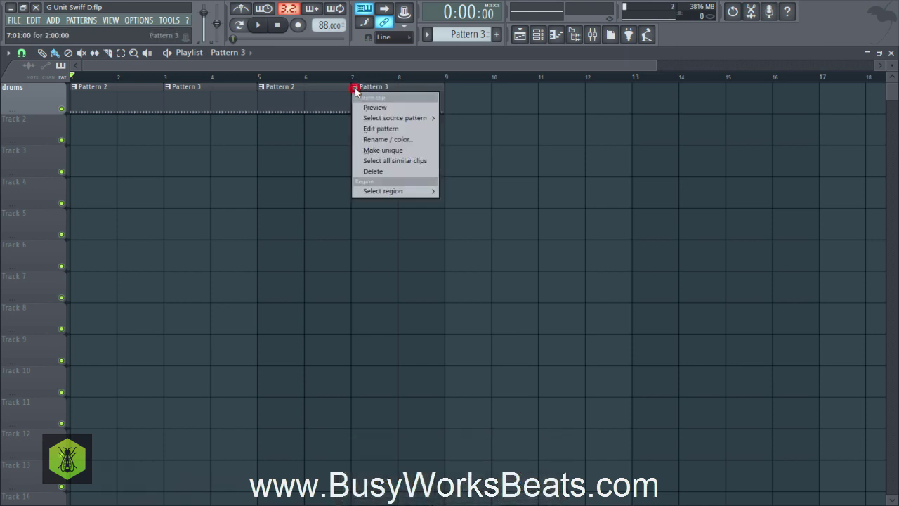
pyautogui.click(383, 150)
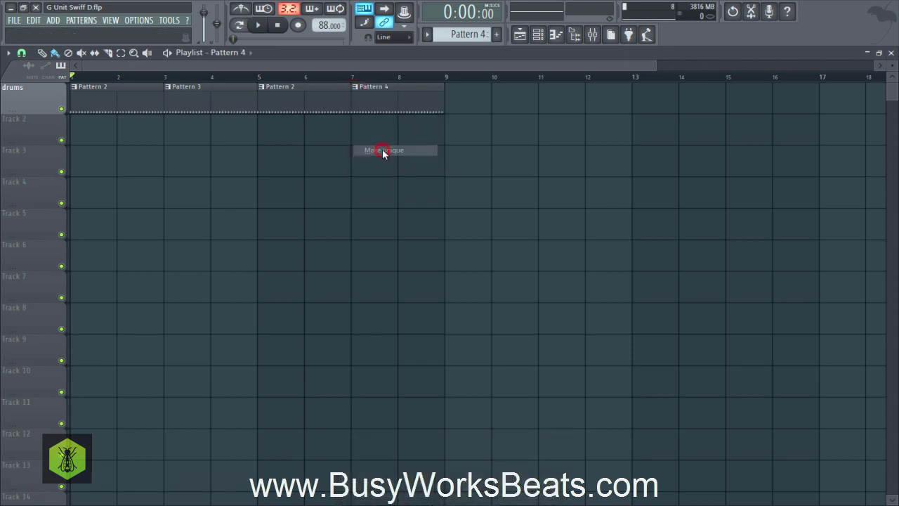
pyautogui.click(537, 35)
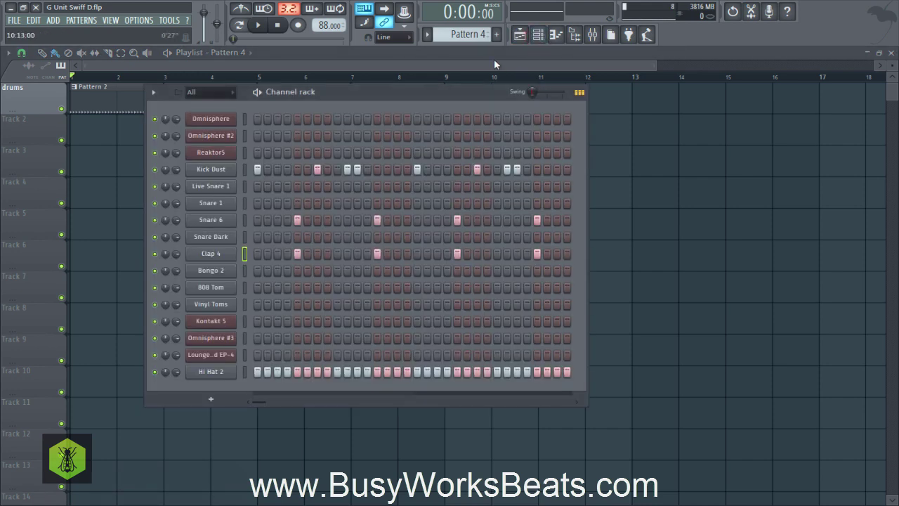
# Select the 808 Tom channel, switch playback from song to pattern mode, and play Pattern 4
pyautogui.click(246, 289)
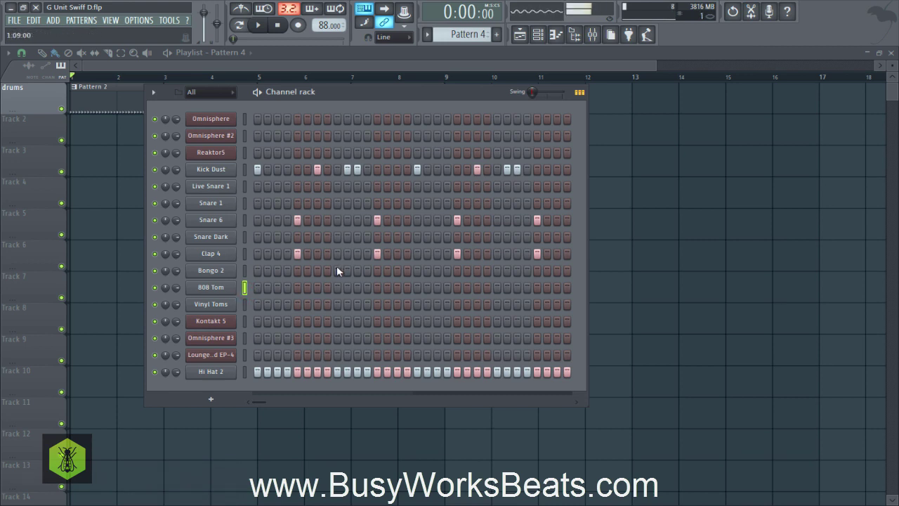
pyautogui.press('space')
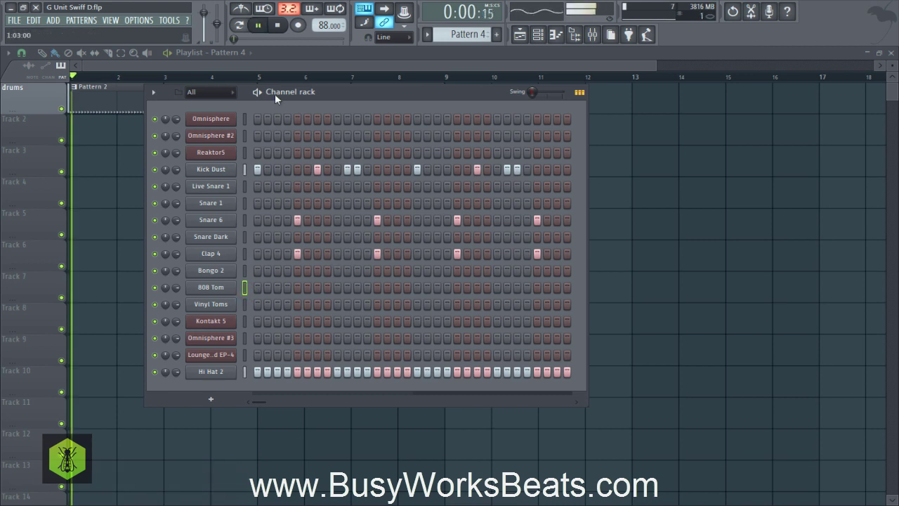
pyautogui.press('space')
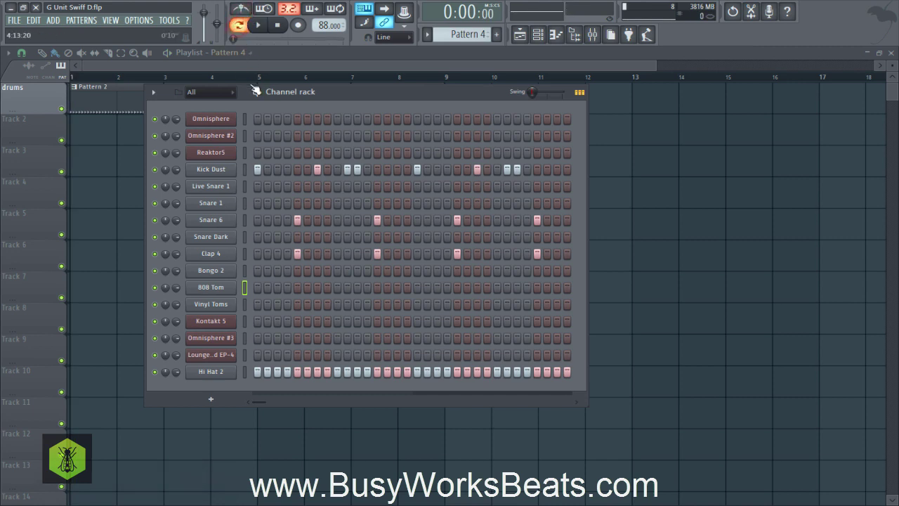
pyautogui.press('space')
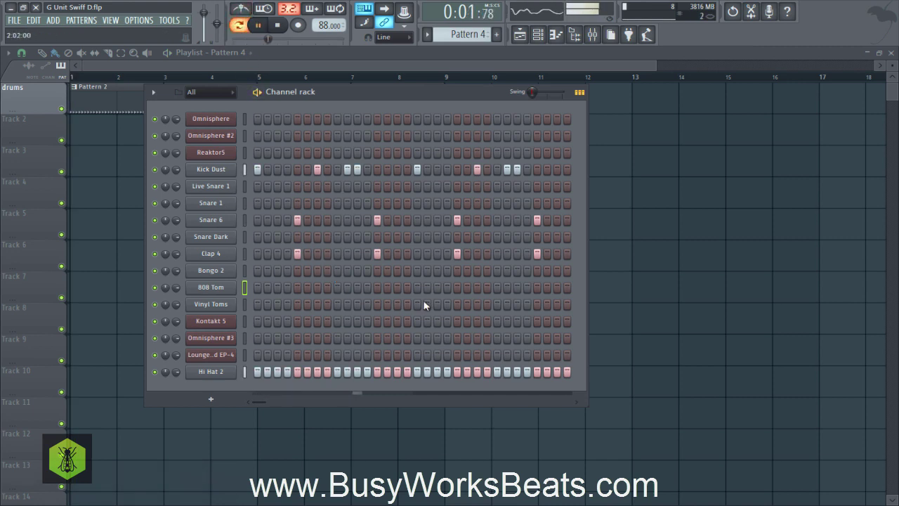
# Add 808 Tom hits on steps 25, 28 and 31, clear the other drums from step 25 onward, and stop playback
pyautogui.click(496, 288)
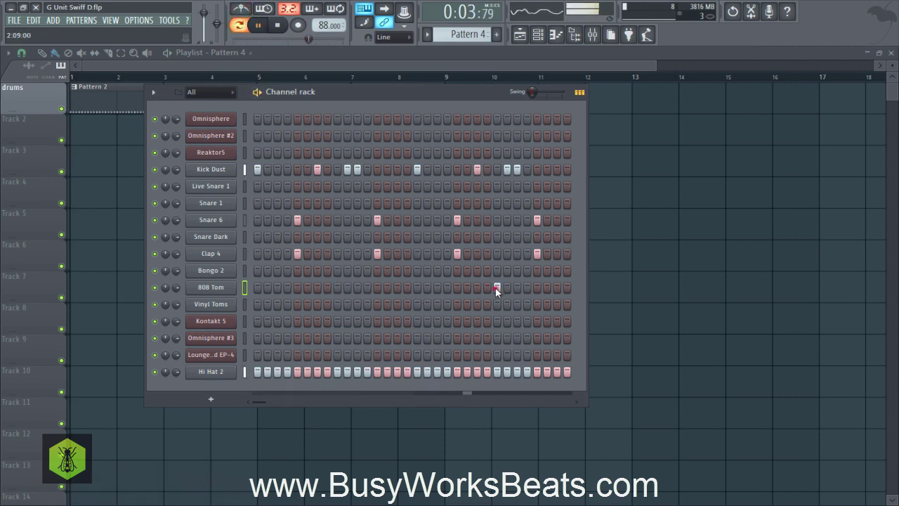
pyautogui.click(527, 288)
pyautogui.click(557, 288)
pyautogui.press('space')
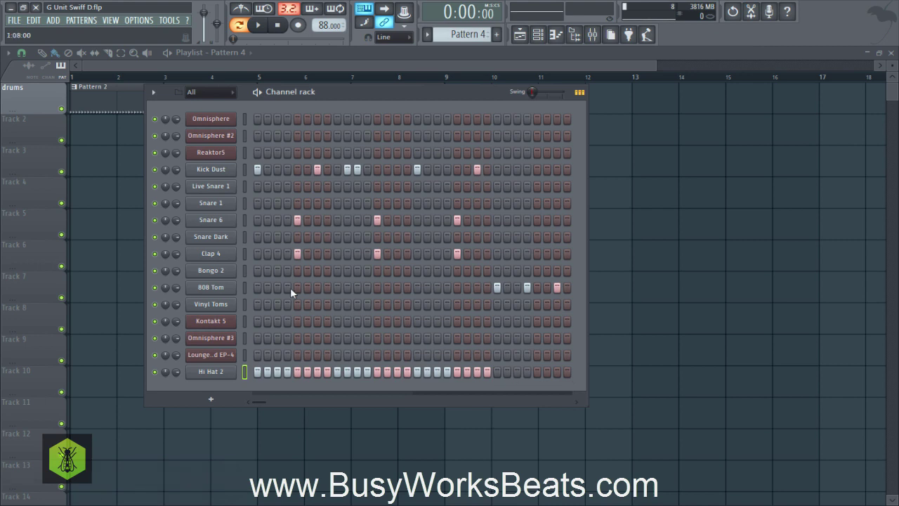
# In the 808 Tom piano roll, lower the second note to A4 and the third to F4, and play the pattern
pyautogui.click(579, 93)
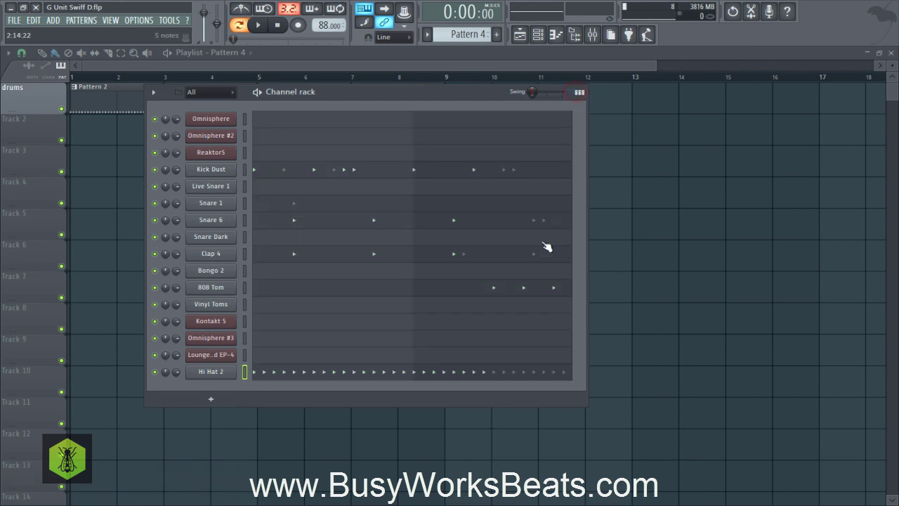
pyautogui.click(496, 288)
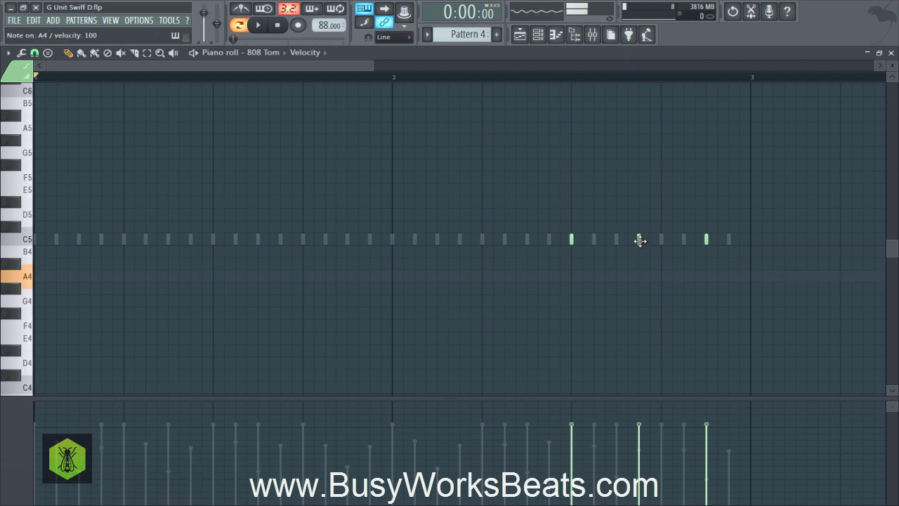
pyautogui.moveTo(639, 239); pyautogui.dragTo(638, 276)
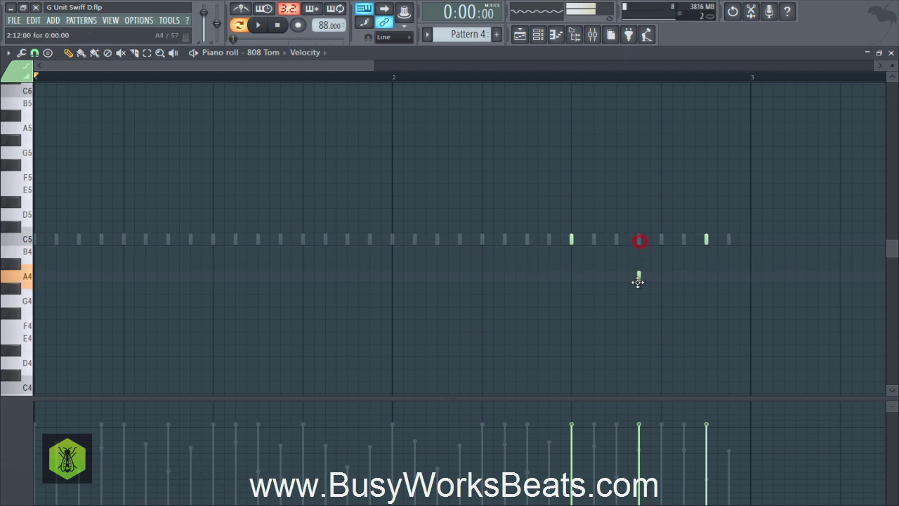
pyautogui.click(707, 242)
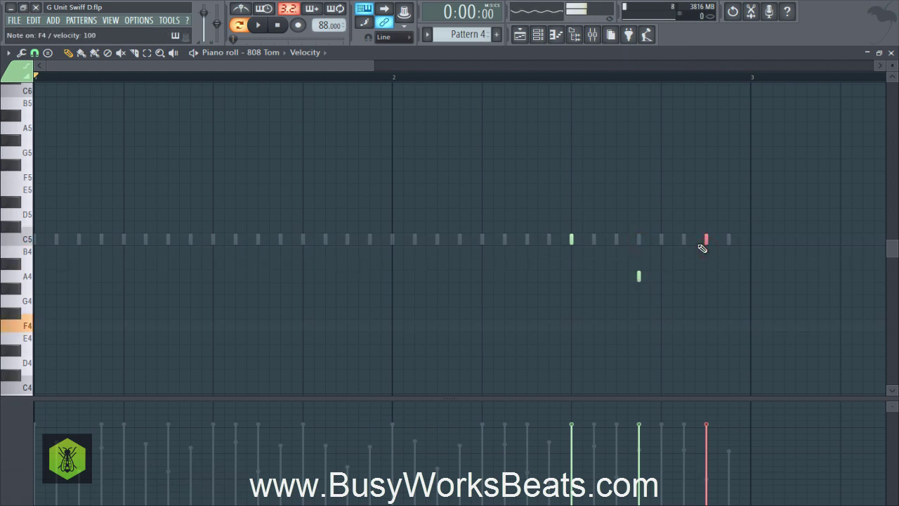
pyautogui.moveTo(705, 239); pyautogui.dragTo(705, 321)
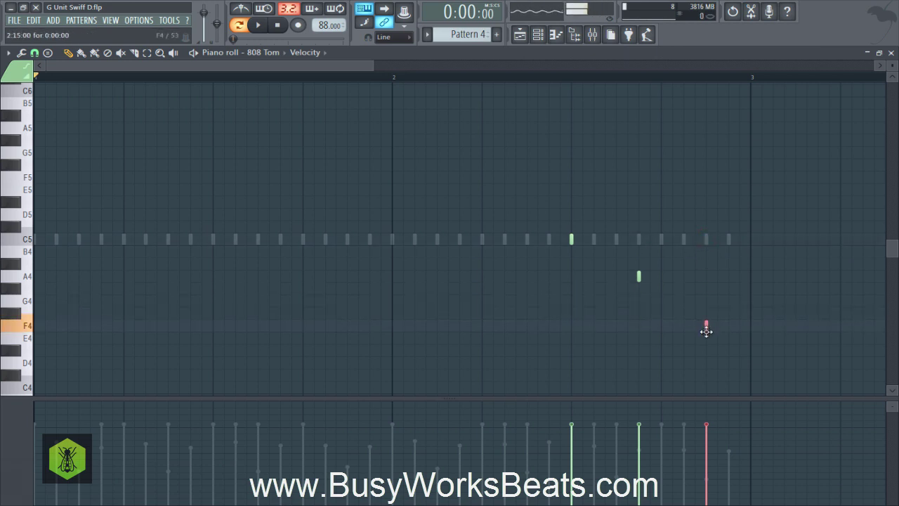
pyautogui.press('space')
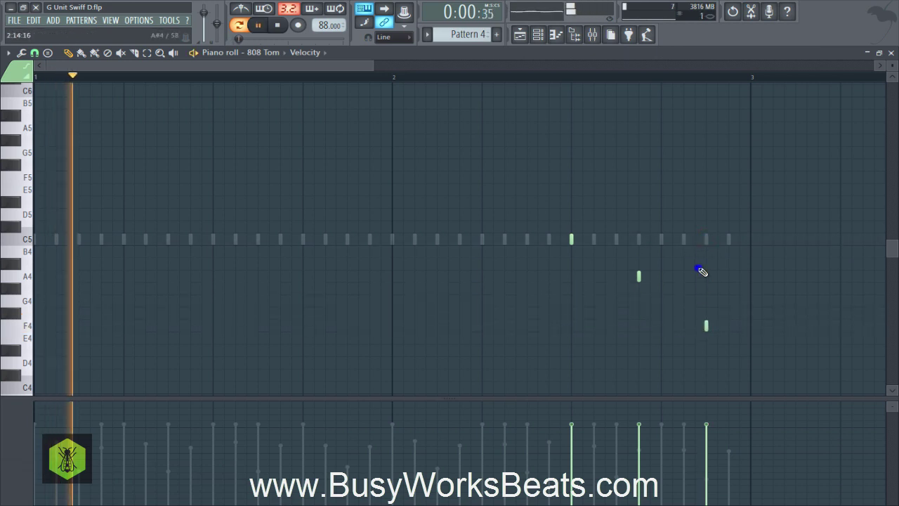
# Close the 808 Tom piano roll, stopping playback, and switch the channel rack to the step sequencer view
pyautogui.click(892, 54)
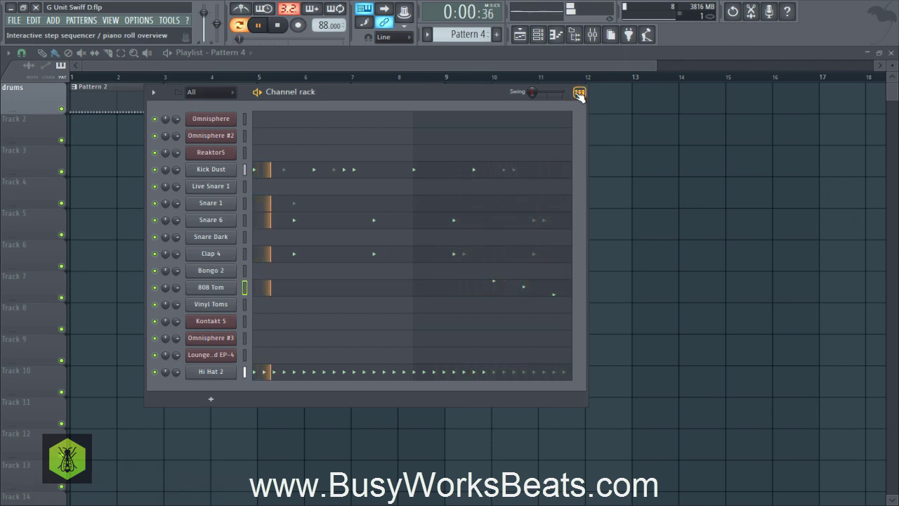
pyautogui.press('space')
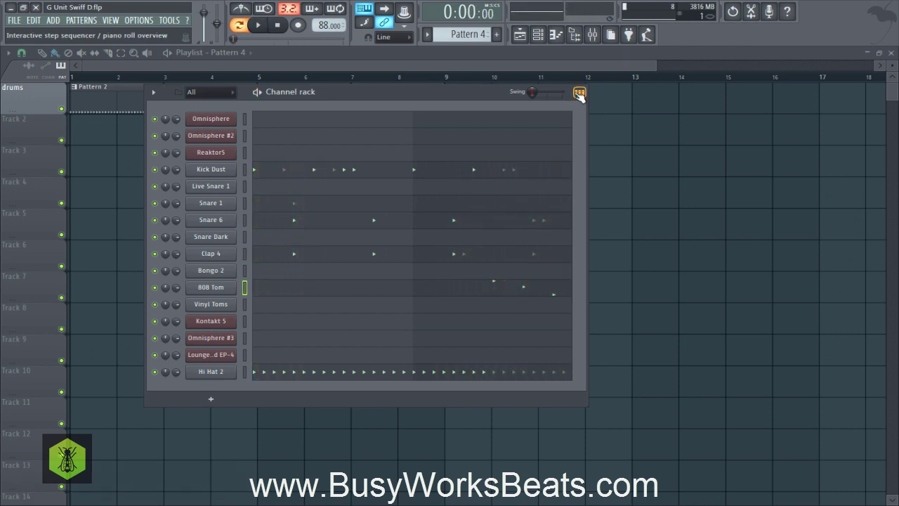
pyautogui.click(580, 92)
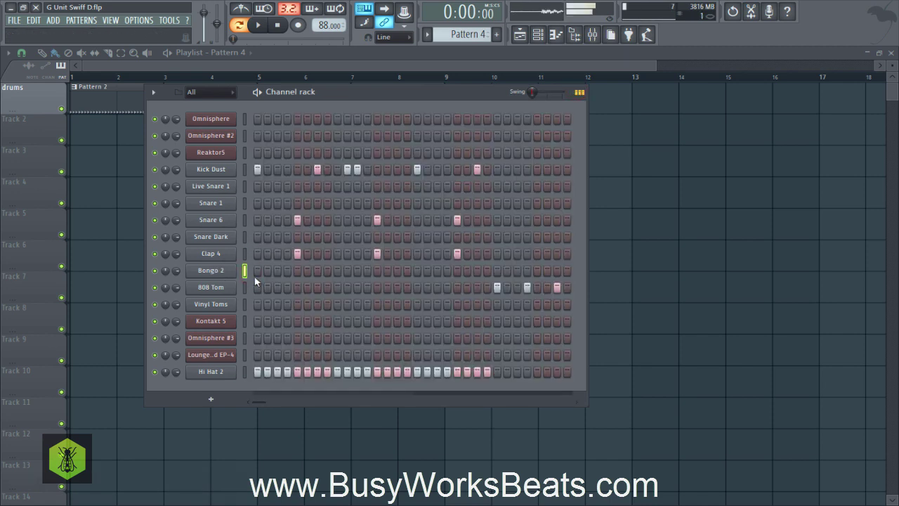
# Switch to the empty Pattern 5 and audition the Bongo 2 channel over the song's drums
pyautogui.click(244, 186)
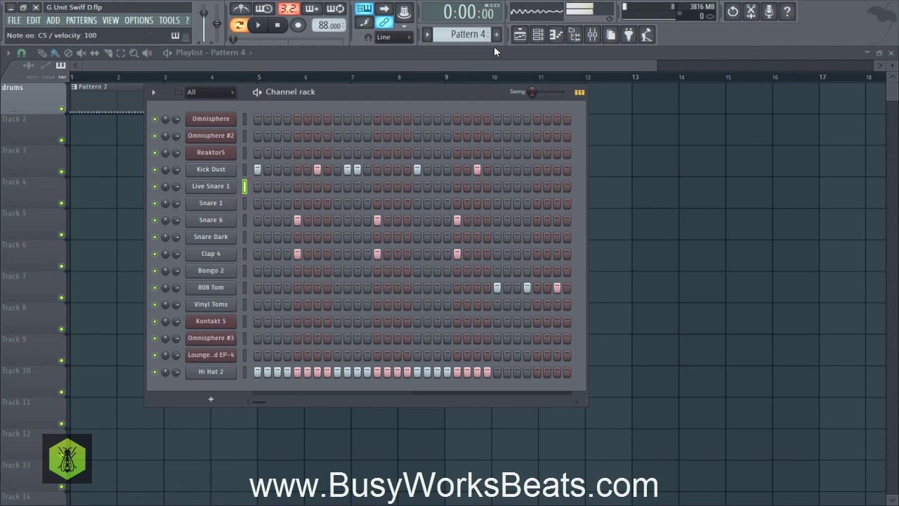
pyautogui.scroll(-1, 479, 35)
pyautogui.scroll(-1, 479, 35)
pyautogui.click(245, 271)
pyautogui.press('space')
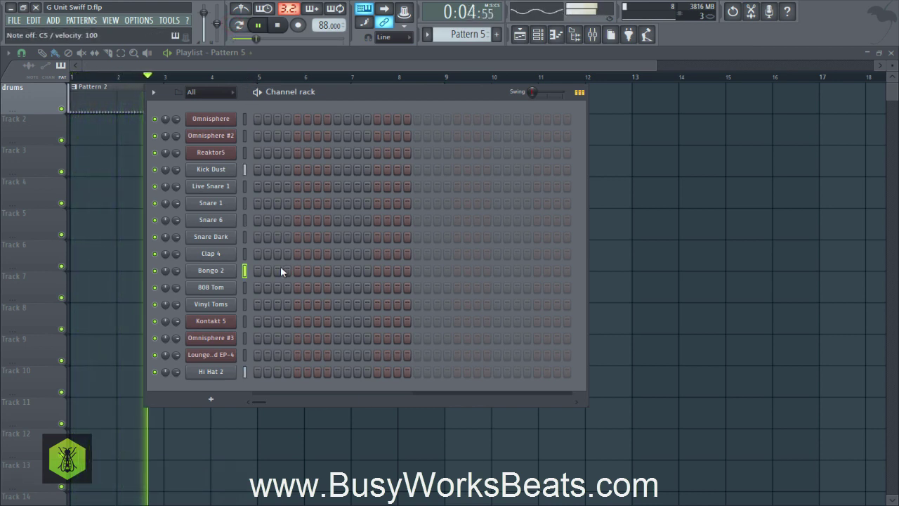
pyautogui.click(612, 253)
pyautogui.press('space')
# Place Pattern 5 at bar 1 of Track 2 in the playlist and rename the track bongo
pyautogui.moveTo(141, 138); pyautogui.dragTo(68, 137)
pyautogui.rightClick(44, 117)
pyautogui.click(59, 121)
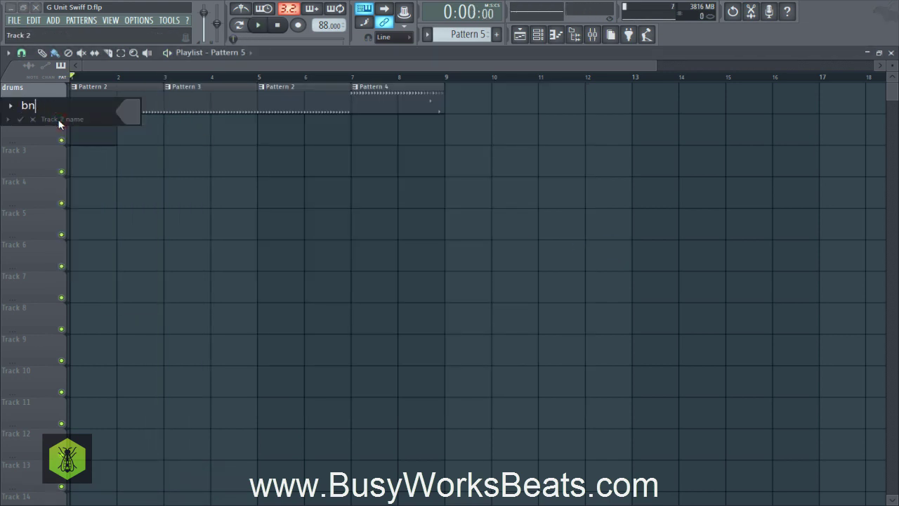
pyautogui.write('bongo')
pyautogui.press('Return')
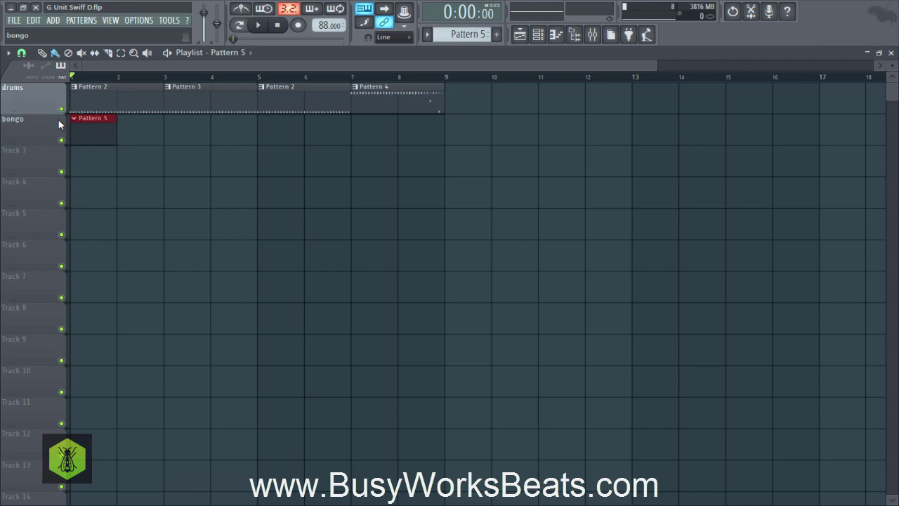
# Add a Bongo 2 hit on step 5 of Pattern 5 and lower the Bongo 2 mixer track's volume
pyautogui.click(537, 35)
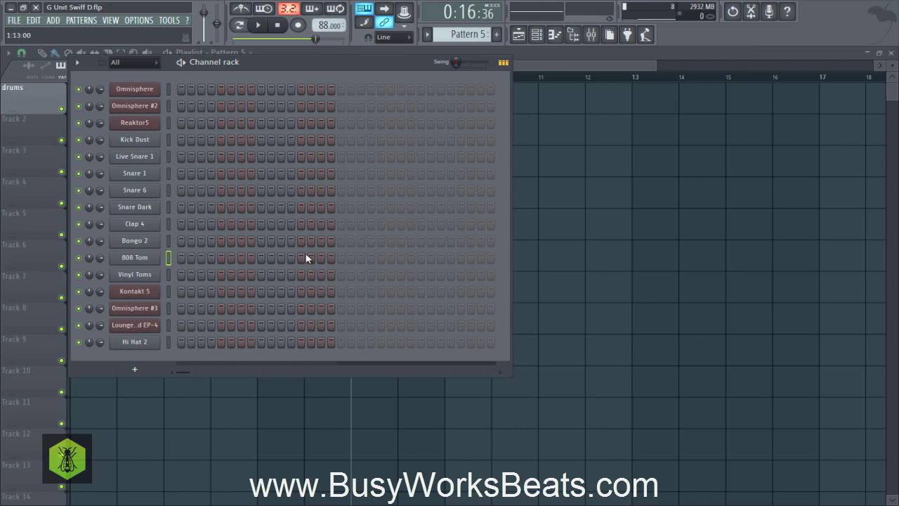
pyautogui.click(220, 243)
pyautogui.click(149, 242)
pyautogui.click(594, 36)
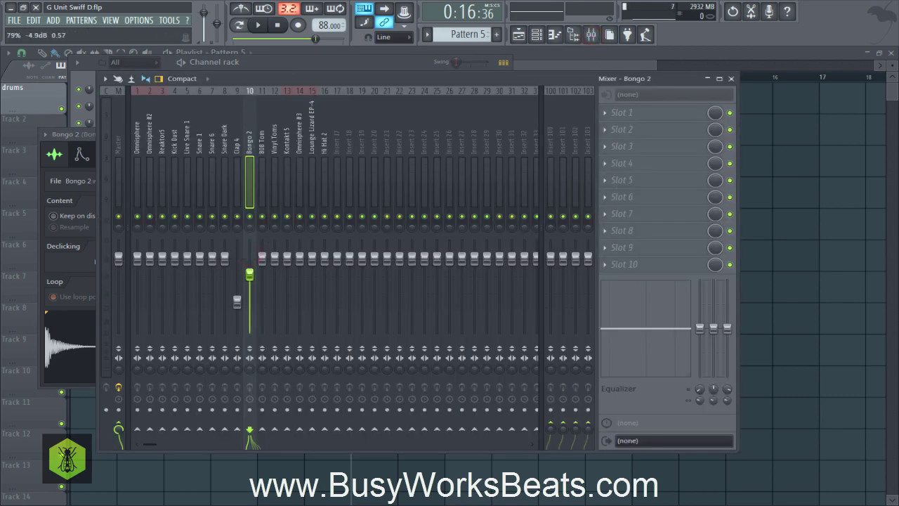
pyautogui.moveTo(250, 274); pyautogui.dragTo(249, 284)
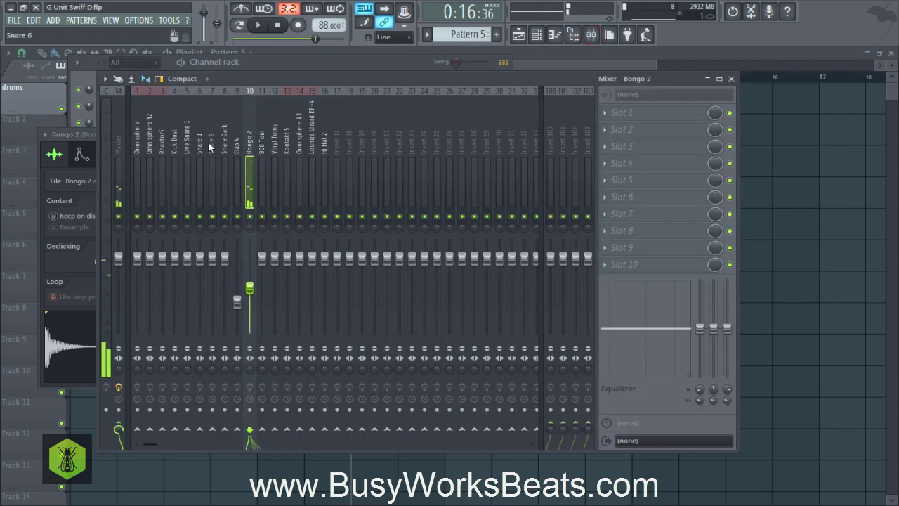
# Save the project and place Pattern 5 at bar 1 of Track 2 in the playlist
pyautogui.click(77, 66)
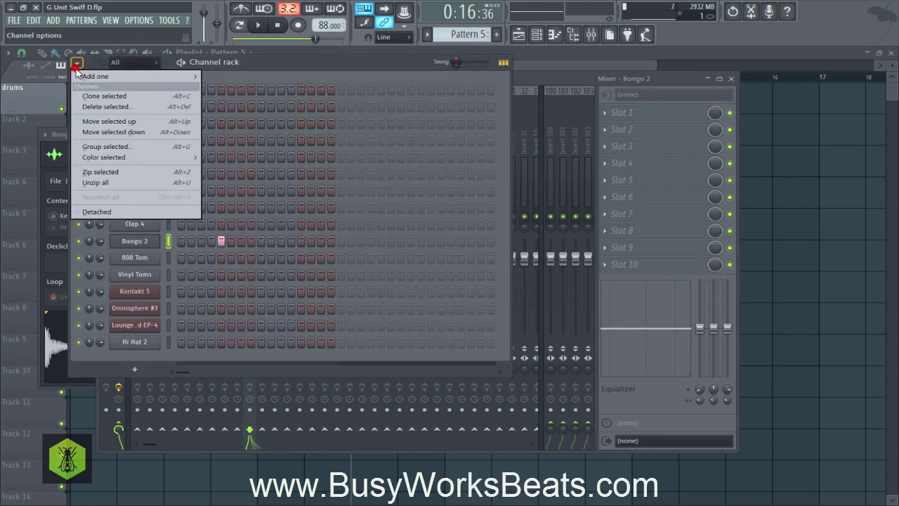
pyautogui.click(290, 64)
pyautogui.hotkey('ctrl', 's')
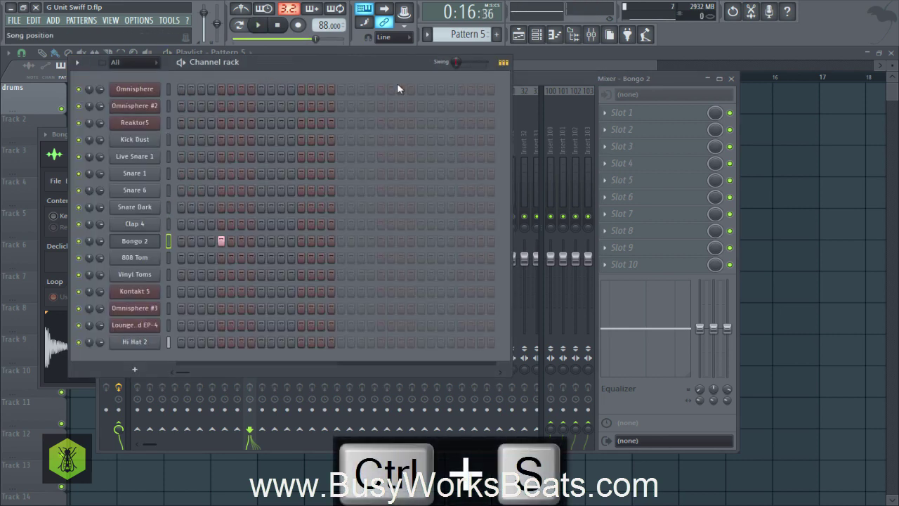
pyautogui.press('F12')
pyautogui.click(121, 134)
pyautogui.moveTo(87, 128); pyautogui.dragTo(77, 129)
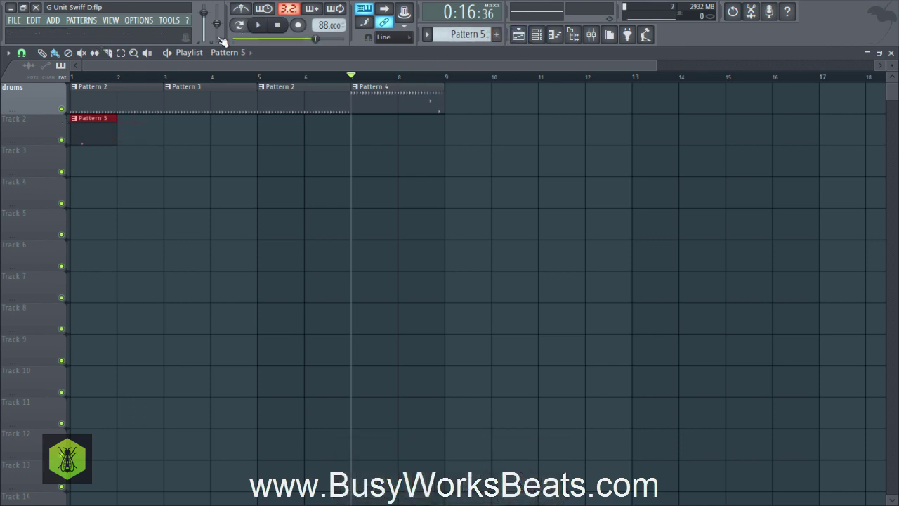
# Play the song from the start and paint Pattern 5 along Track 2 from bar 2 to bar 8
pyautogui.click(280, 25)
pyautogui.press('space')
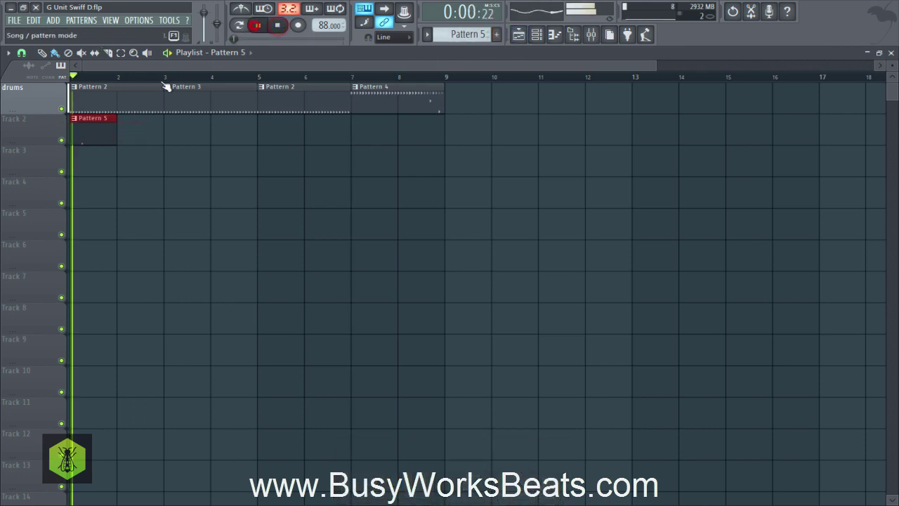
pyautogui.click(120, 133)
pyautogui.moveTo(162, 137); pyautogui.dragTo(407, 130)
# Add Bongo 2 hits on steps 8, 10 and 13, and in the second bar on steps 21, 24, 26, 29, 31 and 32
pyautogui.click(536, 35)
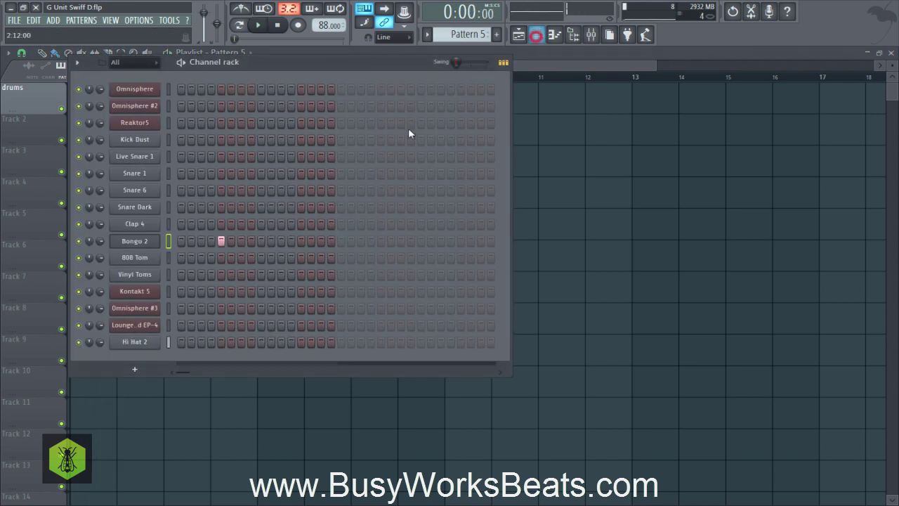
pyautogui.press('space')
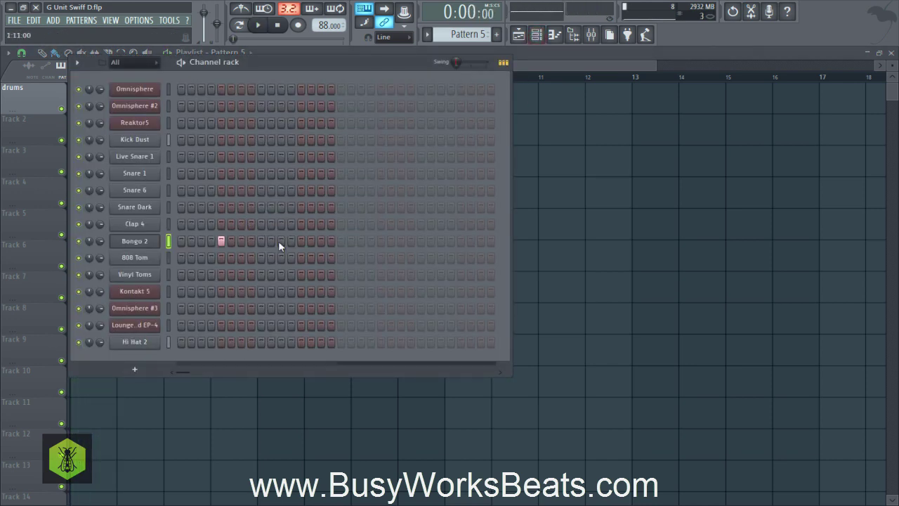
pyautogui.press('space')
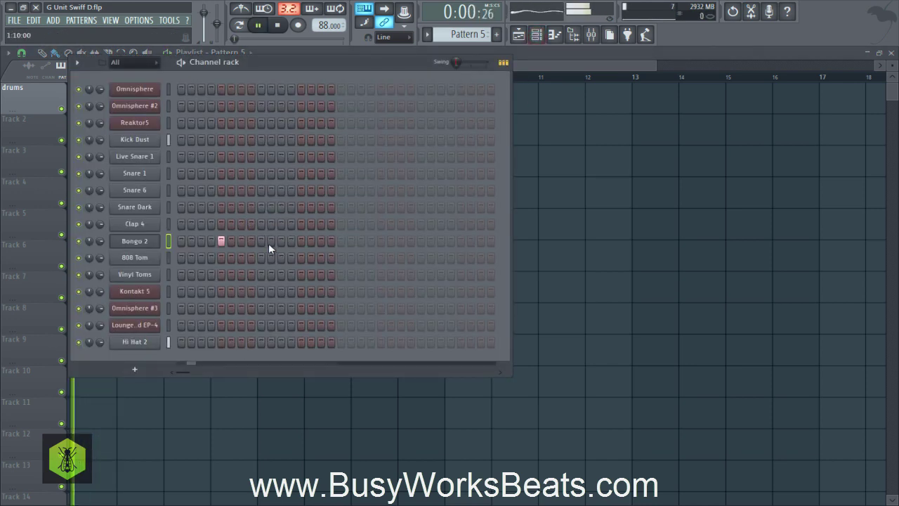
pyautogui.click(271, 242)
pyautogui.press('space')
pyautogui.click(251, 241)
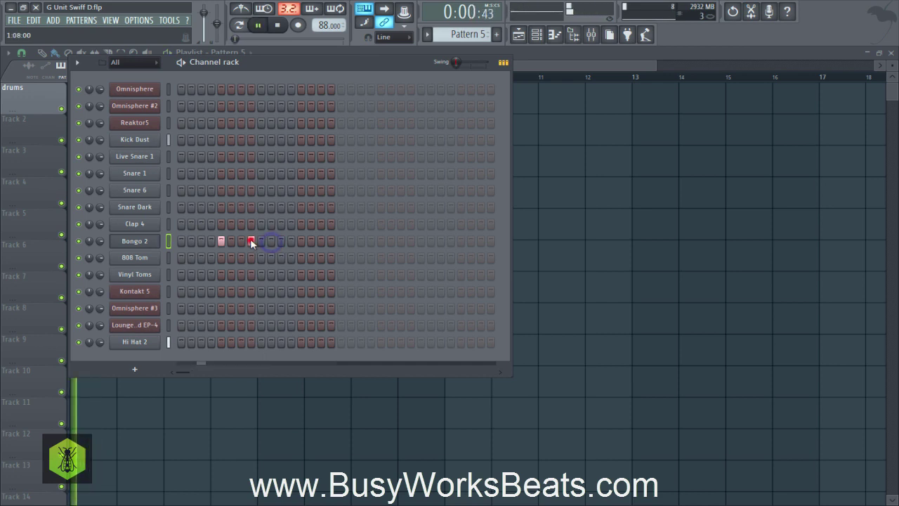
pyautogui.click(301, 241)
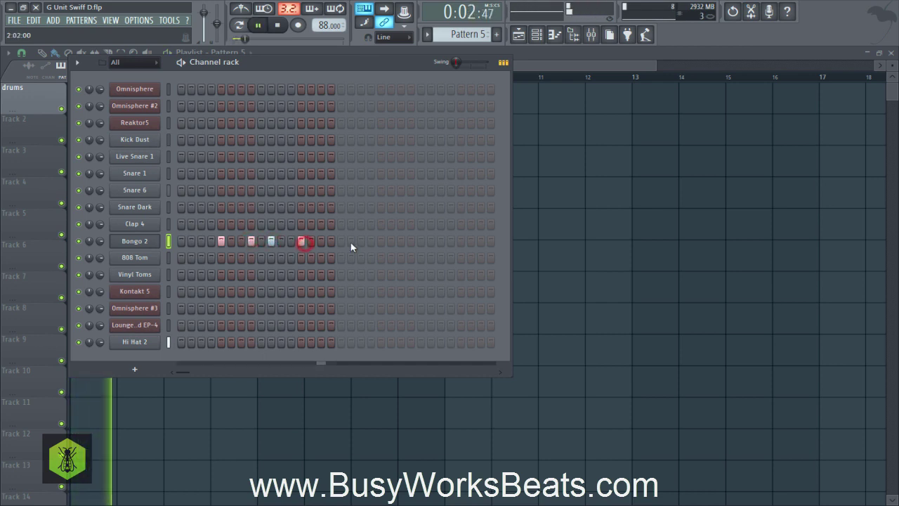
pyautogui.press('space')
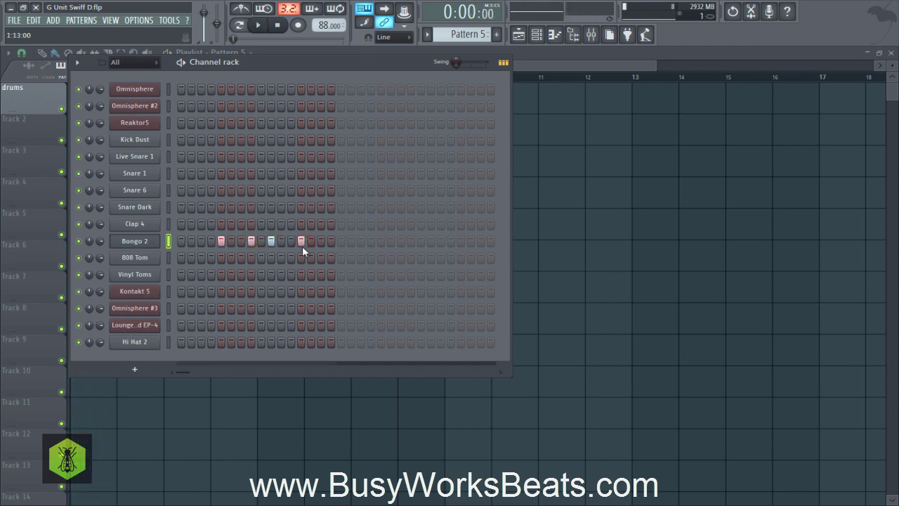
pyautogui.click(380, 241)
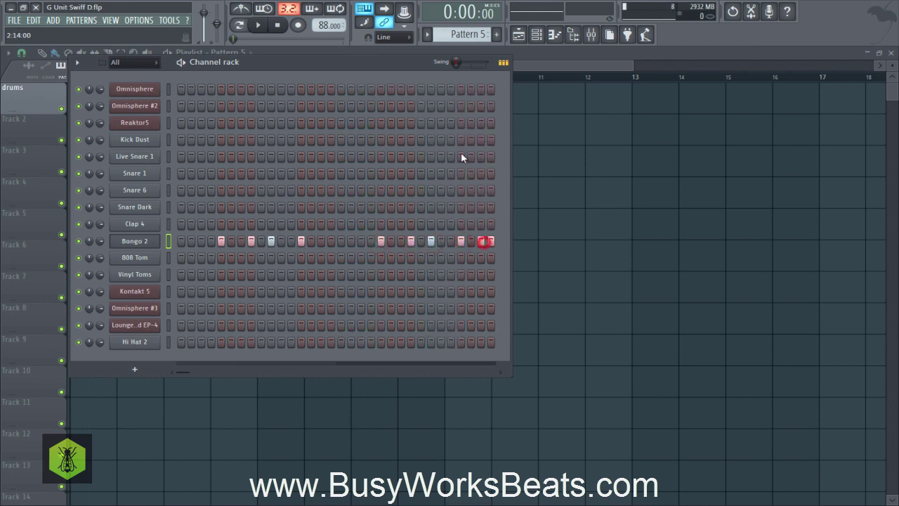
# Lower Bongo 2's velocities: each bar's second note to about 60%, the second-to-last note to about 40% and the last to about 67%
pyautogui.click(503, 63)
pyautogui.click(382, 241)
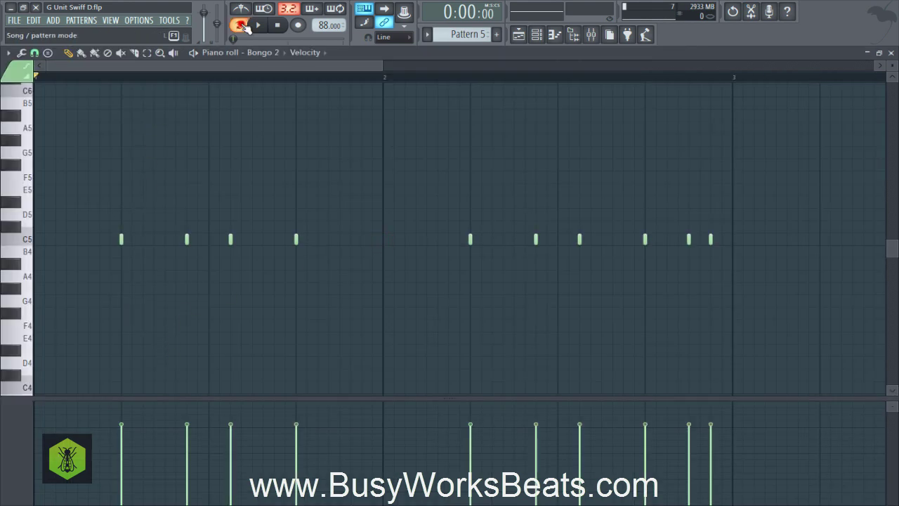
pyautogui.press('space')
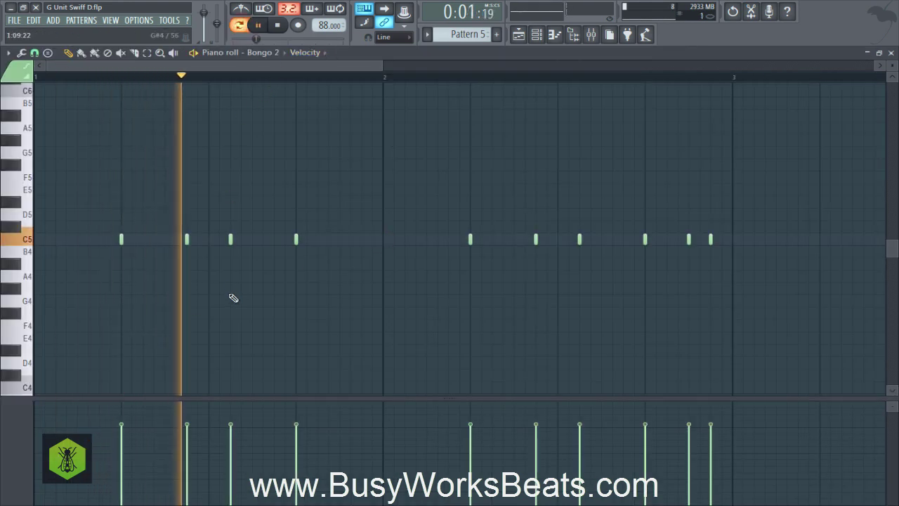
pyautogui.click(191, 446)
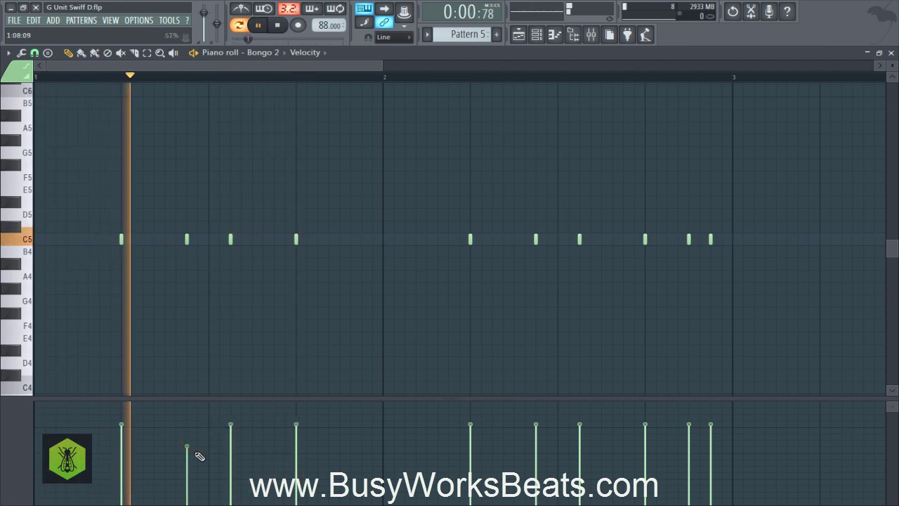
pyautogui.click(537, 444)
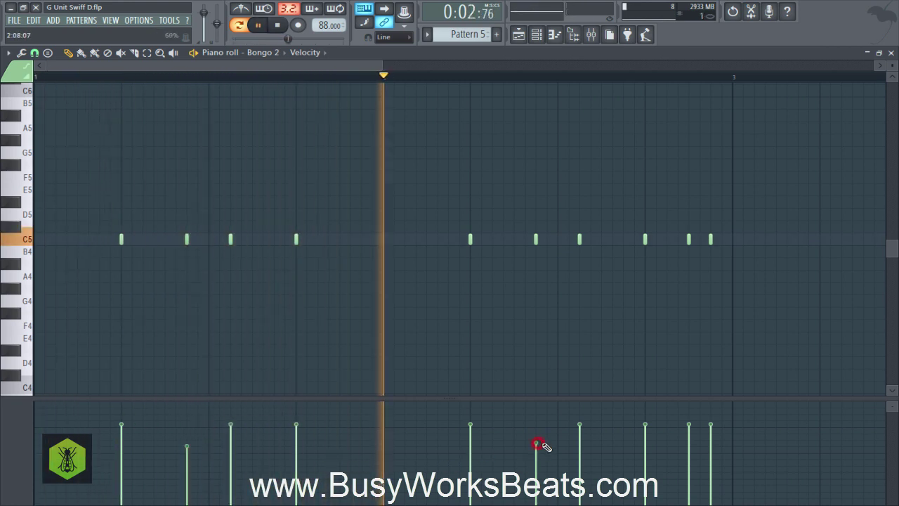
pyautogui.click(689, 448)
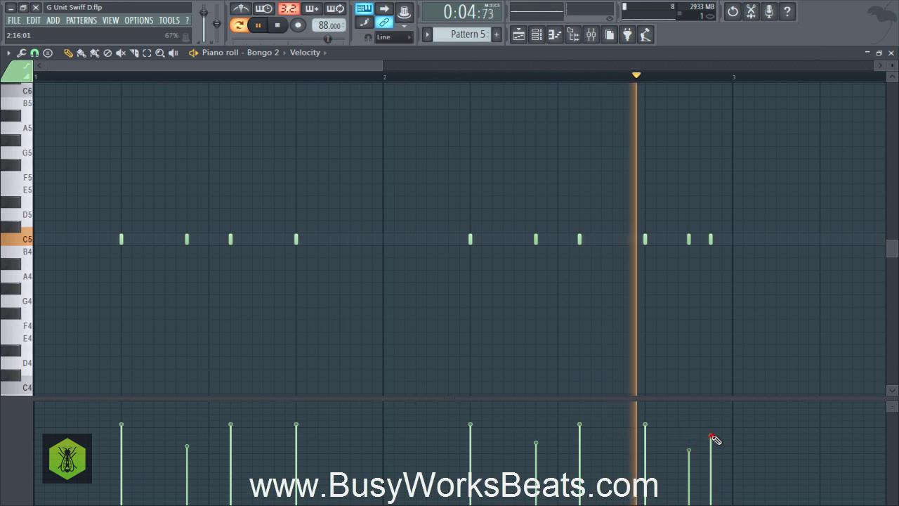
pyautogui.click(689, 465)
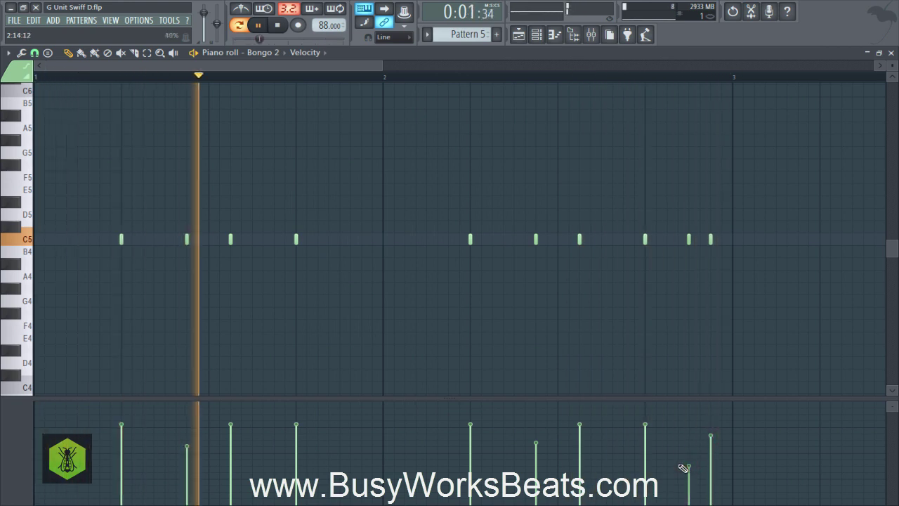
pyautogui.press('space')
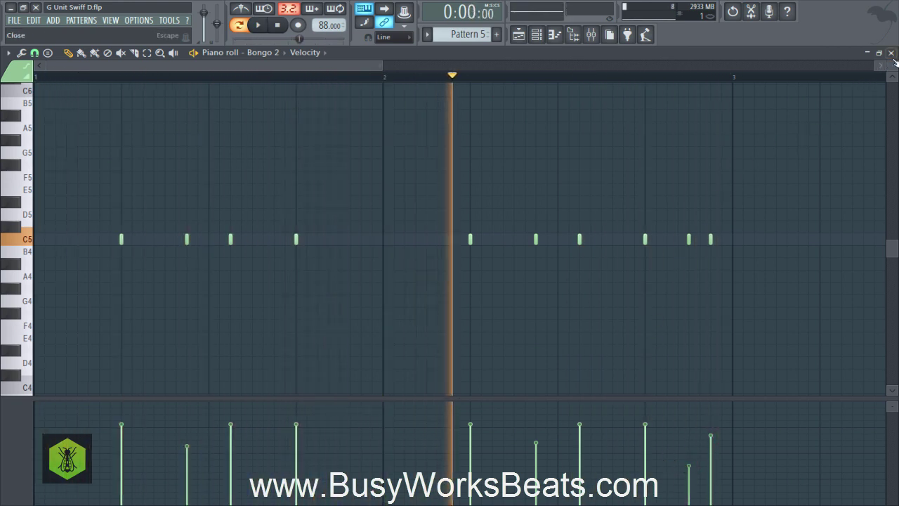
pyautogui.click(890, 53)
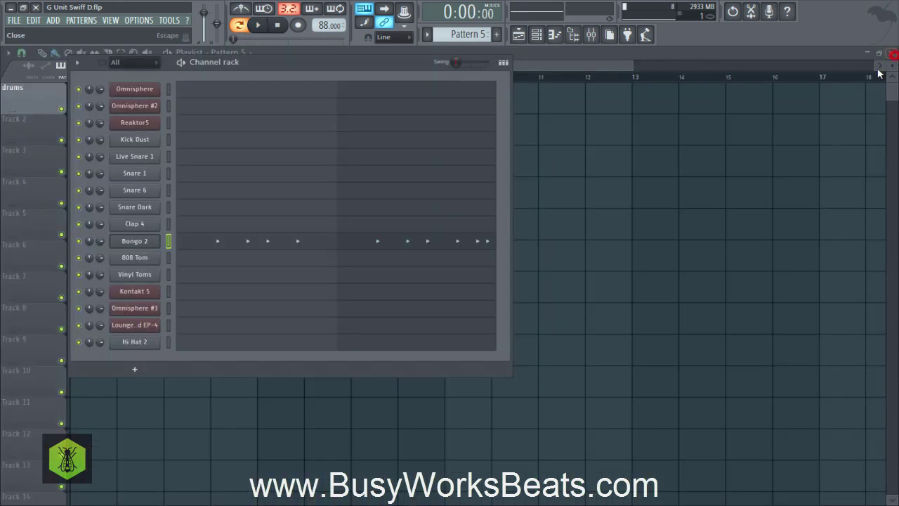
# Return the channel rack to step view, show Bongo 2's volume envelope settings and save the project
pyautogui.click(505, 62)
pyautogui.click(133, 241)
pyautogui.click(79, 153)
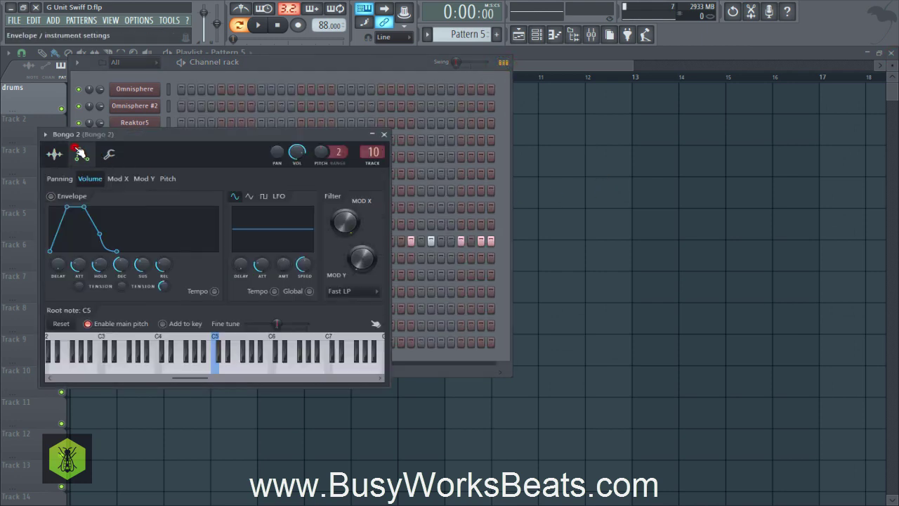
pyautogui.click(296, 65)
pyautogui.hotkey('ctrl', 's')
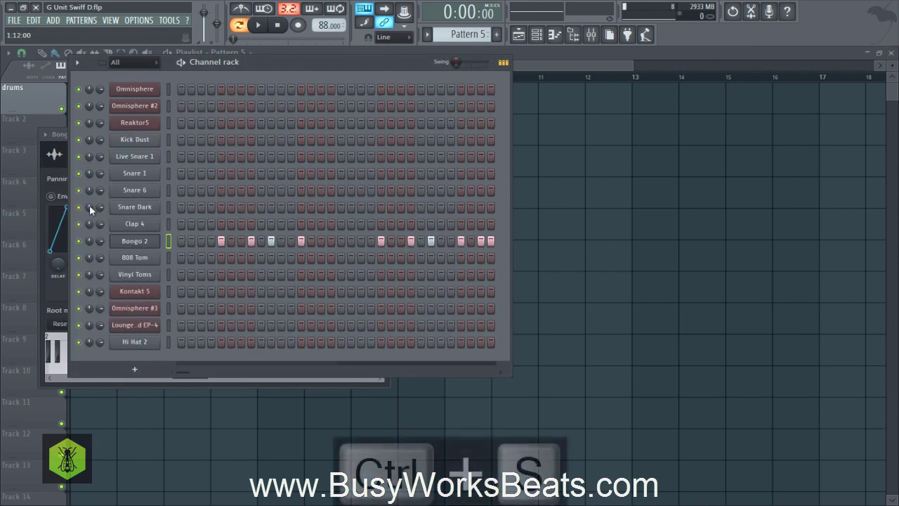
# Enable Bongo 2's volume envelope with attack, hold, sustain and release at zero, and shorten its decay while auditioning the sound
pyautogui.click(38, 180)
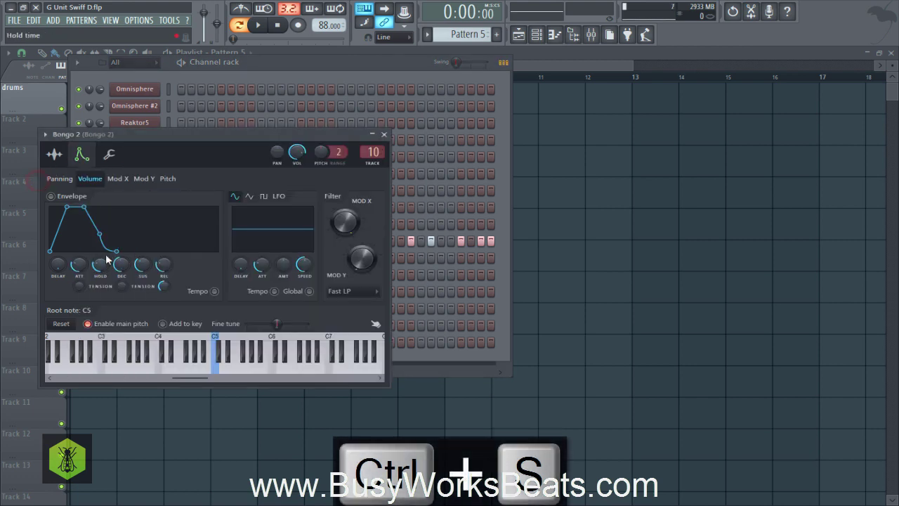
pyautogui.moveTo(80, 265)
pyautogui.mouseDown()
pyautogui.moveTo(79, 281)
pyautogui.moveTo(138, 281)
pyautogui.mouseUp()
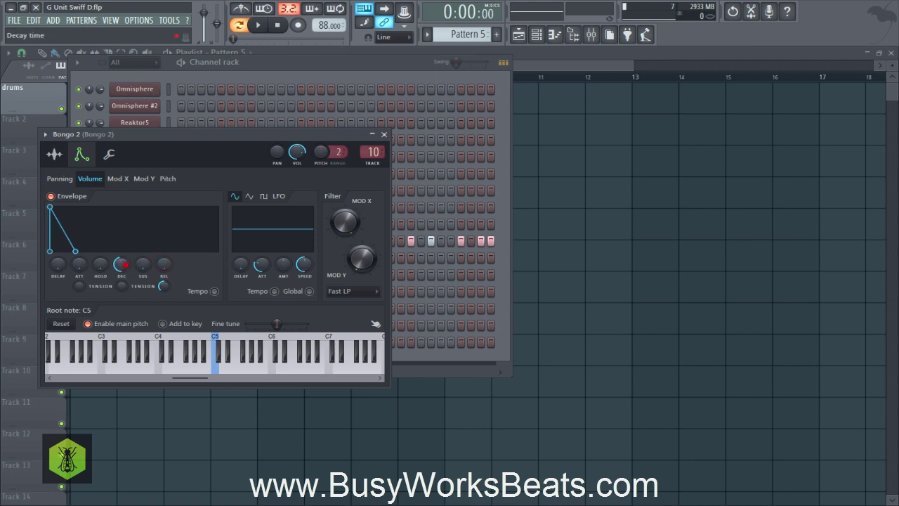
pyautogui.moveTo(122, 264)
pyautogui.mouseDown()
pyautogui.moveTo(122, 275)
pyautogui.moveTo(121, 257)
pyautogui.mouseUp()
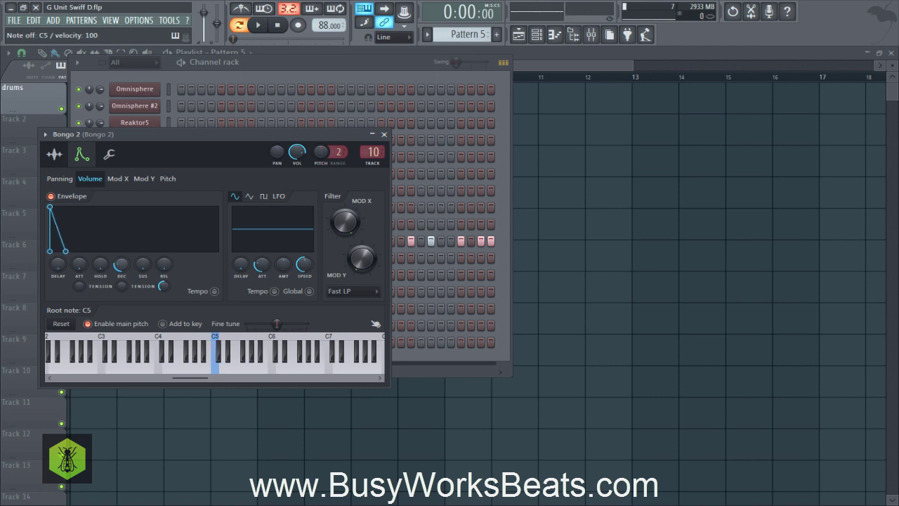
pyautogui.press('z')
pyautogui.moveTo(121, 262); pyautogui.dragTo(122, 281)
pyautogui.press('z')
# Show the mixer, play the arrangement in song mode and set Bongo 2's mixer level to about 67% (-8.1 dB)
pyautogui.click(591, 34)
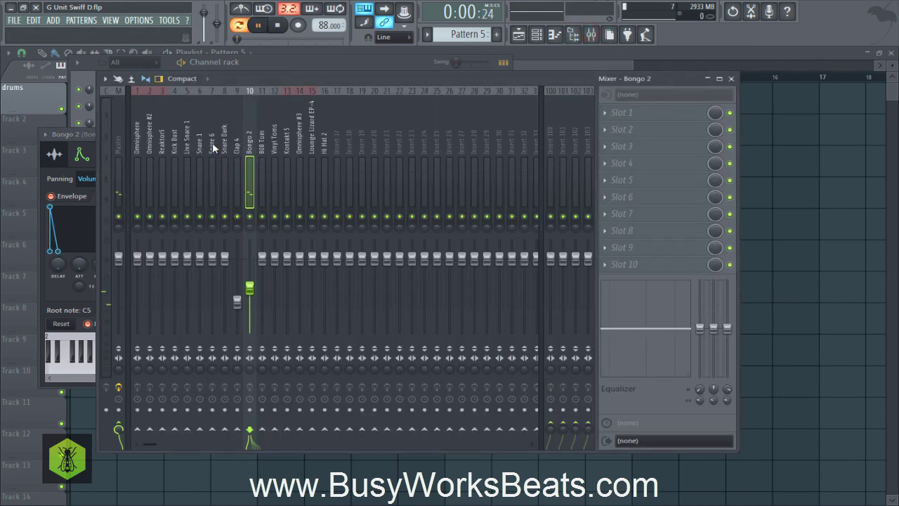
pyautogui.press('space')
pyautogui.click(254, 27)
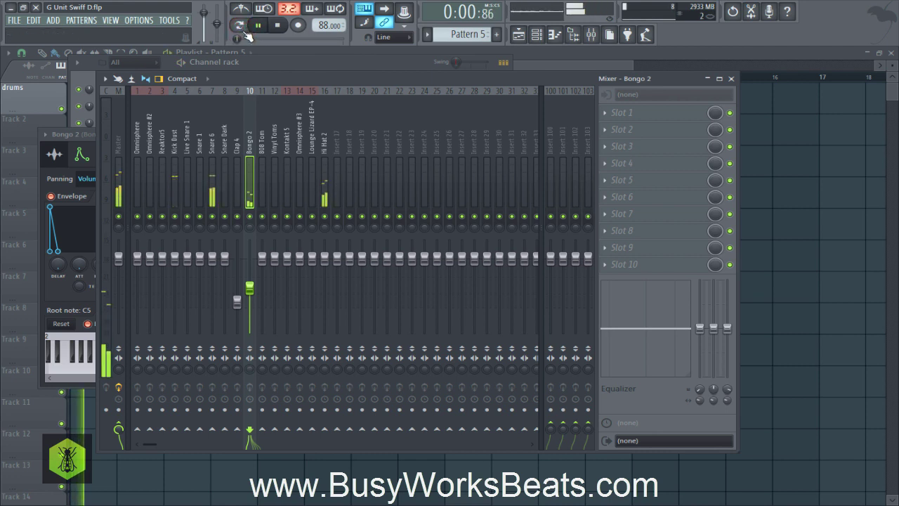
pyautogui.moveTo(249, 295); pyautogui.dragTo(249, 281)
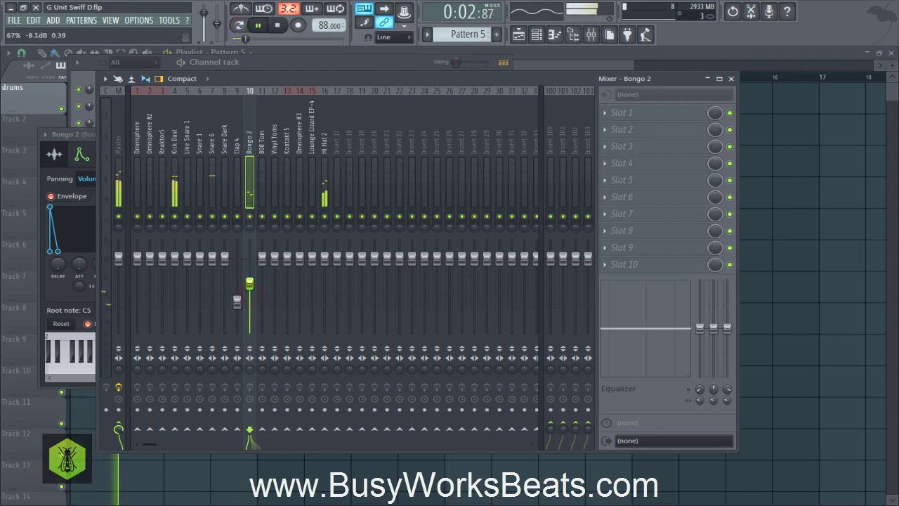
pyautogui.press('space')
# Load Fruity Stereo Enhancer into Bongo 2's first mixer effect slot and close its window
pyautogui.click(623, 112)
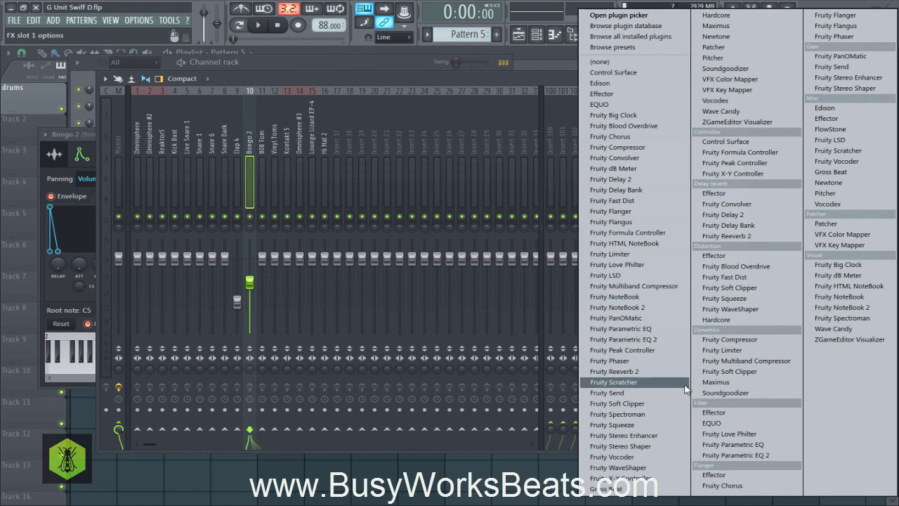
pyautogui.click(645, 437)
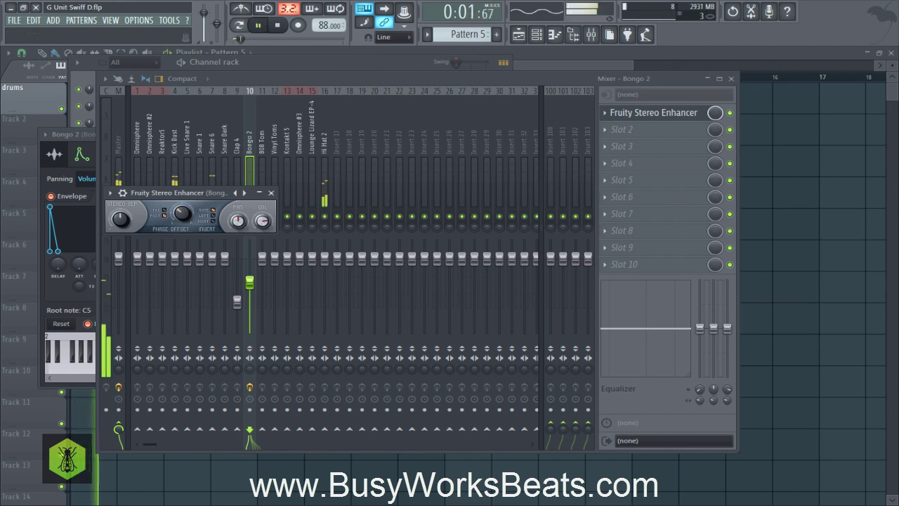
pyautogui.click(271, 194)
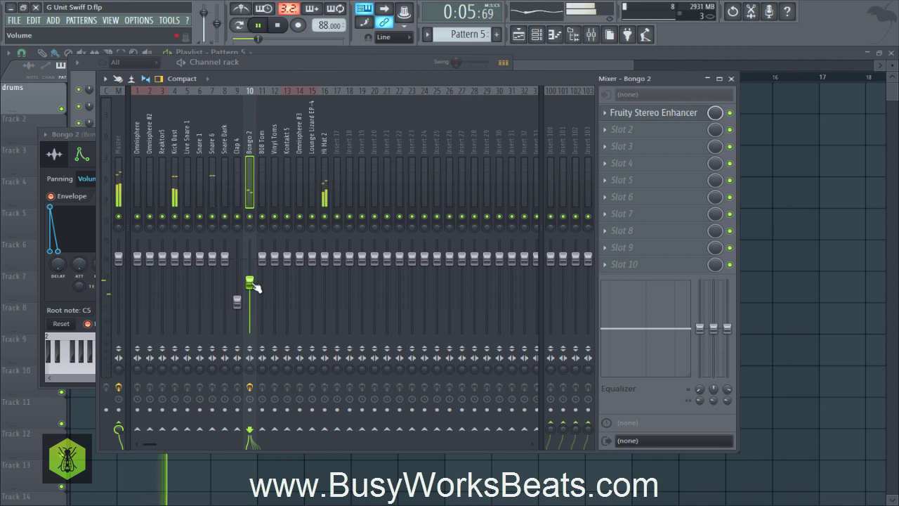
# Close the mixer and Bongo 2 settings, switch to Pattern 6, hide the channel rack and save the project
pyautogui.click(731, 78)
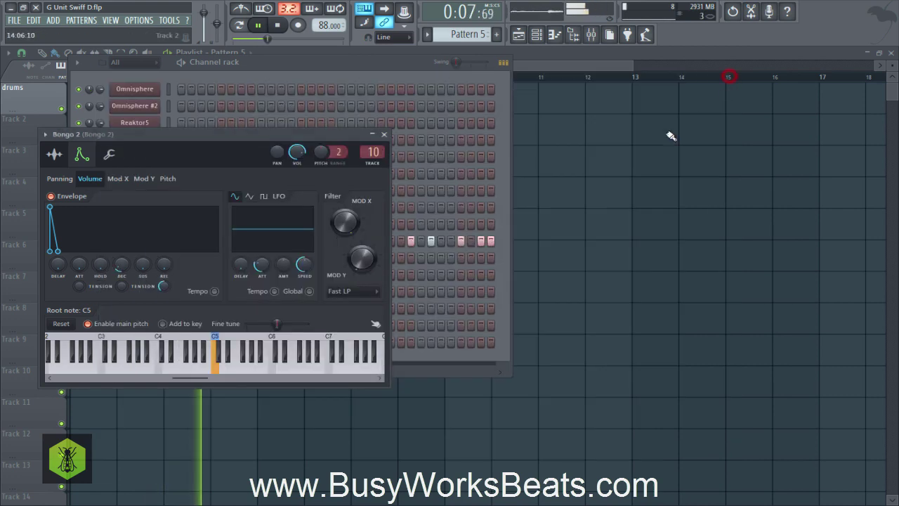
pyautogui.click(385, 134)
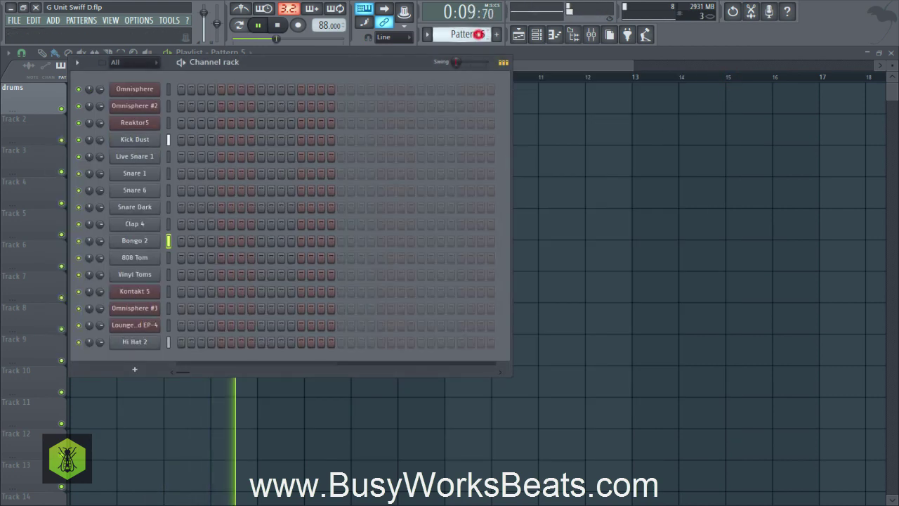
pyautogui.press('F6')
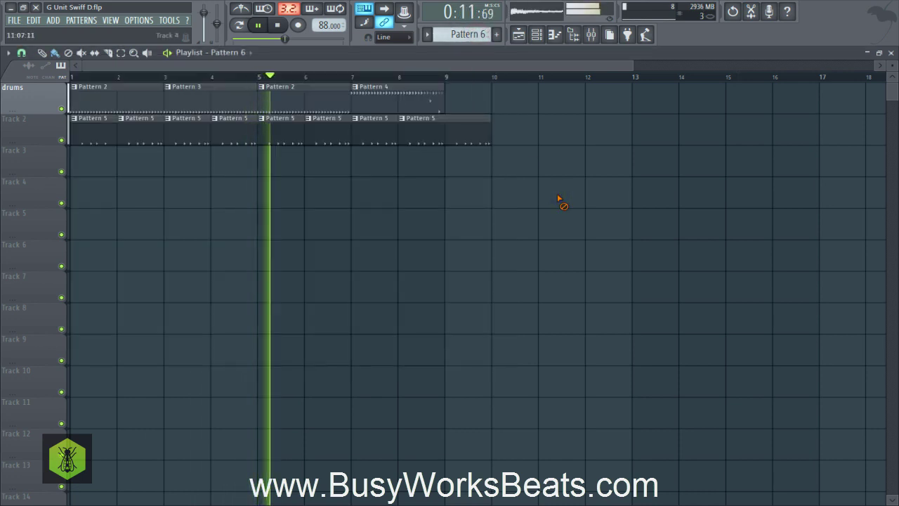
pyautogui.hotkey('ctrl', 's')
pyautogui.press('space')
# Make the Pattern 5 clip at bar 4 unique and open its Bongo 2 notes for editing
pyautogui.rightClick(217, 126)
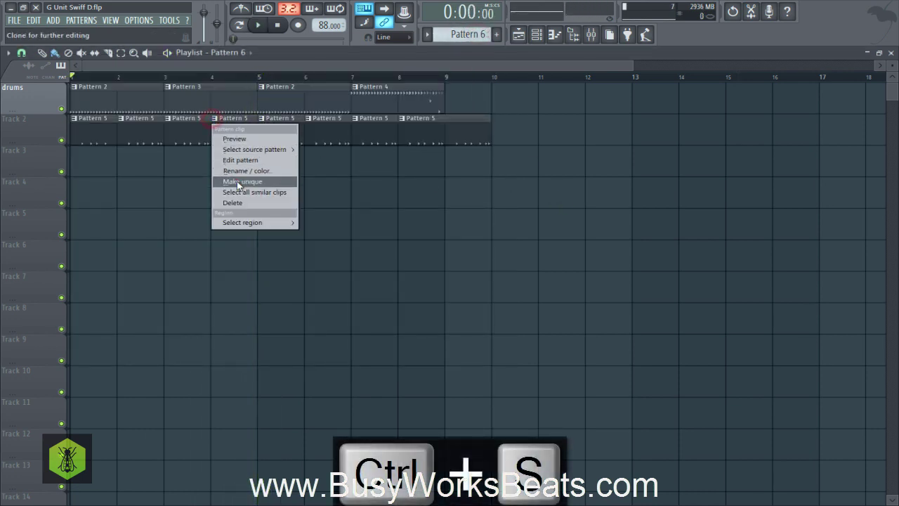
pyautogui.click(236, 181)
pyautogui.rightClick(218, 127)
pyautogui.click(241, 157)
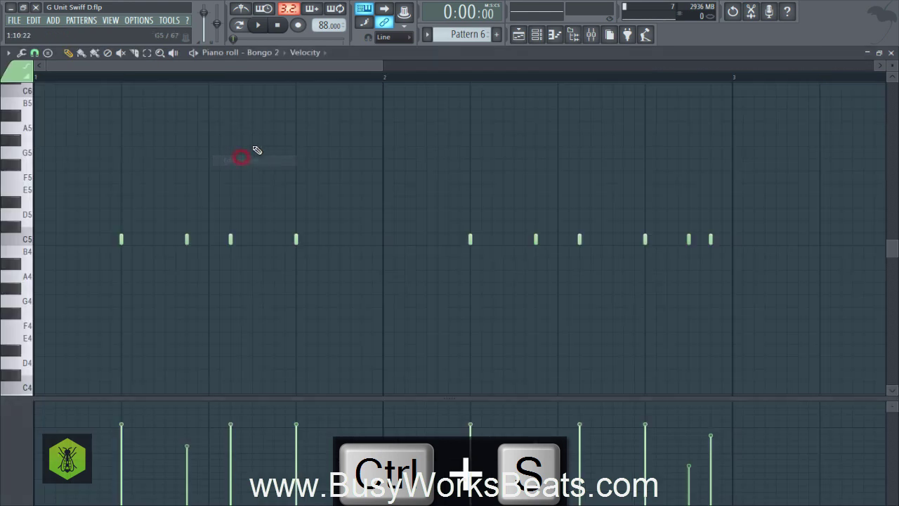
# Set a finer piano roll snap and add two quick C5 notes, a third of a step apart, after bar 2's last bongo hit
pyautogui.scroll(4, 663, 116)
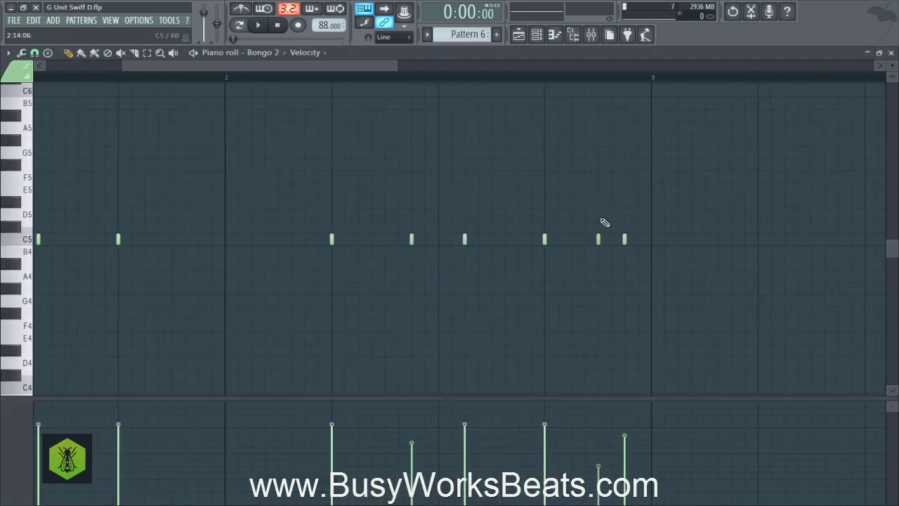
pyautogui.moveTo(539, 69); pyautogui.dragTo(292, 64)
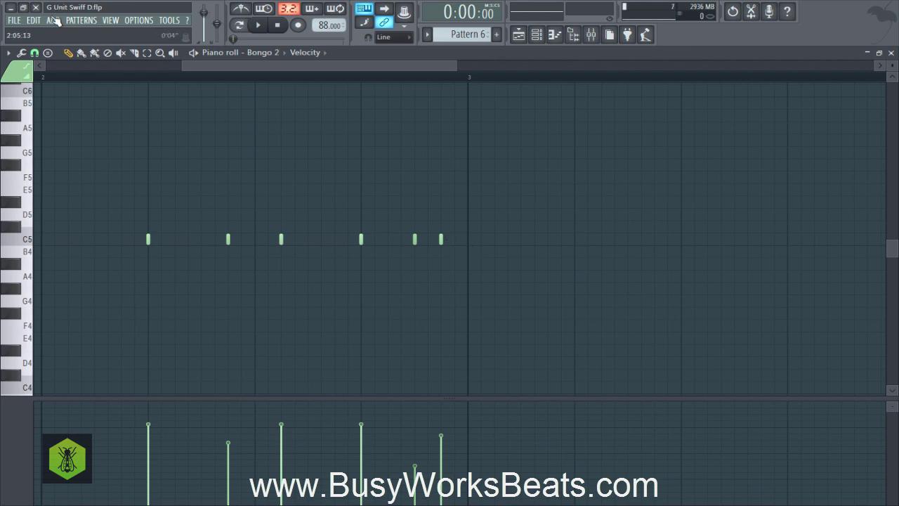
pyautogui.click(34, 53)
pyautogui.click(50, 148)
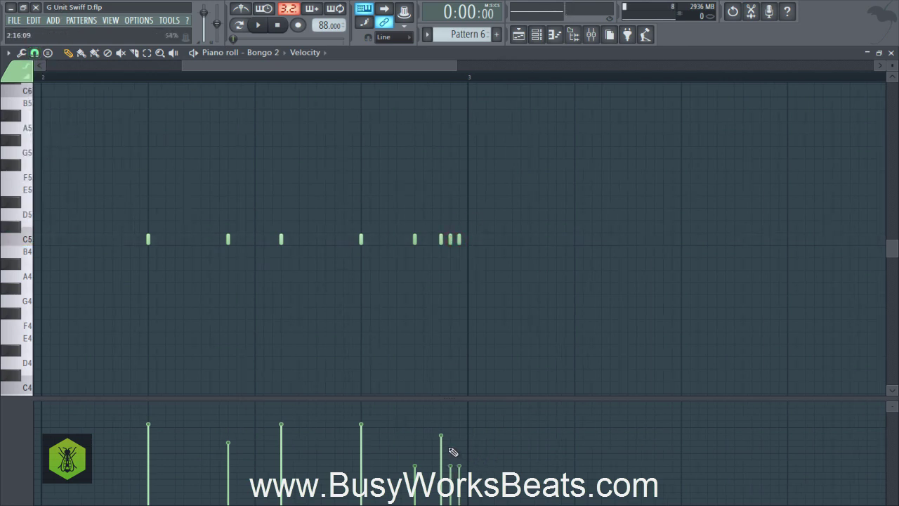
# Shape the velocities of bar 2's last three bongo notes into a rising roll, auditioning it, and return to the playlist in song mode
pyautogui.click(393, 76)
pyautogui.click(326, 74)
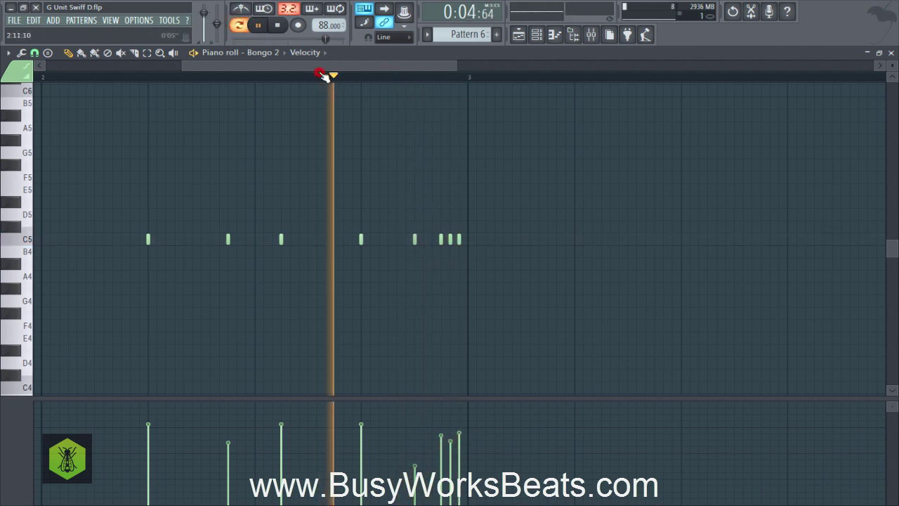
pyautogui.click(442, 451)
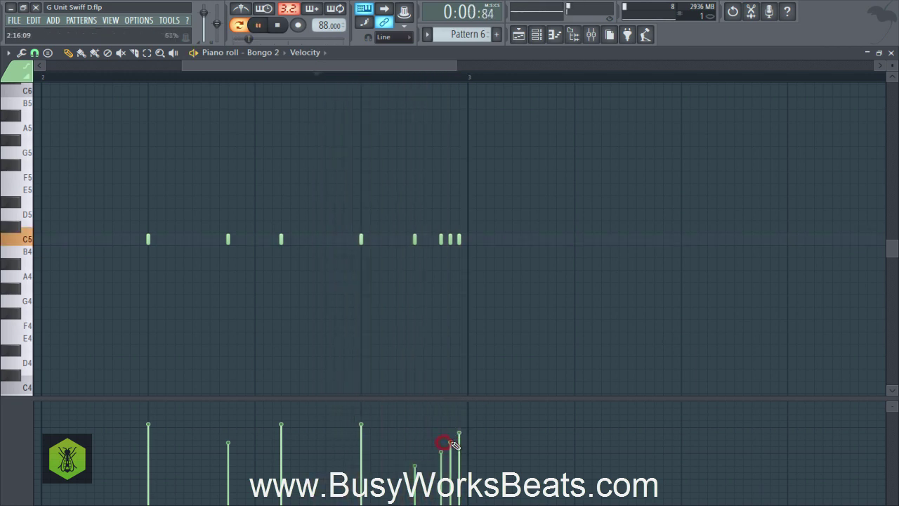
pyautogui.press('space')
pyautogui.click(316, 75)
pyautogui.click(237, 26)
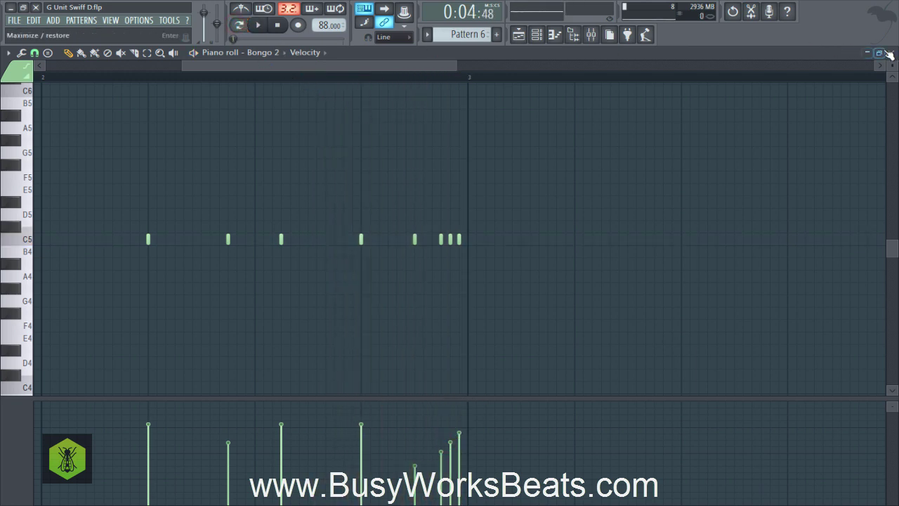
pyautogui.click(890, 53)
# Delete all the overlapping Pattern 5 and Pattern 6 clips from Track 2
pyautogui.click(709, 198)
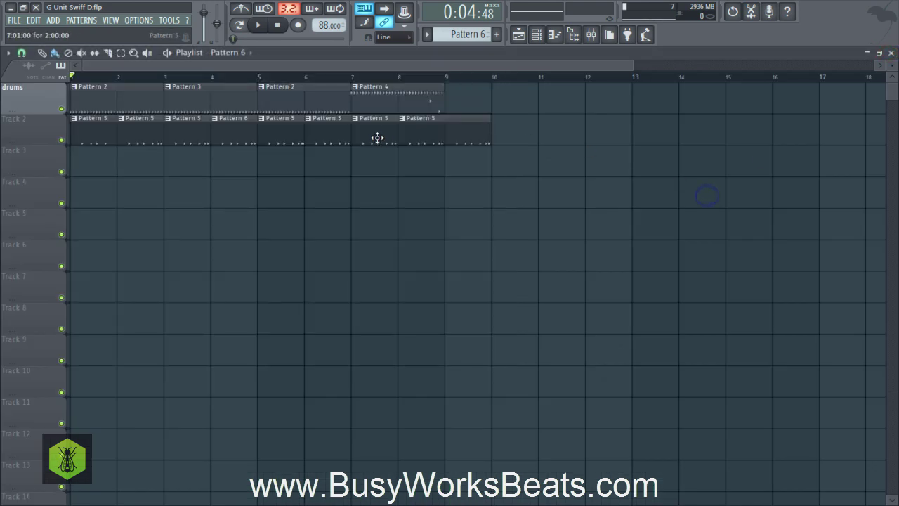
pyautogui.rightClick(443, 137)
pyautogui.rightClick(383, 132)
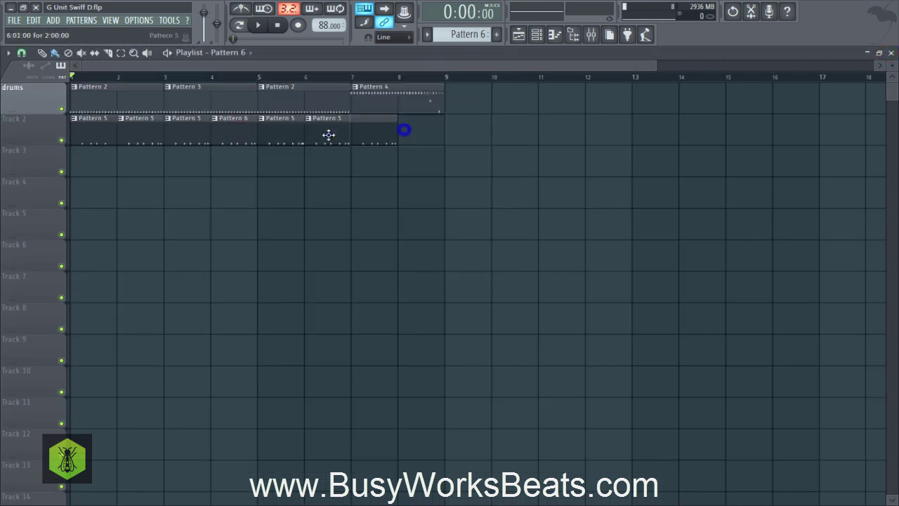
pyautogui.rightClick(327, 135)
pyautogui.rightClick(269, 128)
pyautogui.rightClick(221, 123)
pyautogui.rightClick(191, 121)
pyautogui.rightClick(124, 133)
# Place Pattern 6 clips at bars 1 and 3 on Track 2 and change the first clip's source to Pattern 5
pyautogui.moveTo(133, 135); pyautogui.dragTo(95, 122)
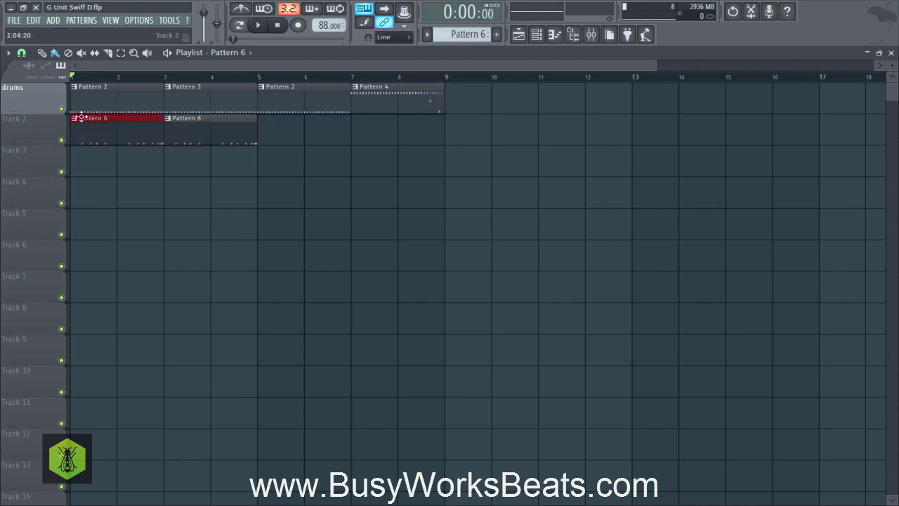
pyautogui.click(75, 123)
pyautogui.moveTo(115, 149)
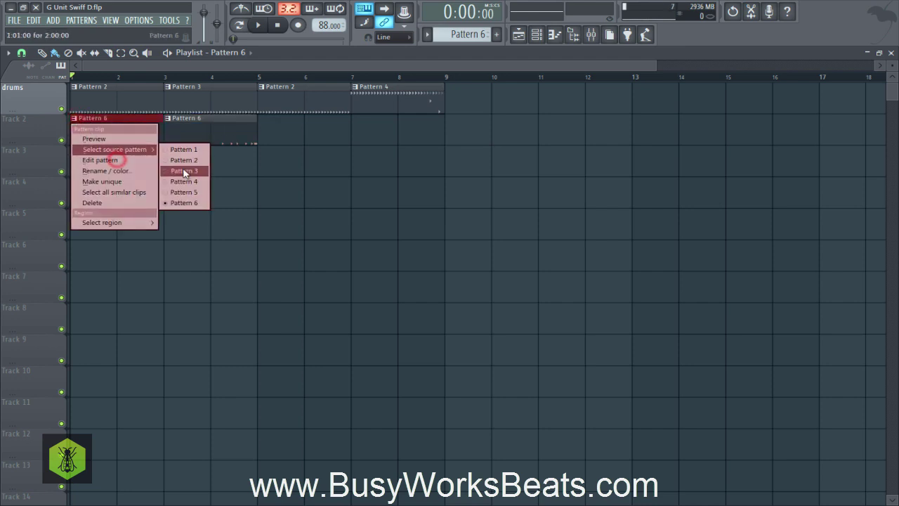
pyautogui.click(185, 194)
# Duplicate the Pattern 5 and Pattern 6 clips to fill bars 5 to 8 on Track 2
pyautogui.moveTo(277, 142); pyautogui.dragTo(95, 131)
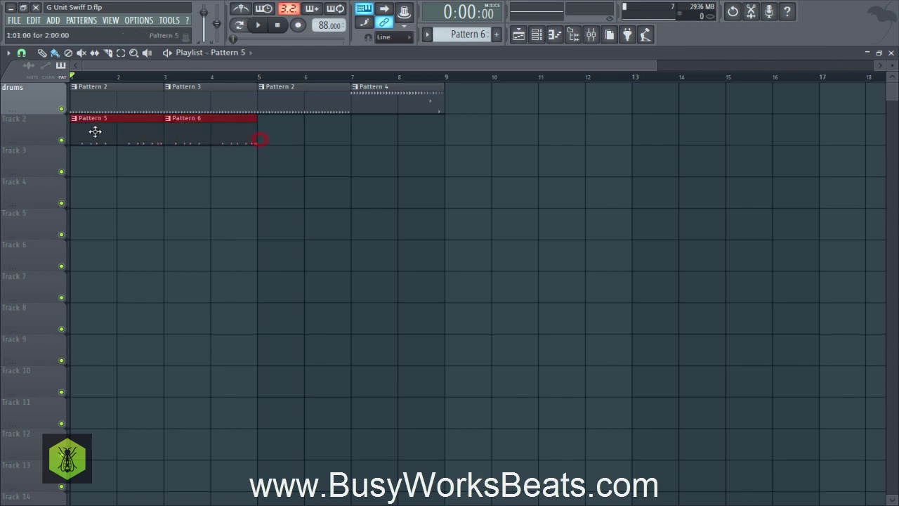
pyautogui.hotkey('ctrl', 'b')
pyautogui.click(282, 166)
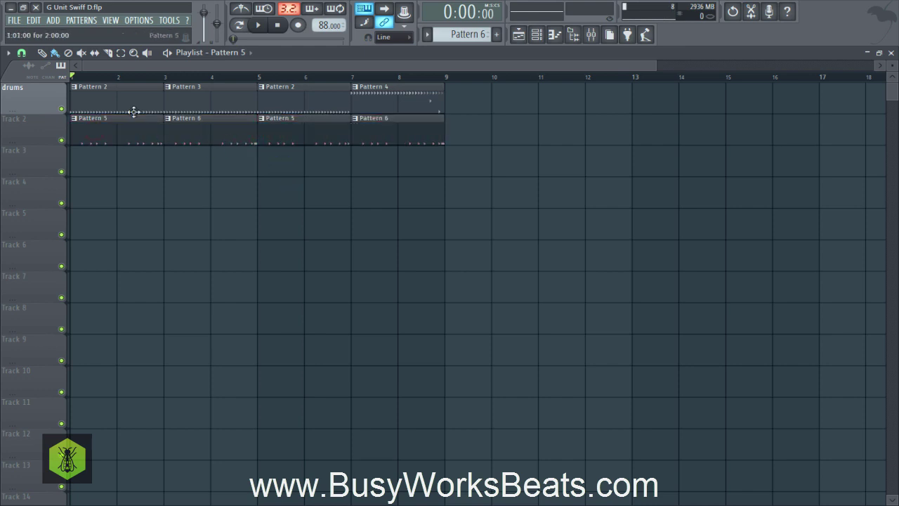
# Rename Track 2 to "bongo" while the arrangement plays and save the project
pyautogui.click(21, 119)
pyautogui.press('space')
pyautogui.click(57, 119)
pyautogui.write('bon')
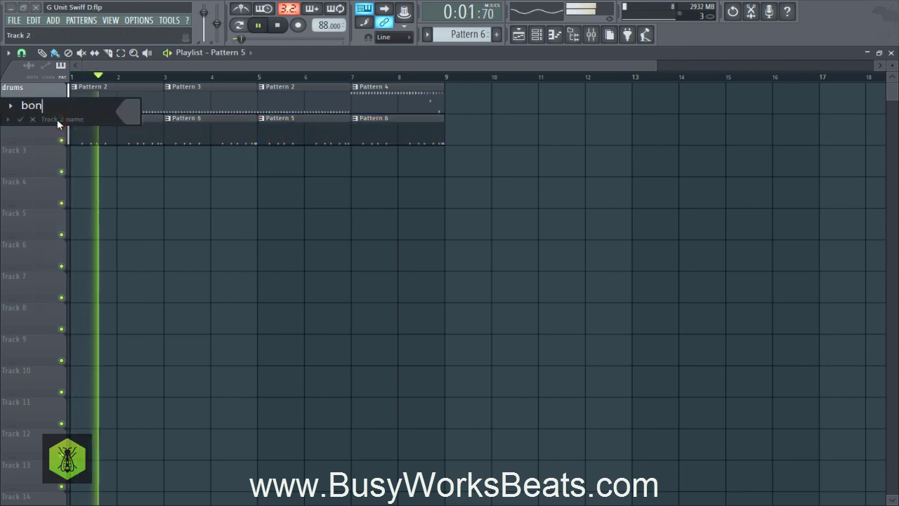
pyautogui.write('go')
pyautogui.press('Return')
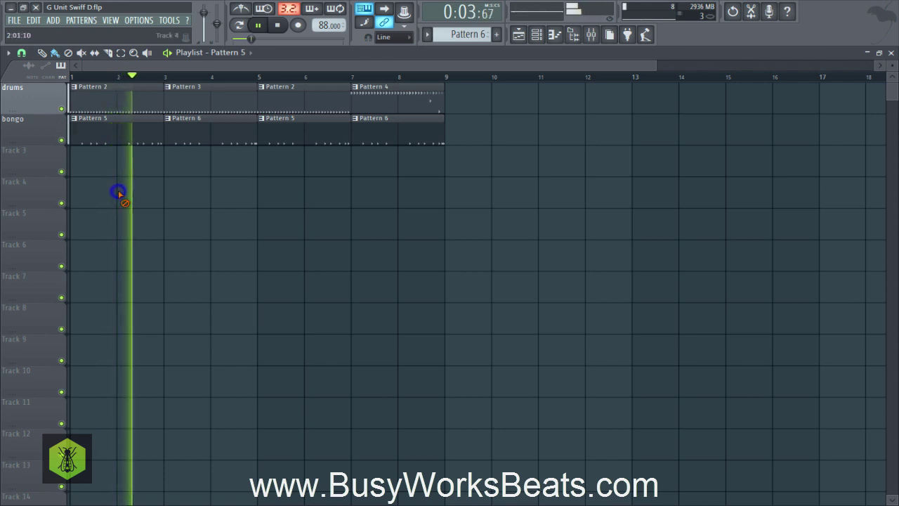
pyautogui.hotkey('ctrl', 's')
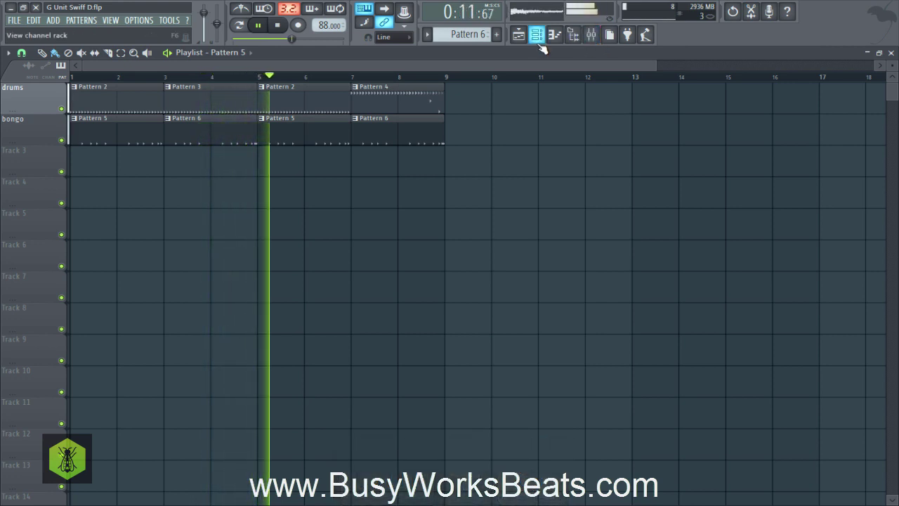
# Stop playback and show the channel rack on the empty Pattern 7
pyautogui.press('space')
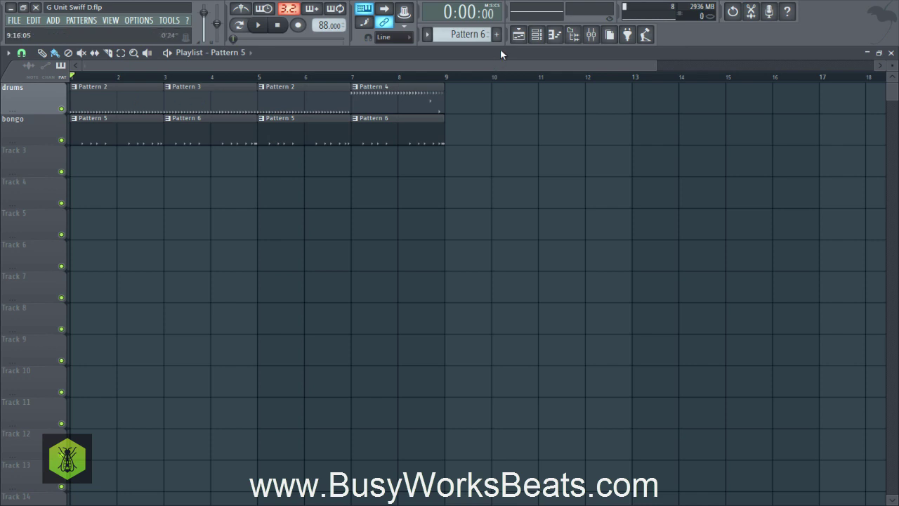
pyautogui.click(536, 34)
pyautogui.click(477, 34)
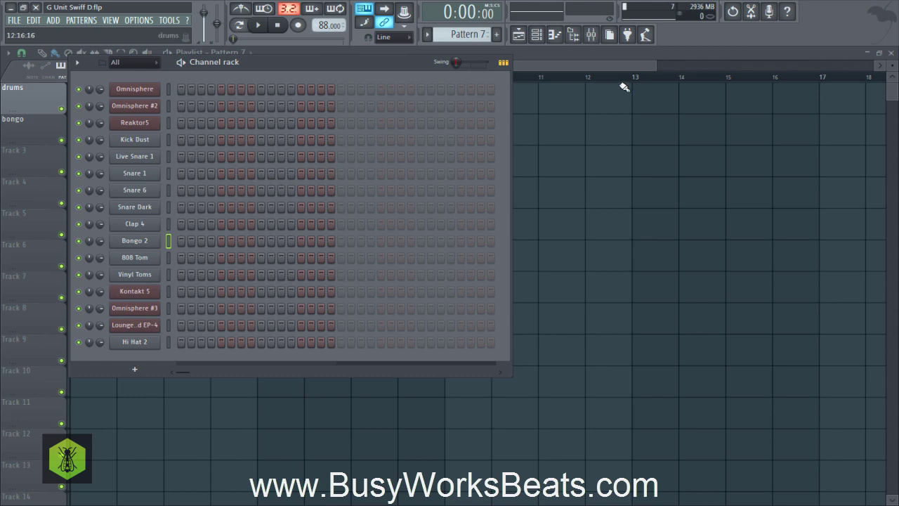
# Review the instrument ideas in the Master track's Fruity NoteBook 2, save the project and close the notes and mixer
pyautogui.click(592, 37)
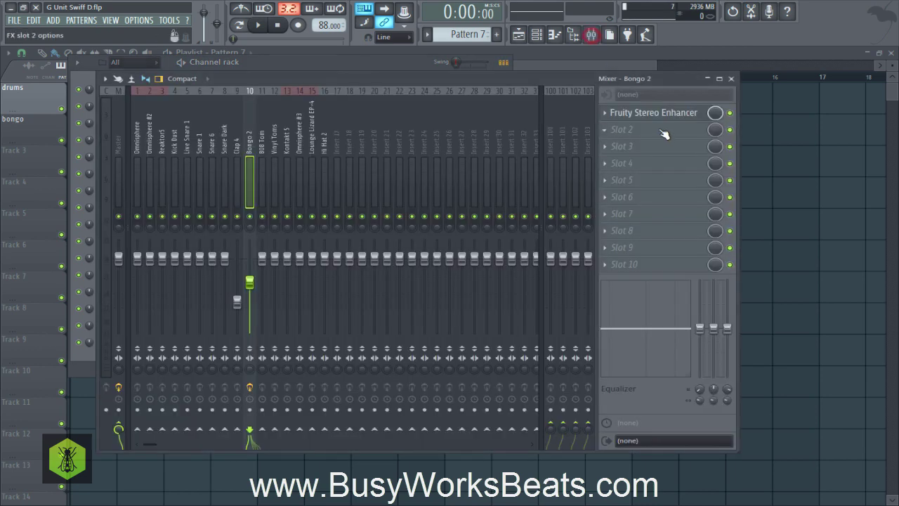
pyautogui.click(122, 140)
pyautogui.click(661, 232)
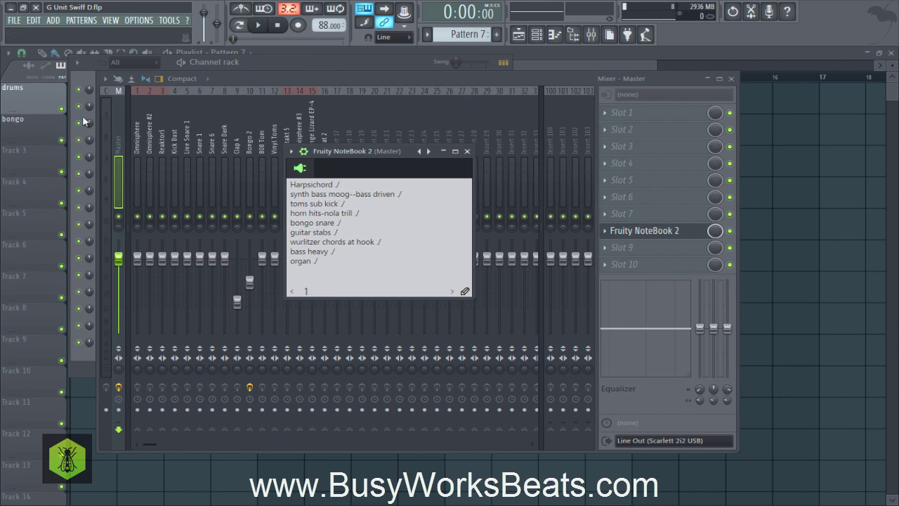
pyautogui.click(76, 72)
pyautogui.hotkey('ctrl', 's')
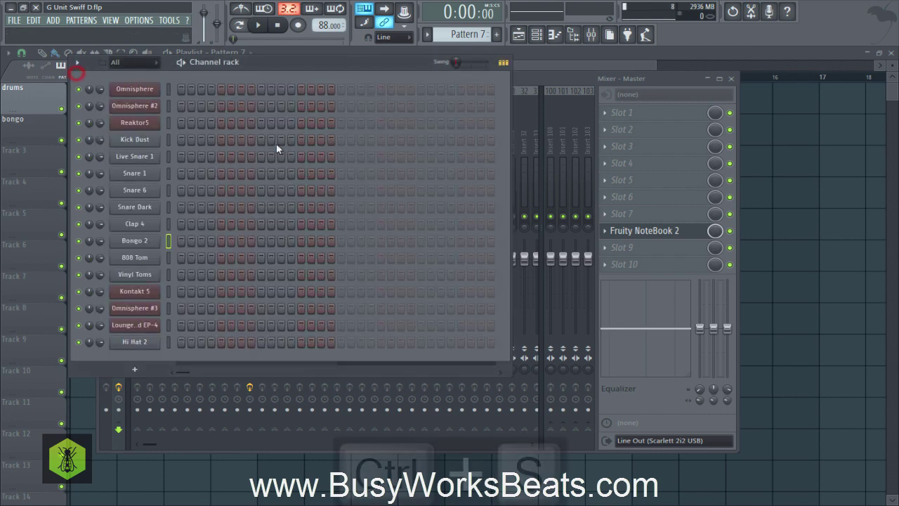
pyautogui.click(633, 227)
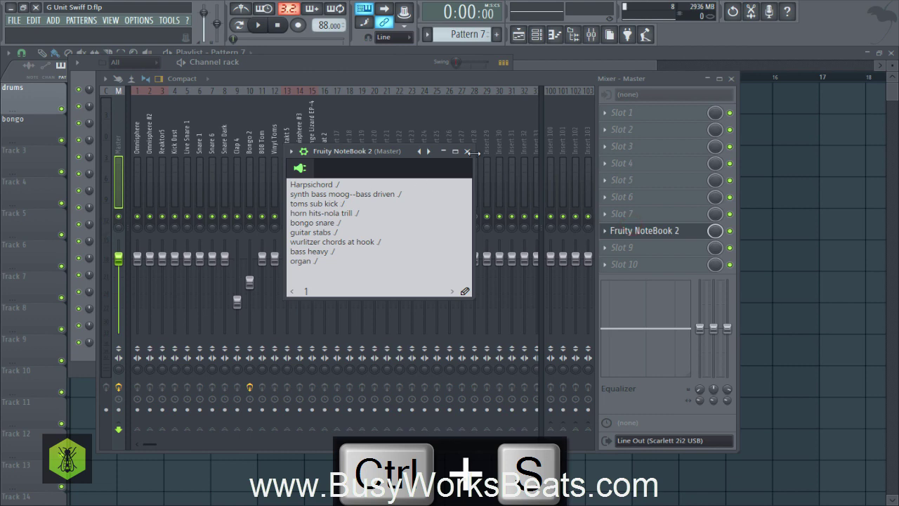
pyautogui.click(467, 152)
pyautogui.click(732, 78)
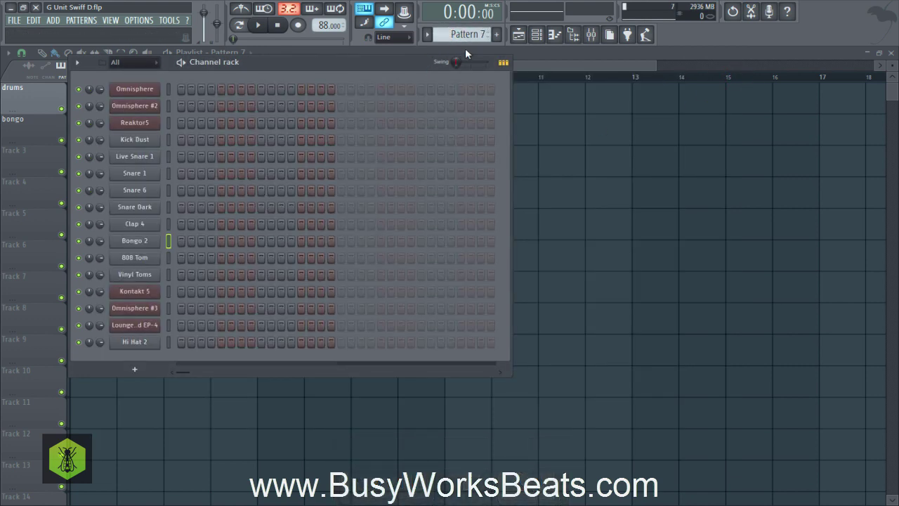
# Select the Omnisphere #2 channel and open its instrument window
pyautogui.click(169, 106)
pyautogui.click(139, 104)
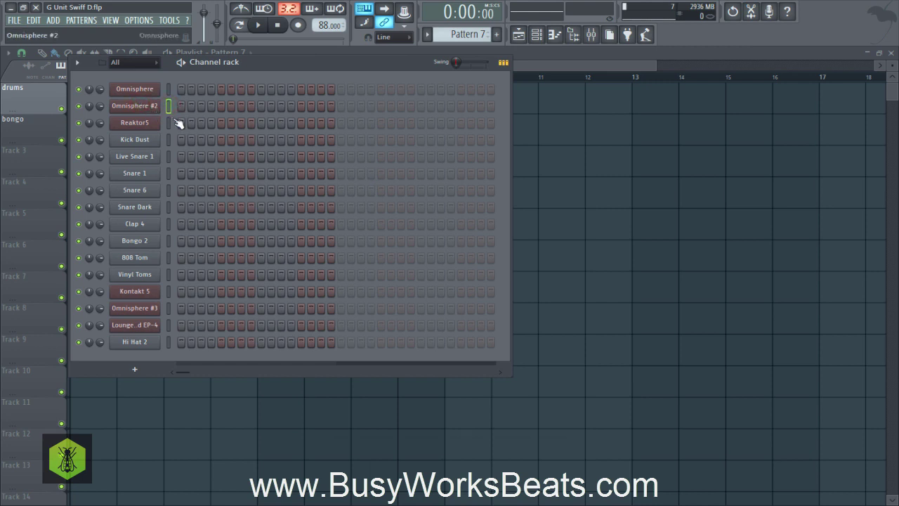
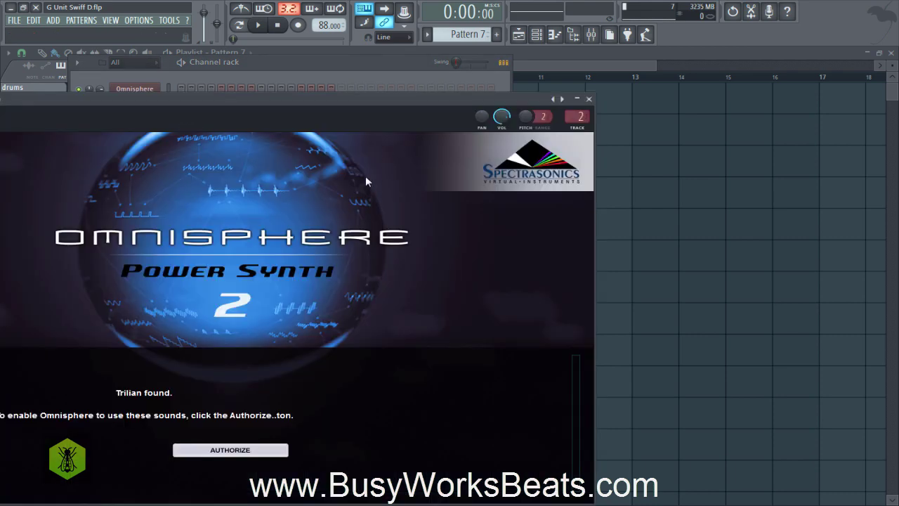
# Close Omnisphere and check the Monark instrument loaded on the Reaktor5 channel
pyautogui.click(366, 177)
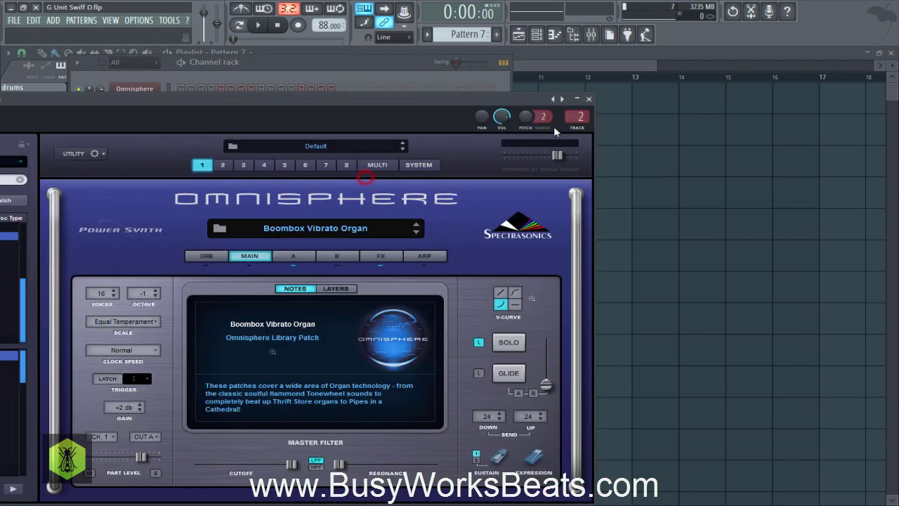
pyautogui.click(589, 100)
pyautogui.click(146, 124)
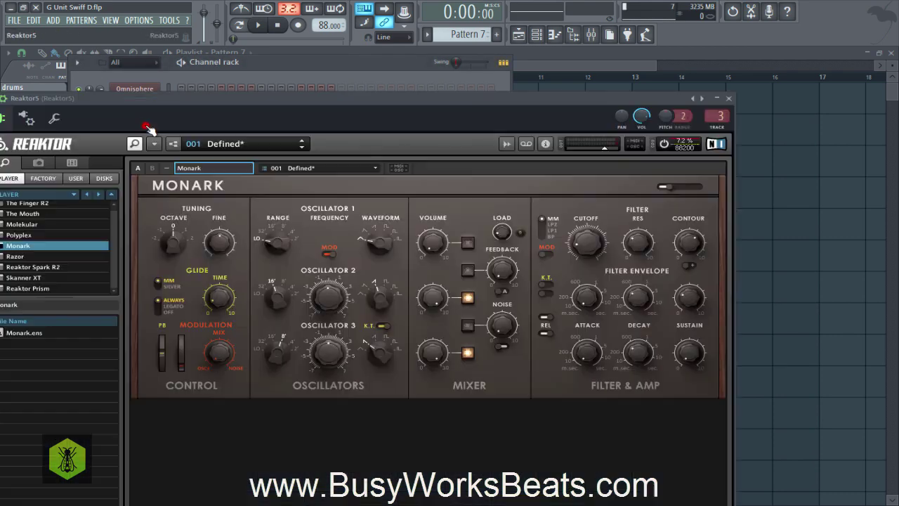
pyautogui.click(729, 98)
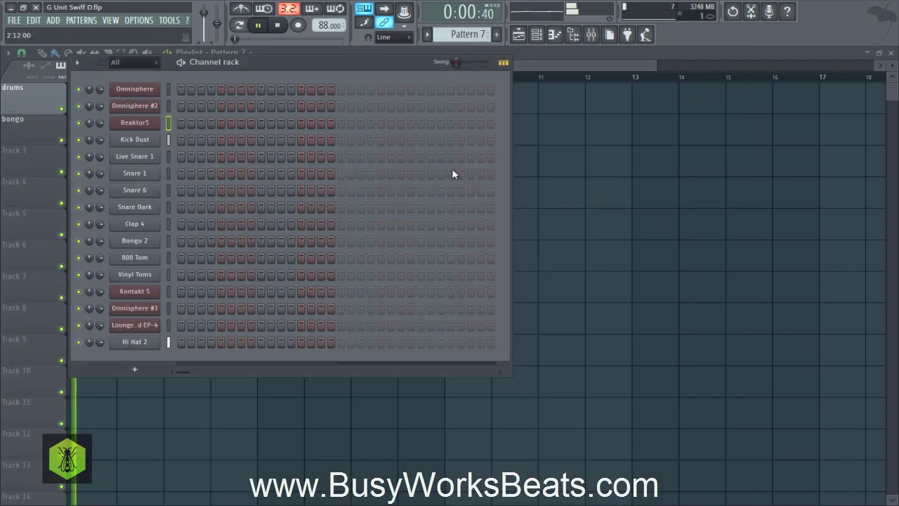
# Place Pattern 7 at bar 1 on Track 3 of the playlist and rename the track "bass"
pyautogui.rightClick(589, 157)
pyautogui.moveTo(131, 164); pyautogui.dragTo(66, 164)
pyautogui.rightClick(43, 158)
pyautogui.click(60, 154)
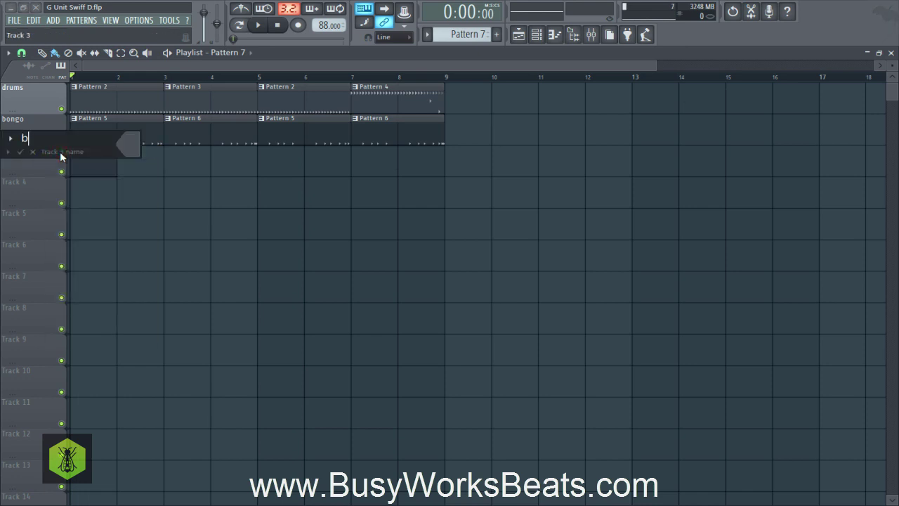
pyautogui.press('Return')
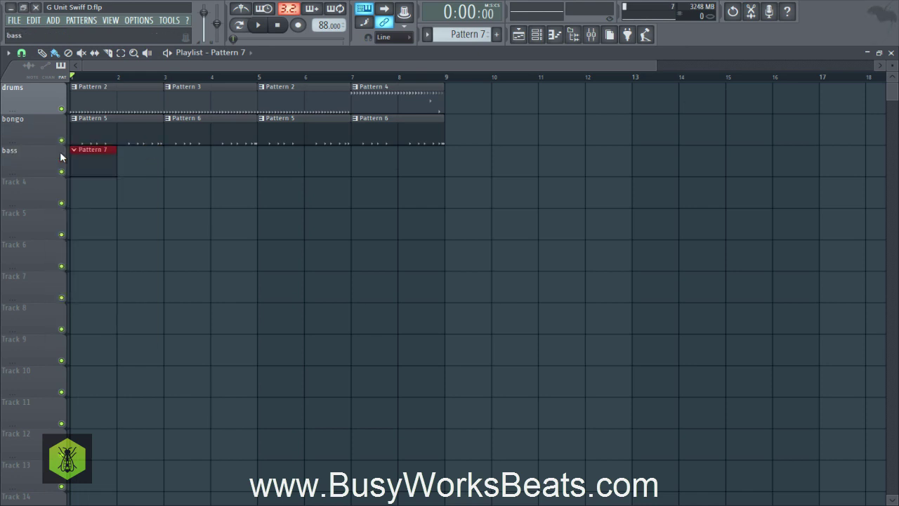
# Open the Reaktor5 piano roll for Pattern 7, audition low D notes and place a D3 at the start of bar 1
pyautogui.click(536, 35)
pyautogui.rightClick(146, 123)
pyautogui.click(184, 124)
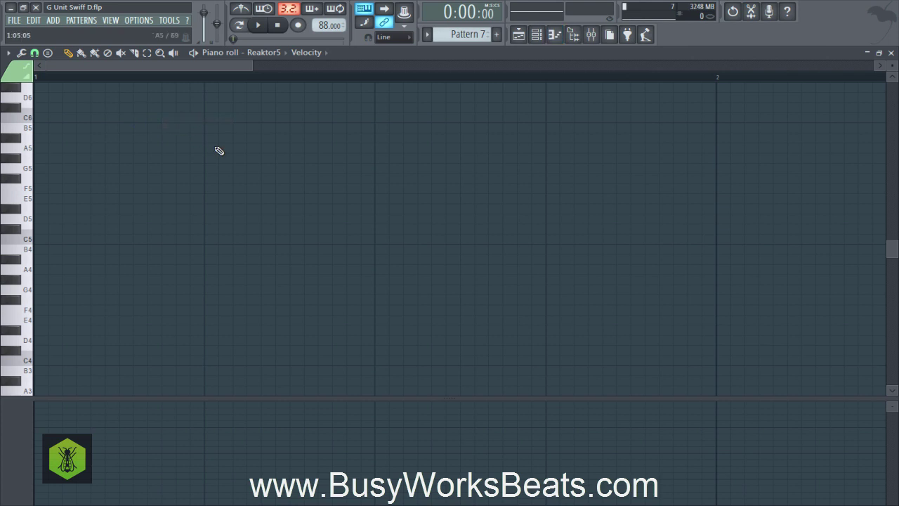
pyautogui.click(25, 311)
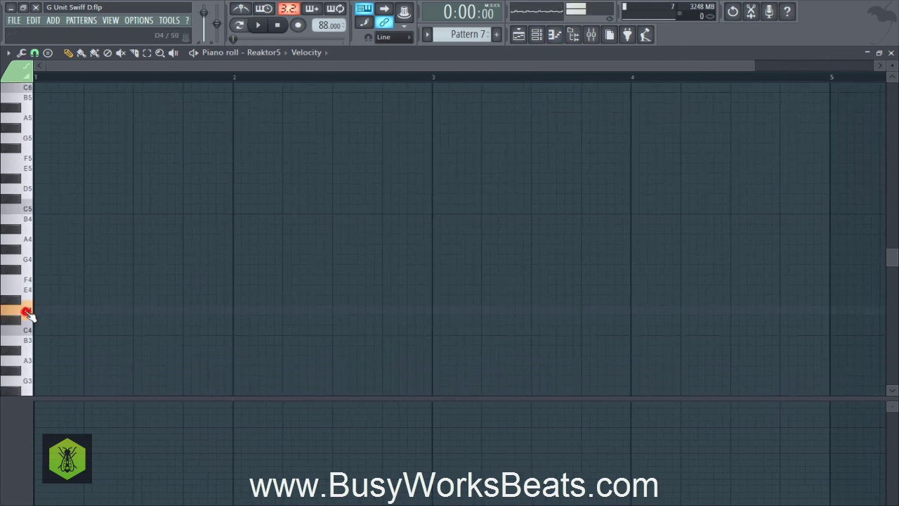
pyautogui.scroll(-1, 36, 340)
pyautogui.click(33, 339)
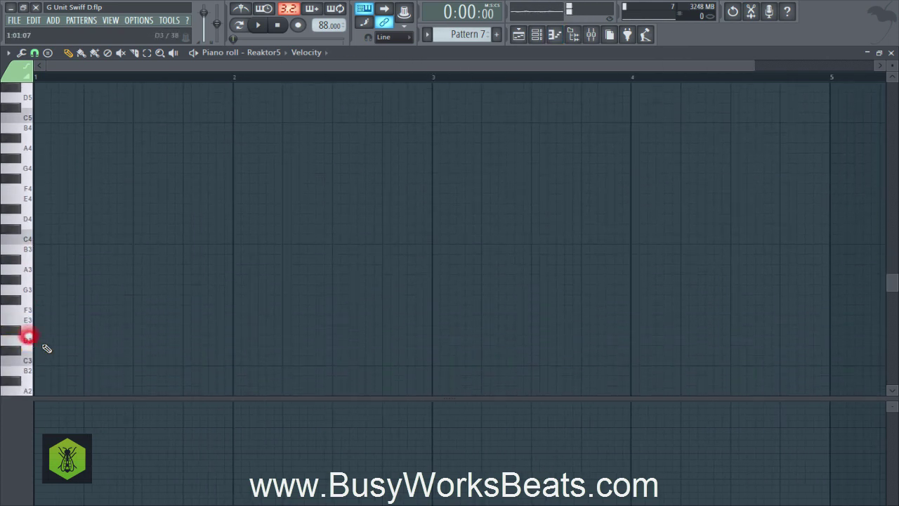
pyautogui.moveTo(42, 343); pyautogui.dragTo(14, 341)
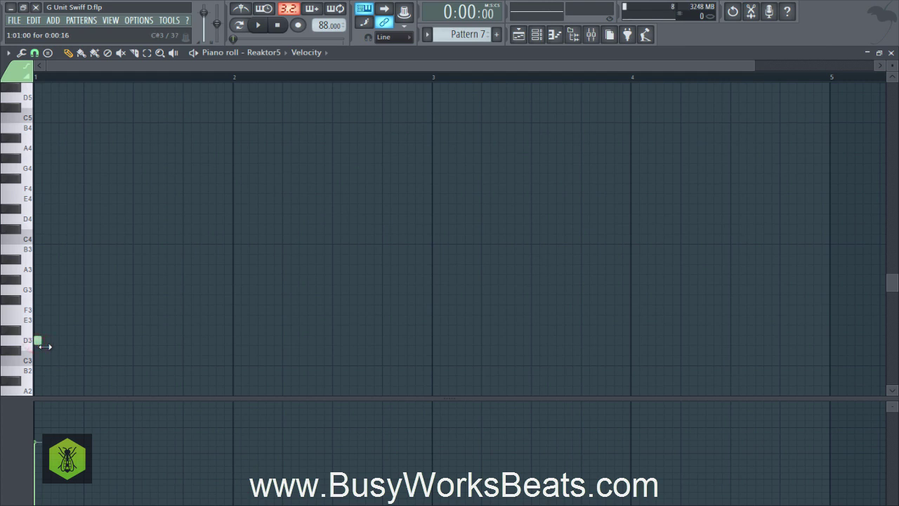
pyautogui.press('space')
pyautogui.click(52, 341)
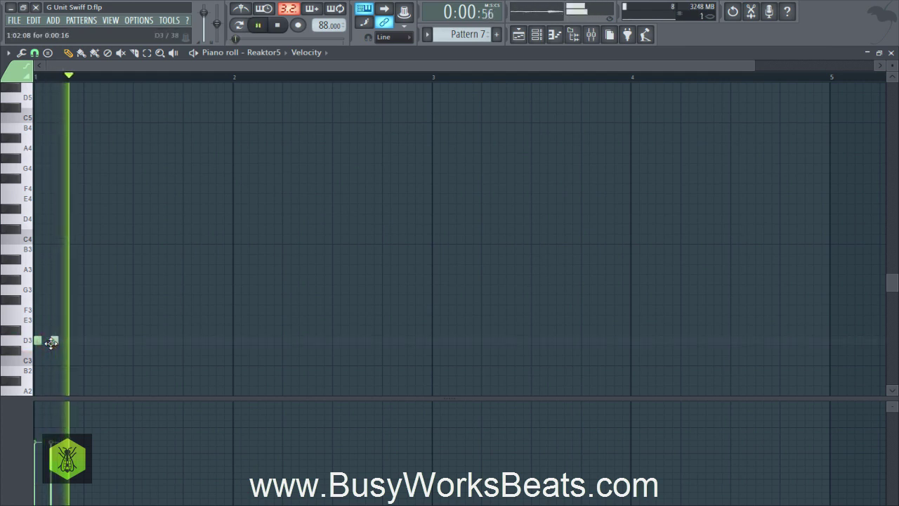
pyautogui.click(70, 341)
pyautogui.press('space')
pyautogui.rightClick(54, 341)
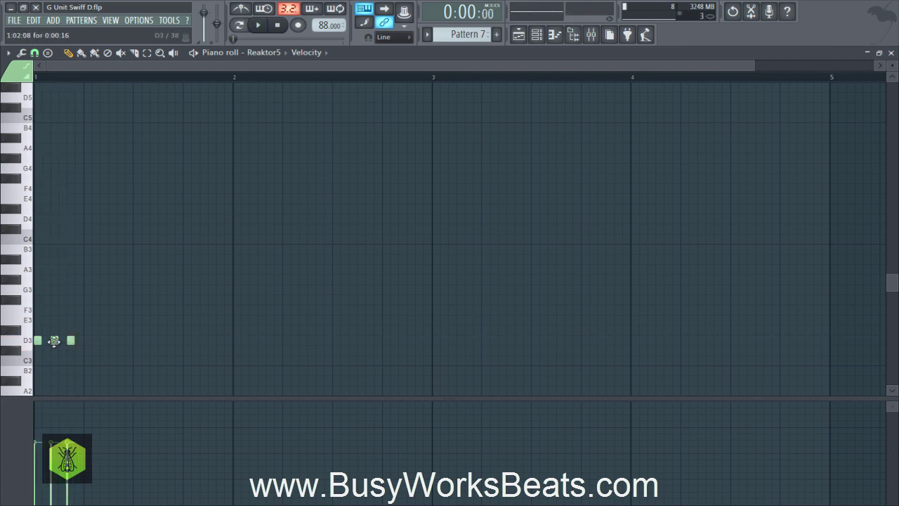
# Change the piano roll snap and add D3 notes on the second step and midway between the third and fourth steps
pyautogui.click(34, 53)
pyautogui.click(54, 144)
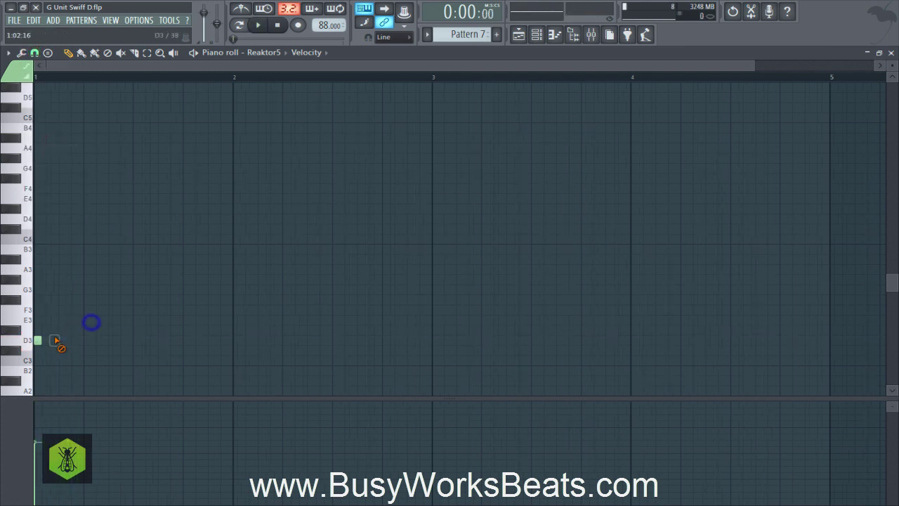
pyautogui.click(68, 341)
pyautogui.press('space')
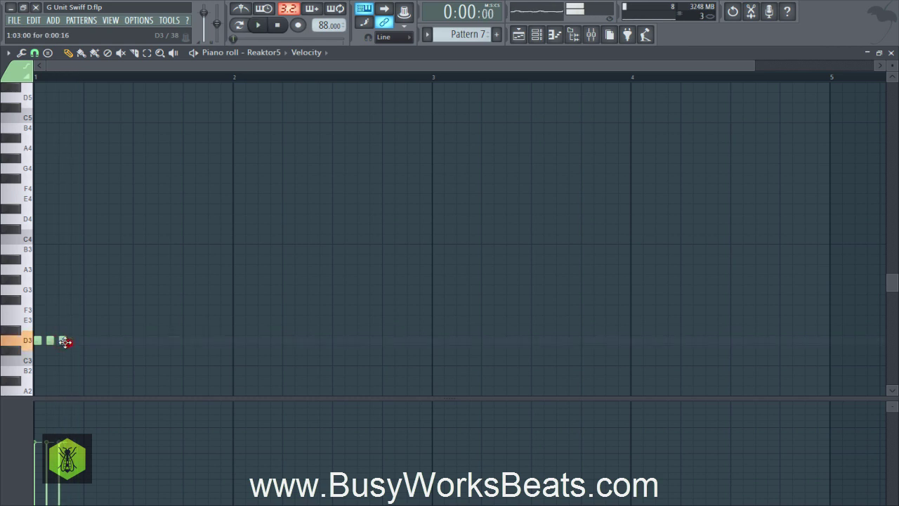
pyautogui.press('space')
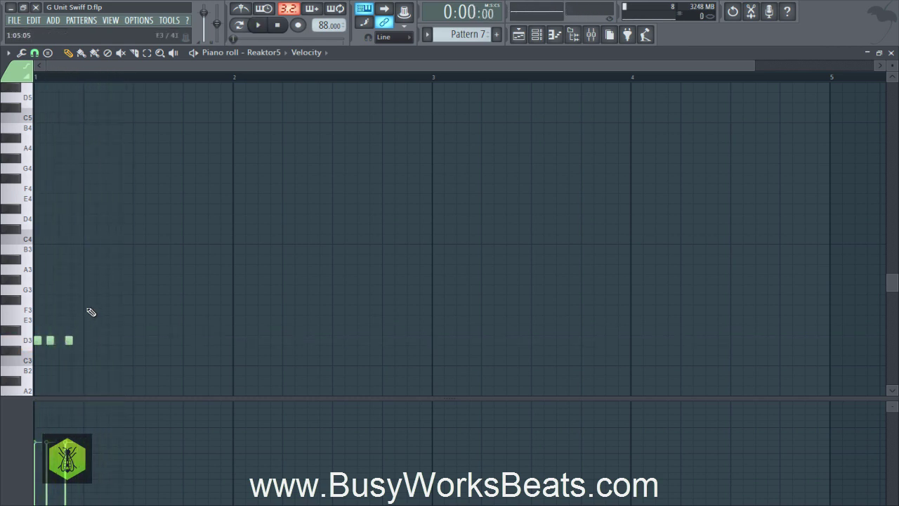
# Add A3 notes at 1:05:00 and 1:07:12 in the bass pattern, playing it back to check the rhythm
pyautogui.moveTo(84, 288); pyautogui.dragTo(87, 269)
pyautogui.press('space')
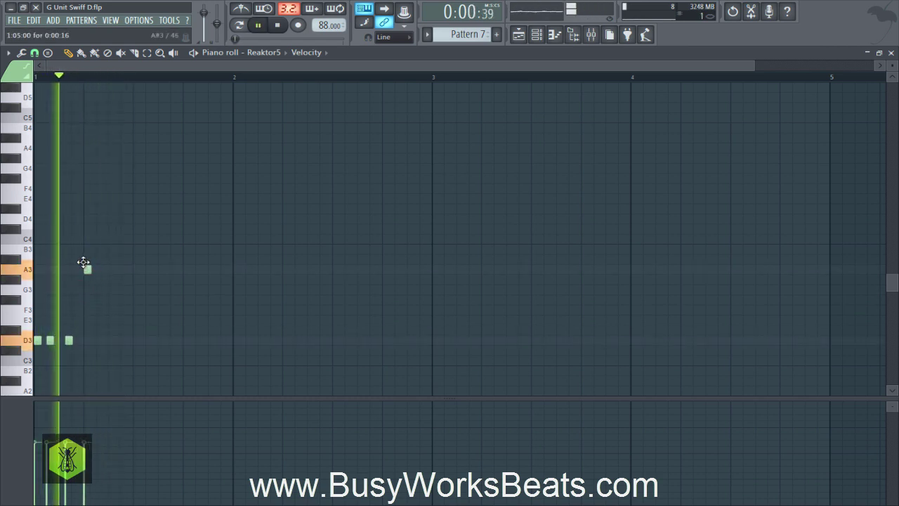
pyautogui.press('space')
pyautogui.press('space')
pyautogui.click(117, 269)
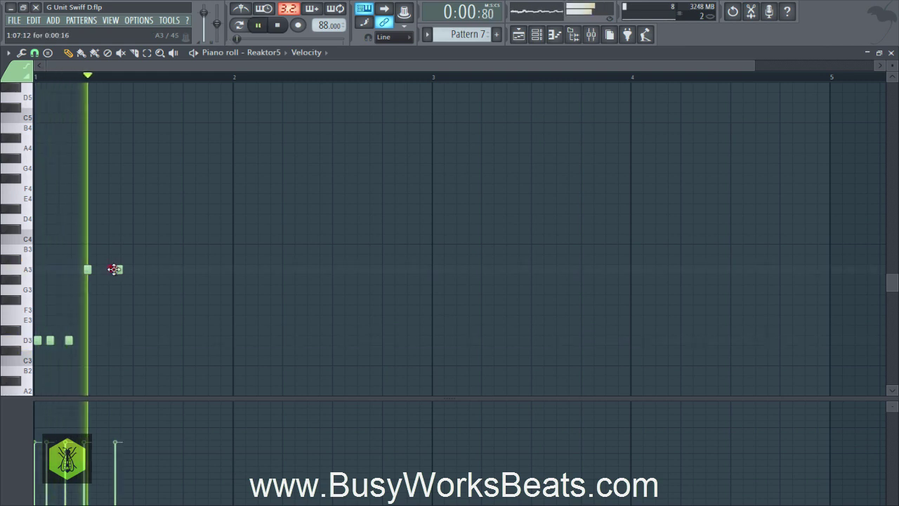
pyautogui.press('space')
# Add an A#3 after the second A3 and shift both notes earlier, onto the seventh and eighth steps
pyautogui.click(133, 258)
pyautogui.press('space')
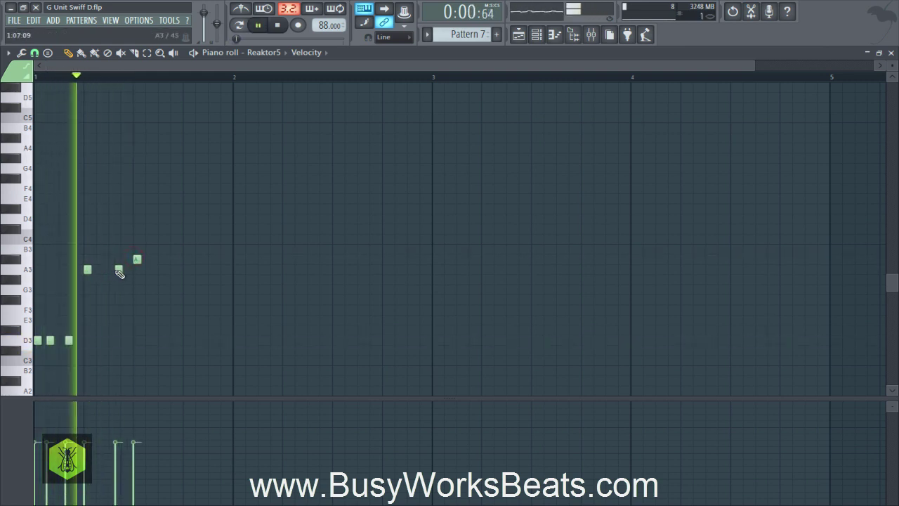
pyautogui.moveTo(118, 269); pyautogui.dragTo(123, 262)
pyautogui.press('space')
pyautogui.press('space')
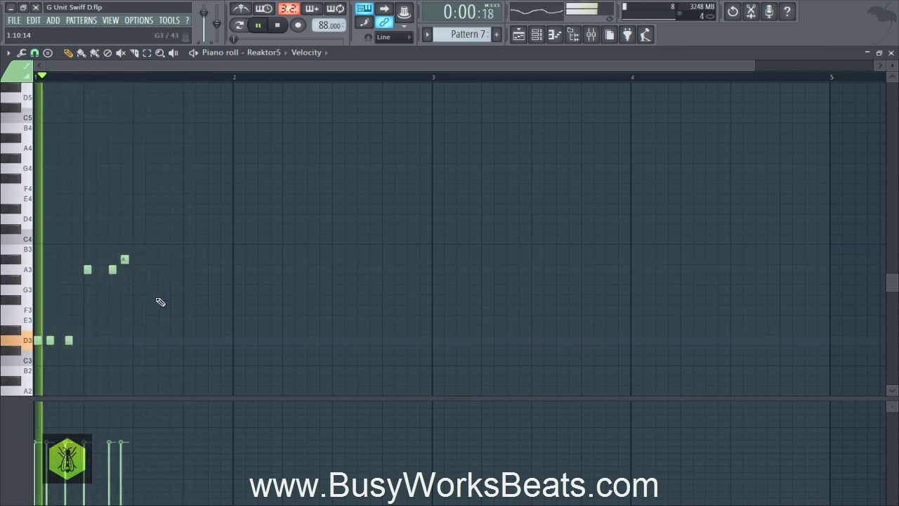
# Add three D3 notes on the 11th, 13th and 14th steps of bar 1
pyautogui.click(161, 340)
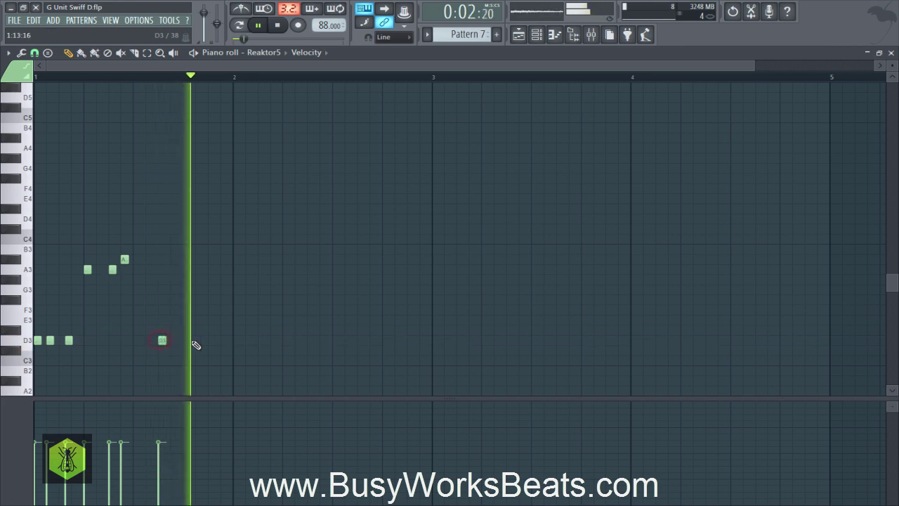
pyautogui.click(186, 340)
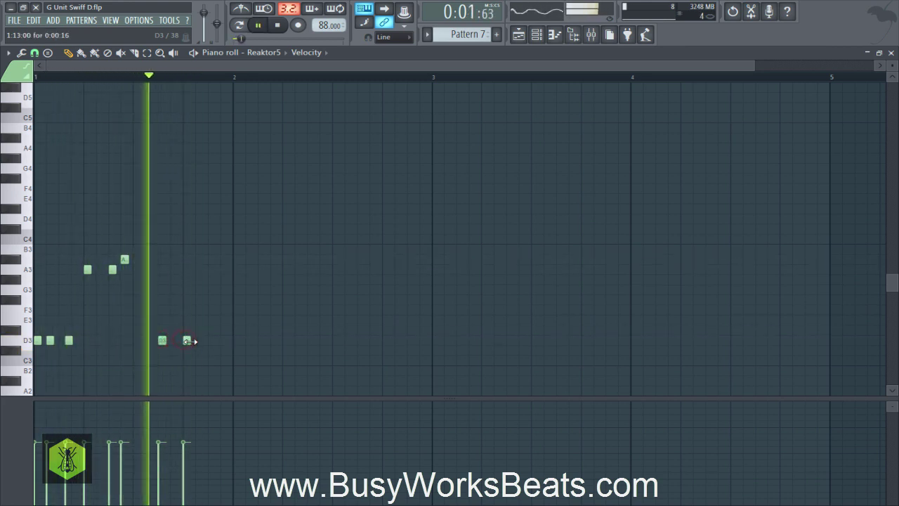
pyautogui.press('space')
pyautogui.click(202, 340)
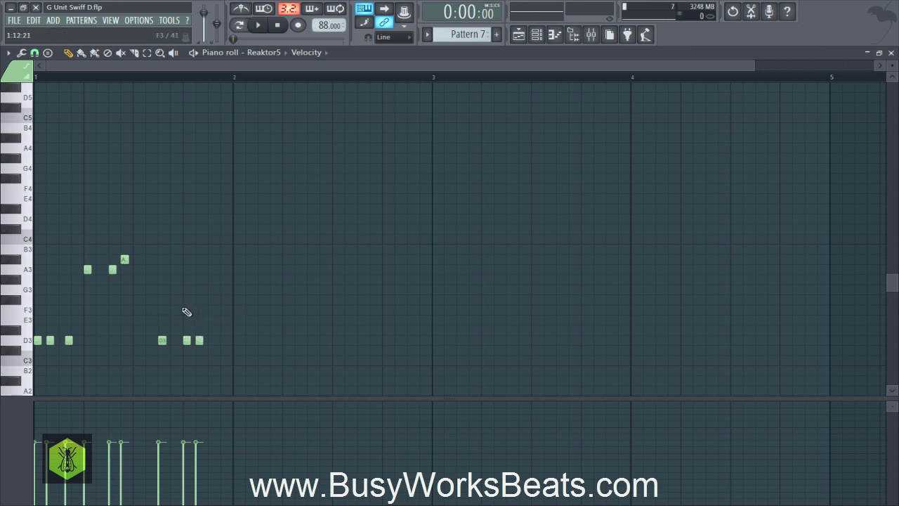
# Play the pattern, remove its last D3 note and put it back at 1:14:00
pyautogui.press('space')
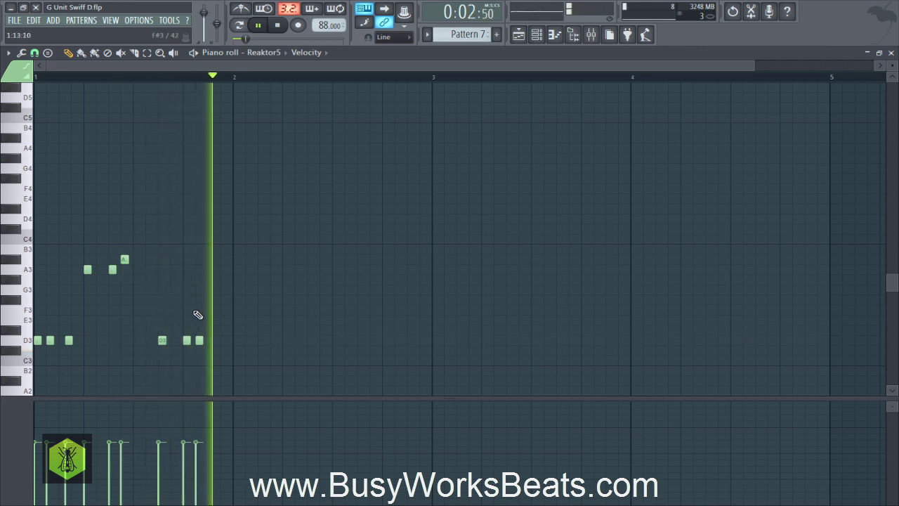
pyautogui.rightClick(202, 340)
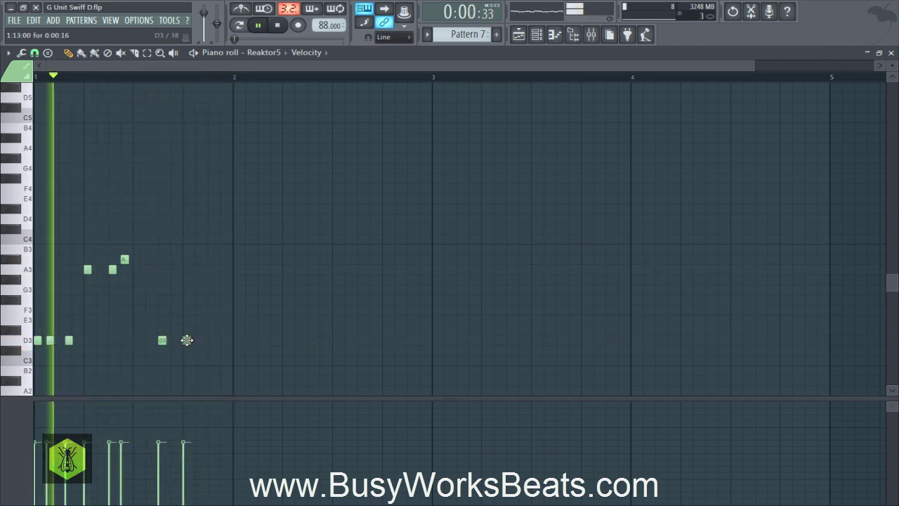
pyautogui.click(196, 341)
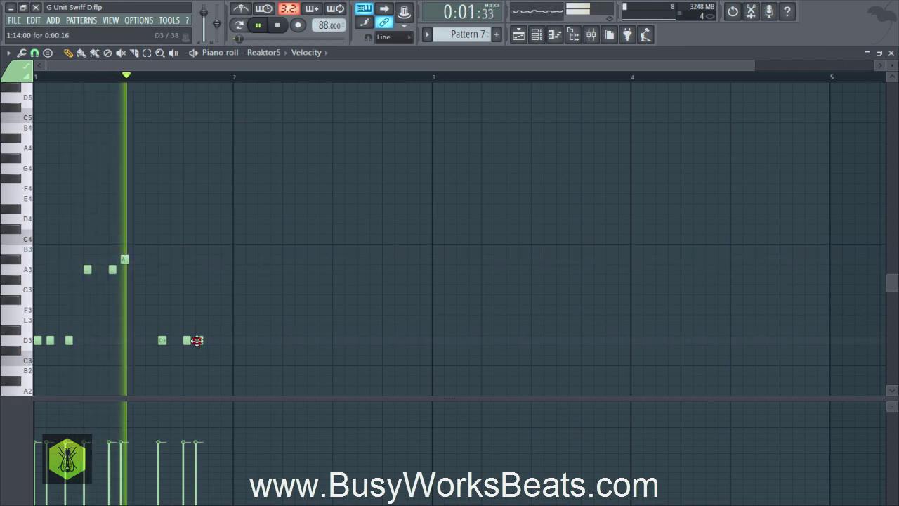
# Add an A3 note on the last step of bar 1, play the pattern and close the piano roll
pyautogui.press('space')
pyautogui.click(220, 269)
pyautogui.press('space')
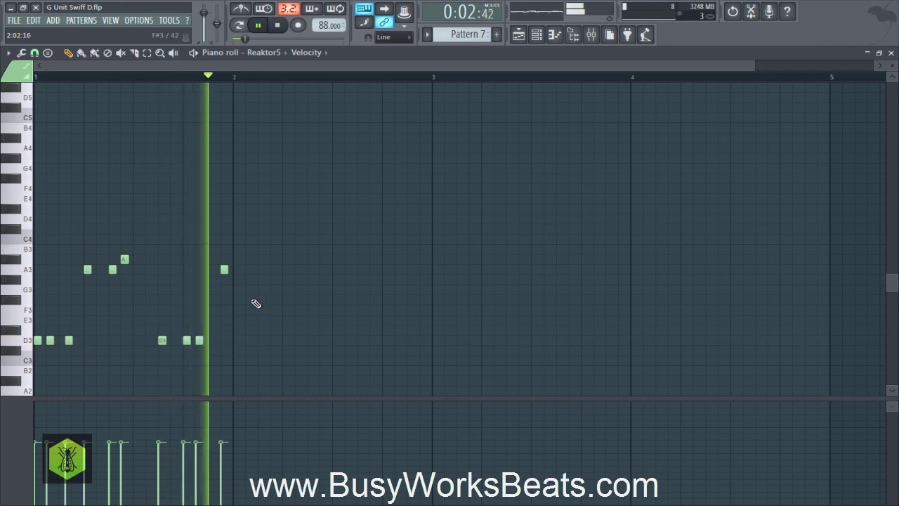
pyautogui.click(890, 53)
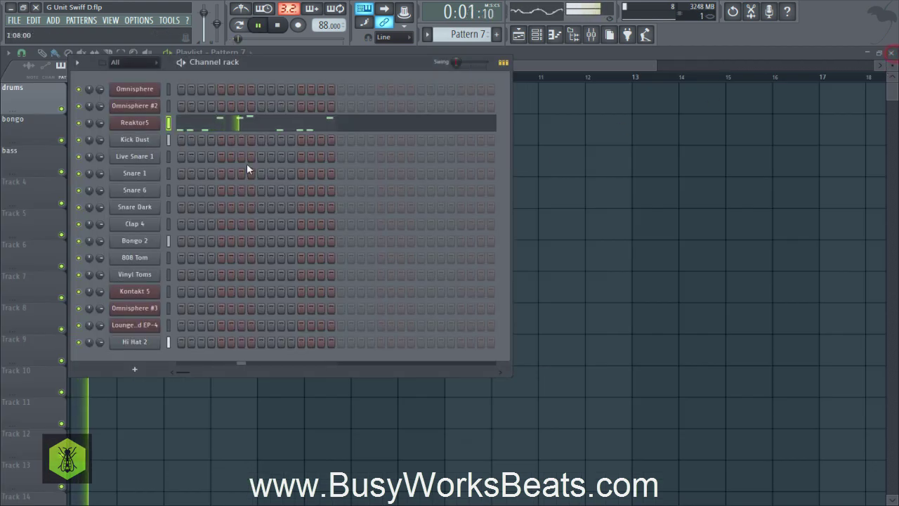
# Try channel rack swing amounts up to 57% while playing Pattern 7, and reset the swing
pyautogui.press('space')
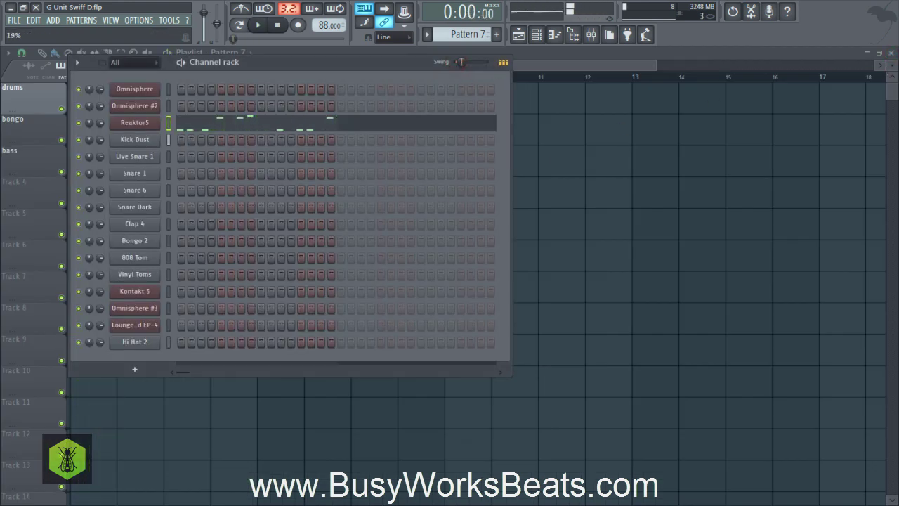
pyautogui.press('space')
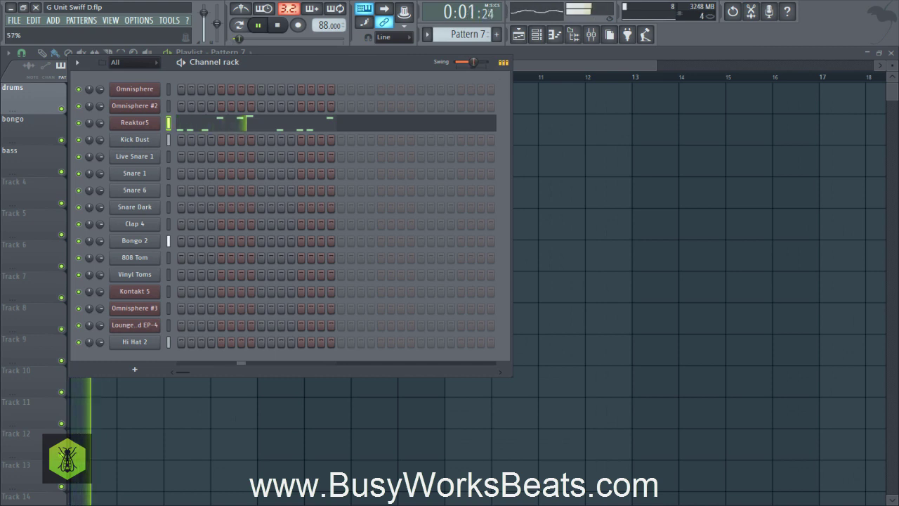
pyautogui.press('space')
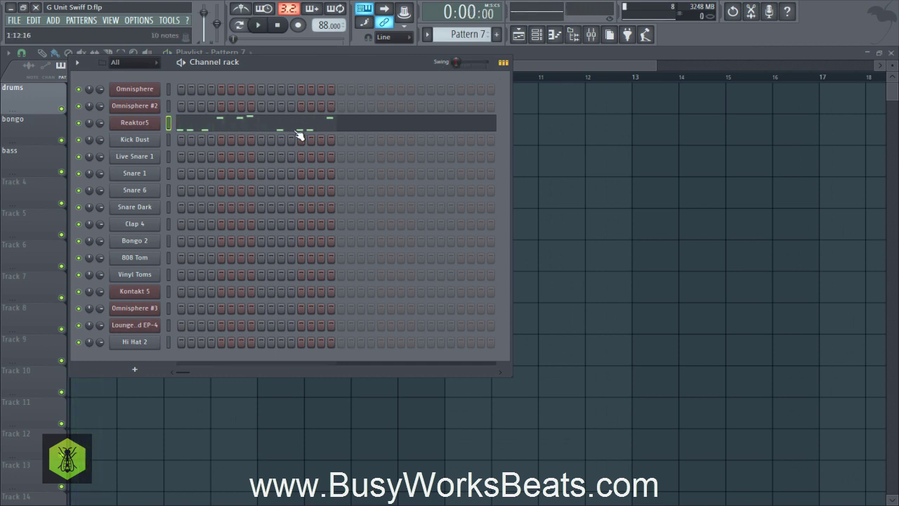
# Repeat Pattern 7 along the bass track through bar 8 and review its Reaktor5 notes during playback
pyautogui.click(622, 229)
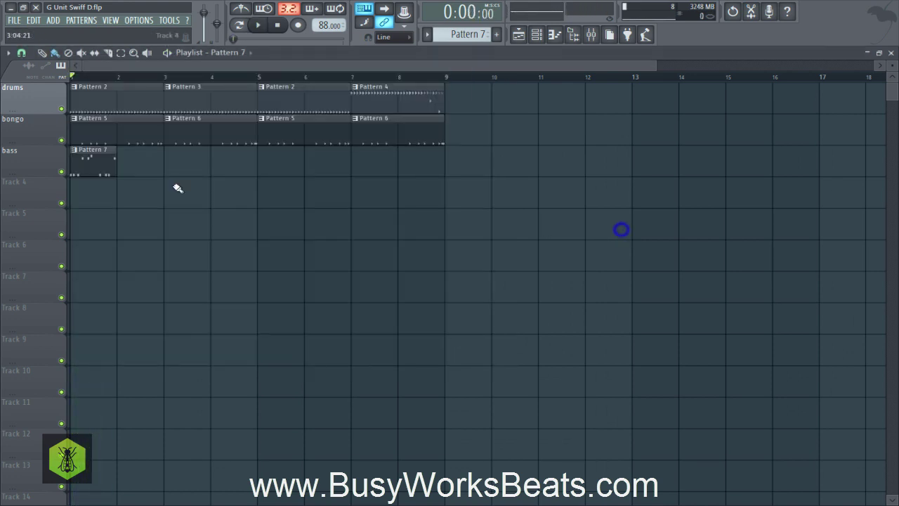
pyautogui.moveTo(117, 165); pyautogui.dragTo(398, 175)
pyautogui.click(536, 34)
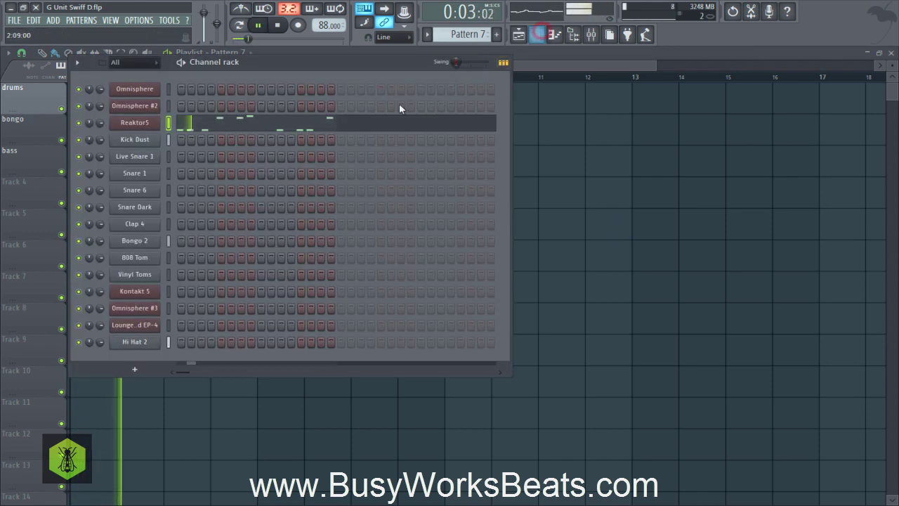
pyautogui.click(272, 126)
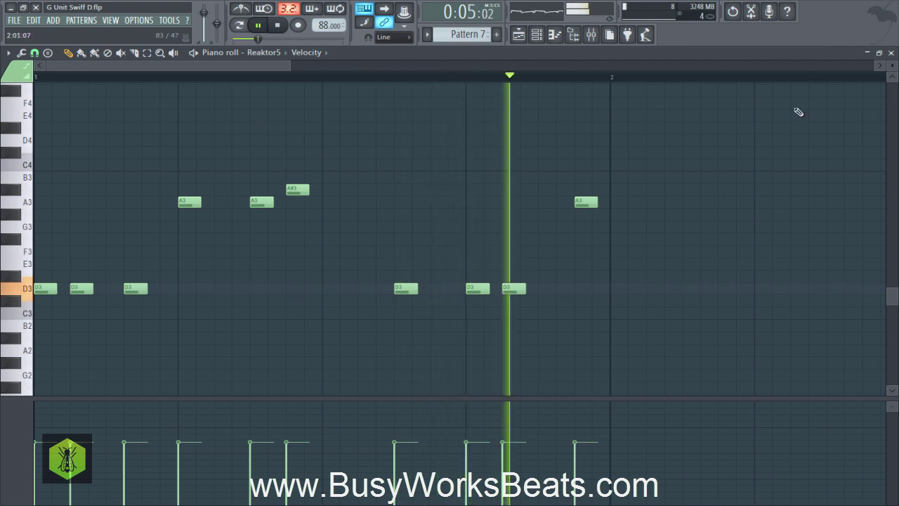
pyautogui.click(891, 52)
pyautogui.press('space')
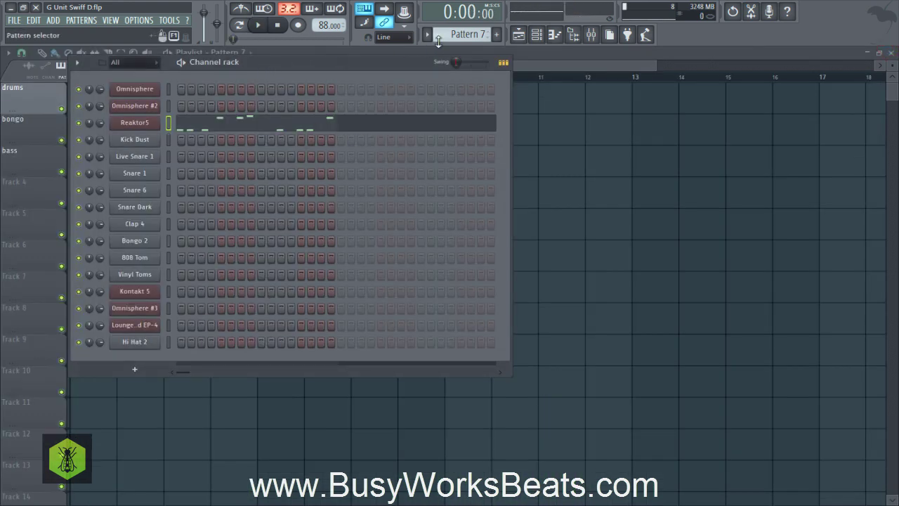
# Clone Pattern 7 into a new pattern, check its copied Reaktor5 notes and return to the playlist
pyautogui.click(427, 34)
pyautogui.click(493, 120)
pyautogui.click(309, 125)
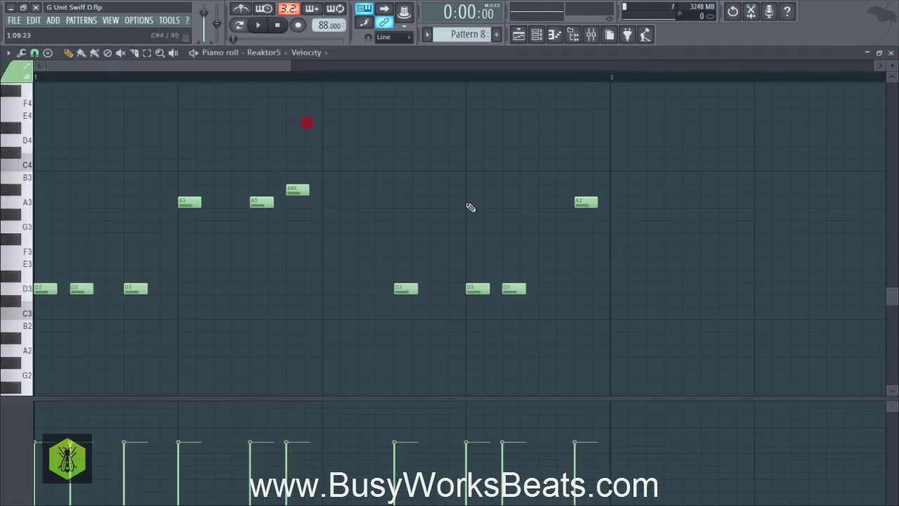
pyautogui.click(891, 52)
pyautogui.click(843, 171)
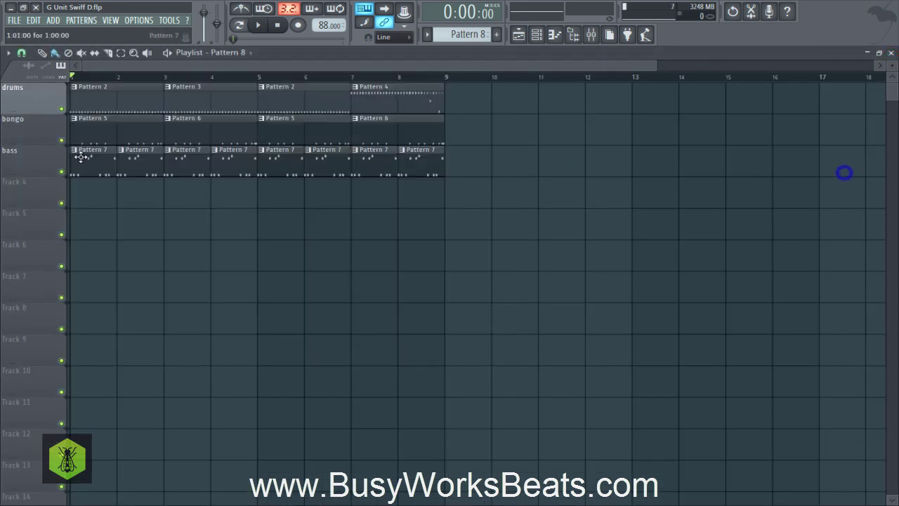
# Replace the Pattern 7 clips at bars 1, 3, 5 and 7 of the bass track with Pattern 8, save and start playback
pyautogui.click(97, 169)
pyautogui.click(272, 167)
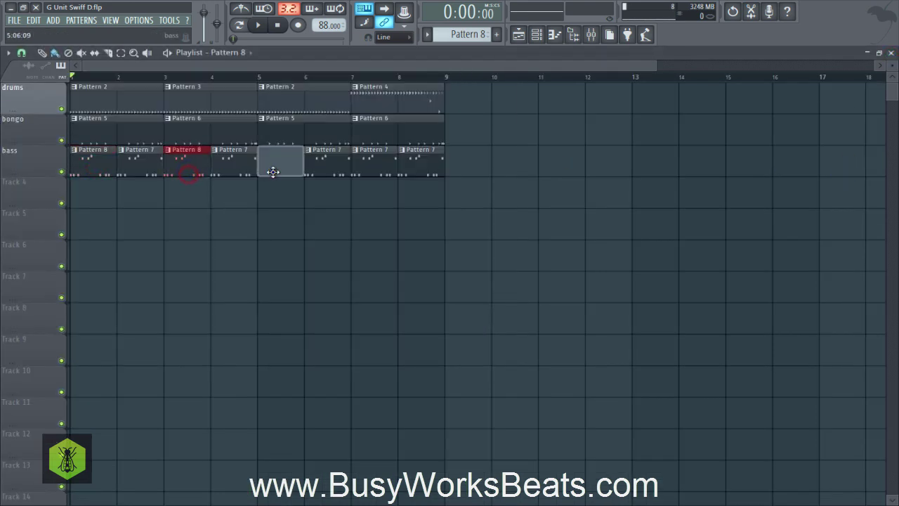
pyautogui.click(372, 165)
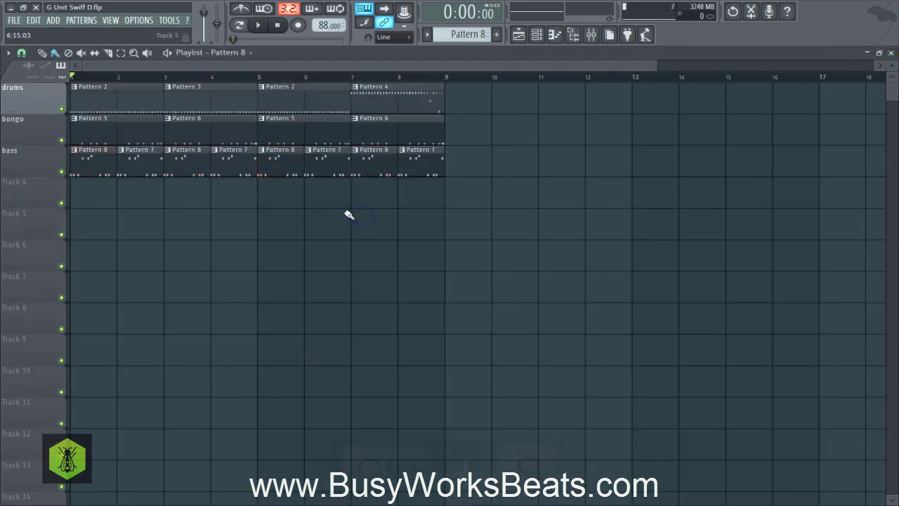
pyautogui.hotkey('ctrl', 's')
pyautogui.press('space')
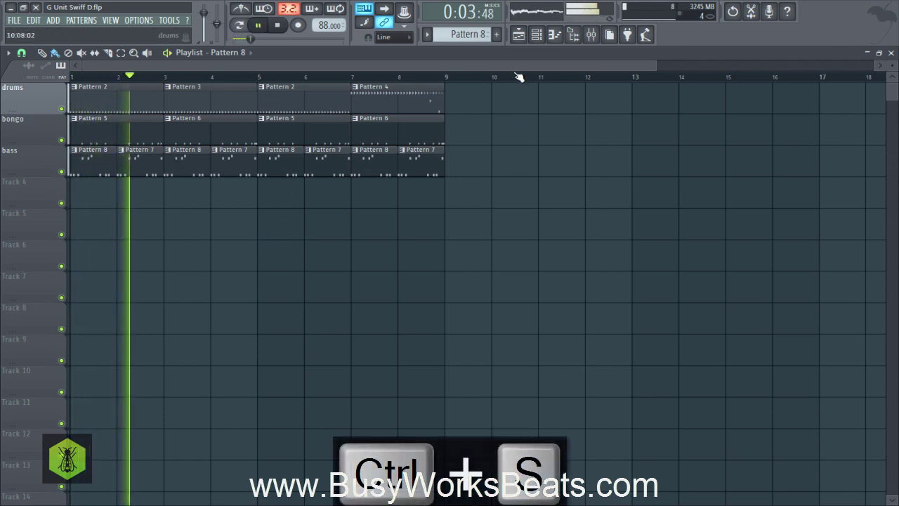
# Open the Reaktor5 Monark synth during playback, try a different filter cutoff and restart the song
pyautogui.click(536, 34)
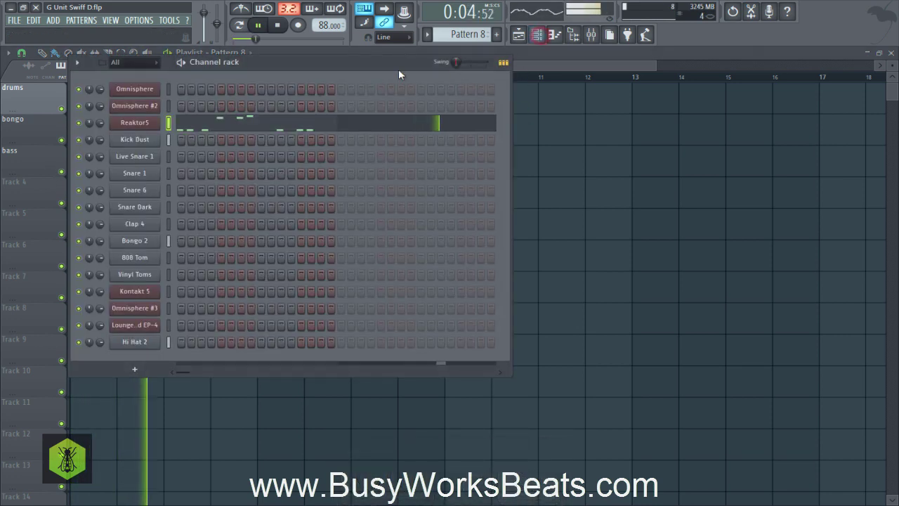
pyautogui.click(162, 121)
pyautogui.moveTo(239, 102); pyautogui.dragTo(265, 95)
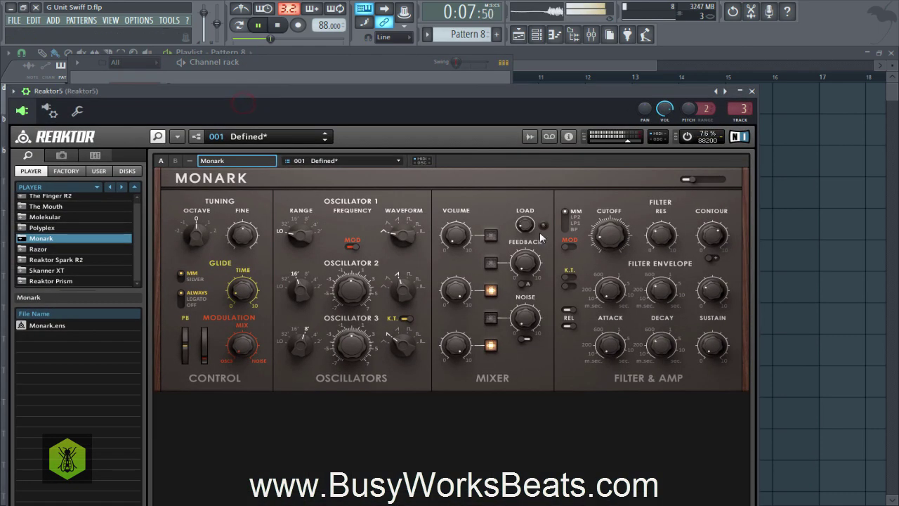
pyautogui.moveTo(611, 239); pyautogui.dragTo(604, 200)
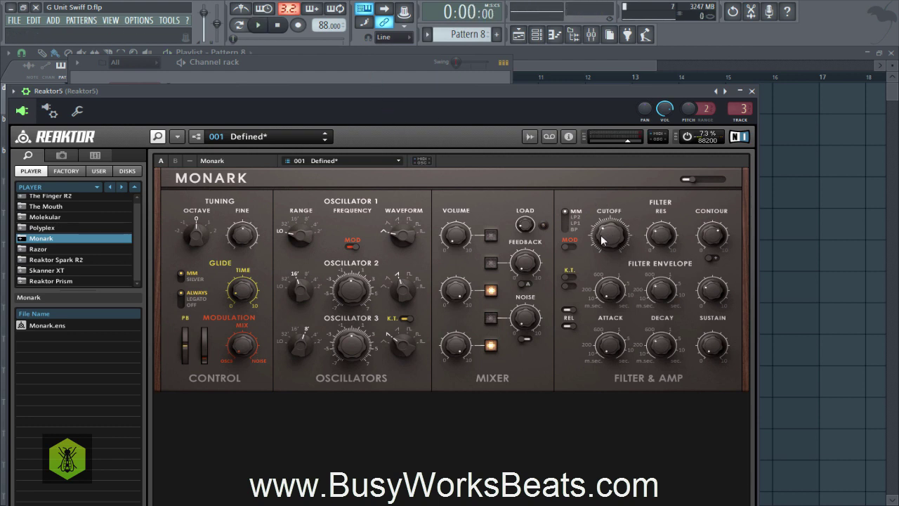
pyautogui.press('space')
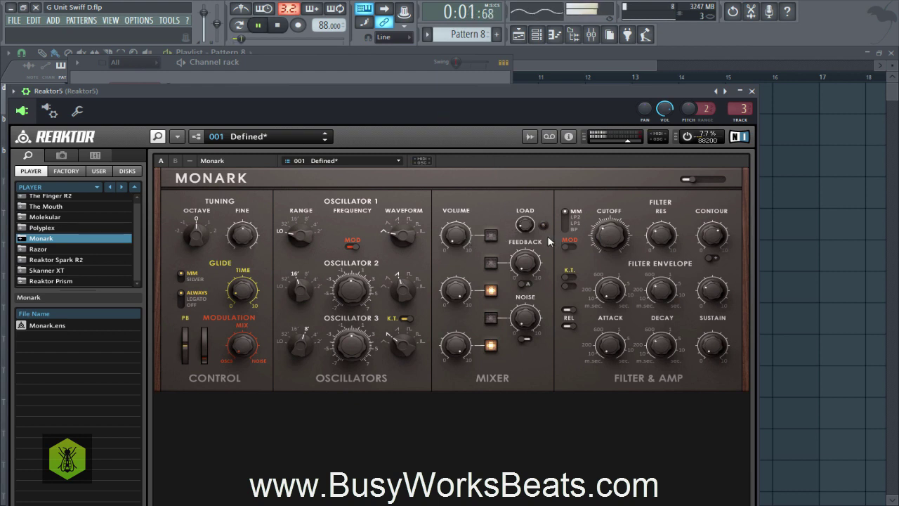
# Enable Monark's mixer noise source, adjust its level and the filter cutoff, and save the project with the synth closed
pyautogui.click(492, 318)
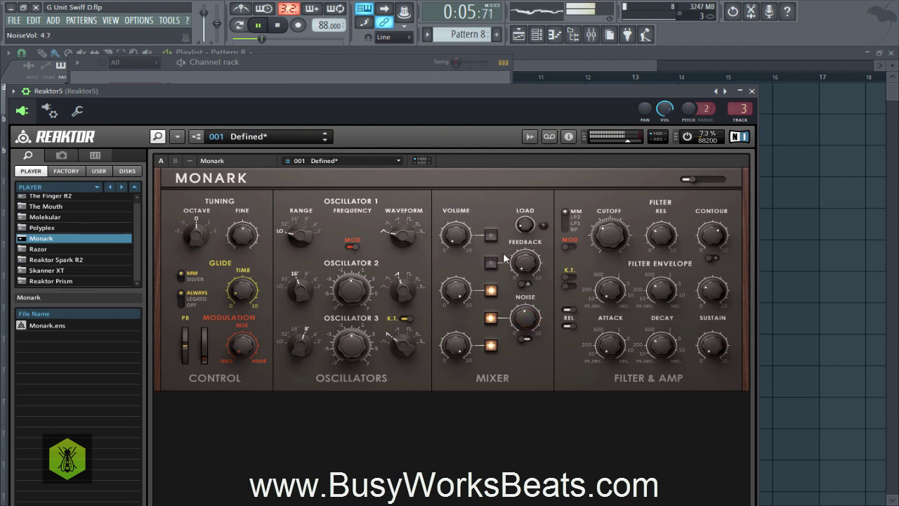
pyautogui.moveTo(519, 281); pyautogui.dragTo(523, 297)
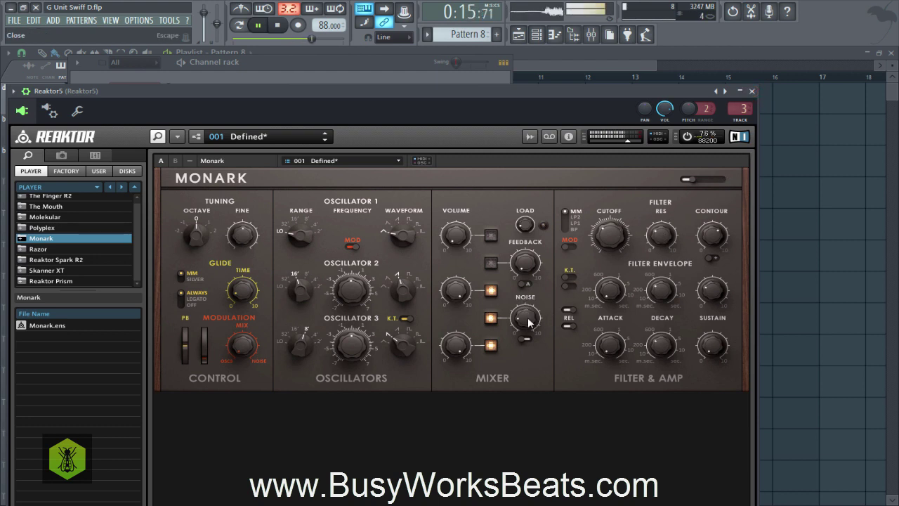
pyautogui.moveTo(609, 241); pyautogui.dragTo(610, 249)
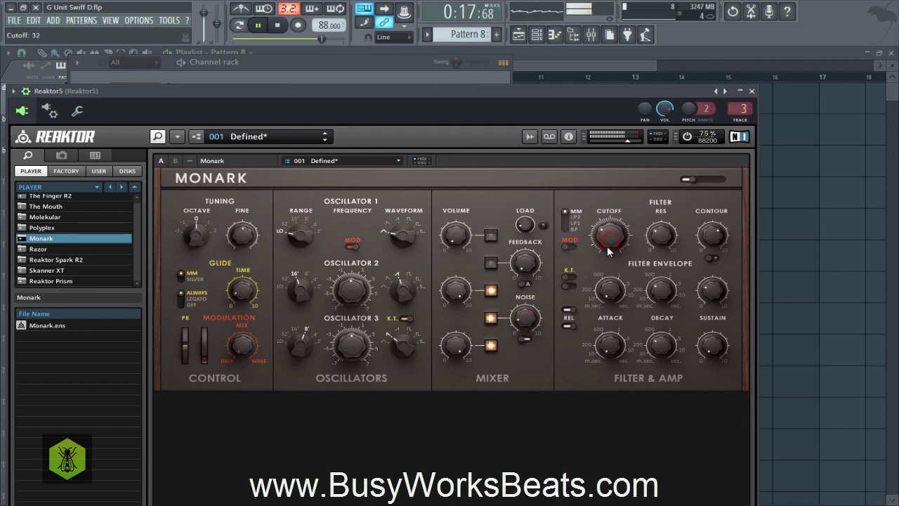
pyautogui.click(752, 90)
pyautogui.press('F6')
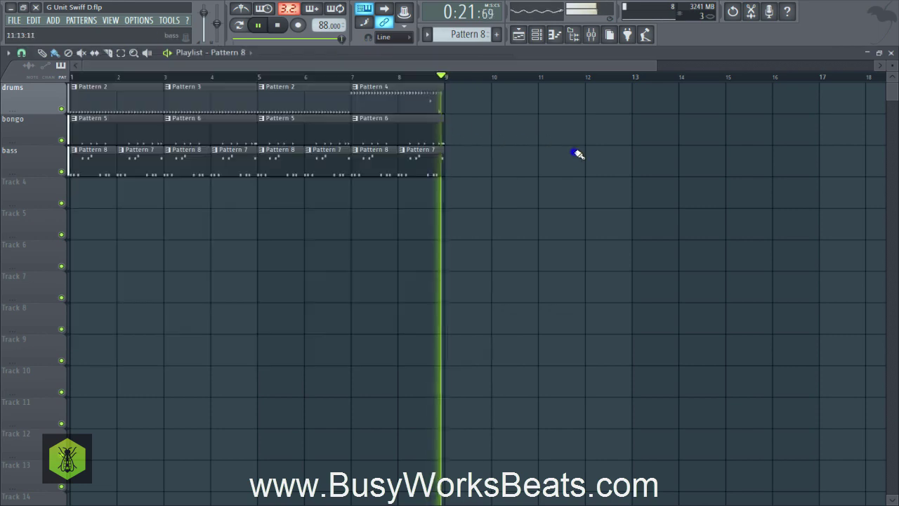
pyautogui.hotkey('ctrl', 's')
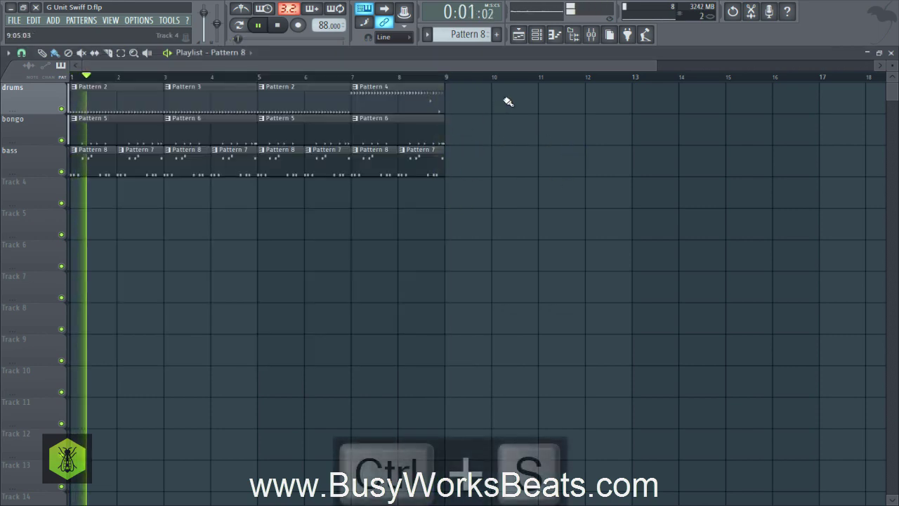
# Move to a new empty Pattern 9, return to the playlist and save the project
pyautogui.click(544, 37)
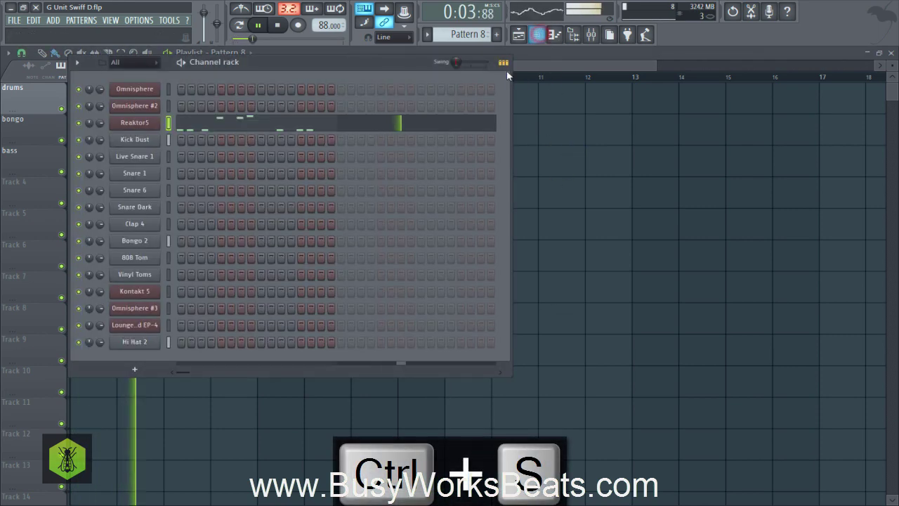
pyautogui.click(503, 61)
pyautogui.press('F6')
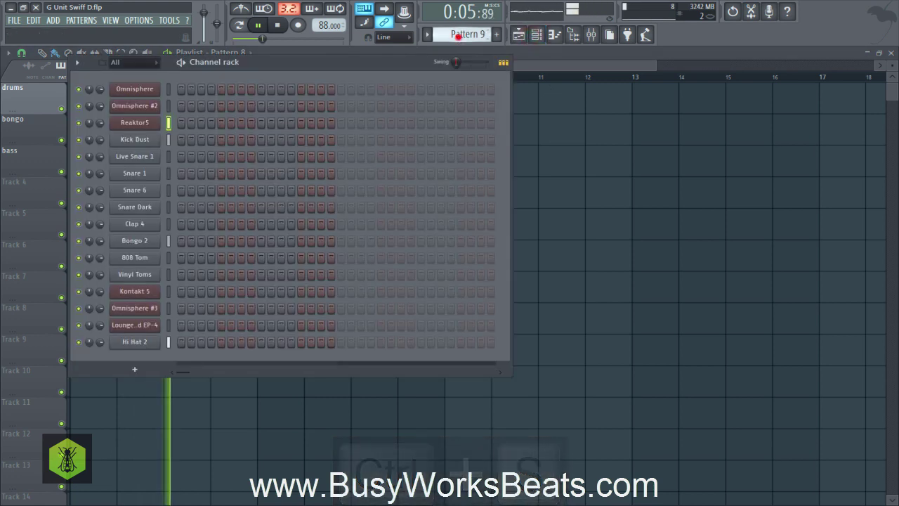
pyautogui.press('F4')
pyautogui.press('F6')
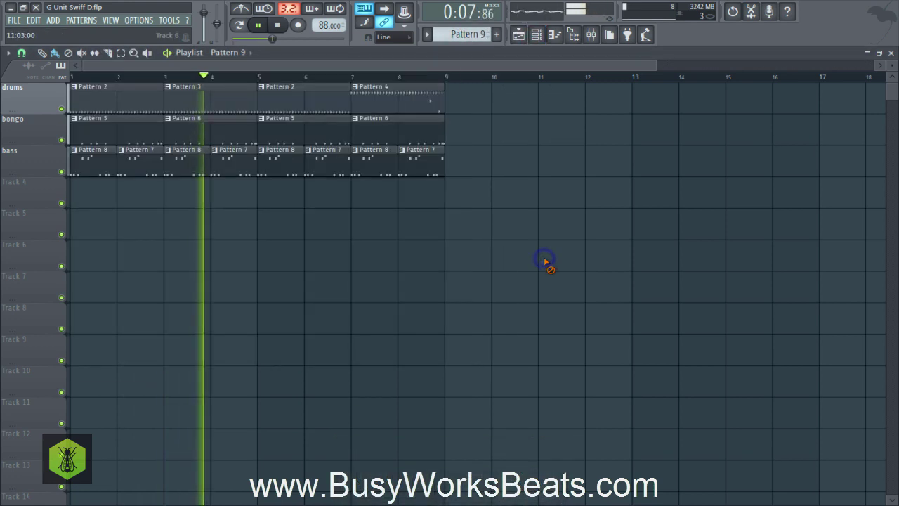
pyautogui.hotkey('ctrl', 's')
# Stop playback and compare the channel rack contents of Pattern 8 and Pattern 9, keeping Pattern 9 selected
pyautogui.click(554, 34)
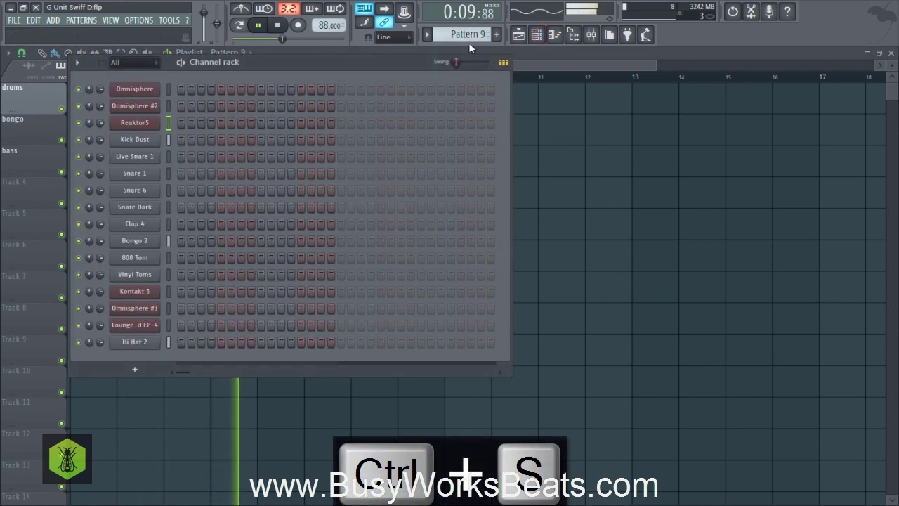
pyautogui.scroll(1, 468, 34)
pyautogui.press('space')
pyautogui.scroll(-1, 462, 34)
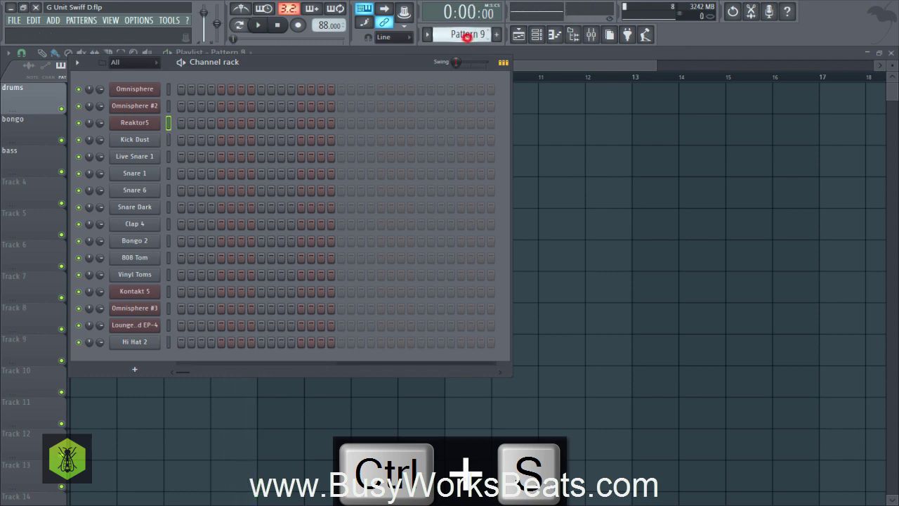
pyautogui.press('F6')
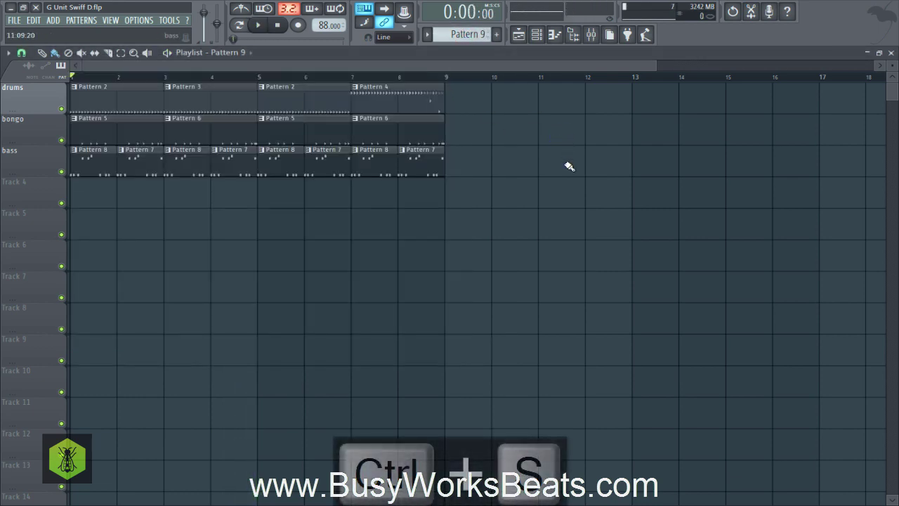
pyautogui.click(536, 35)
pyautogui.scroll(1, 472, 36)
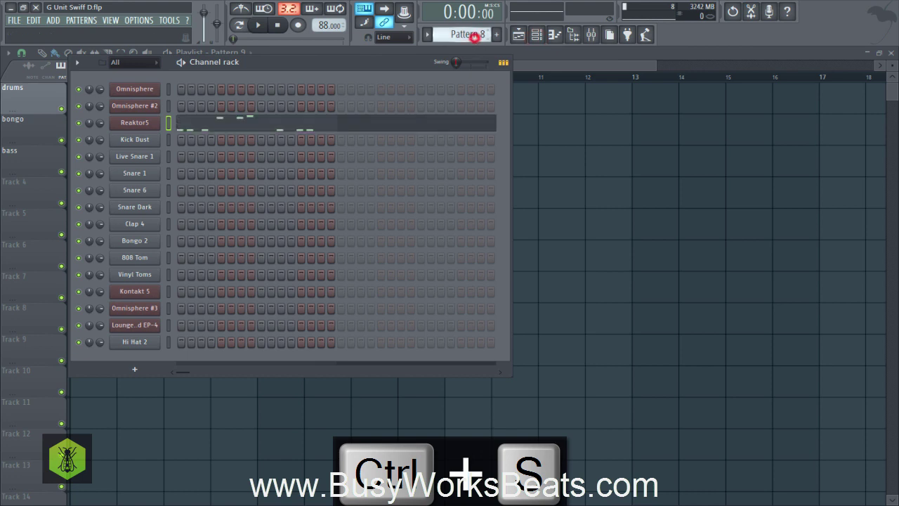
pyautogui.scroll(-1, 473, 36)
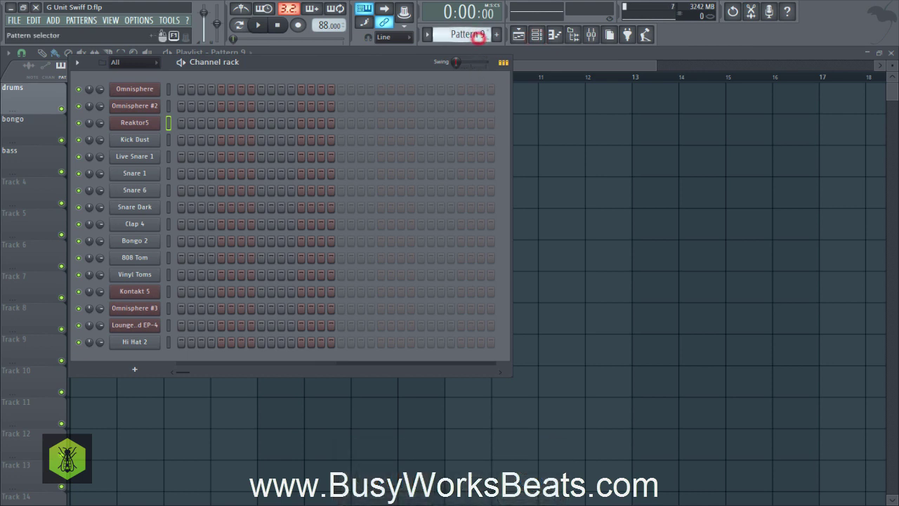
pyautogui.scroll(1, 478, 36)
pyautogui.scroll(-1, 478, 37)
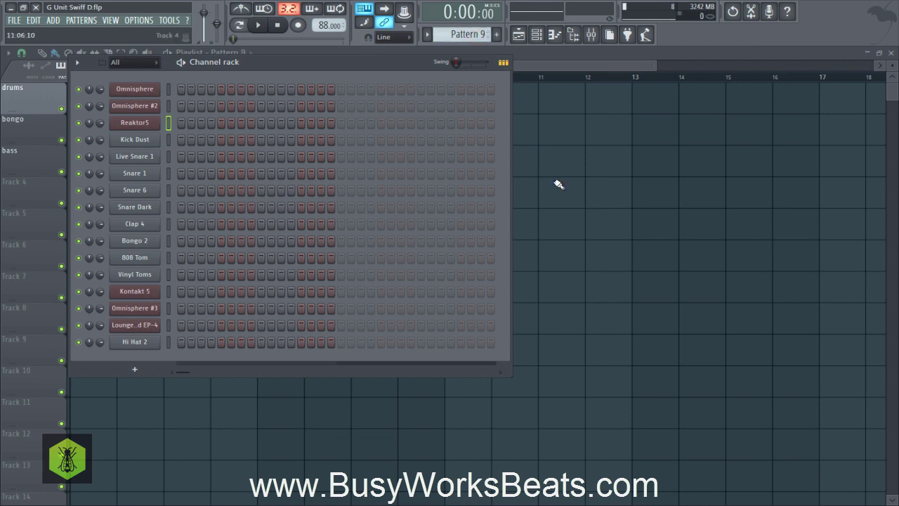
pyautogui.press('F6')
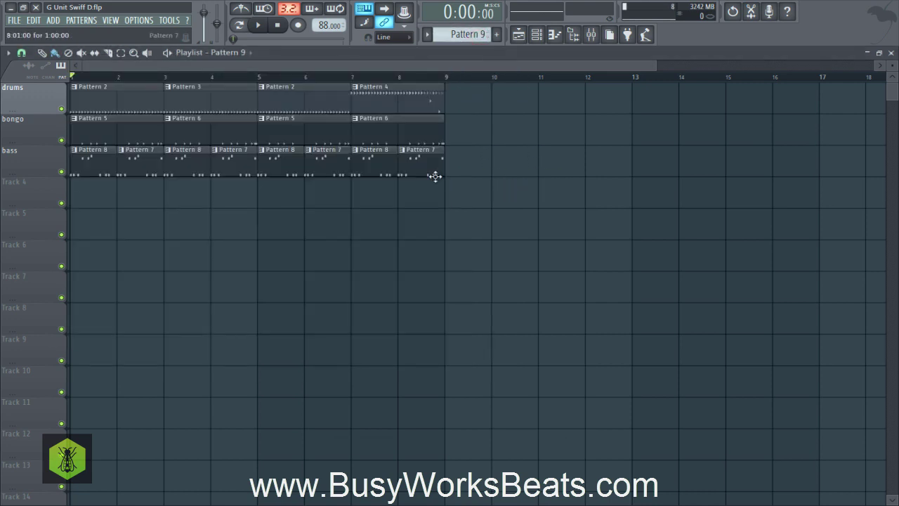
# Duplicate all drum, bongo and bass clips from bars 1 to 8 into bars 9 to 16
pyautogui.keyDown('ctrl'); pyautogui.moveTo(457, 185); pyautogui.dragTo(71, 86); pyautogui.keyUp('ctrl')
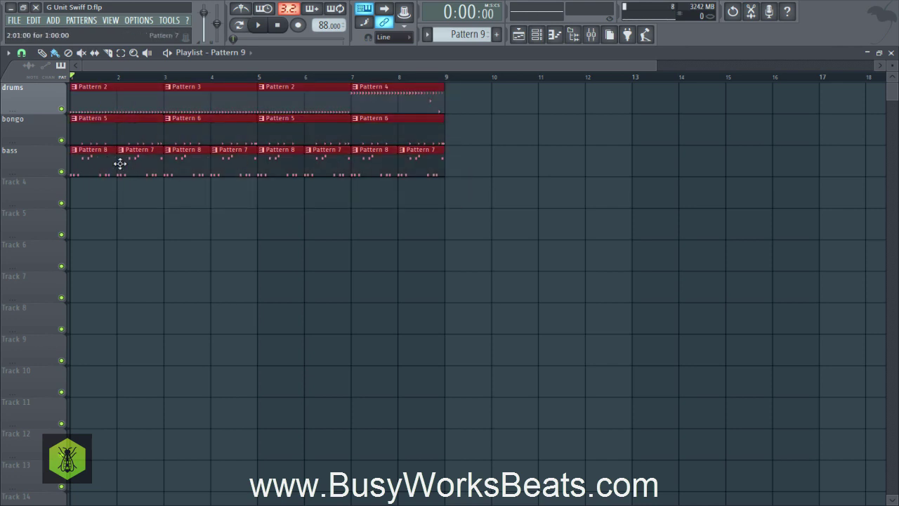
pyautogui.hotkey('ctrl', 'b')
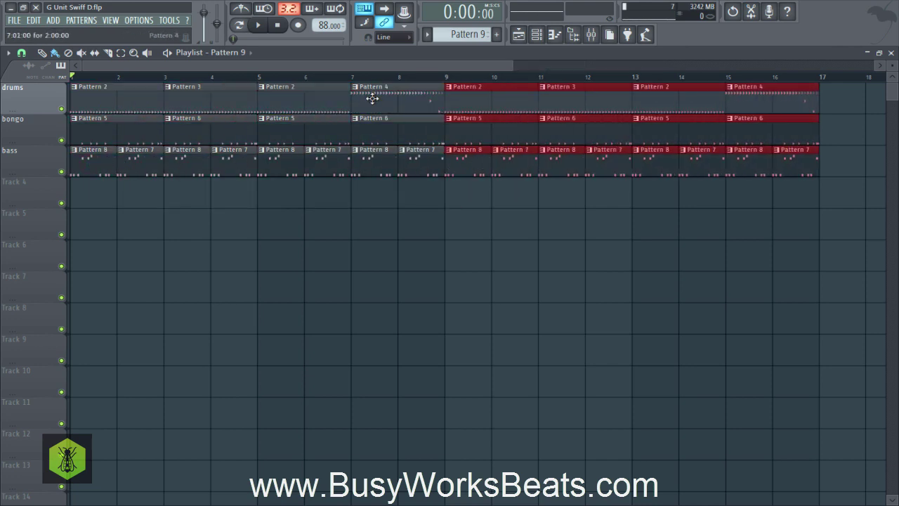
pyautogui.click(280, 224)
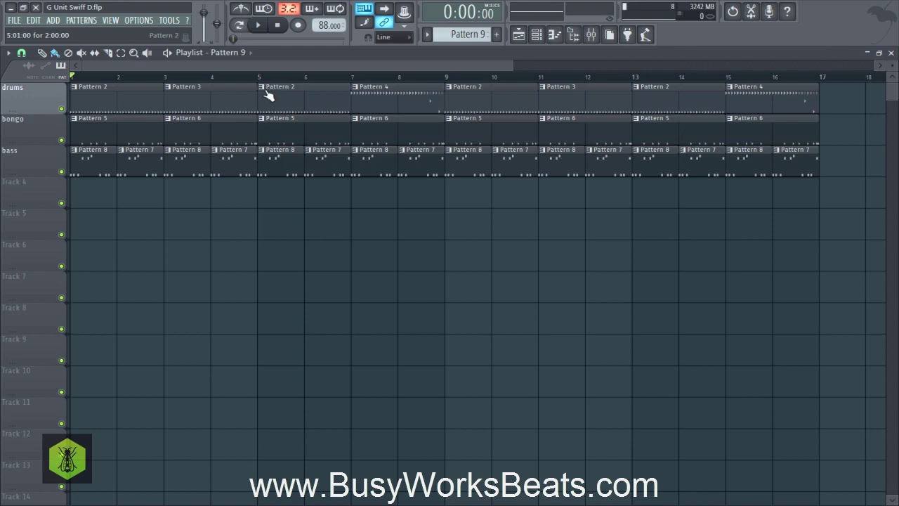
# Select the four-bar sections starting at bars 5, 9 and 13 in turn, and clear the selection
pyautogui.keyDown('ctrl'); pyautogui.moveTo(267, 95); pyautogui.dragTo(443, 184); pyautogui.keyUp('ctrl')
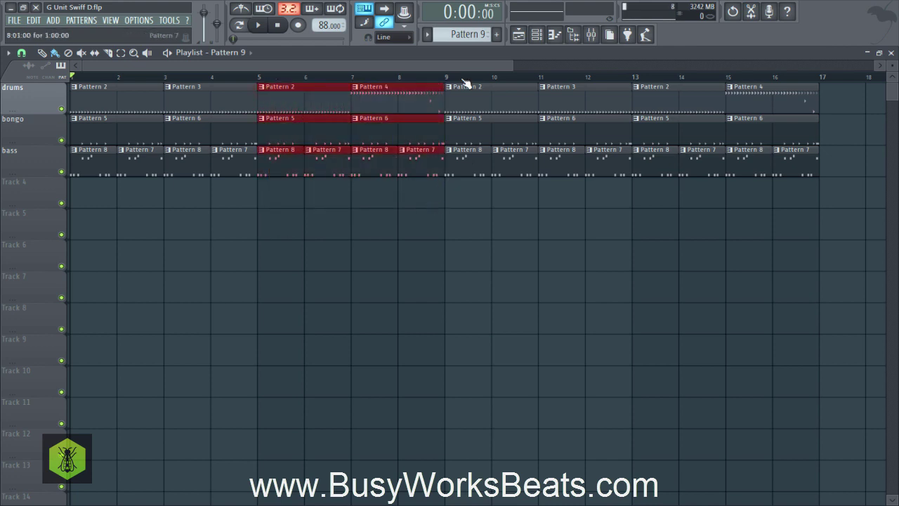
pyautogui.keyDown('ctrl'); pyautogui.moveTo(457, 86); pyautogui.dragTo(630, 198); pyautogui.keyUp('ctrl')
pyautogui.keyDown('ctrl'); pyautogui.moveTo(643, 100); pyautogui.dragTo(800, 181); pyautogui.keyUp('ctrl')
pyautogui.click(492, 260)
# Select the Omnisphere #2 channel in the channel rack for Pattern 9
pyautogui.click(537, 35)
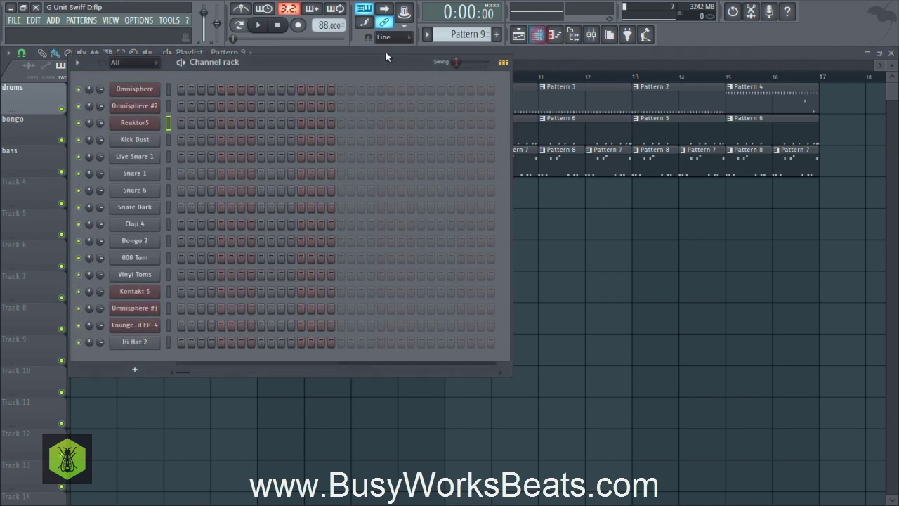
pyautogui.click(168, 307)
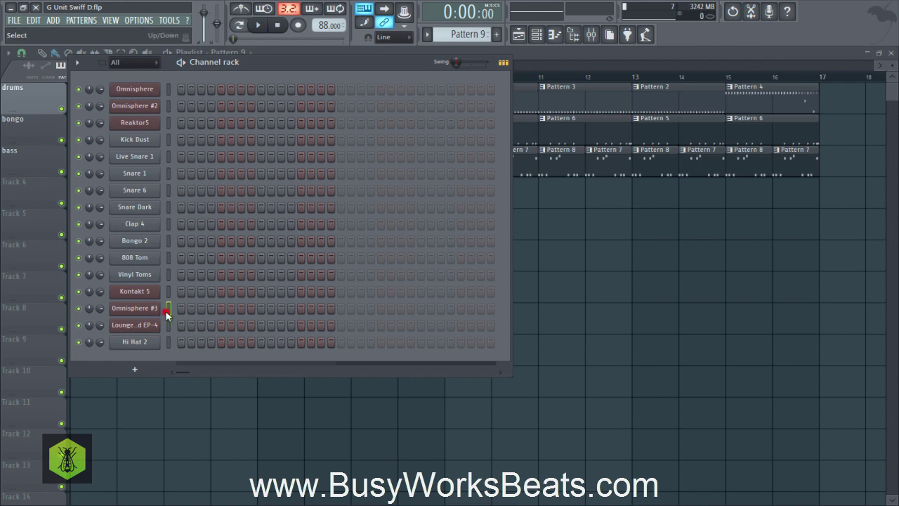
pyautogui.click(167, 106)
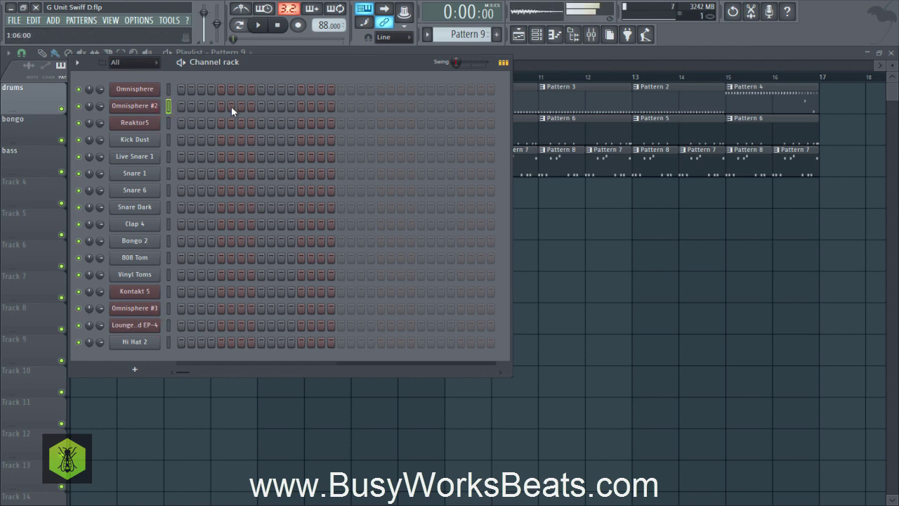
# Set the playlist's playback range to bars 5 through 8 and return to the channel rack
pyautogui.press('F6')
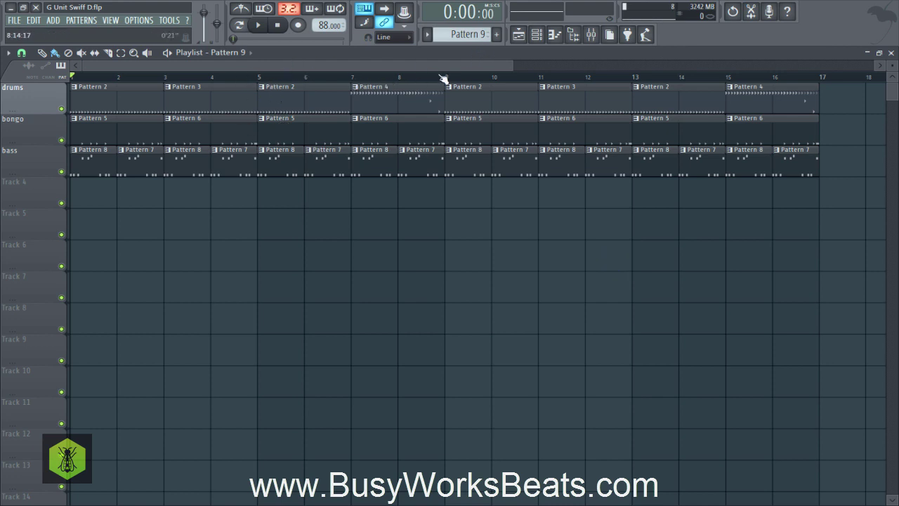
pyautogui.moveTo(441, 76); pyautogui.dragTo(274, 88)
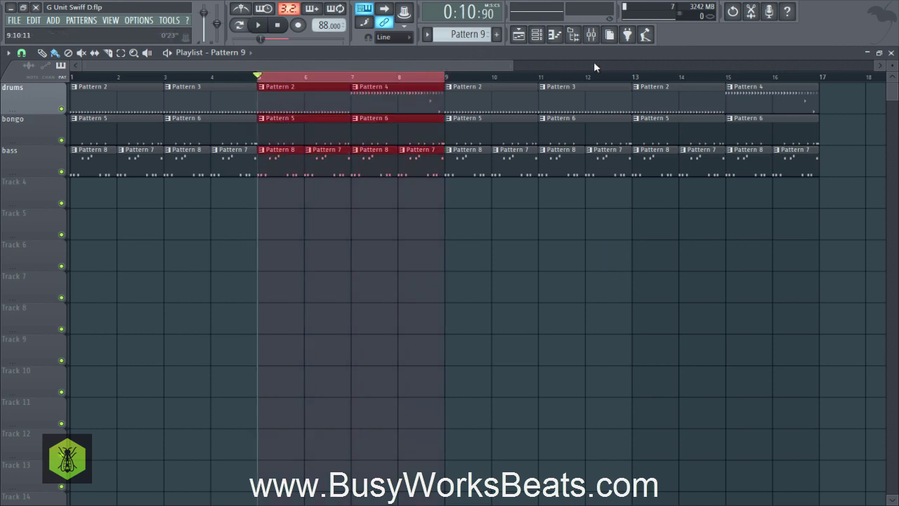
pyautogui.click(535, 34)
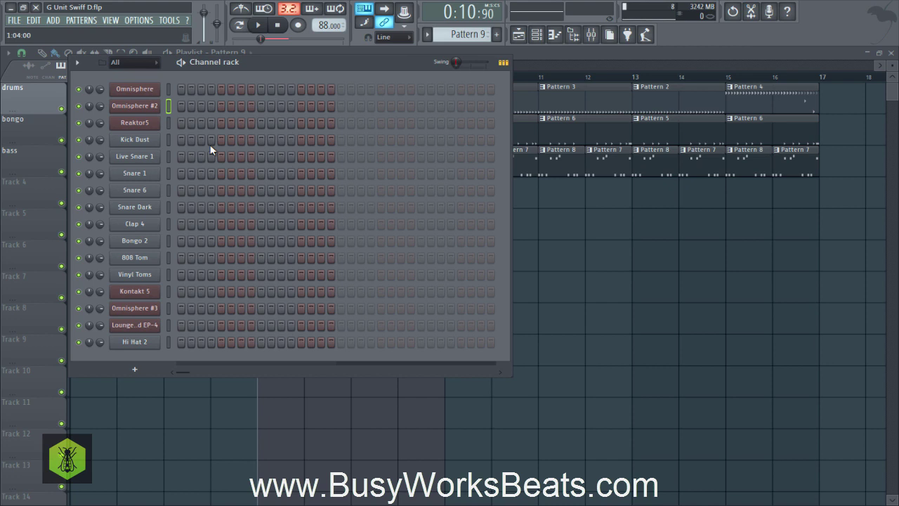
# Briefly play the bars 5 to 8 range, stop it and arm recording with Omnisphere #2 selected
pyautogui.press('space')
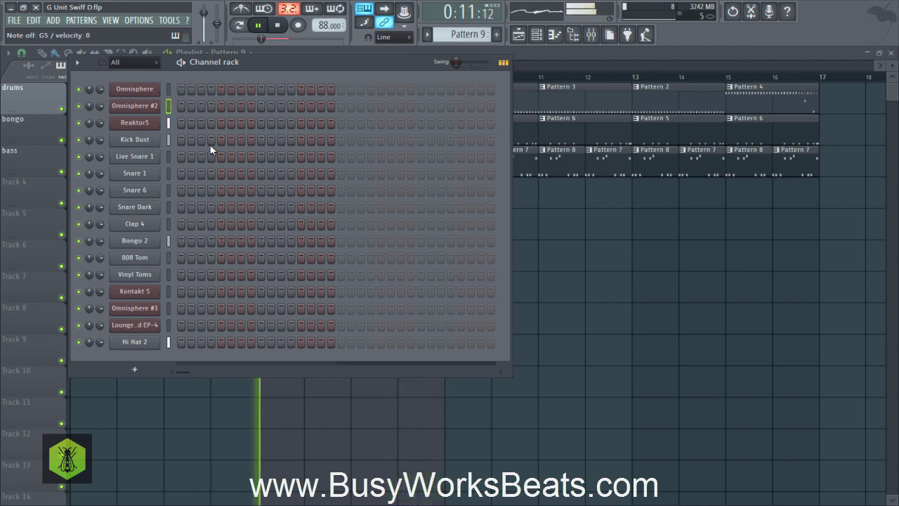
pyautogui.press('space')
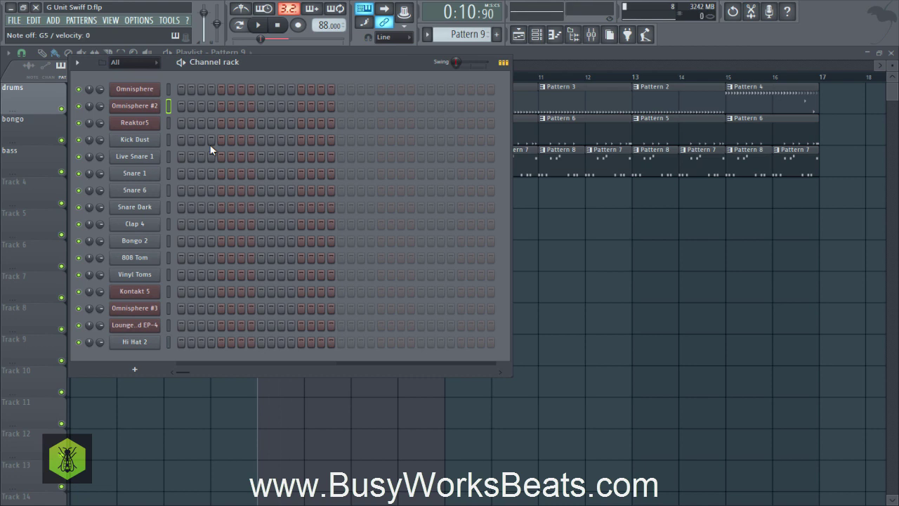
pyautogui.click(297, 28)
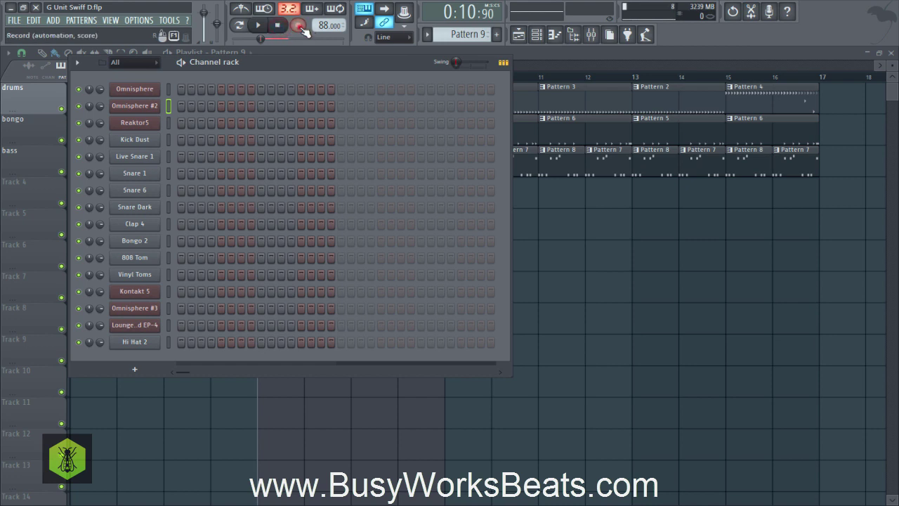
# Record automation and score over bars 5 to 8 into Pattern 9 with the Omnisphere #2 channel
pyautogui.click(458, 327)
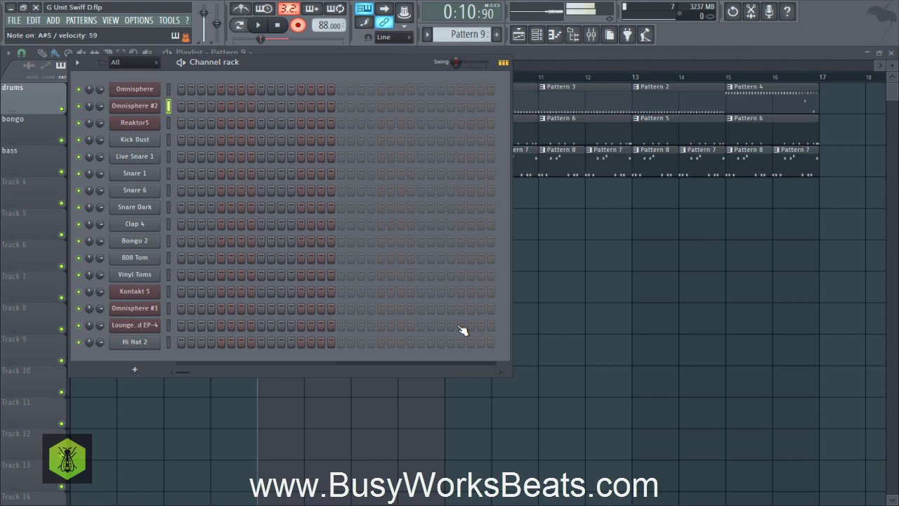
pyautogui.press('space')
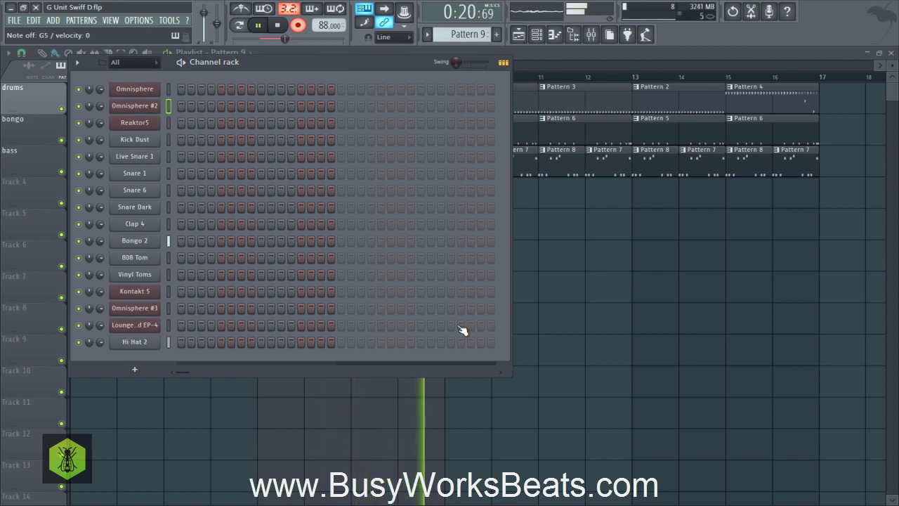
pyautogui.press('space')
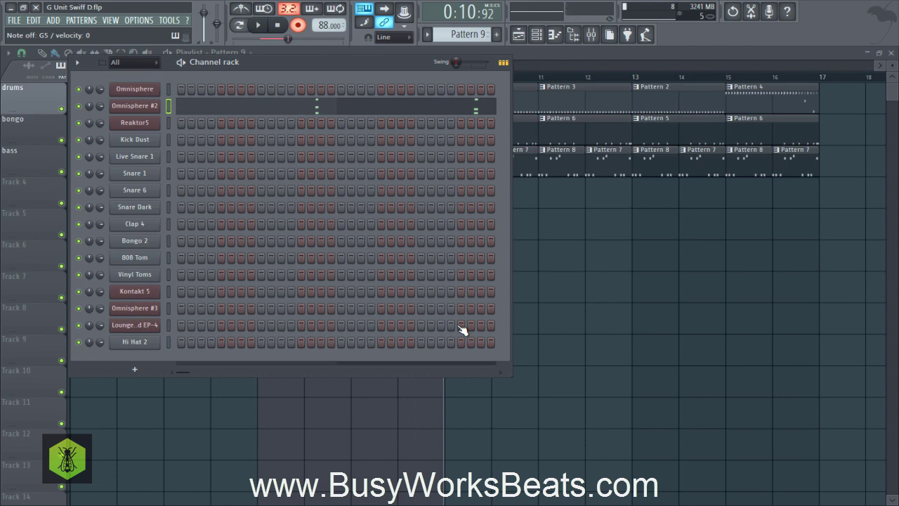
# In the Omnisphere #2 piano roll, delete all recorded notes before the three closing chords at the end of bar 4
pyautogui.click(283, 105)
pyautogui.moveTo(372, 149); pyautogui.dragTo(102, 300)
pyautogui.press('Delete')
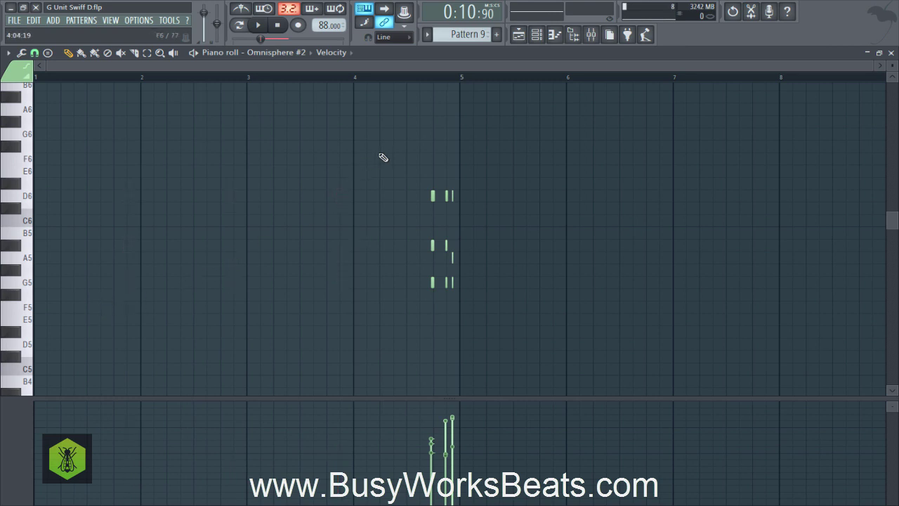
# Select the three remaining chords at the end of bar 4 and shift them slightly later
pyautogui.moveTo(383, 157); pyautogui.dragTo(492, 297)
pyautogui.scroll(3, 458, 80)
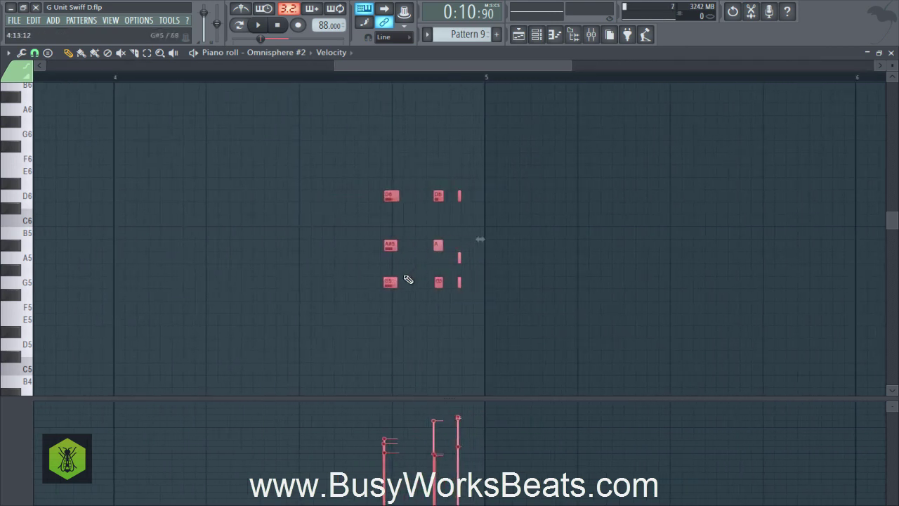
pyautogui.moveTo(389, 282); pyautogui.dragTo(399, 285)
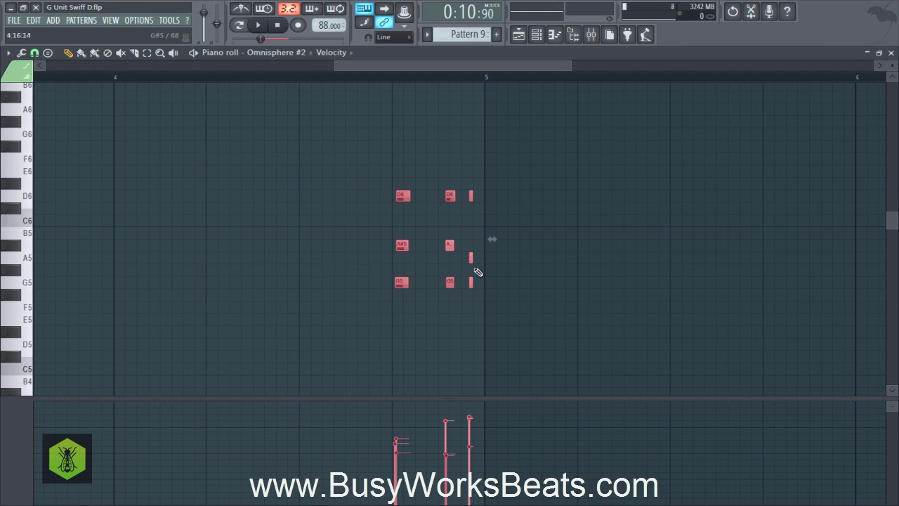
# Select the middle notes of the three chords, clear the selection and play back the end of bar 4
pyautogui.click(345, 243)
pyautogui.moveTo(361, 241); pyautogui.dragTo(474, 258)
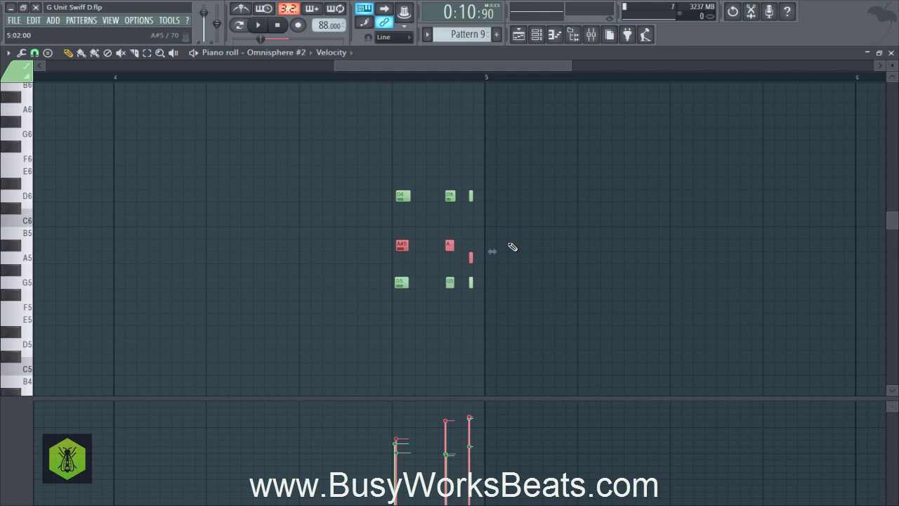
pyautogui.click(496, 234)
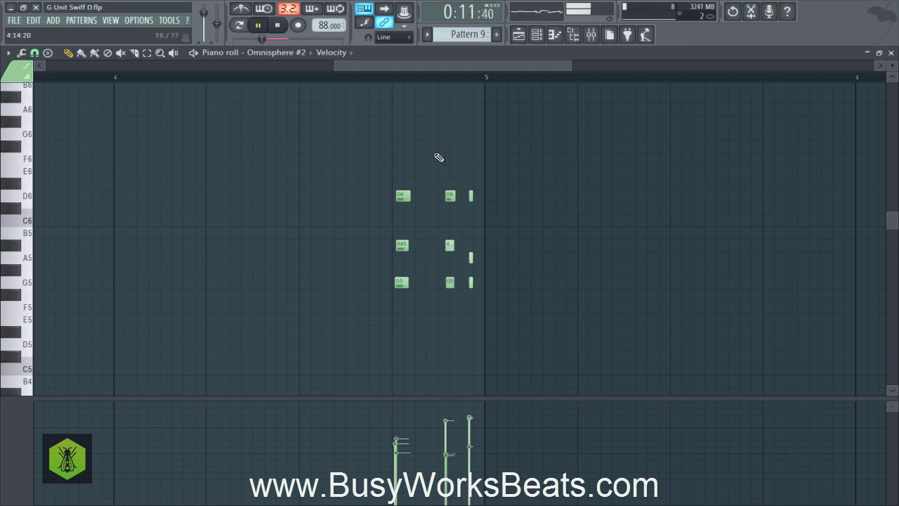
pyautogui.click(371, 77)
pyautogui.press('space')
pyautogui.press('space')
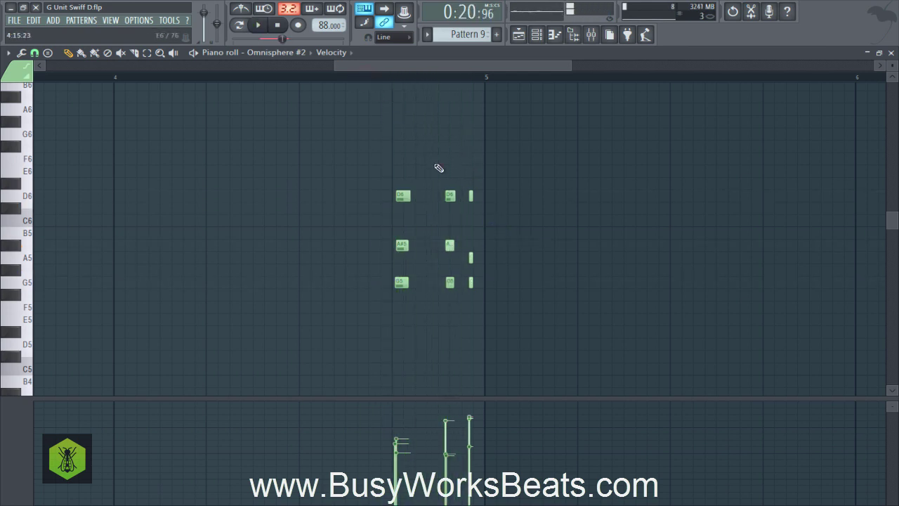
# Set snapping to (none), move the second chord slightly earlier, and lengthen and nudge the last chord earlier while checking playback
pyautogui.click(34, 53)
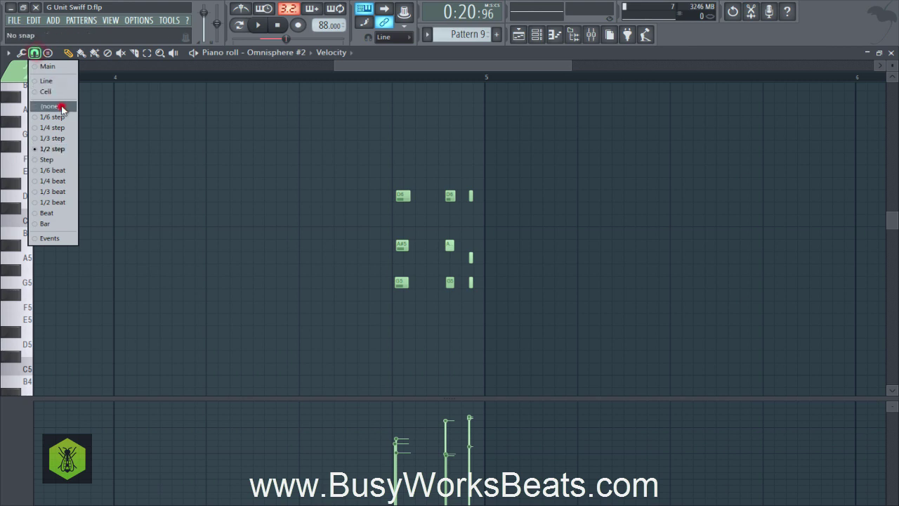
pyautogui.click(62, 108)
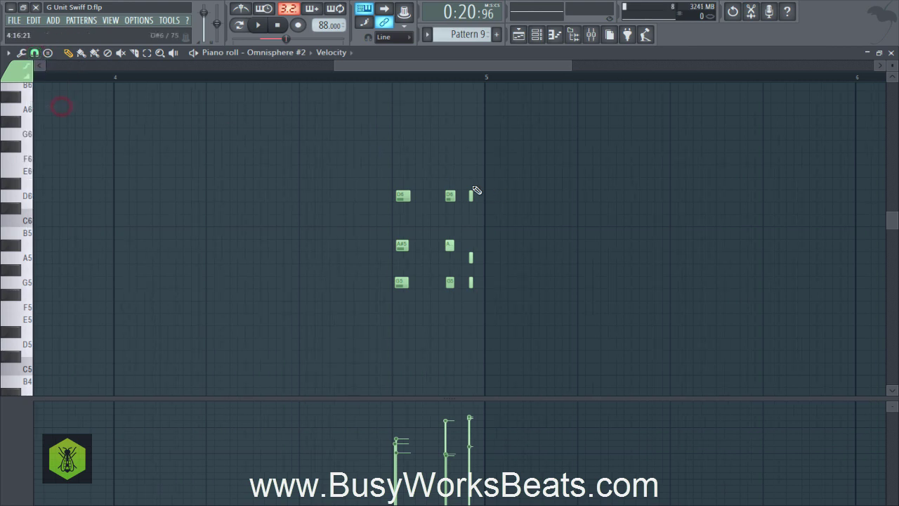
pyautogui.press('space')
pyautogui.press('space')
pyautogui.moveTo(445, 172); pyautogui.dragTo(470, 196)
pyautogui.press('space')
pyautogui.press('space')
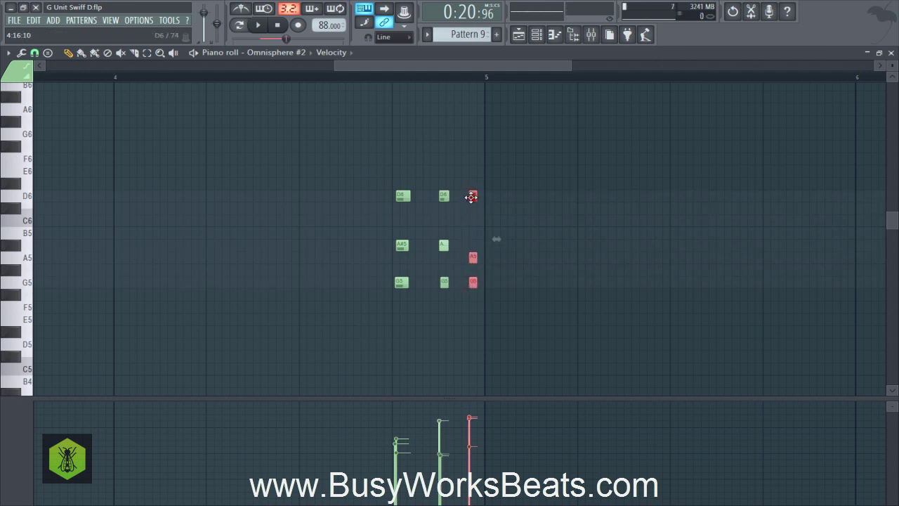
pyautogui.press('space')
pyautogui.moveTo(472, 197); pyautogui.dragTo(469, 198)
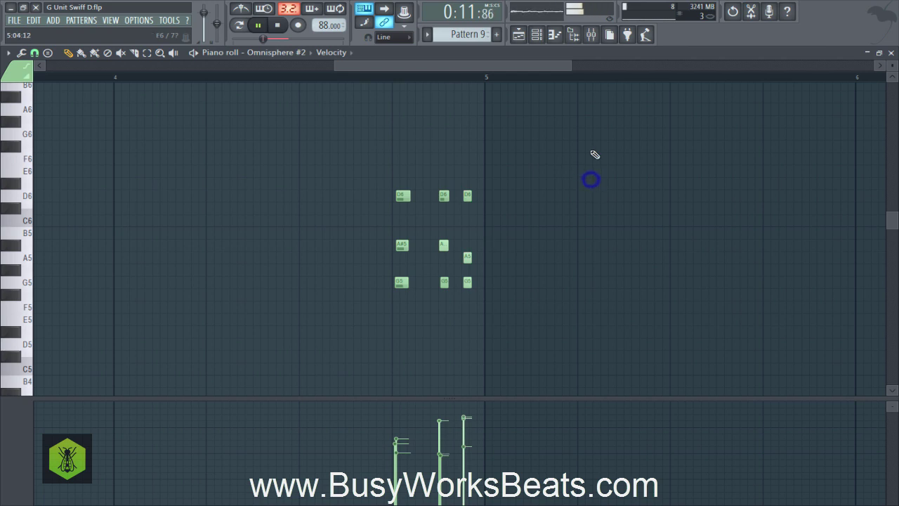
# Save the project from the playlist and switch to the empty Pattern 10 with the Omnisphere channel selected
pyautogui.press('F7')
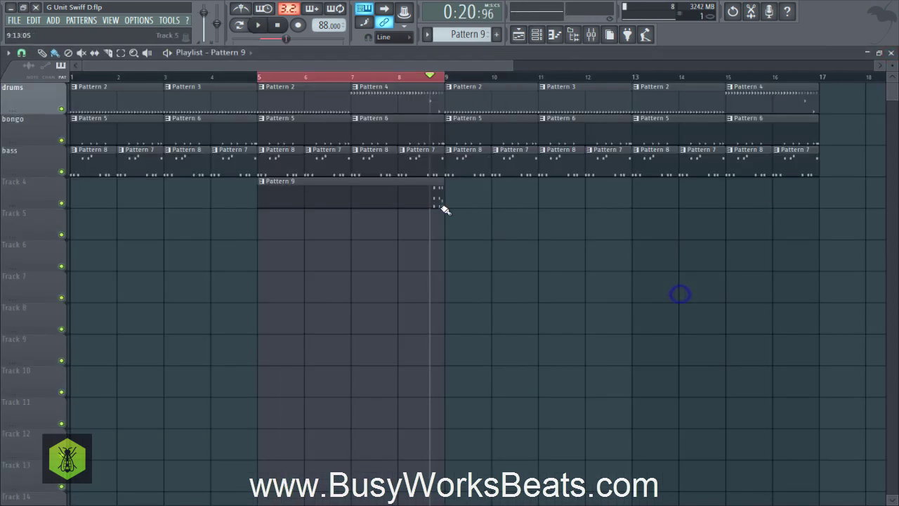
pyautogui.hotkey('ctrl', 's')
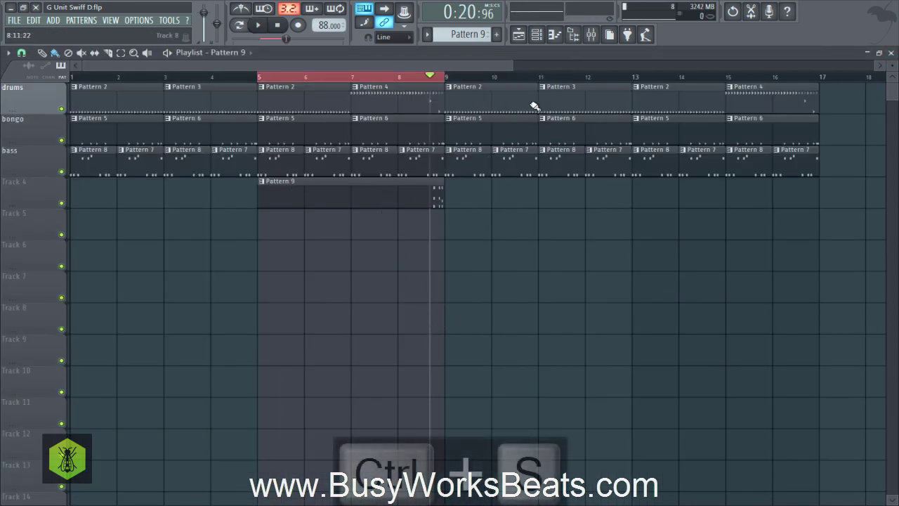
pyautogui.click(536, 33)
pyautogui.scroll(-1, 466, 33)
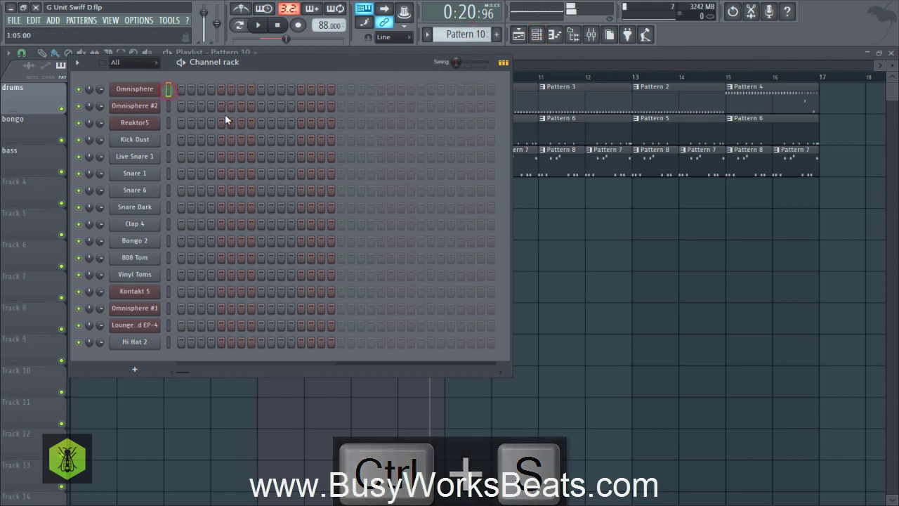
# Lower the volume of the Omnisphere mixer track and return to the channel rack
pyautogui.click(590, 33)
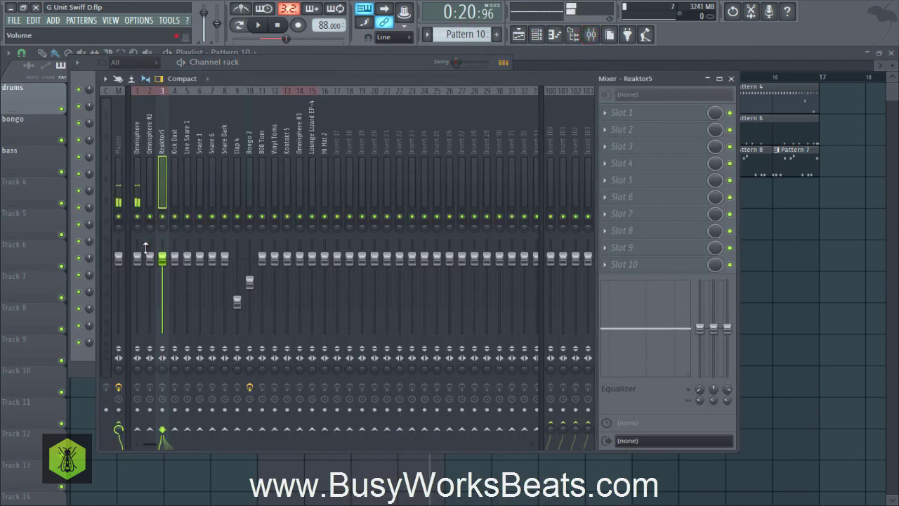
pyautogui.moveTo(137, 258); pyautogui.dragTo(137, 281)
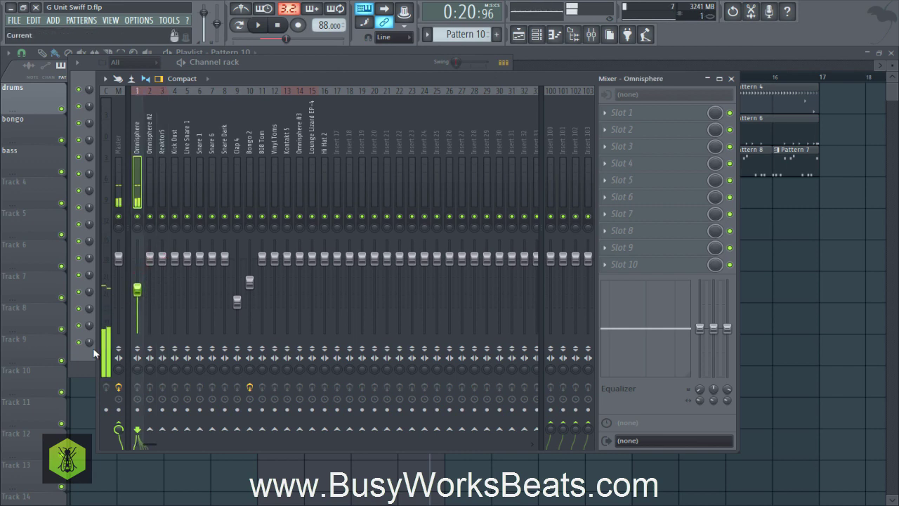
pyautogui.press('F6')
# Play the bars 5 to 8 range twice to rehearse the Omnisphere melody over the beat
pyautogui.press('space')
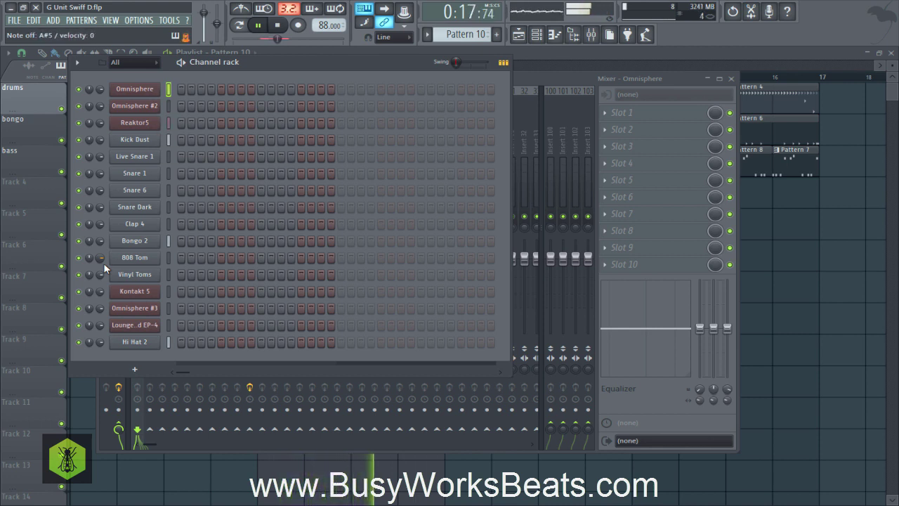
pyautogui.press('space')
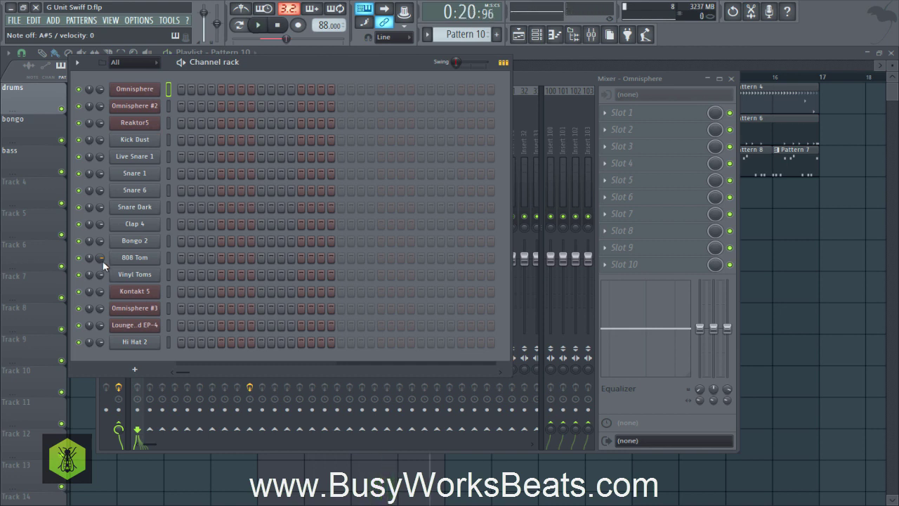
pyautogui.press('space')
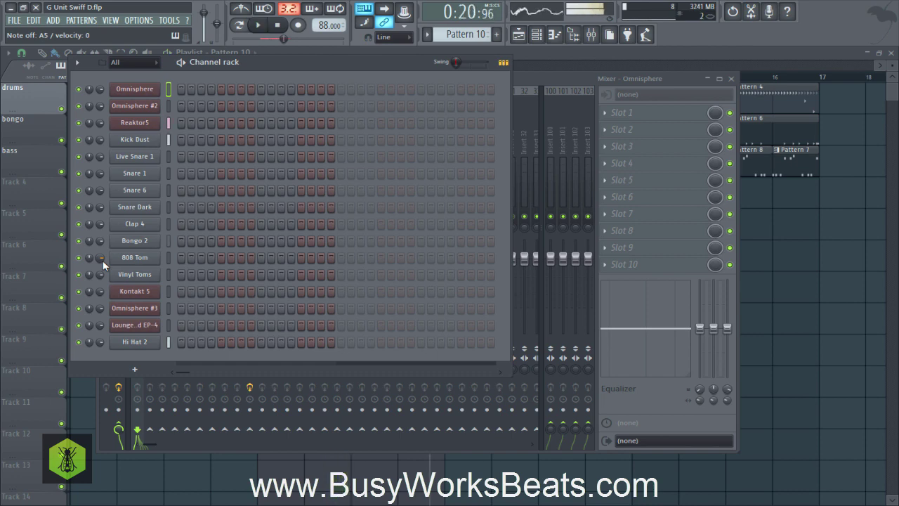
pyautogui.press('space')
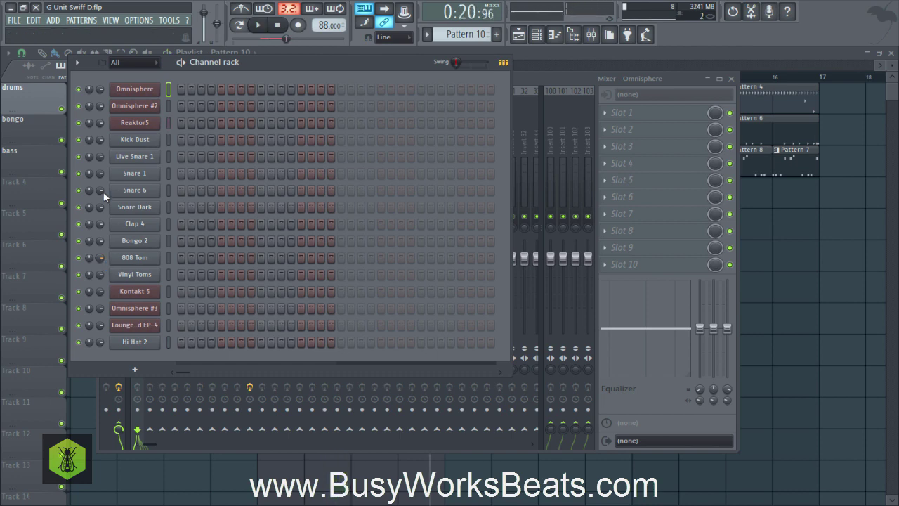
# Record automation and score over bars 5 to 8 into Pattern 10 with the Omnisphere channel
pyautogui.click(294, 29)
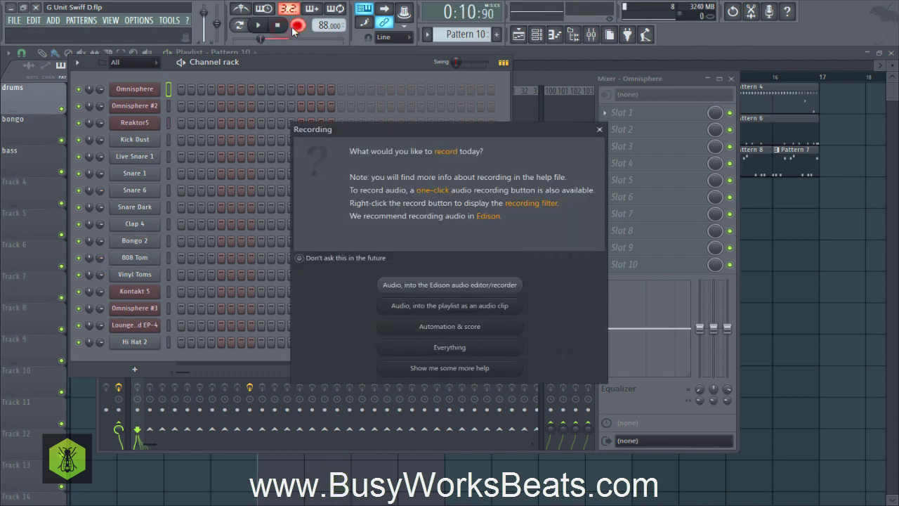
pyautogui.click(443, 327)
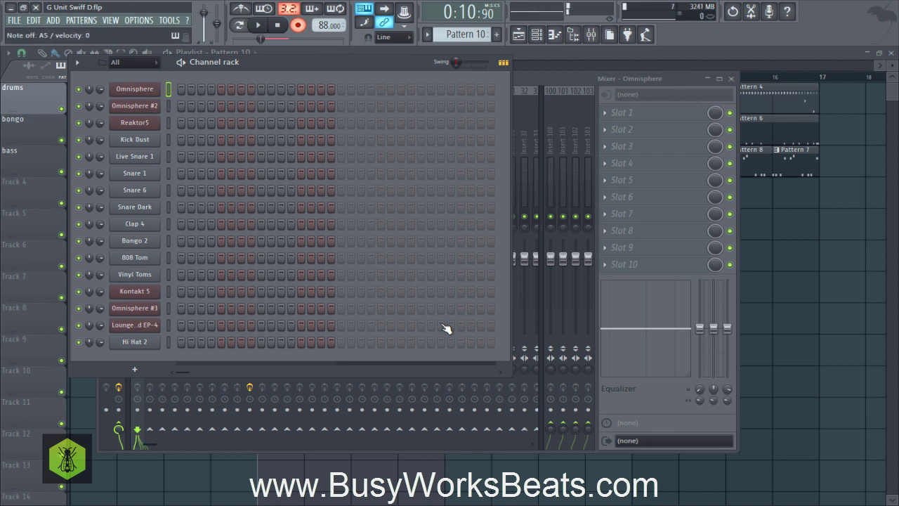
pyautogui.press('space')
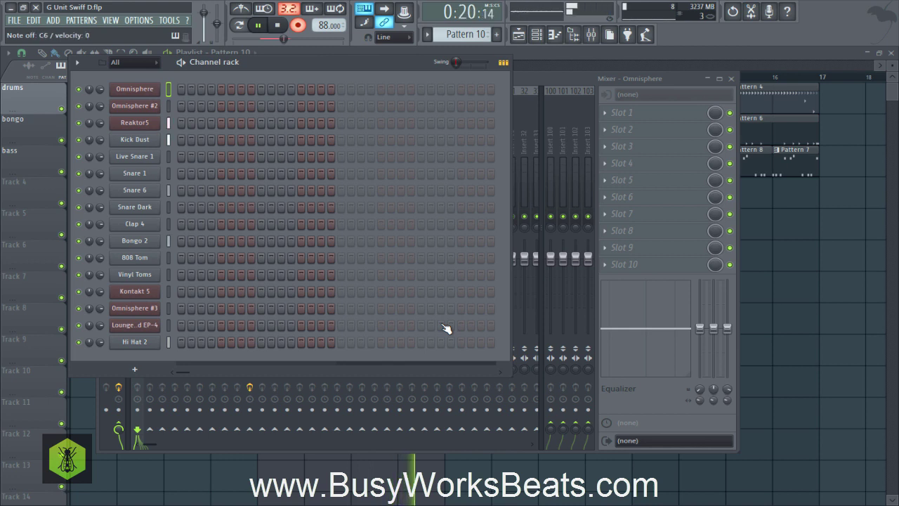
pyautogui.press('space')
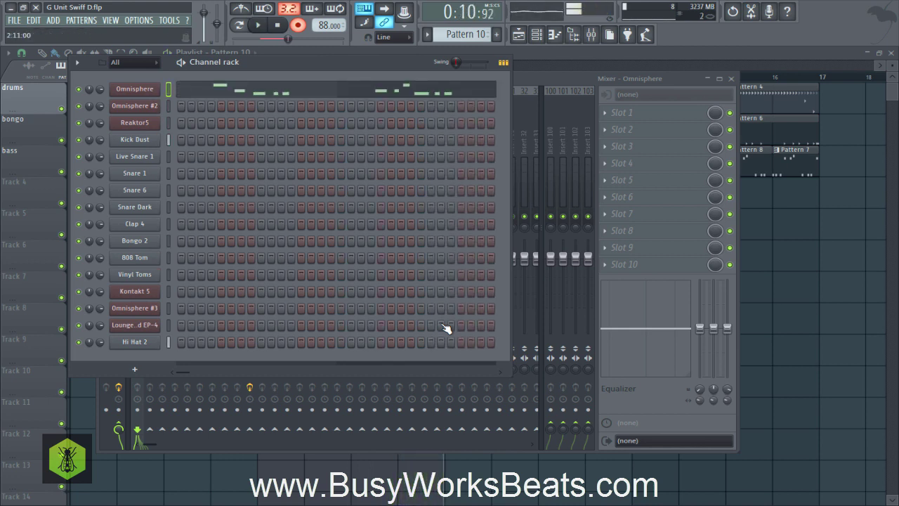
pyautogui.press('space')
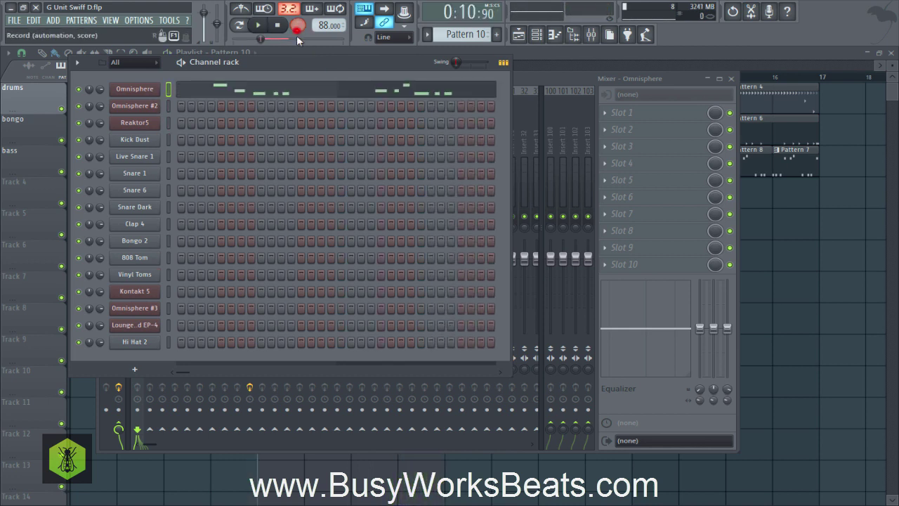
# In the Omnisphere piano roll, select all recorded notes, set snapping to (none) and shift them slightly later
pyautogui.click(298, 89)
pyautogui.scroll(-4, 188, 75)
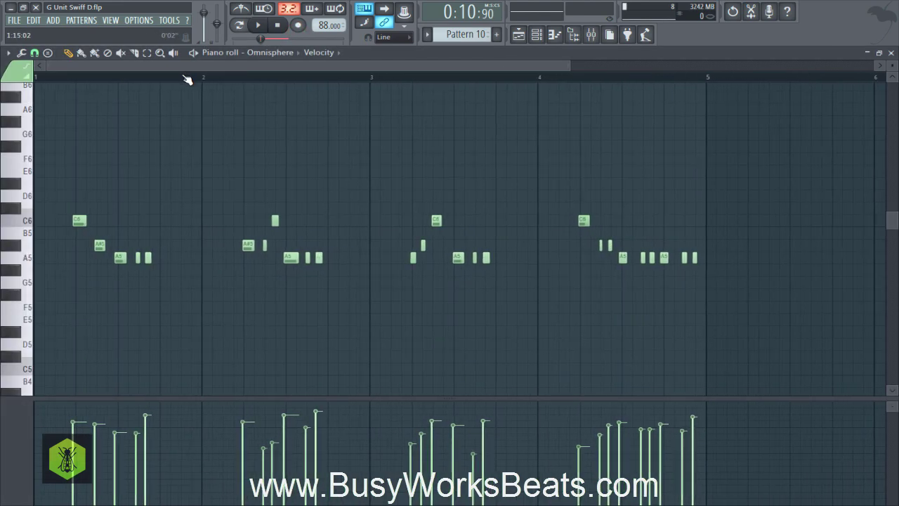
pyautogui.hotkey('ctrl', 'a')
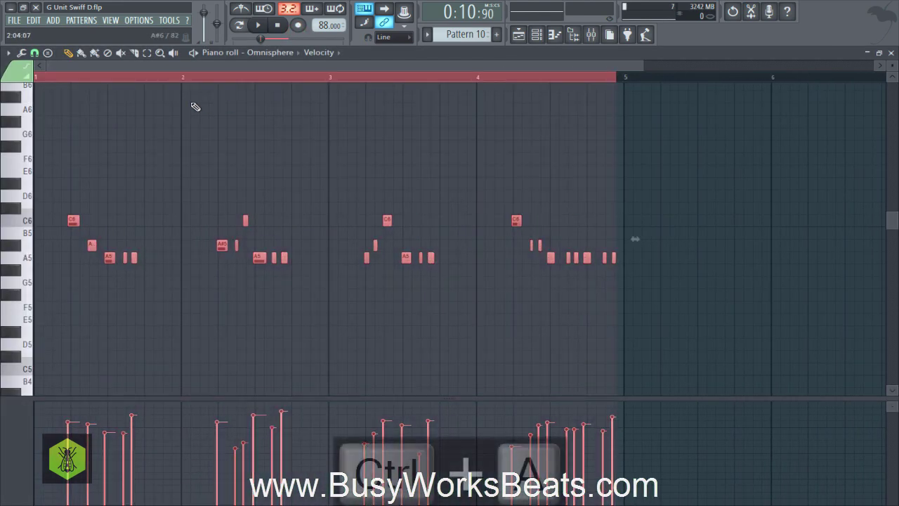
pyautogui.click(34, 52)
pyautogui.click(59, 104)
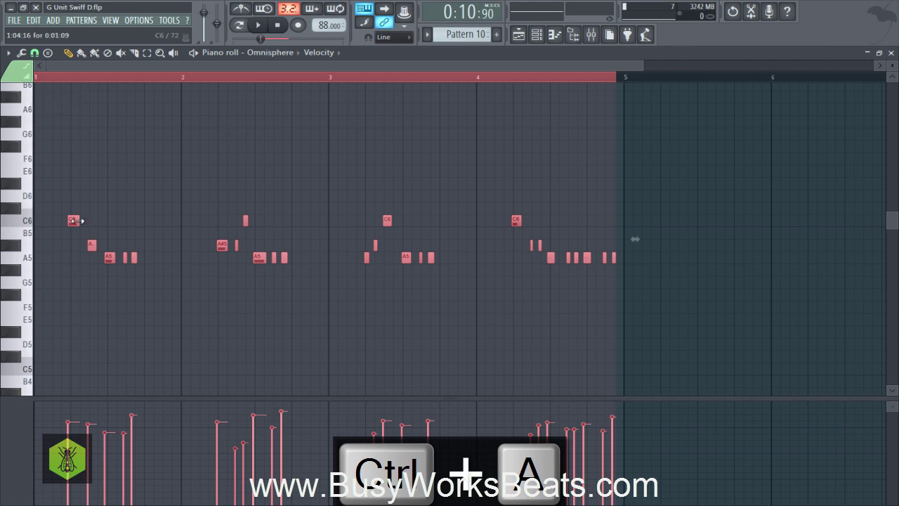
pyautogui.moveTo(74, 220); pyautogui.dragTo(79, 220)
# Play back the shifted melody, nudge all notes slightly earlier, and clear the selection while listening again
pyautogui.press('space')
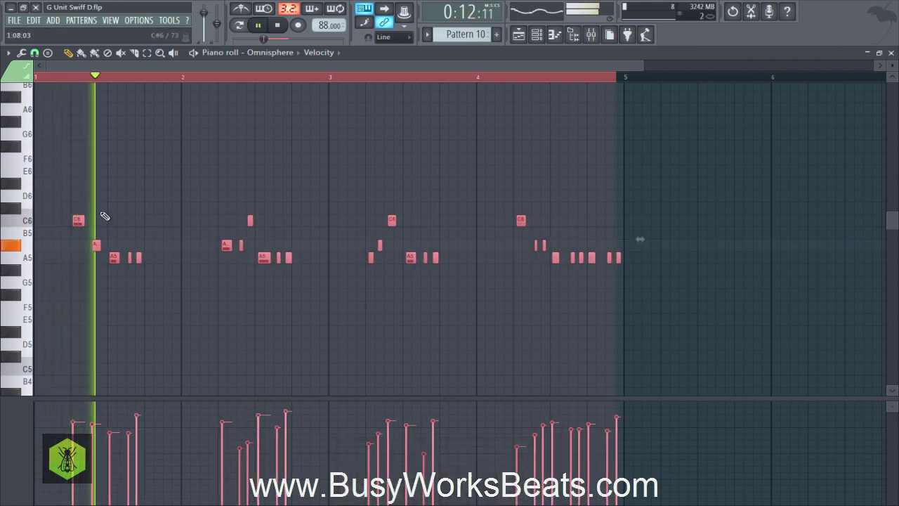
pyautogui.press('space')
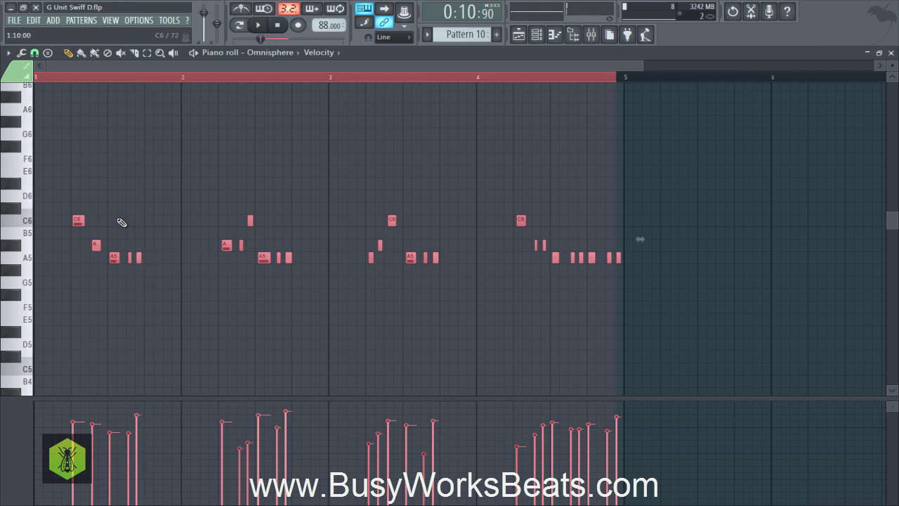
pyautogui.moveTo(79, 219); pyautogui.dragTo(77, 219)
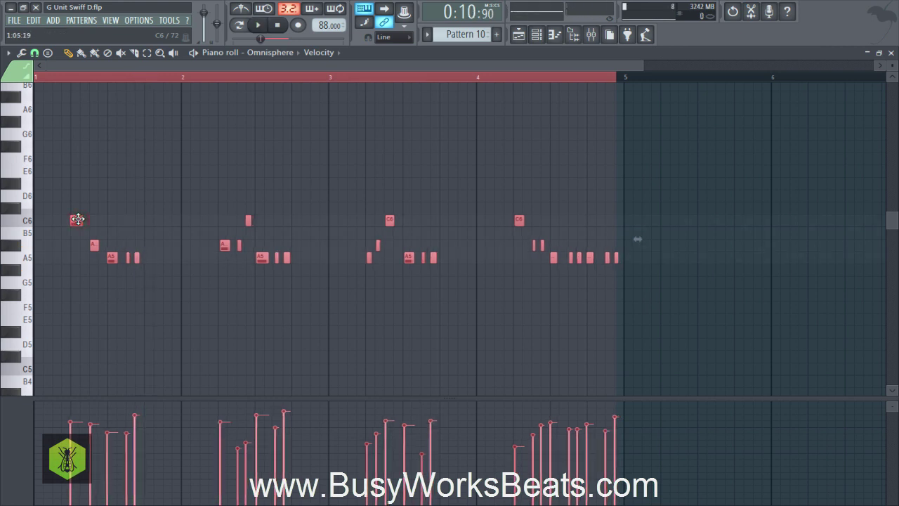
pyautogui.press('space')
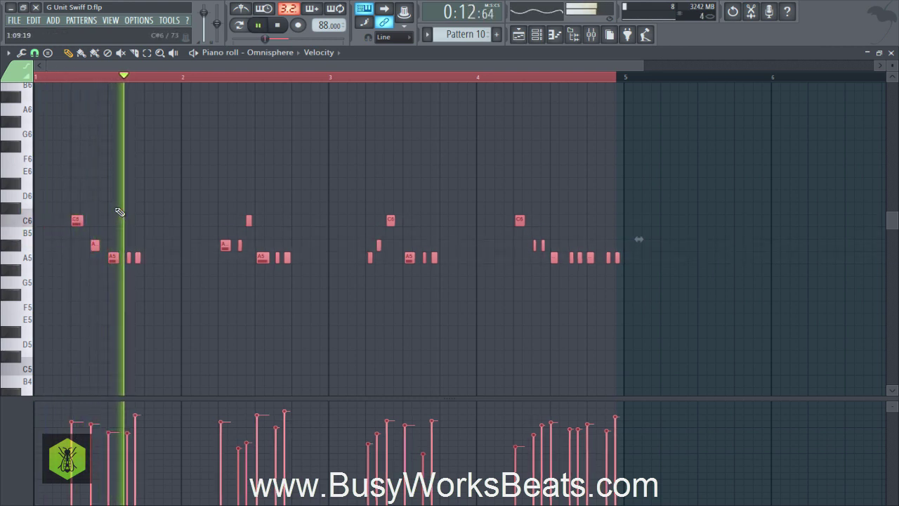
pyautogui.click(126, 203)
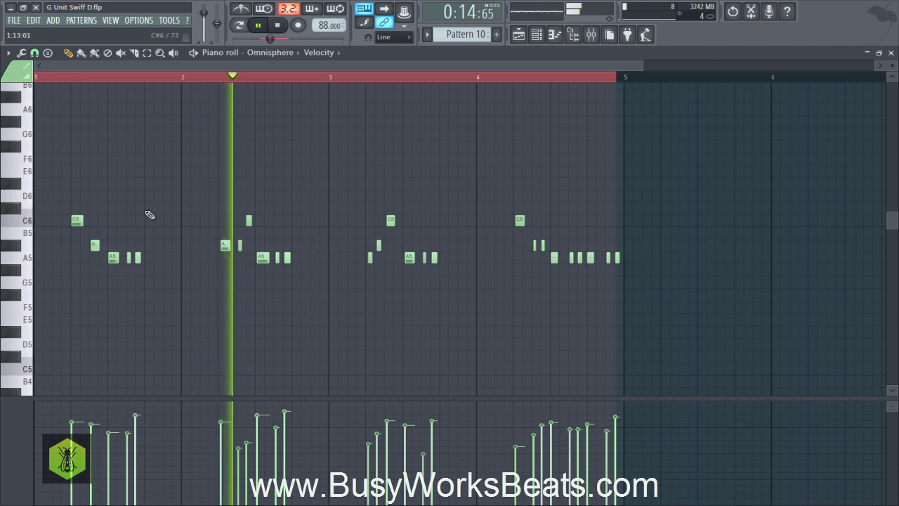
# Close the Omnisphere piano roll and lower the Omnisphere mixer track's volume to about 27% while the beat plays
pyautogui.press('space')
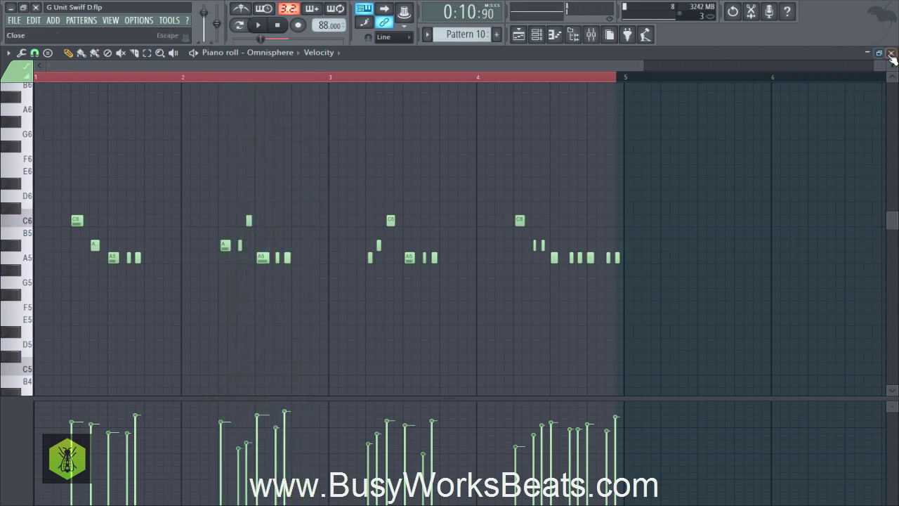
pyautogui.click(891, 53)
pyautogui.click(565, 76)
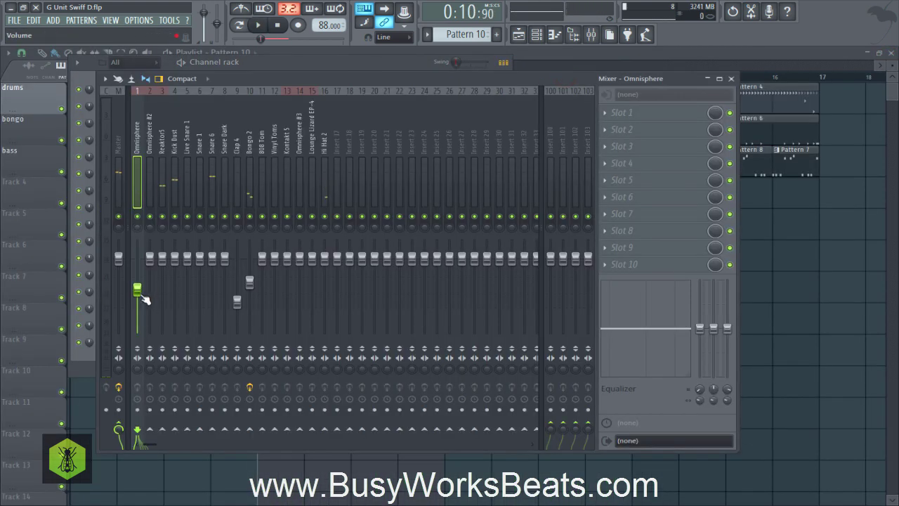
pyautogui.press('space')
pyautogui.moveTo(144, 300); pyautogui.dragTo(144, 323)
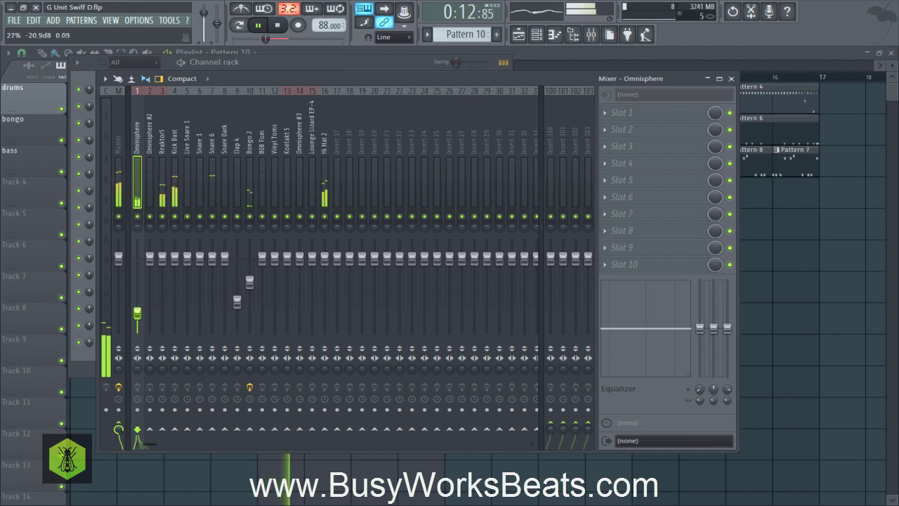
pyautogui.click(92, 355)
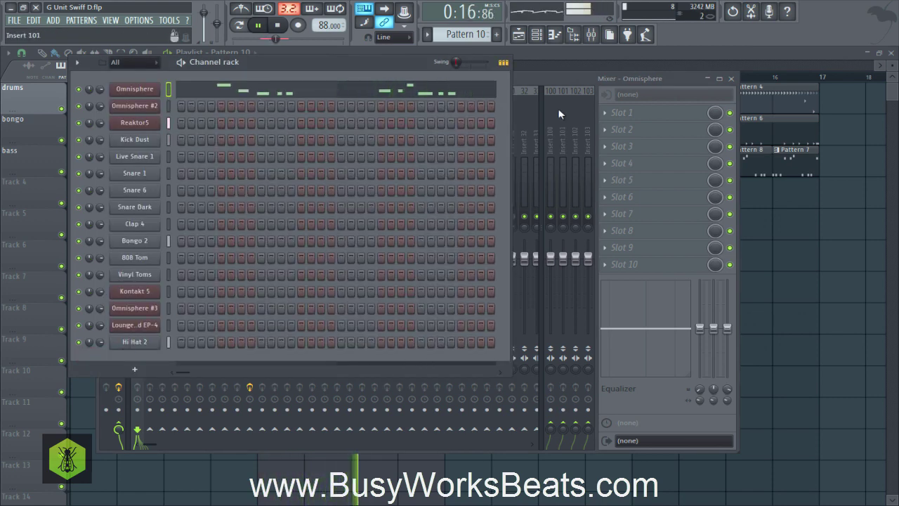
pyautogui.click(530, 73)
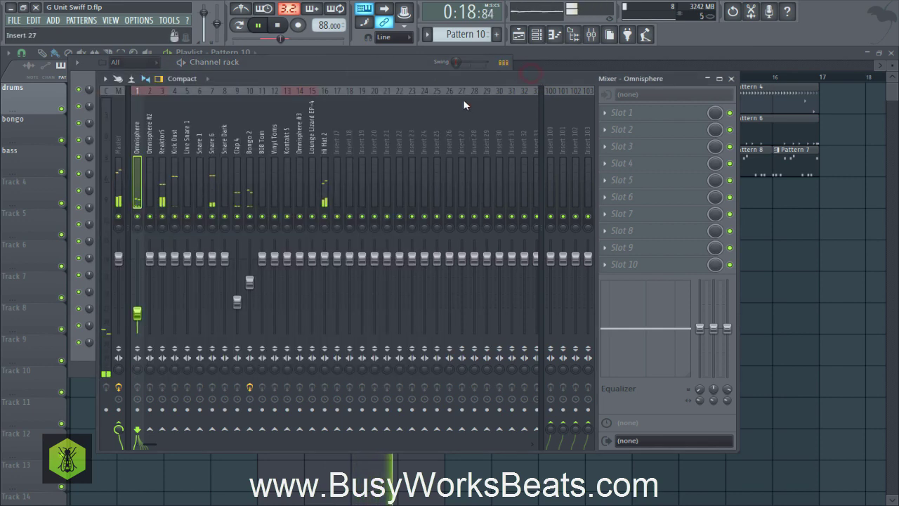
# Pan Omnisphere left and Omnisphere #2 right in the mixer, and lower the Omnisphere #2 volume to about 78%
pyautogui.moveTo(139, 226); pyautogui.dragTo(150, 272)
pyautogui.moveTo(150, 225); pyautogui.dragTo(149, 220)
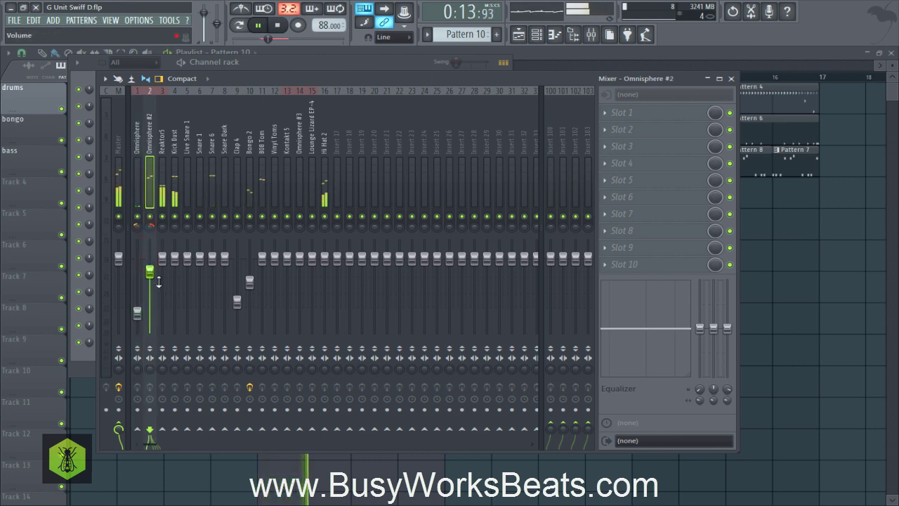
pyautogui.moveTo(147, 271); pyautogui.dragTo(144, 267)
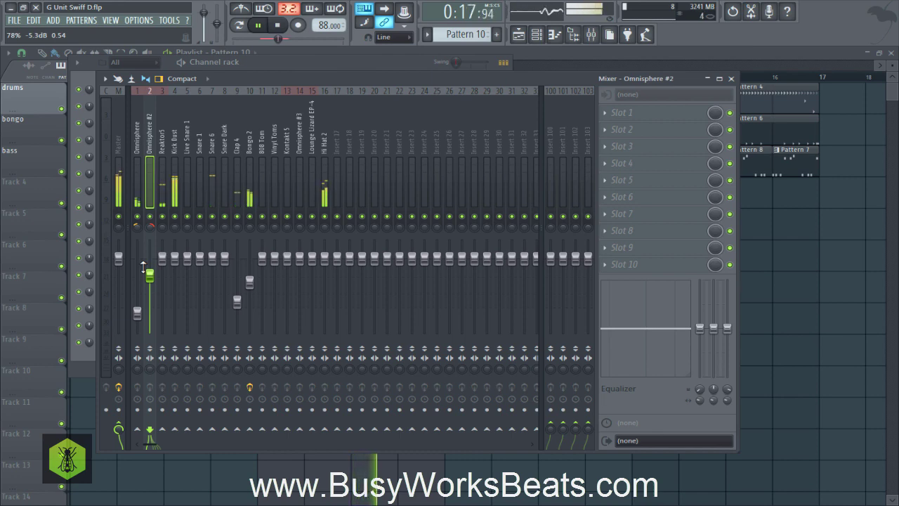
pyautogui.click(77, 352)
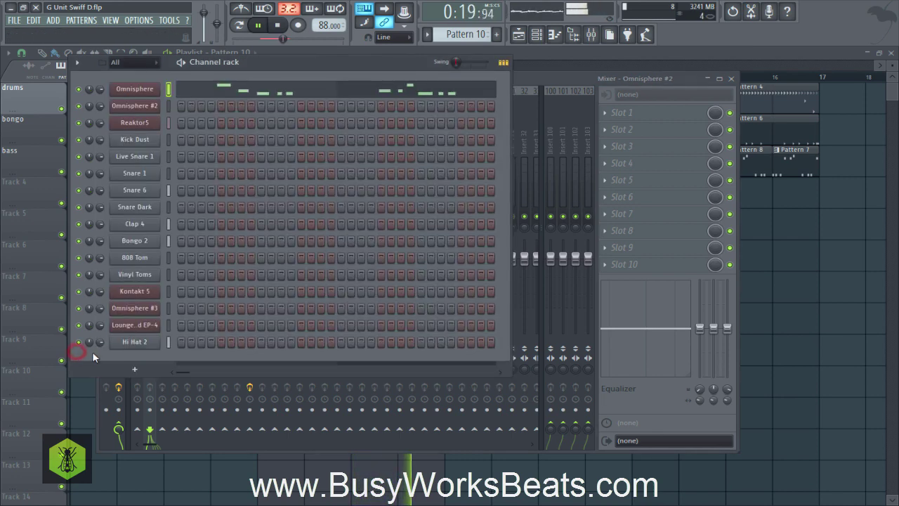
# Stop playback, lower the Omnisphere mixer track further to about 24% and save the project
pyautogui.hotkey('ctrl', 's')
pyautogui.click(471, 35)
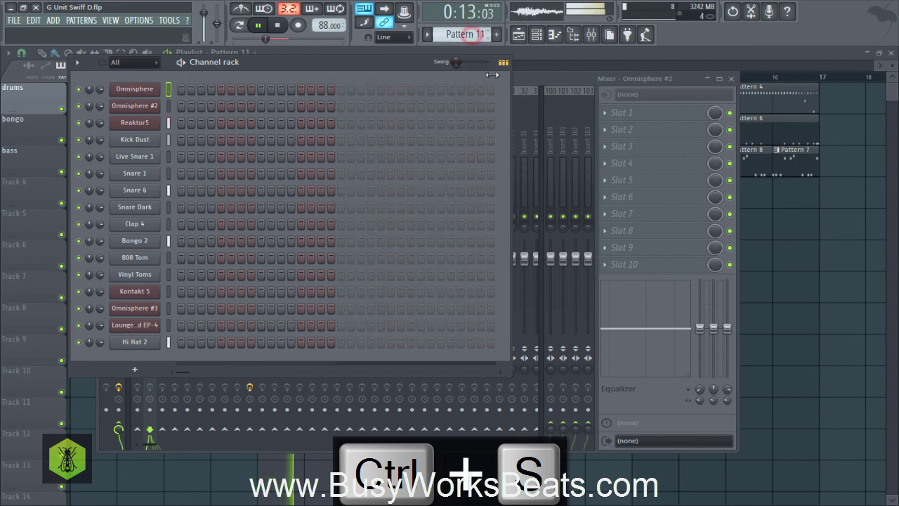
pyautogui.rightClick(759, 274)
pyautogui.press('space')
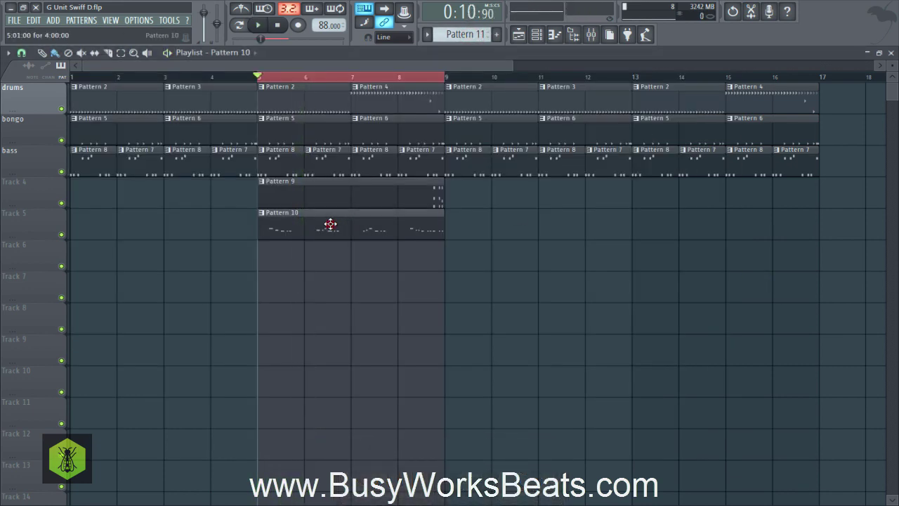
pyautogui.click(591, 35)
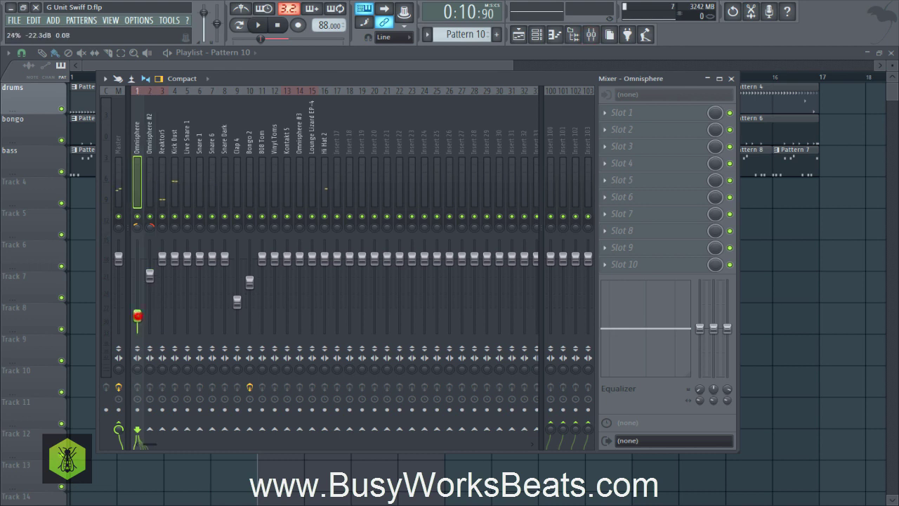
pyautogui.press('F9')
pyautogui.hotkey('ctrl', 's')
# Repeat the Pattern 9 clip at bars 9 and 13 on Track 4, and place Pattern 10 at bar 13 on Track 5
pyautogui.click(329, 216)
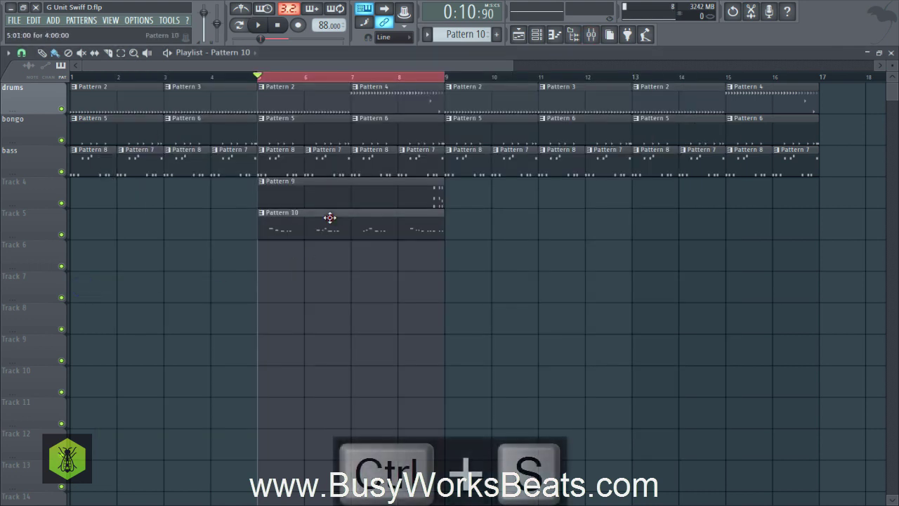
pyautogui.press('space')
pyautogui.moveTo(438, 186); pyautogui.dragTo(674, 195)
pyautogui.click(587, 254)
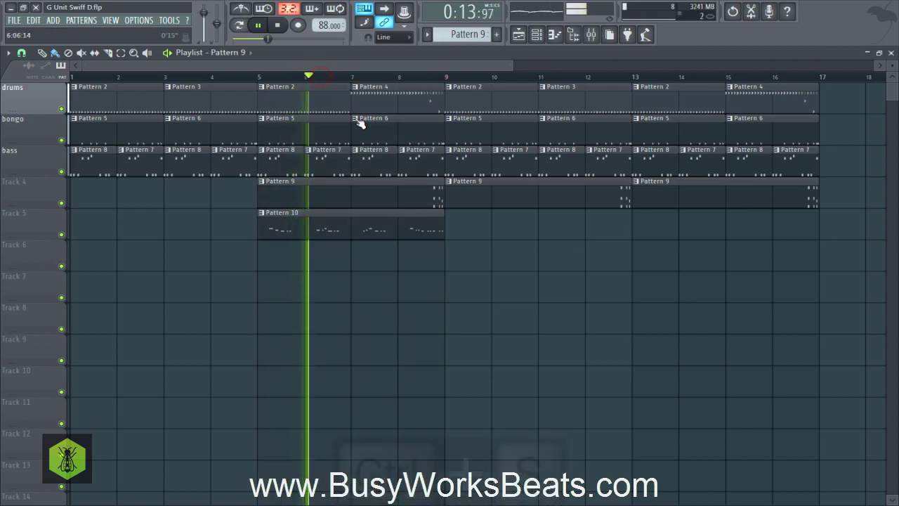
pyautogui.click(365, 214)
pyautogui.click(635, 224)
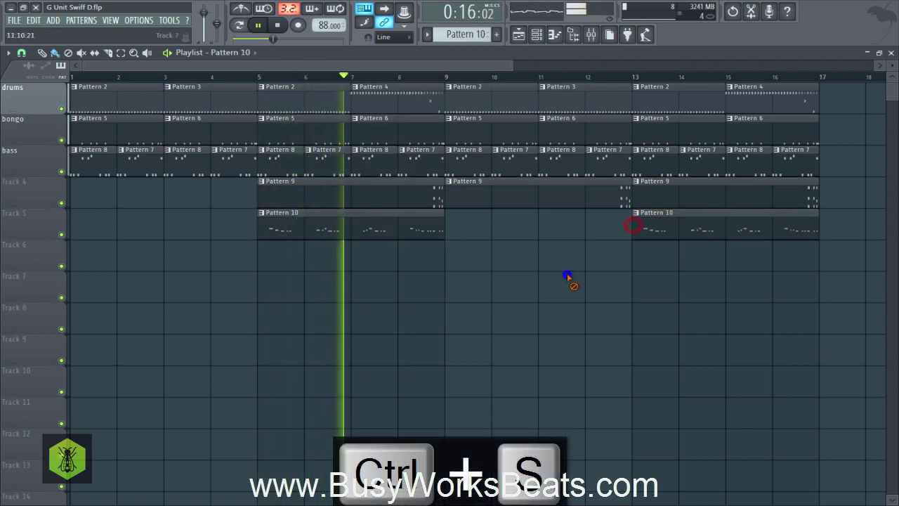
# Switch to the empty Pattern 11, stop playback and select the Kontakt 5 channel
pyautogui.click(591, 34)
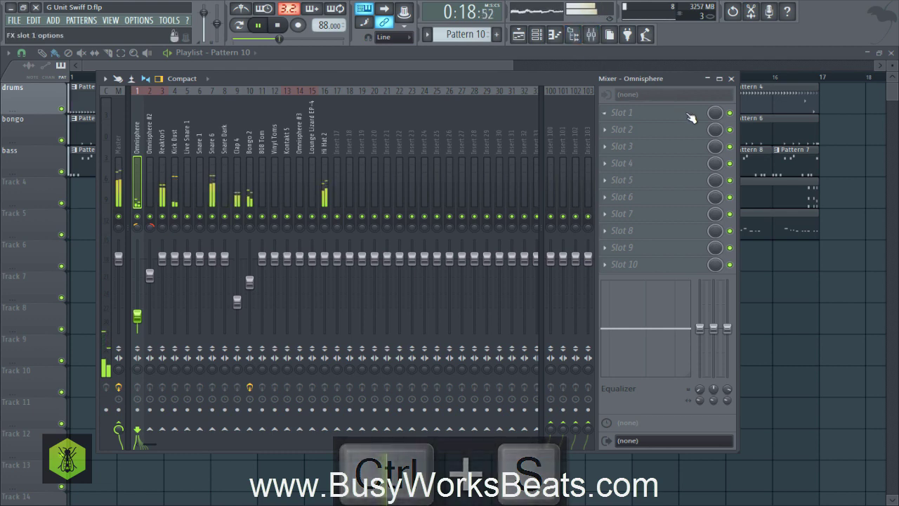
pyautogui.click(730, 79)
pyautogui.click(555, 34)
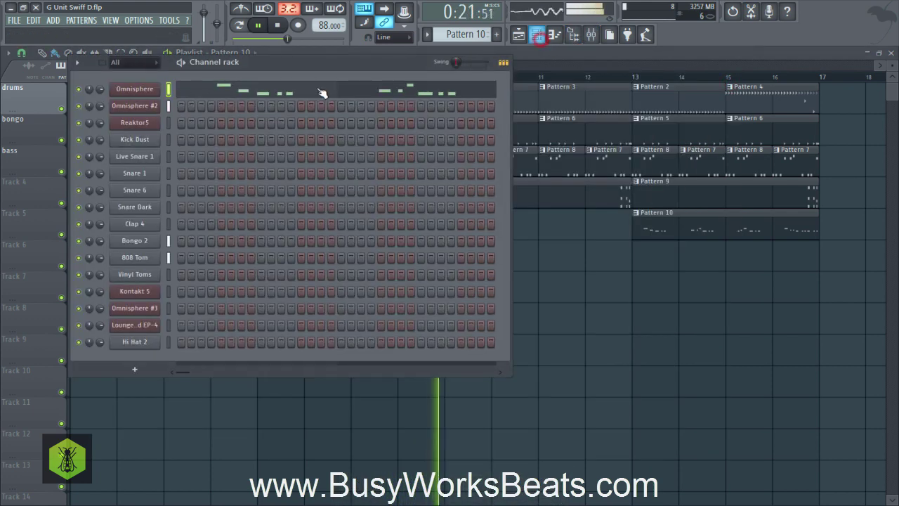
pyautogui.click(466, 35)
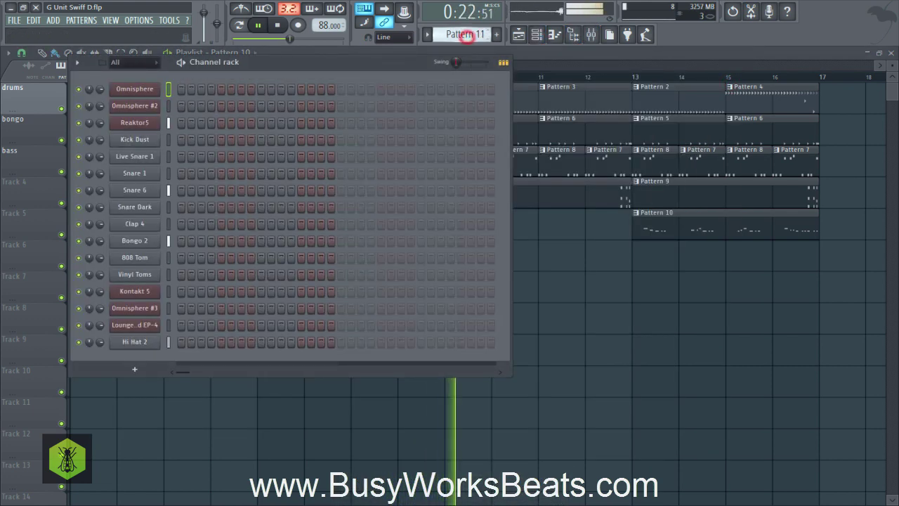
pyautogui.press('space')
pyautogui.click(168, 296)
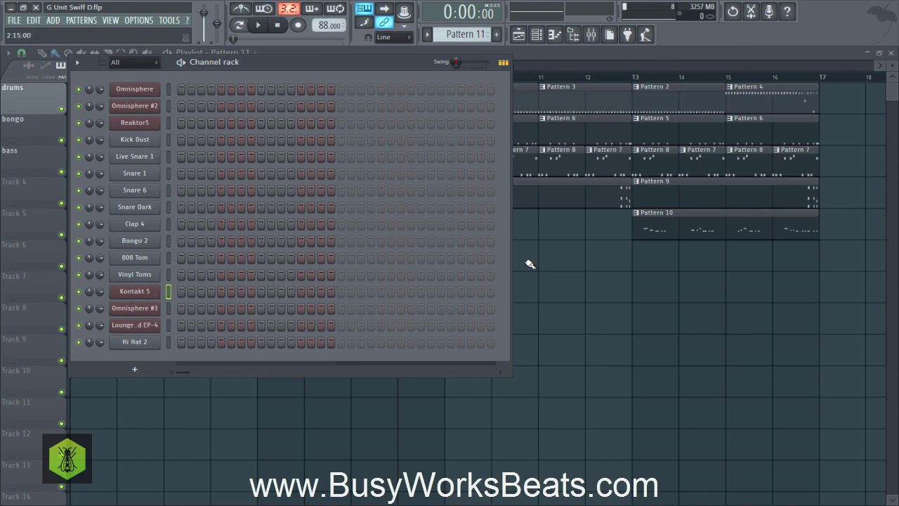
pyautogui.press('F6')
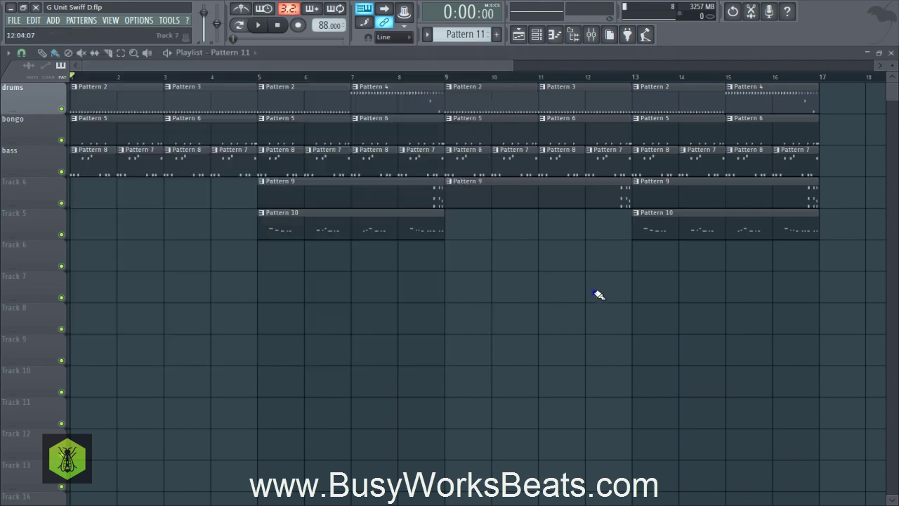
# Copy the Omnisphere #2 notes from Pattern 9 and paste them into the Kontakt 5 channel of Pattern 11
pyautogui.rightClick(455, 187)
pyautogui.click(488, 224)
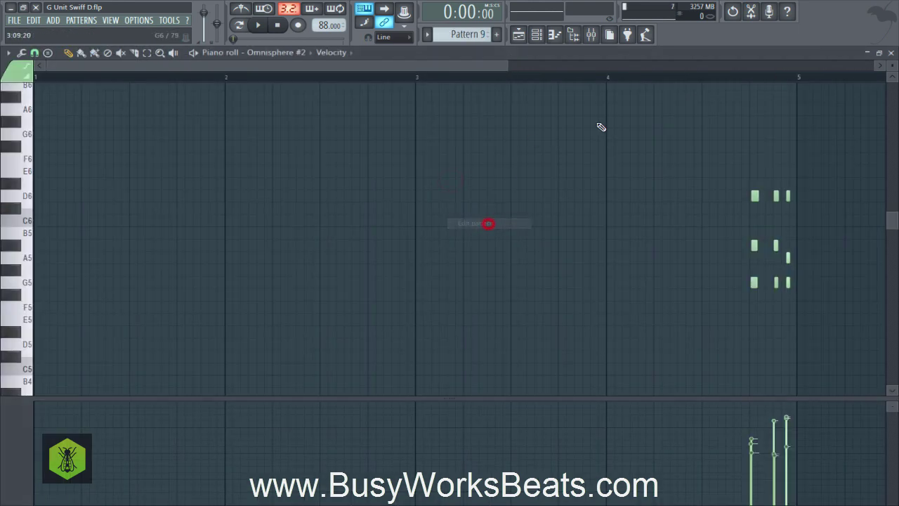
pyautogui.click(886, 53)
pyautogui.click(170, 105)
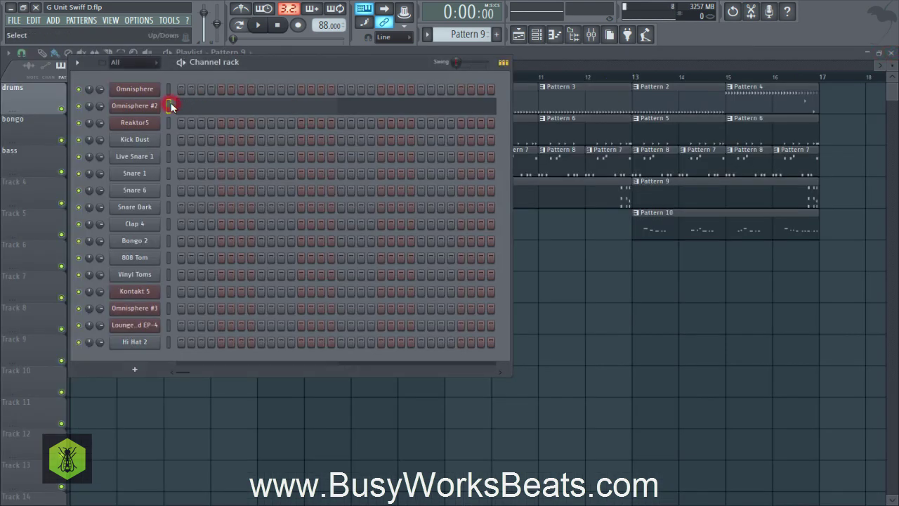
pyautogui.hotkey('ctrl', 'c')
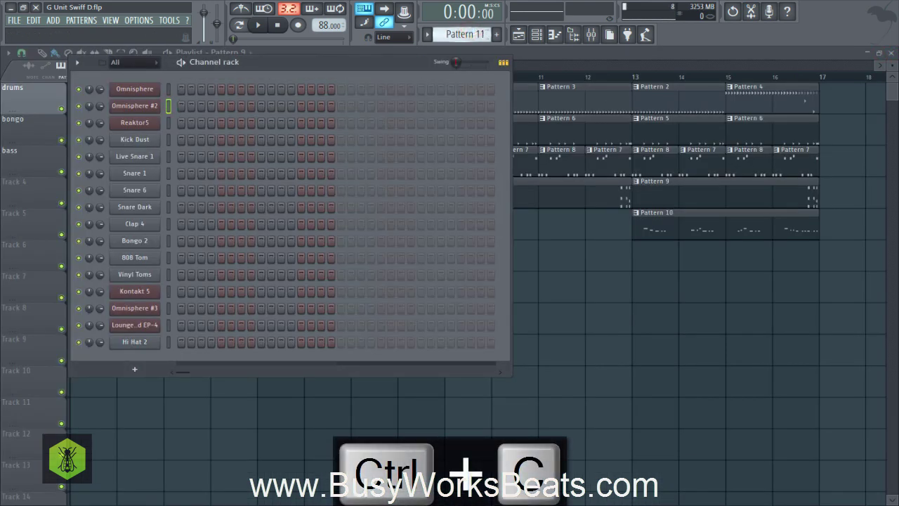
pyautogui.click(168, 291)
pyautogui.hotkey('ctrl', 'v')
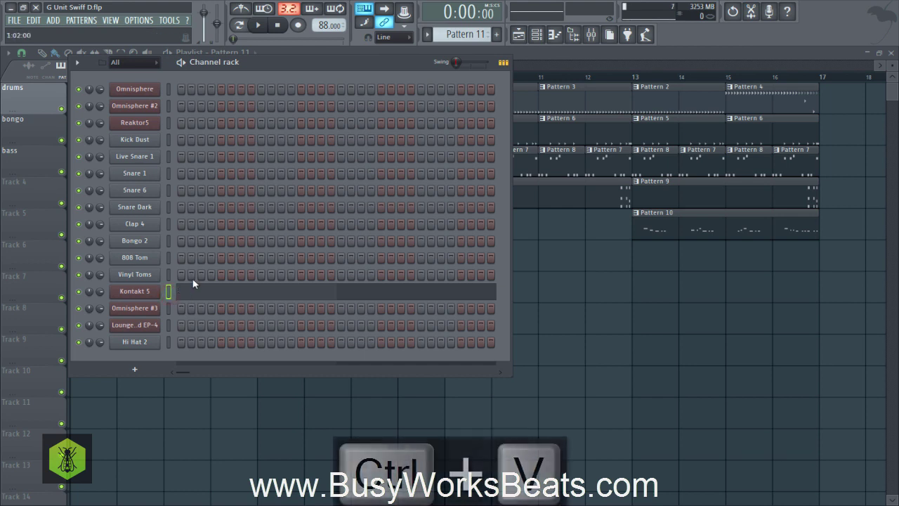
# Place Pattern 11 clips at bars 9 and 13 on Track 6 of the playlist
pyautogui.click(264, 418)
pyautogui.click(448, 257)
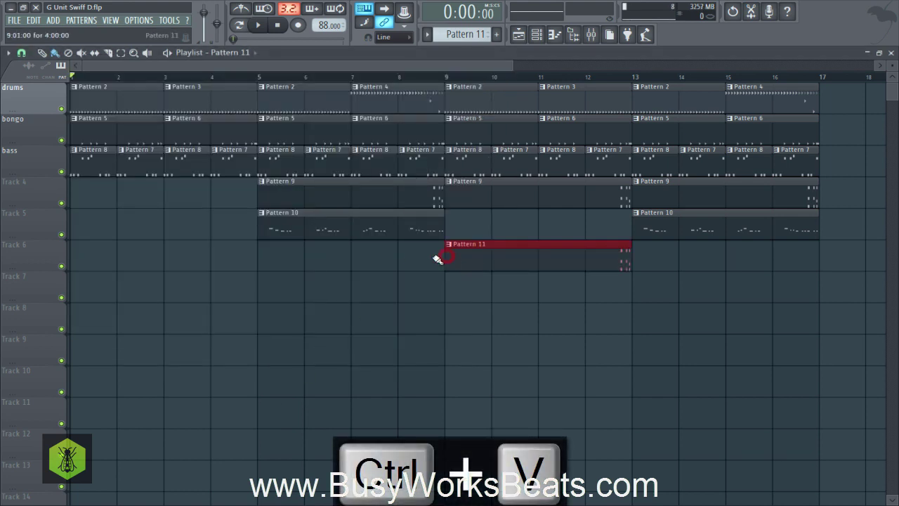
pyautogui.click(640, 259)
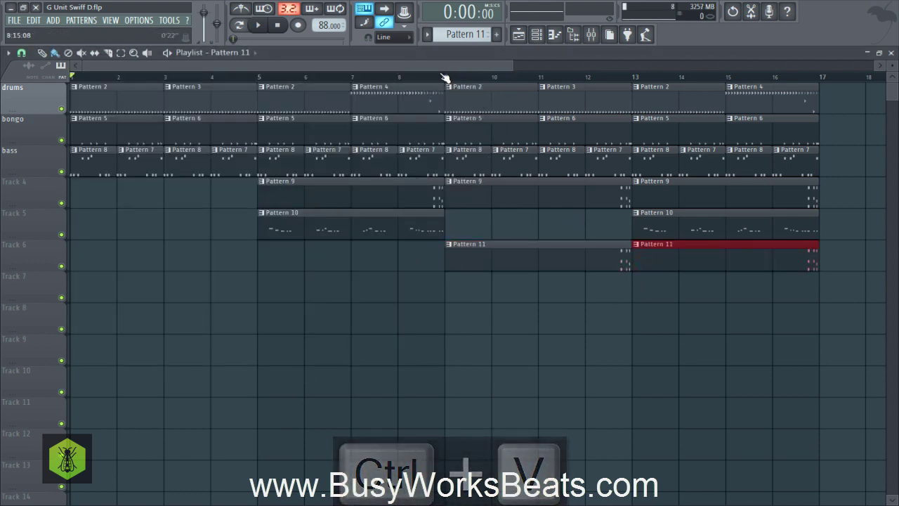
# Set the playlist time selection to bar 12 and play it to hear the layered stabs with the mixer open
pyautogui.moveTo(445, 77); pyautogui.dragTo(797, 81)
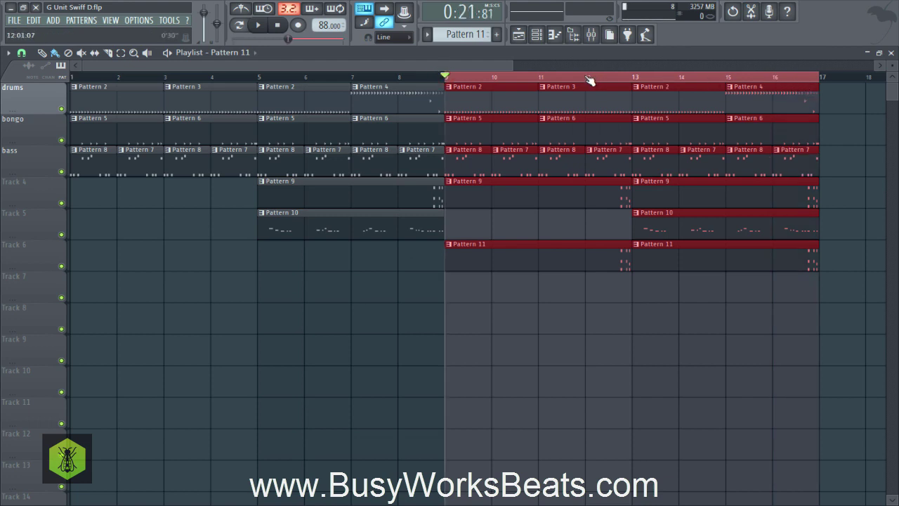
pyautogui.moveTo(589, 79); pyautogui.dragTo(632, 78)
pyautogui.press('space')
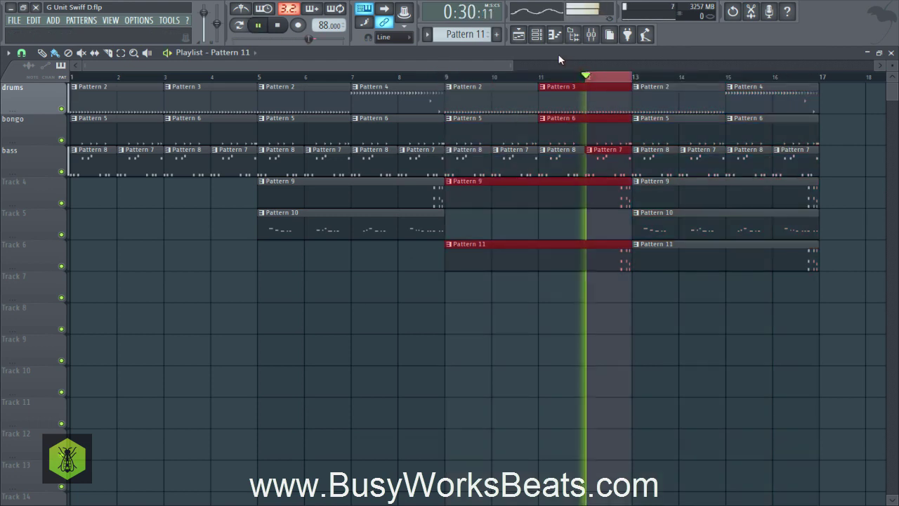
pyautogui.click(593, 35)
pyautogui.press('space')
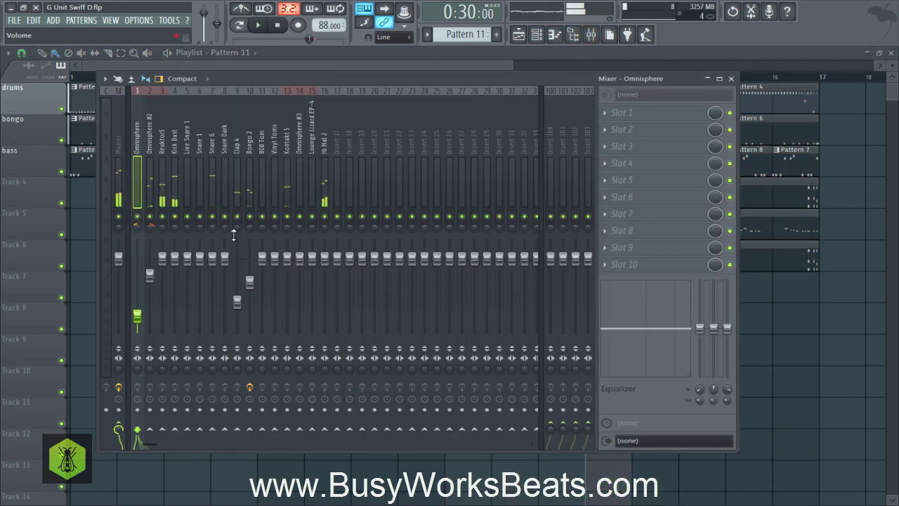
pyautogui.press('F9')
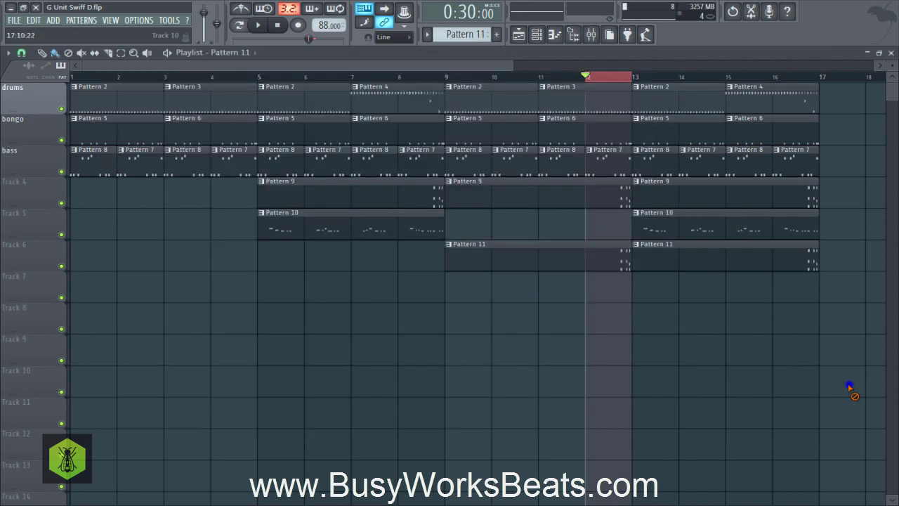
# Switch to pattern playback and play Pattern 11 alone with the Kontakt 5 notes open in the piano roll
pyautogui.click(536, 36)
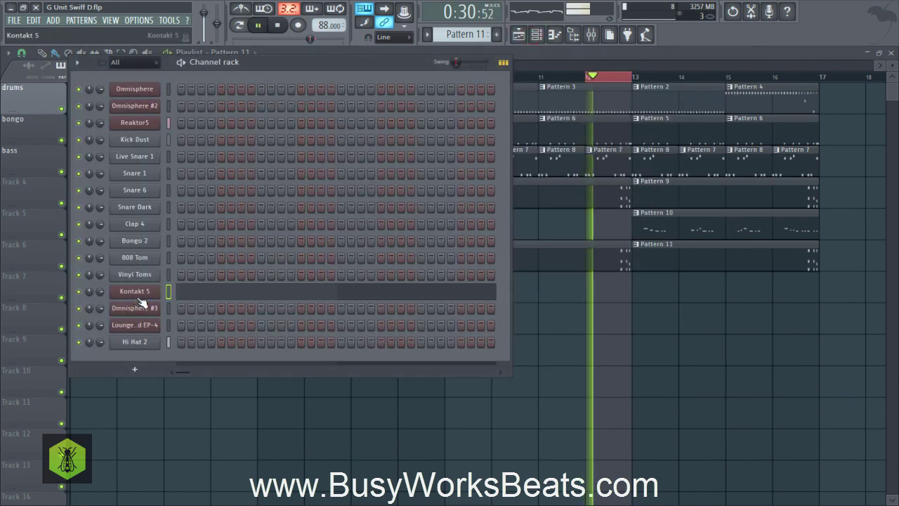
pyautogui.click(239, 25)
pyautogui.press('space')
pyautogui.click(341, 294)
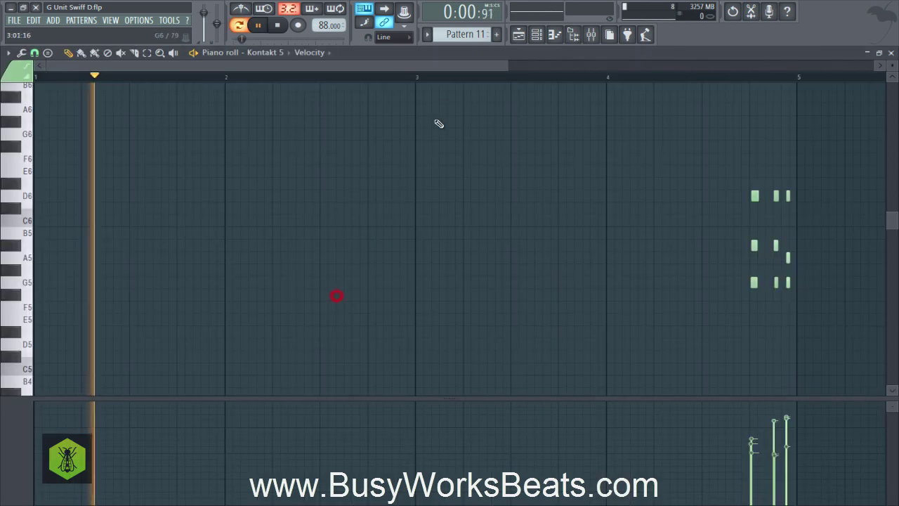
pyautogui.press('space')
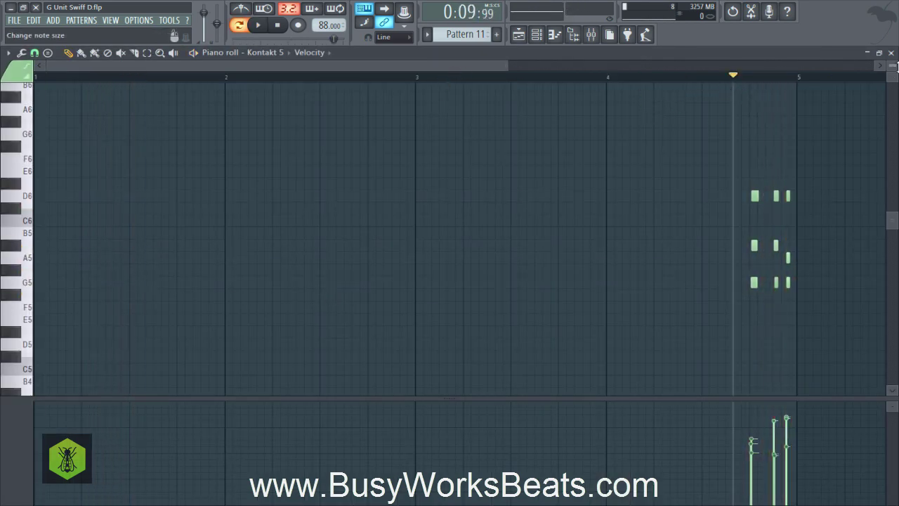
# Close the piano roll and audition the pasted notes with Kontakt's Session Horns Pro instrument on view
pyautogui.click(891, 54)
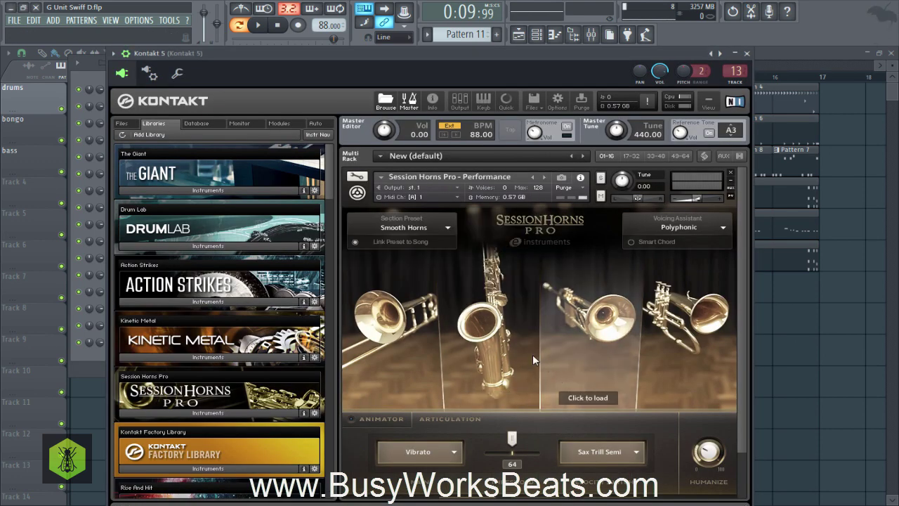
pyautogui.moveTo(529, 56); pyautogui.dragTo(519, 47)
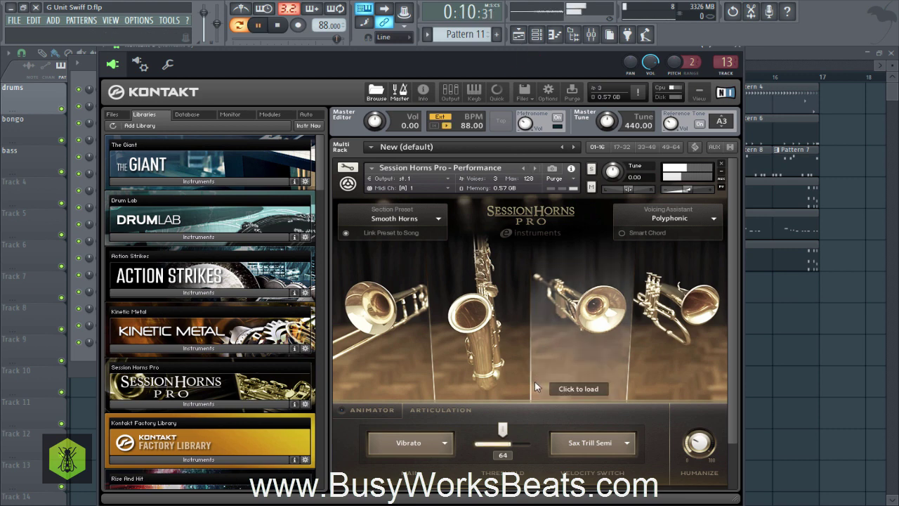
pyautogui.press('space')
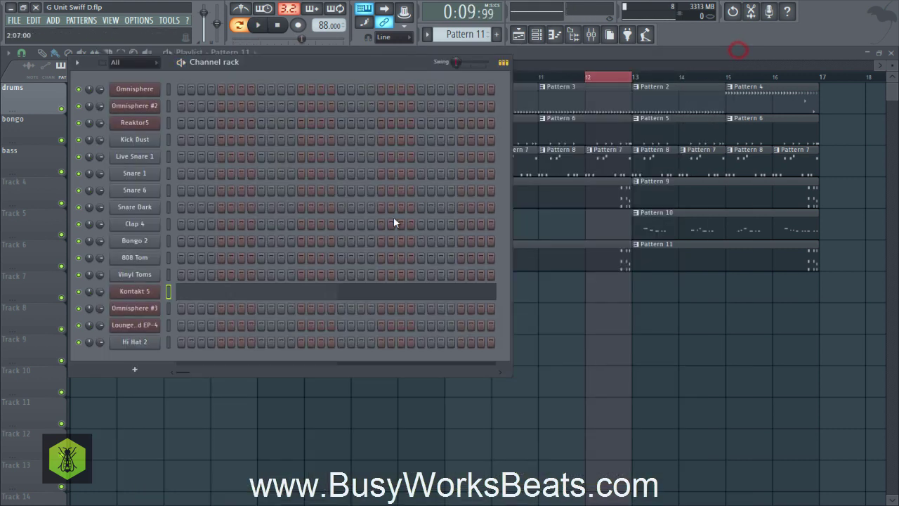
# Lengthen the first Kontakt 5 stab chord in bar 4 until it reaches the next chord, play the pattern and close the piano roll
pyautogui.press('F7')
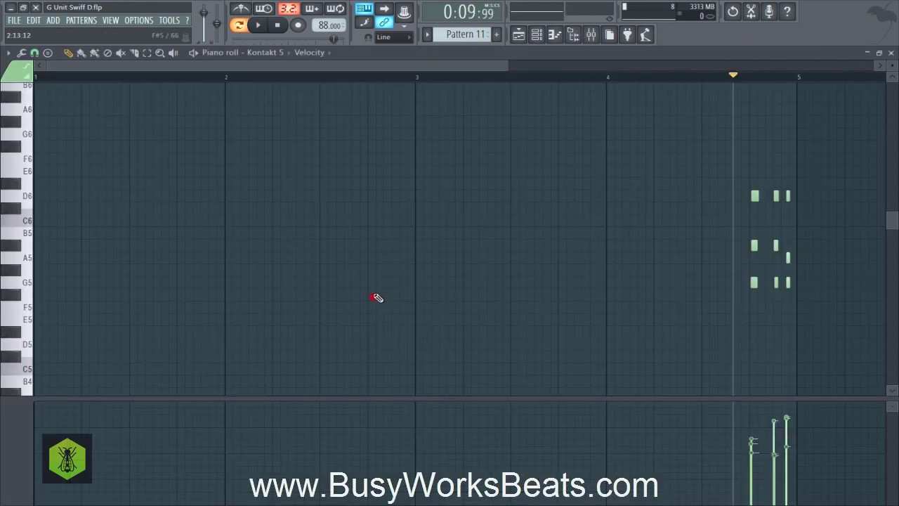
pyautogui.hscroll(4, 554, 86)
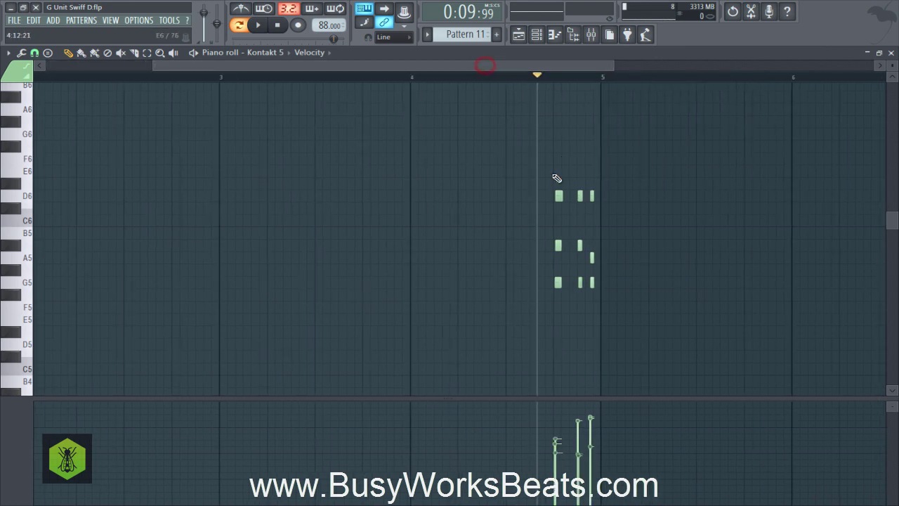
pyautogui.moveTo(555, 167); pyautogui.dragTo(572, 298)
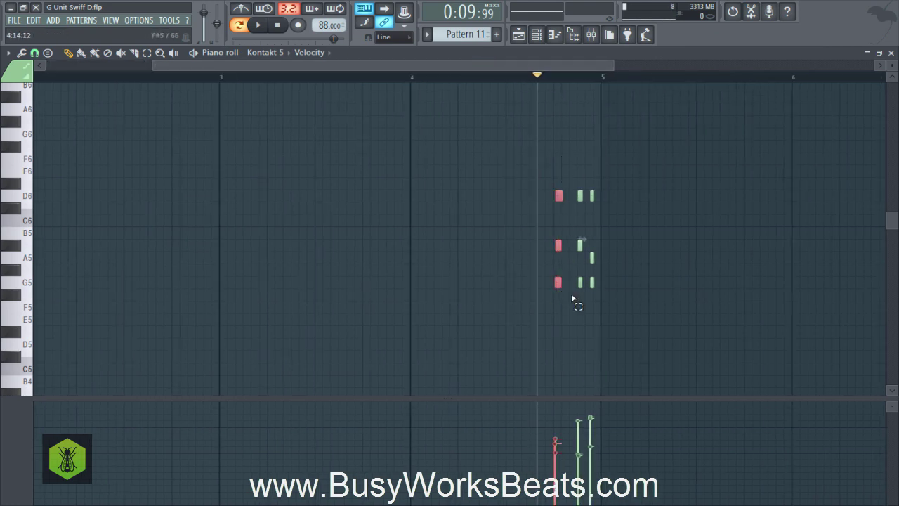
pyautogui.hotkey('alt', 'l')
pyautogui.press('Return')
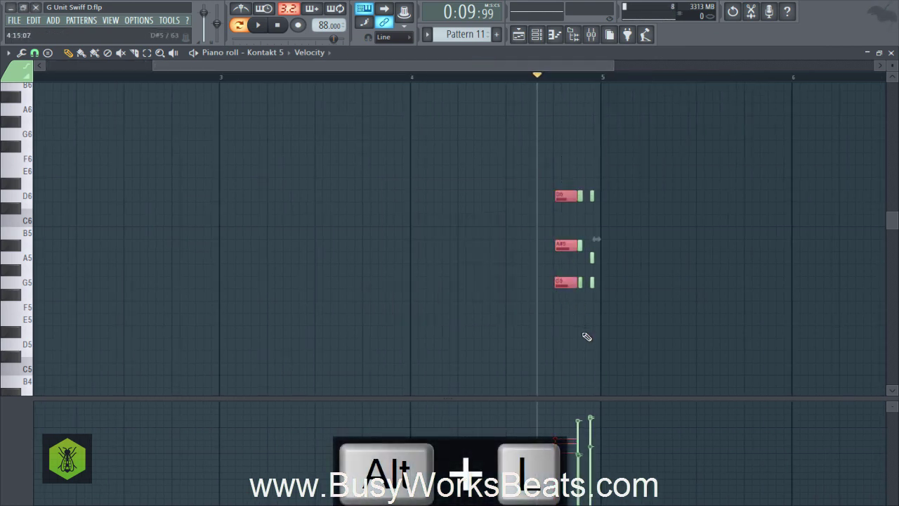
pyautogui.click(583, 336)
pyautogui.press('space')
pyautogui.press('space')
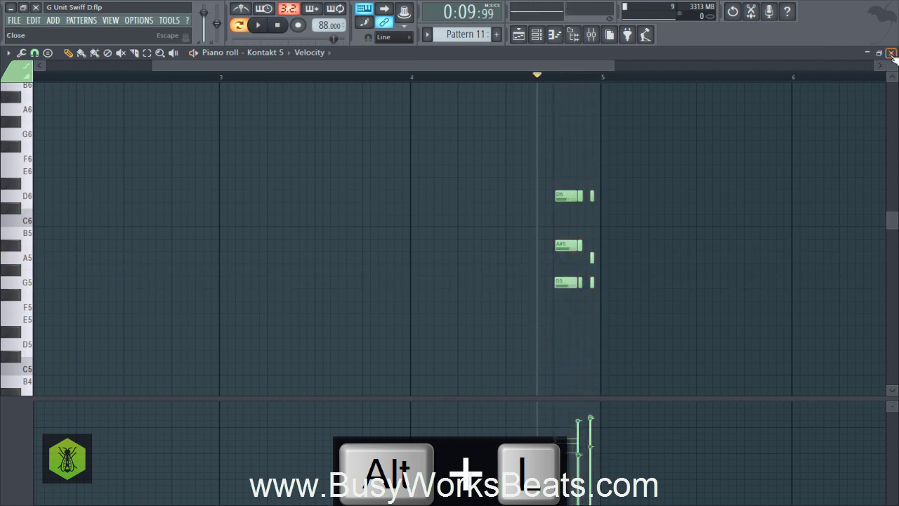
pyautogui.click(891, 53)
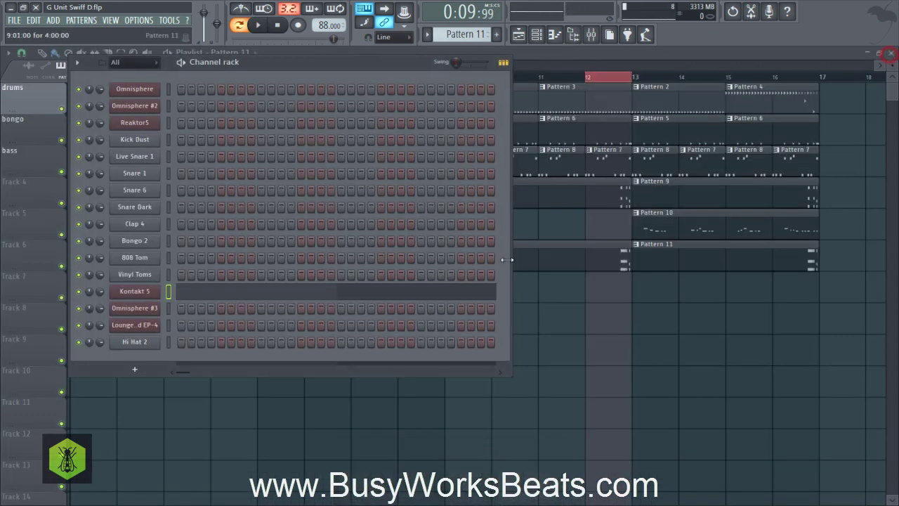
# Try Sax Trill Whole as Session Horns Pro's velocity switch articulation, settle on Brass Shake while Pattern 11 plays, and return to the playlist
pyautogui.click(143, 291)
pyautogui.click(623, 444)
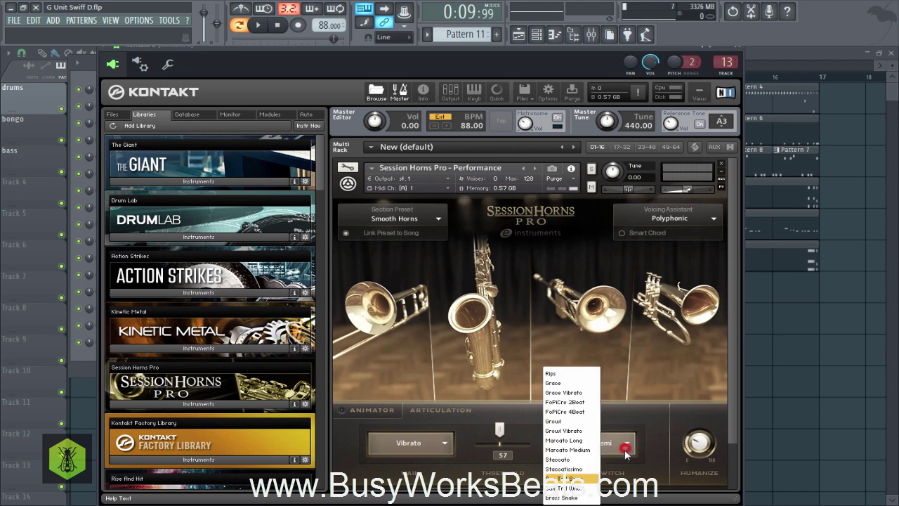
pyautogui.click(571, 487)
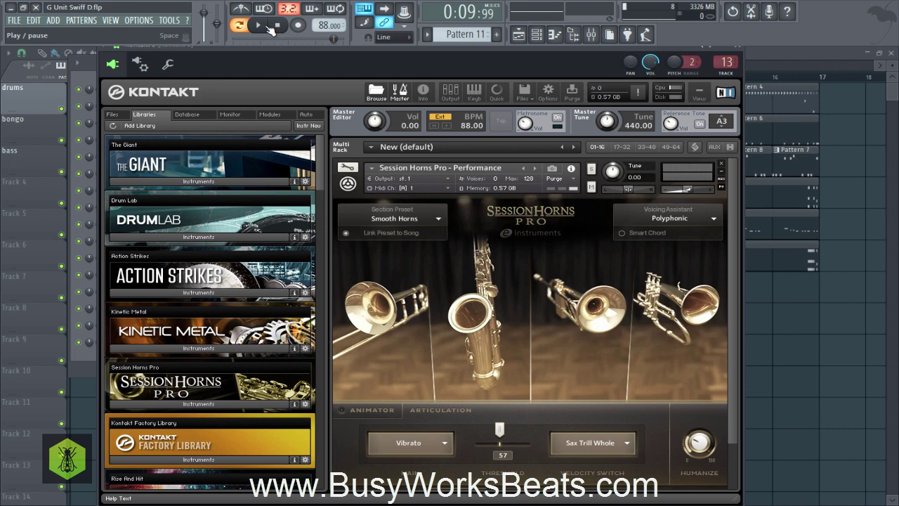
pyautogui.click(597, 449)
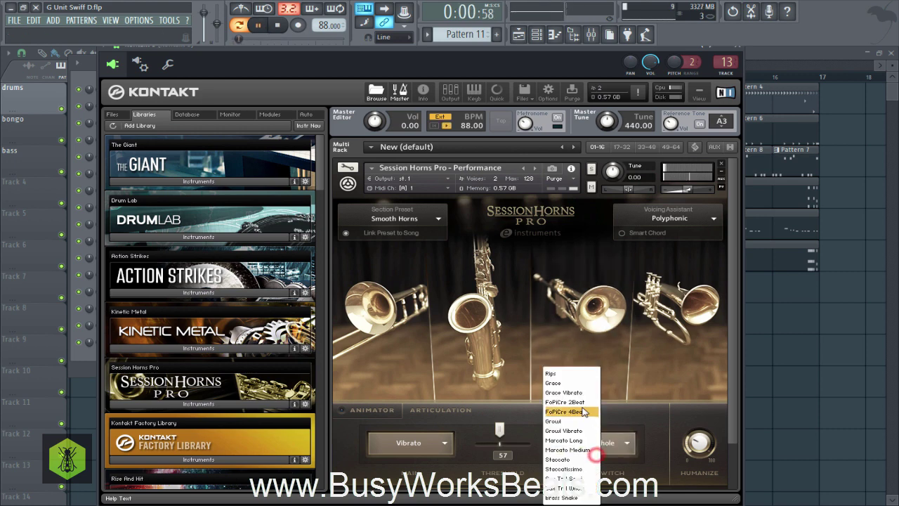
pyautogui.click(562, 497)
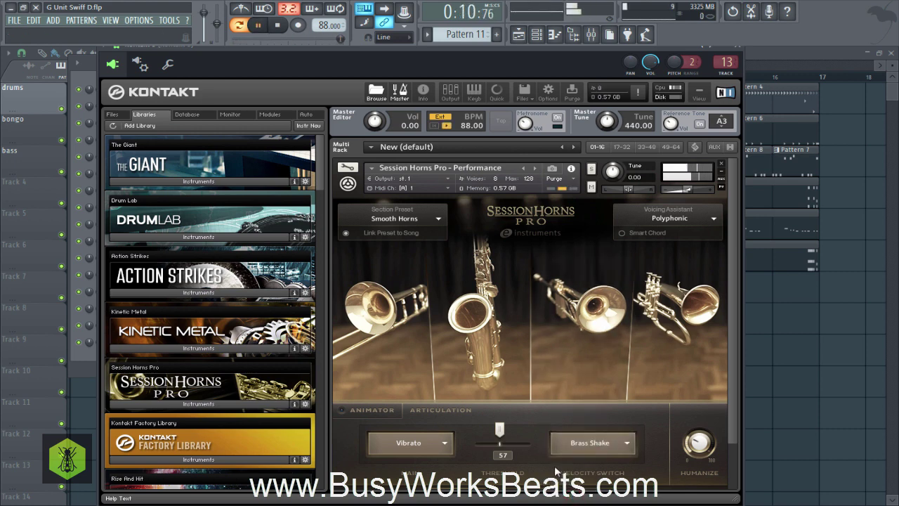
pyautogui.press('space')
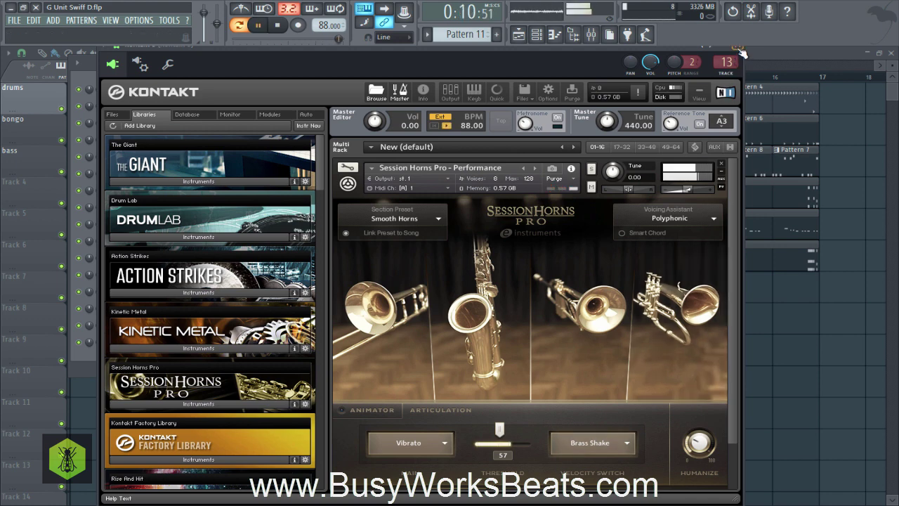
pyautogui.click(738, 46)
pyautogui.press('F6')
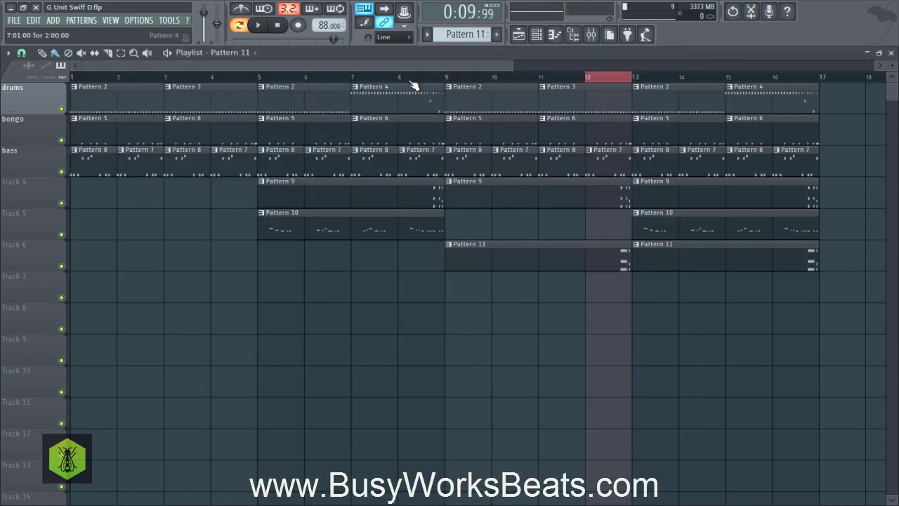
# Pan the Kontakt 5 mixer track about 23% left while auditioning bar 12, close the mixer and save the project
pyautogui.click(591, 34)
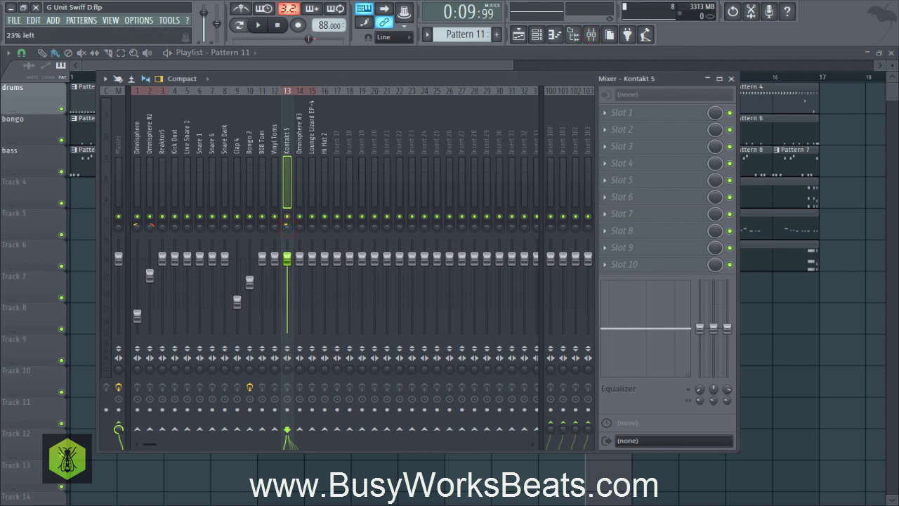
pyautogui.press('space')
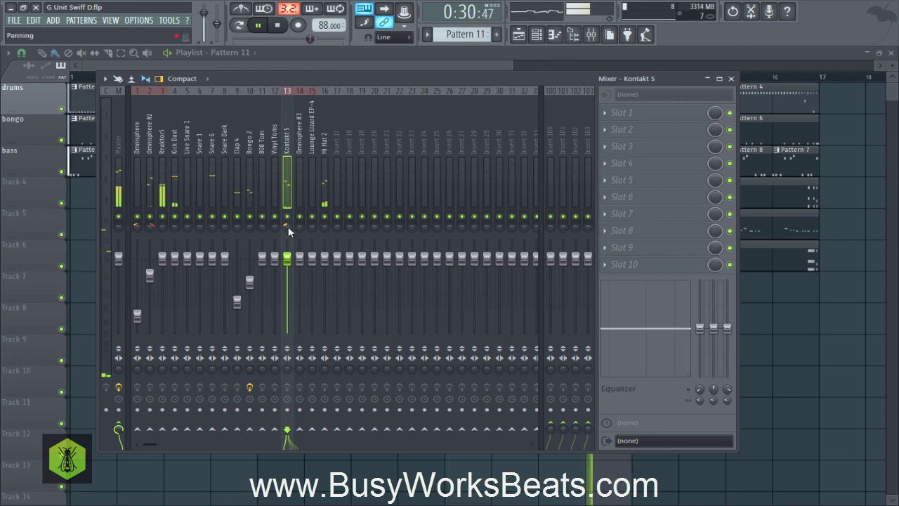
pyautogui.moveTo(288, 226); pyautogui.dragTo(288, 223)
pyautogui.click(795, 365)
pyautogui.press('space')
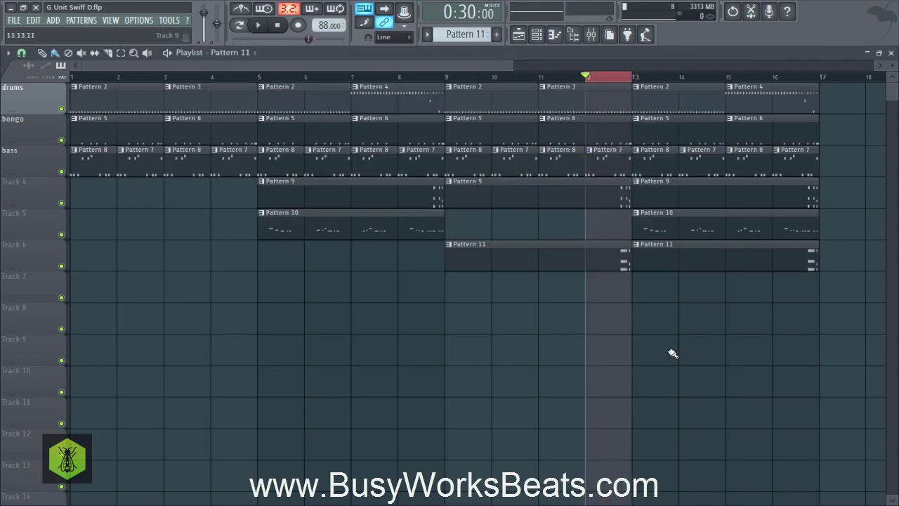
pyautogui.hotkey('ctrl', 's')
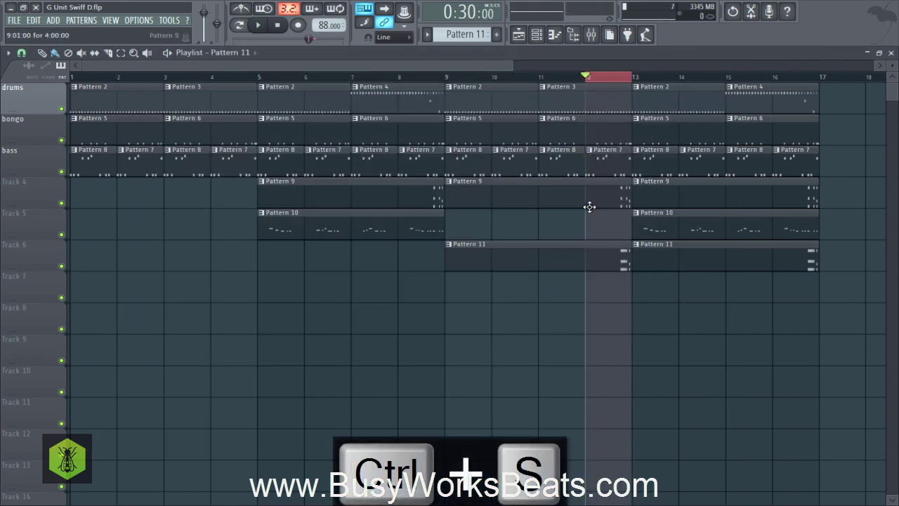
# Solo the Omnisphere #2 and Kontakt 5 mixer tracks and pan Kontakt 5 to 33% left while auditioning bar 12
pyautogui.press('space')
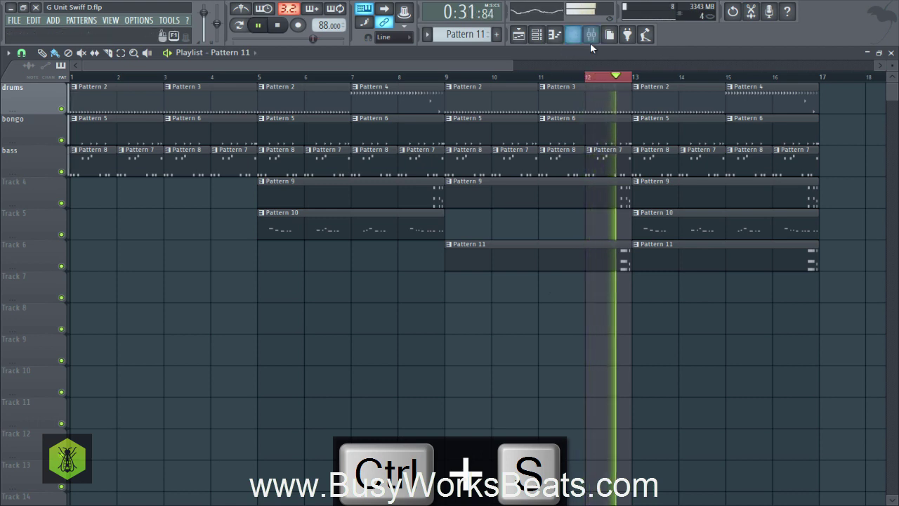
pyautogui.press('space')
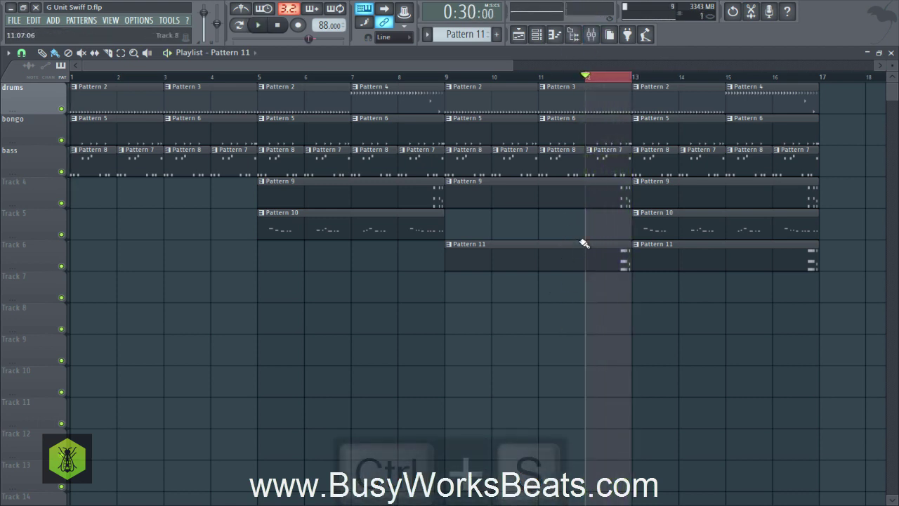
pyautogui.click(591, 34)
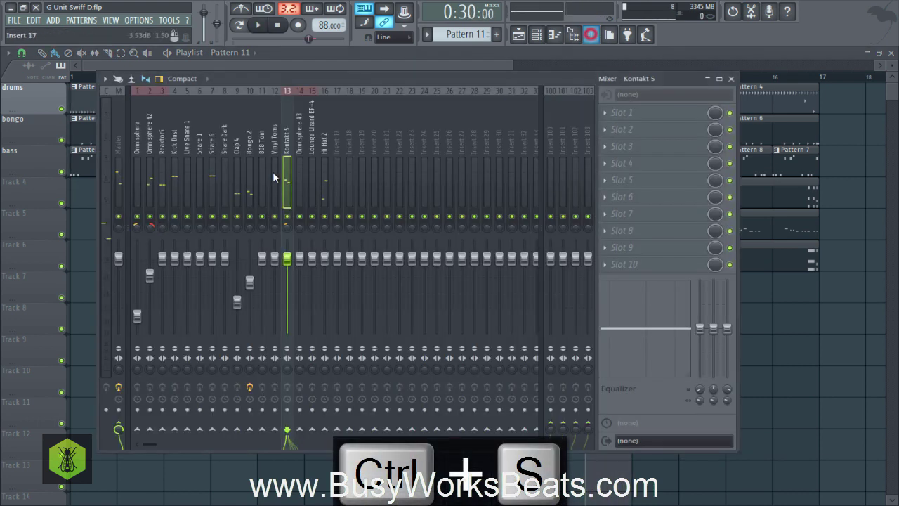
pyautogui.rightClick(150, 218)
pyautogui.click(286, 217)
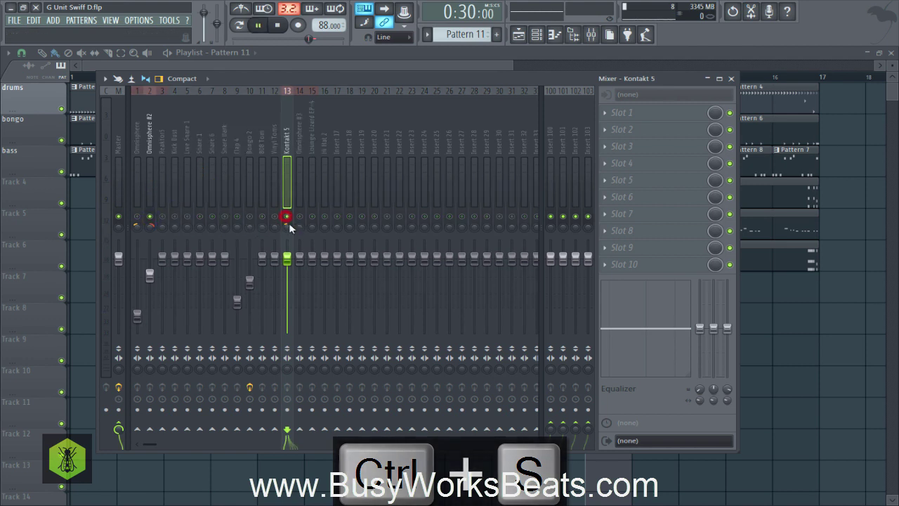
pyautogui.press('space')
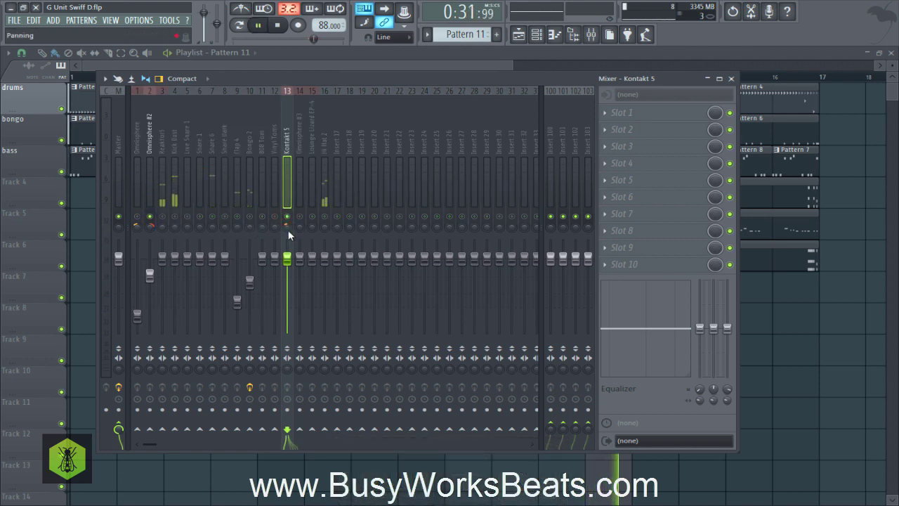
pyautogui.press('space')
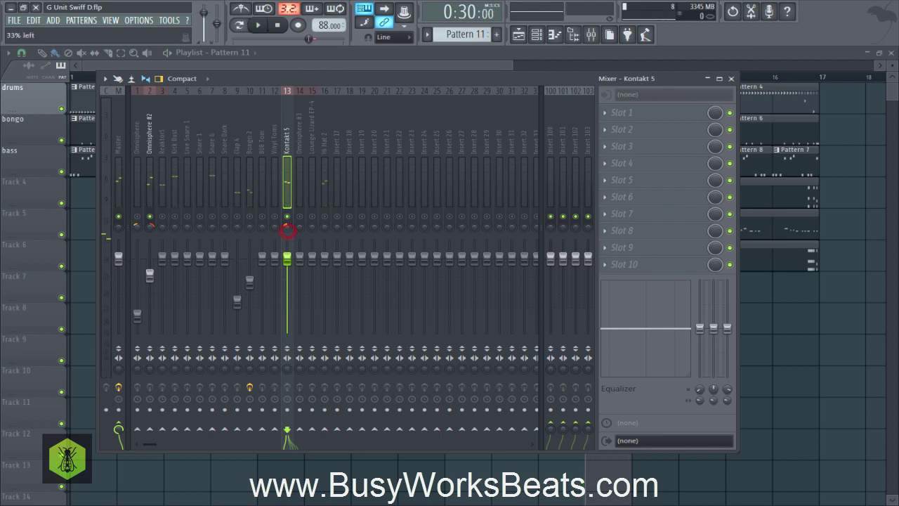
# Lower the Kontakt 5 fader slightly, pan the track further left and toggle the soloed tracks to compare it with Omnisphere #2
pyautogui.press('space')
pyautogui.moveTo(290, 258); pyautogui.dragTo(288, 264)
pyautogui.press('space')
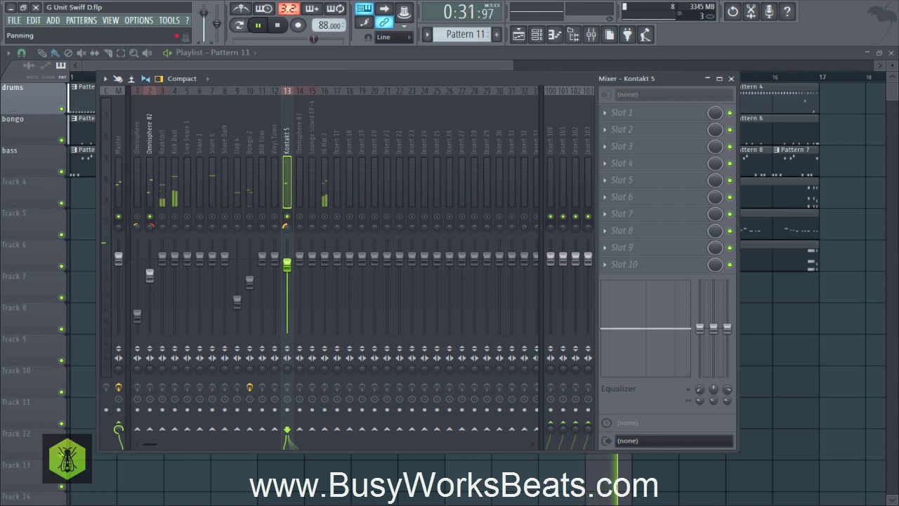
pyautogui.click(287, 221)
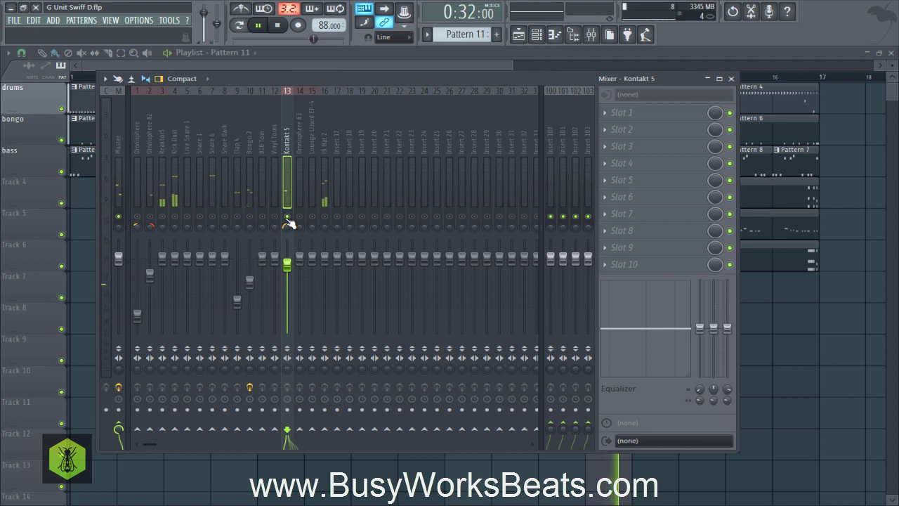
pyautogui.press('space')
pyautogui.press('space')
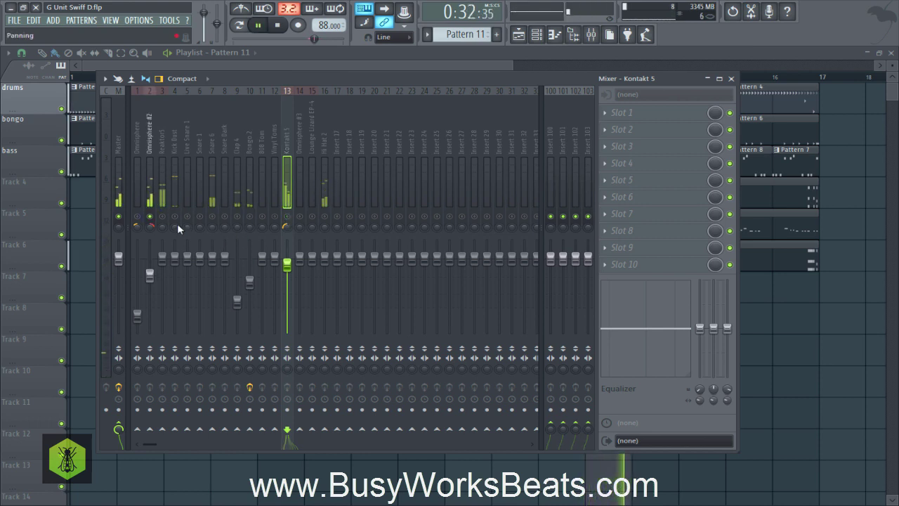
pyautogui.press('space')
# Pan Omnisphere #2 further right, audition bar 12 against the Kontakt 5 horns and close the mixer
pyautogui.click(149, 226)
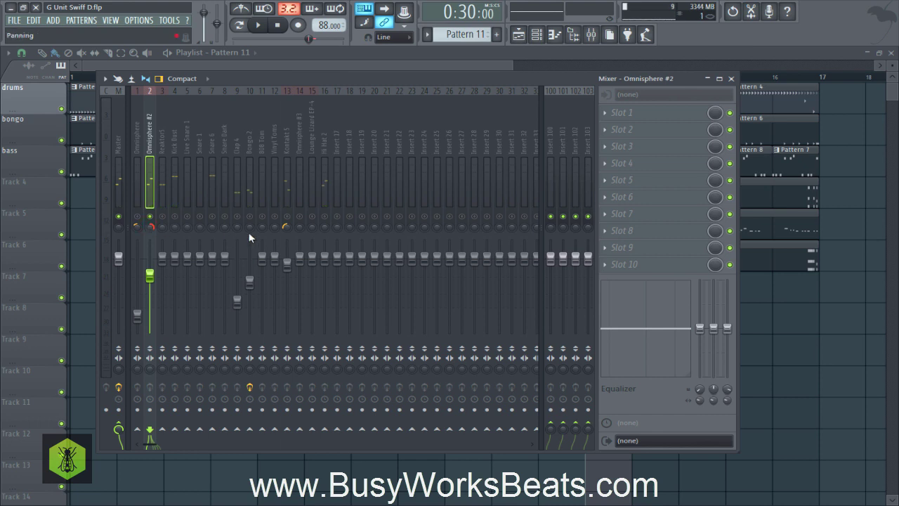
pyautogui.click(286, 229)
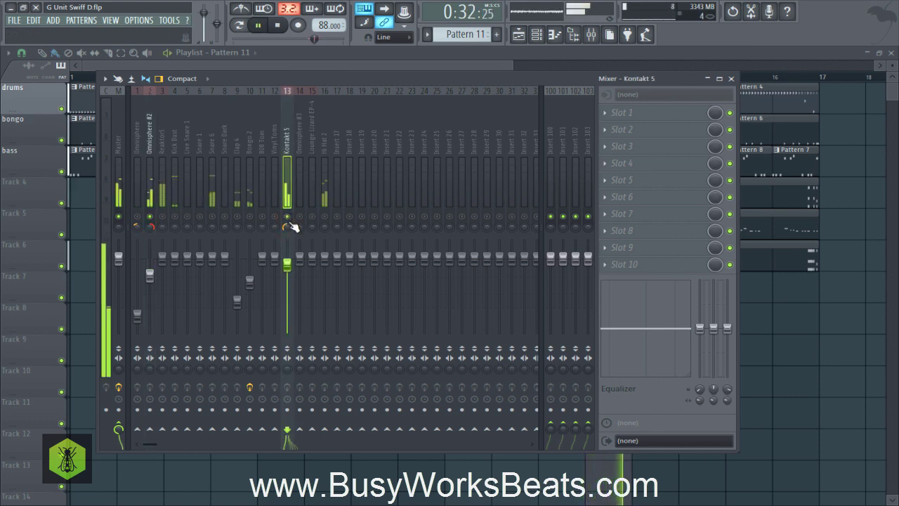
pyautogui.press('space')
pyautogui.click(731, 79)
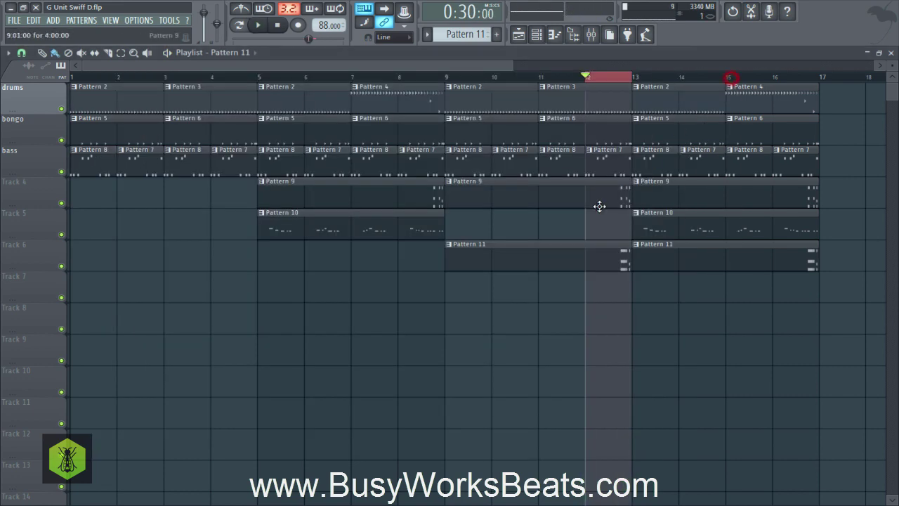
# Unsolo all mixer tracks, close the mixer and save the project
pyautogui.click(590, 35)
pyautogui.rightClick(287, 218)
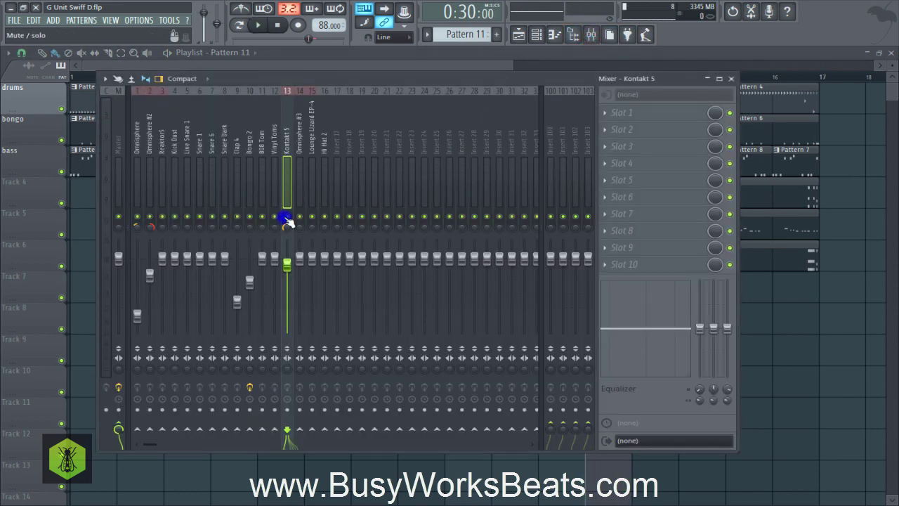
pyautogui.press('F9')
pyautogui.hotkey('ctrl', 's')
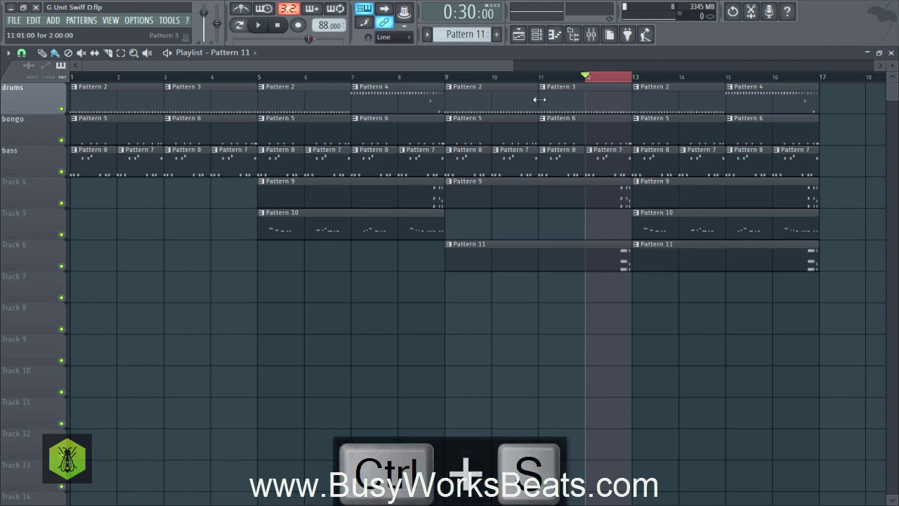
# Play the arrangement from bar 1 without the time selection, show the channel rack and save the project again
pyautogui.click(278, 24)
pyautogui.click(258, 25)
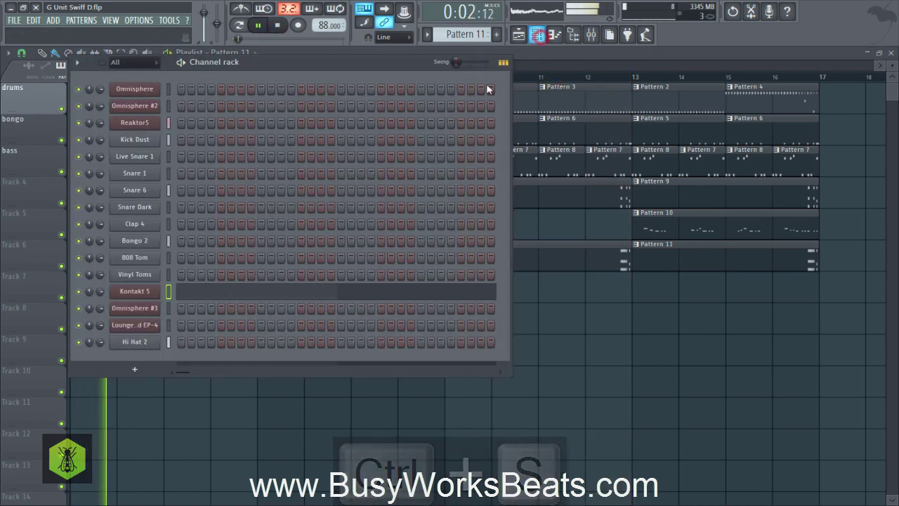
pyautogui.click(546, 41)
pyautogui.hotkey('ctrl', 's')
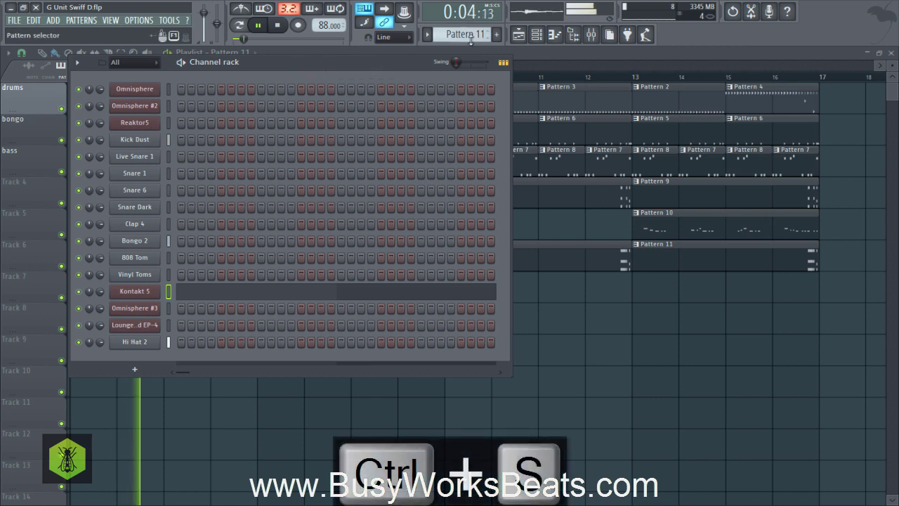
# Switch to the empty Pattern 12, select the Omnisphere #3 channel and open its instrument window during playback
pyautogui.press('KP_Subtract')
pyautogui.press('KP_Add')
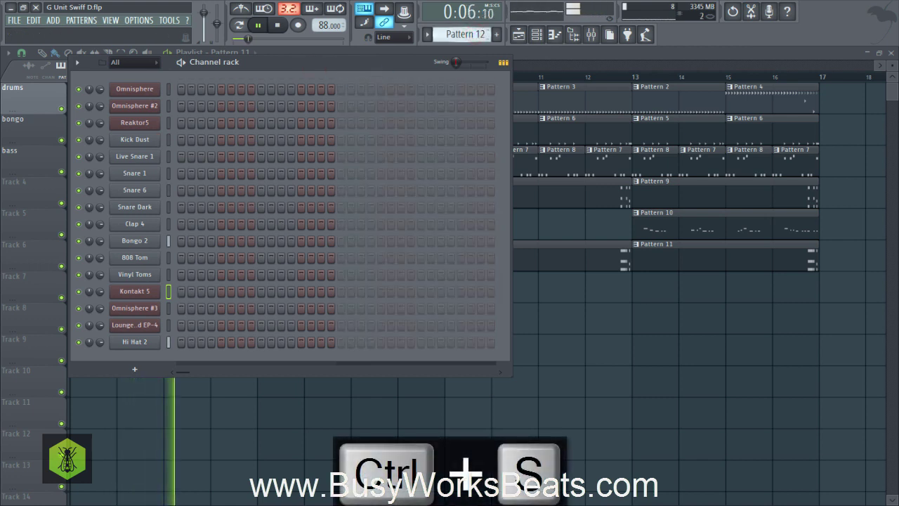
pyautogui.press('KP_Add')
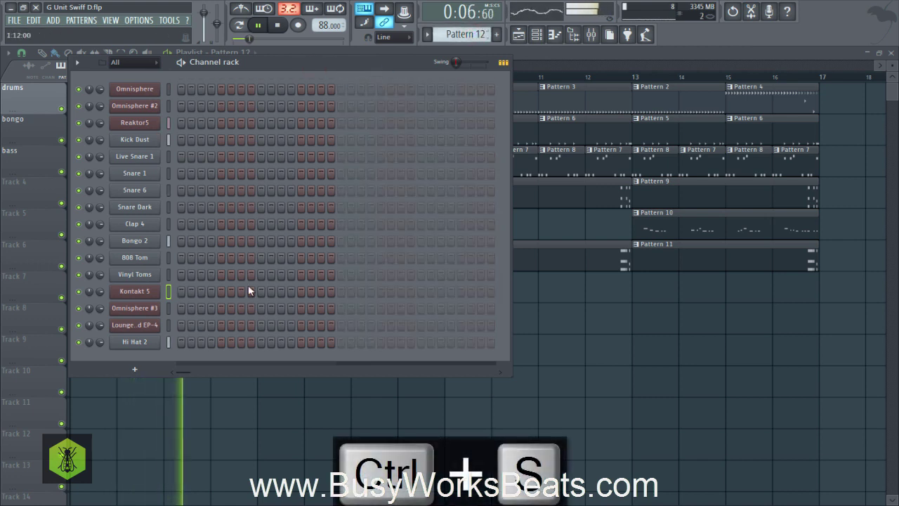
pyautogui.click(168, 308)
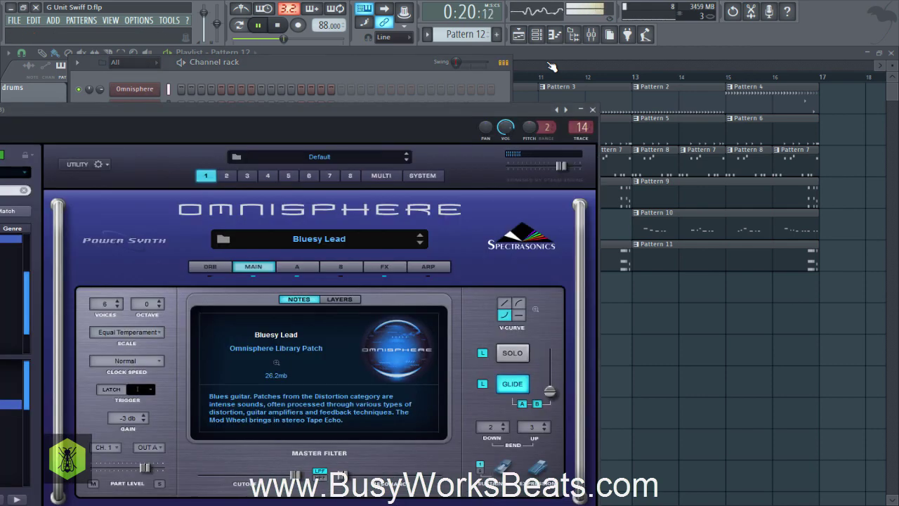
# Lower the Omnisphere #3 mixer fader to about -13.2 dB, close the mixer and stop playback
pyautogui.click(594, 37)
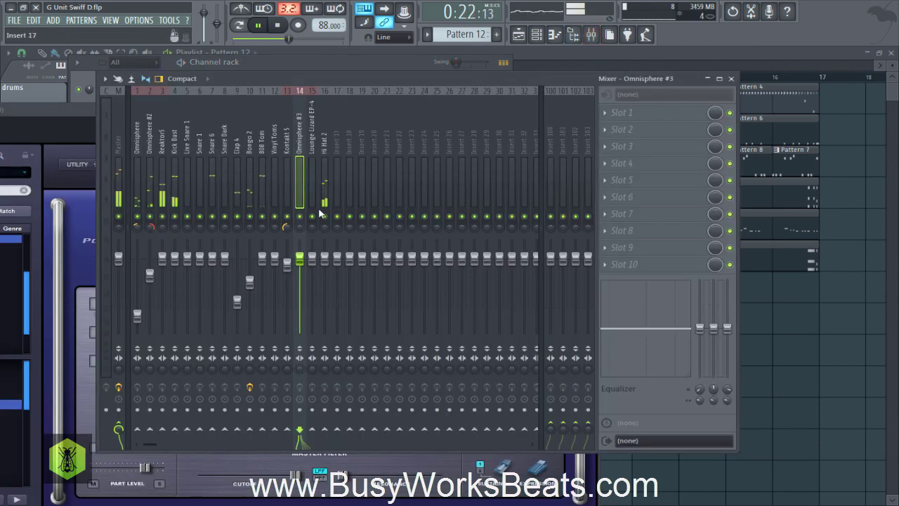
pyautogui.moveTo(306, 259); pyautogui.dragTo(300, 297)
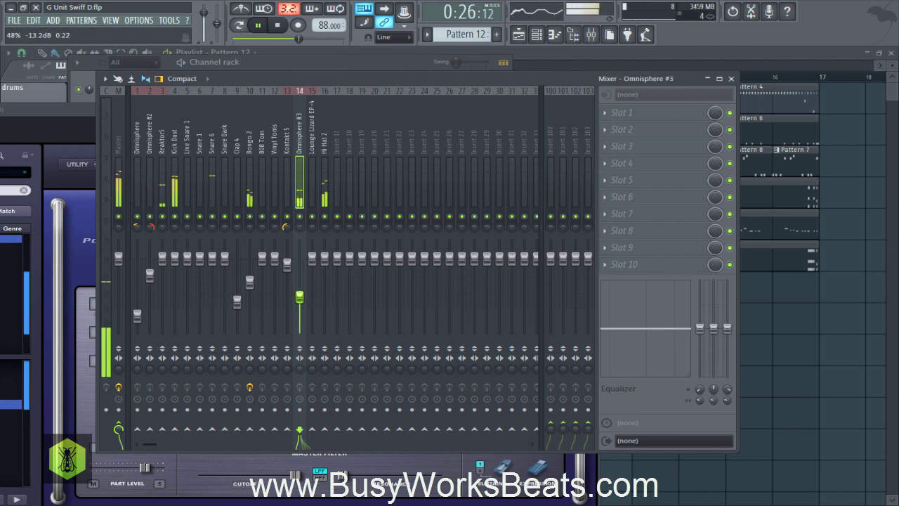
pyautogui.click(732, 78)
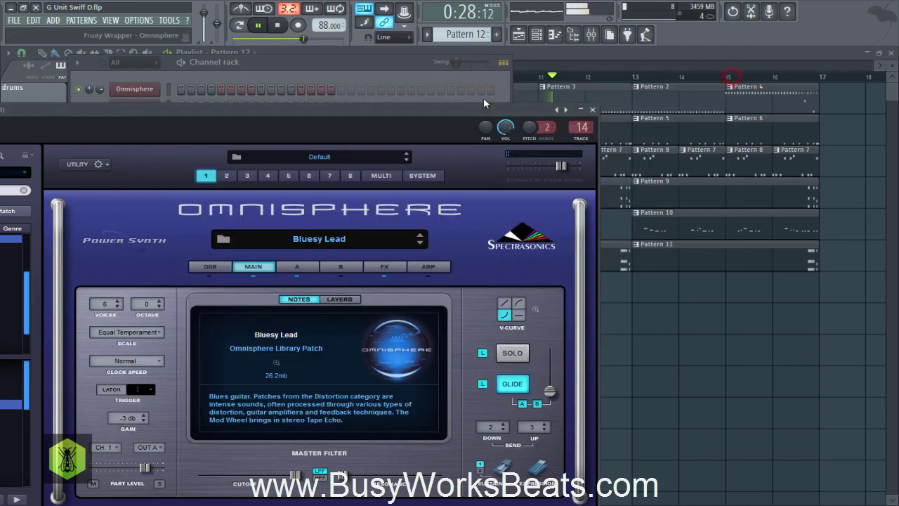
pyautogui.click(411, 71)
pyautogui.press('space')
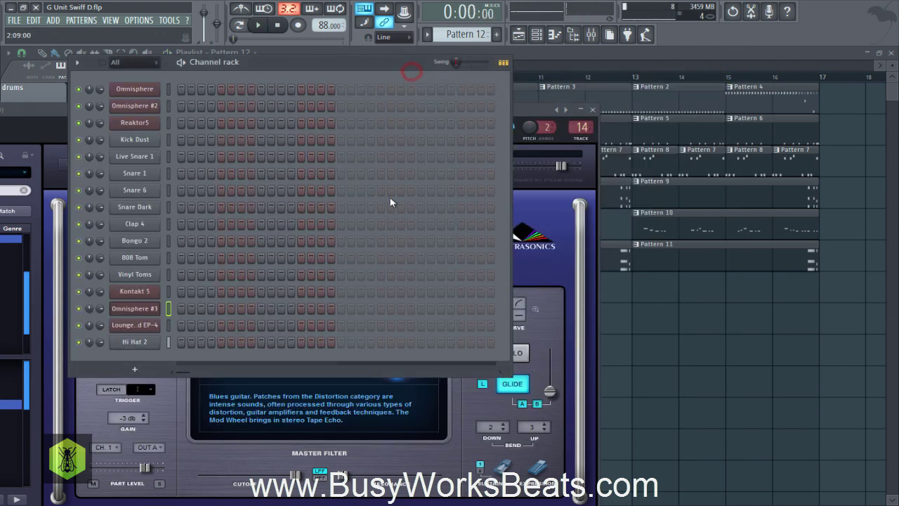
# Place a Pattern 12 clip on Track 7 at bar 9 and extend it four bars to bar 13
pyautogui.click(639, 330)
pyautogui.click(453, 295)
pyautogui.moveTo(491, 290); pyautogui.dragTo(626, 283)
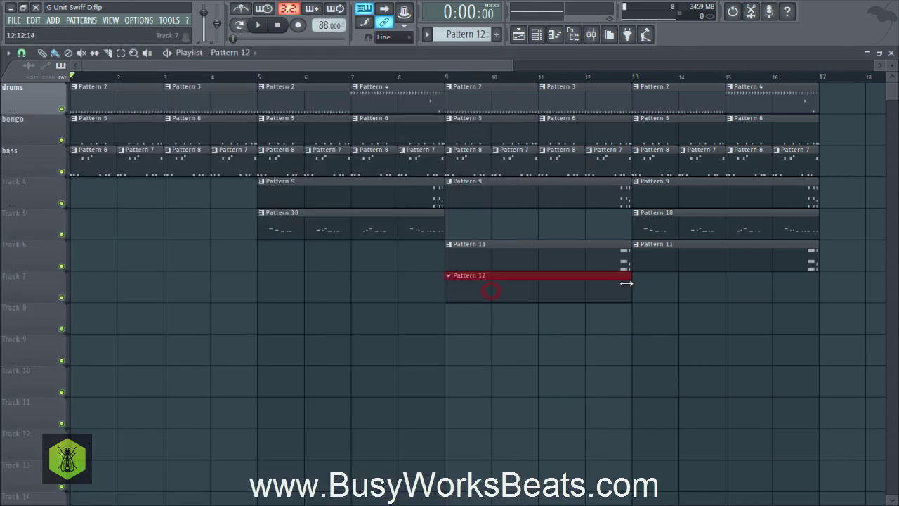
# Enter a one-bar A5 note from bar 1 in the Omnisphere #3 piano roll of Pattern 12 and close it
pyautogui.click(539, 39)
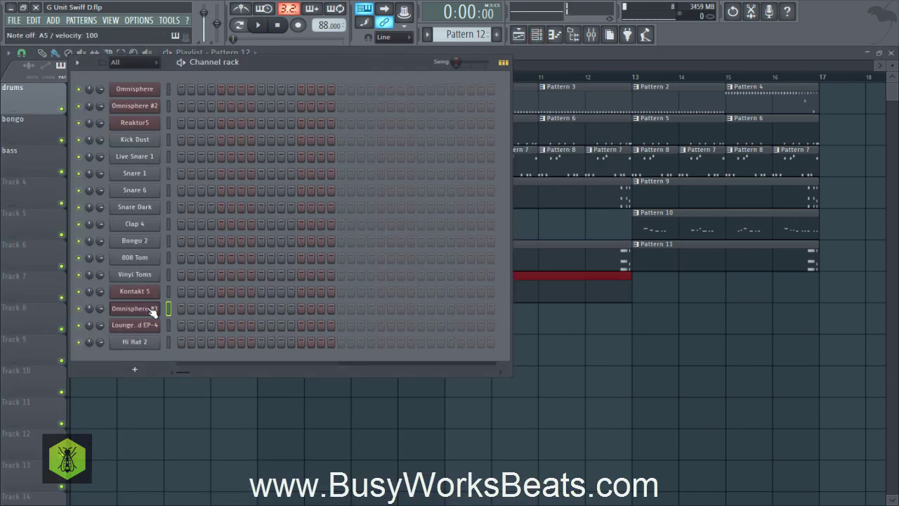
pyautogui.rightClick(151, 313)
pyautogui.click(176, 309)
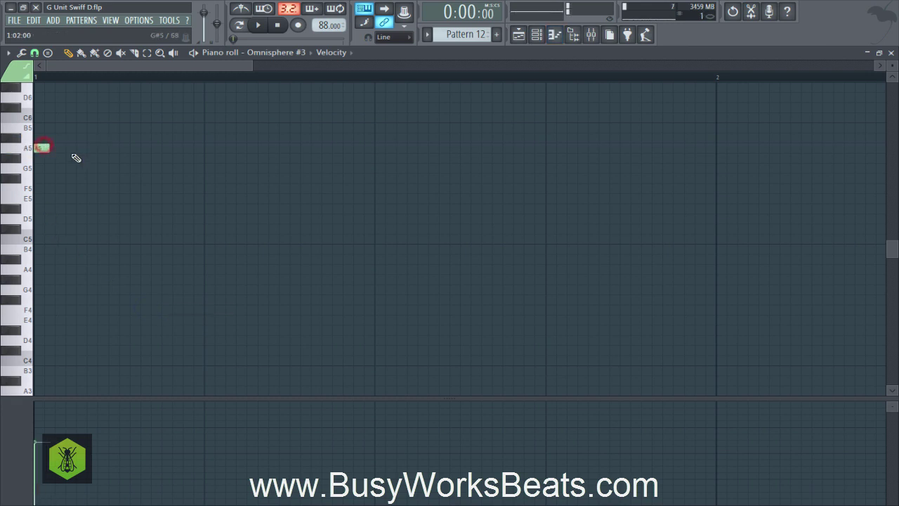
pyautogui.moveTo(172, 167); pyautogui.dragTo(715, 146)
pyautogui.press('space')
pyautogui.click(891, 53)
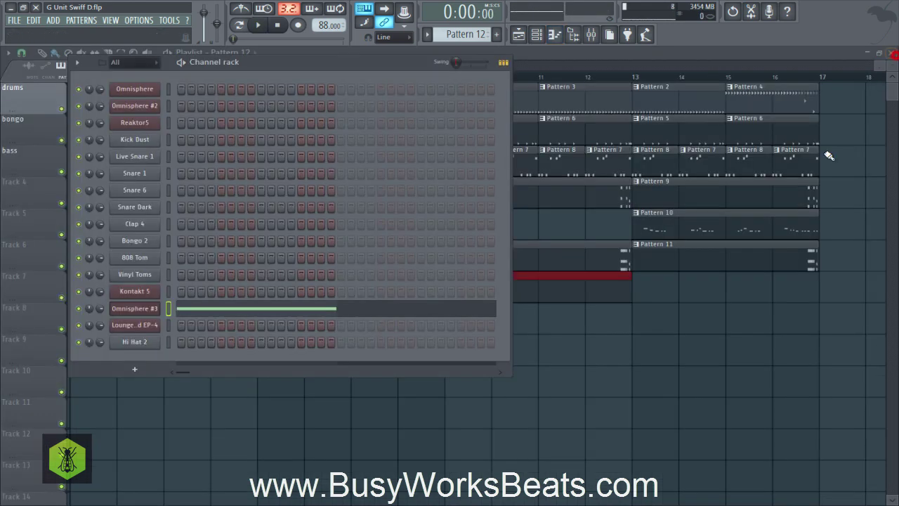
# While playing from bar 9, shorten the Pattern 12 clip to one bar and repeat it at bars 11, 13 and 15
pyautogui.rightClick(779, 323)
pyautogui.click(447, 77)
pyautogui.press('space')
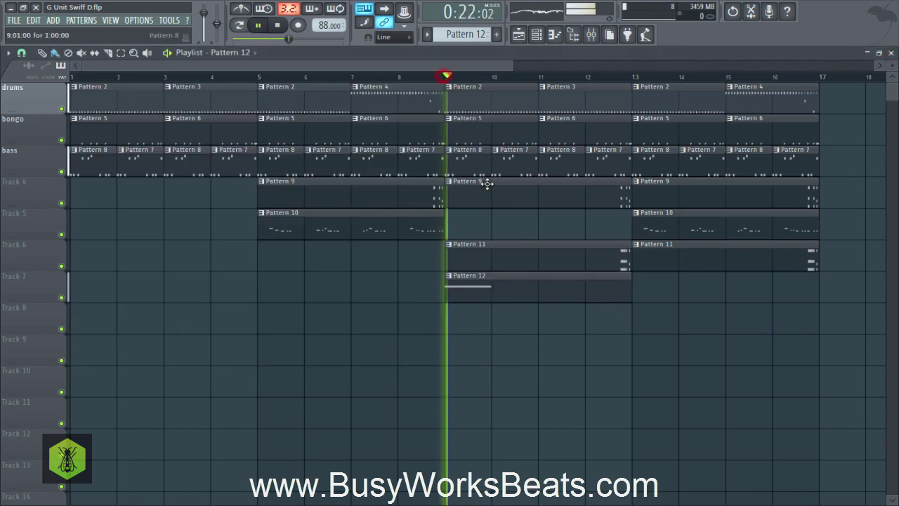
pyautogui.moveTo(629, 288); pyautogui.dragTo(492, 294)
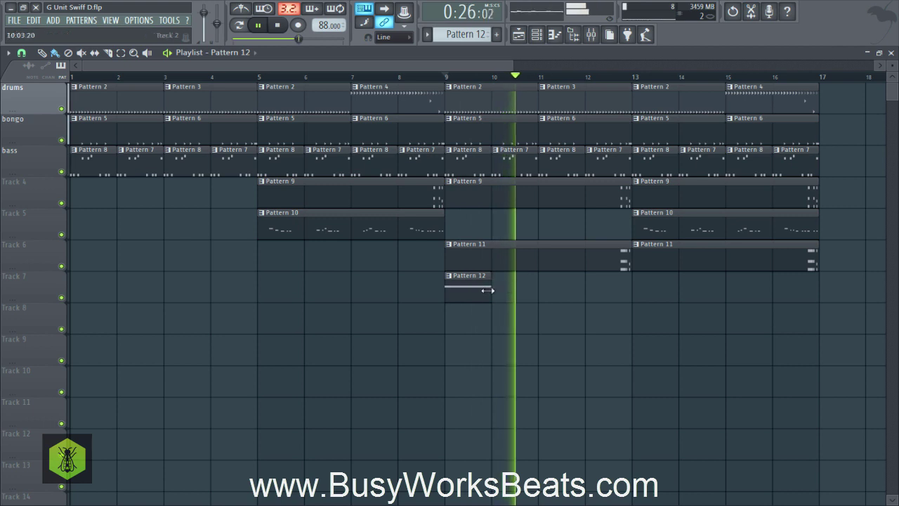
pyautogui.click(541, 291)
pyautogui.click(637, 291)
pyautogui.click(731, 291)
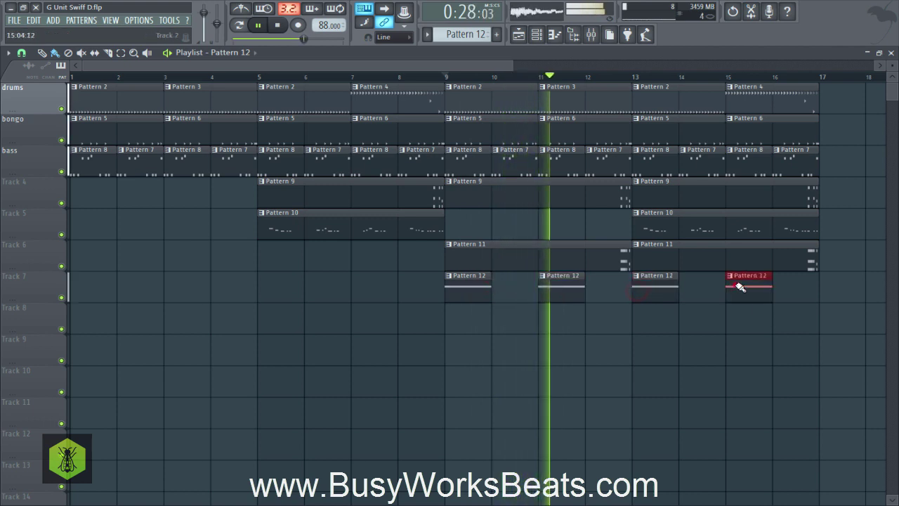
pyautogui.press('space')
# Add a Wah-Wah filter to the second slot of the common FX rack in Omnisphere #3
pyautogui.click(535, 34)
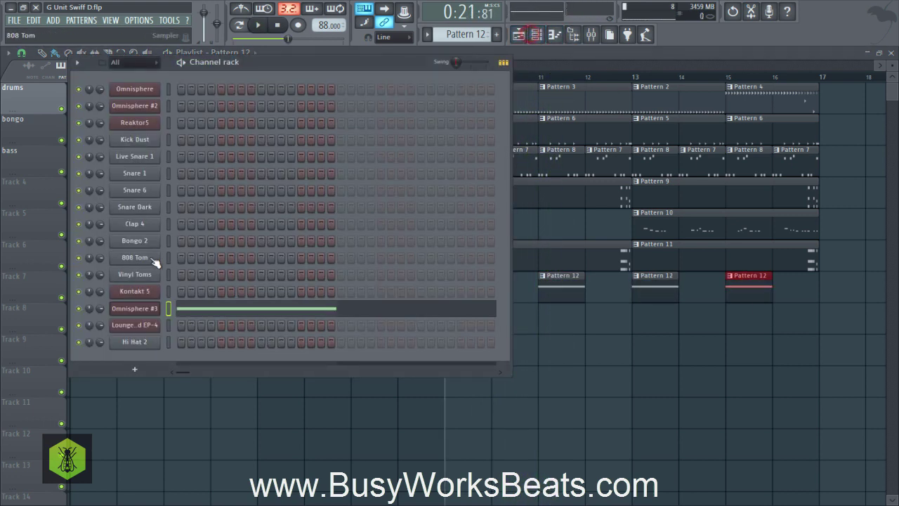
pyautogui.click(149, 308)
pyautogui.click(384, 267)
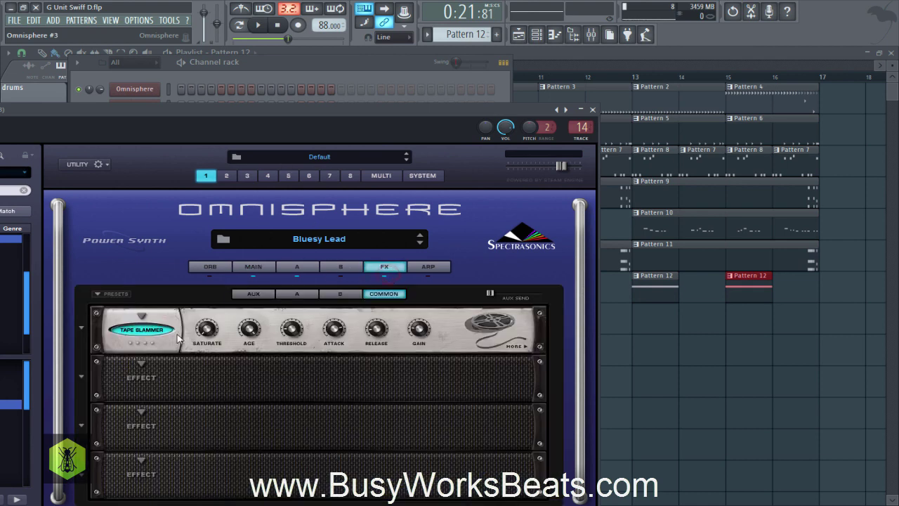
pyautogui.click(141, 368)
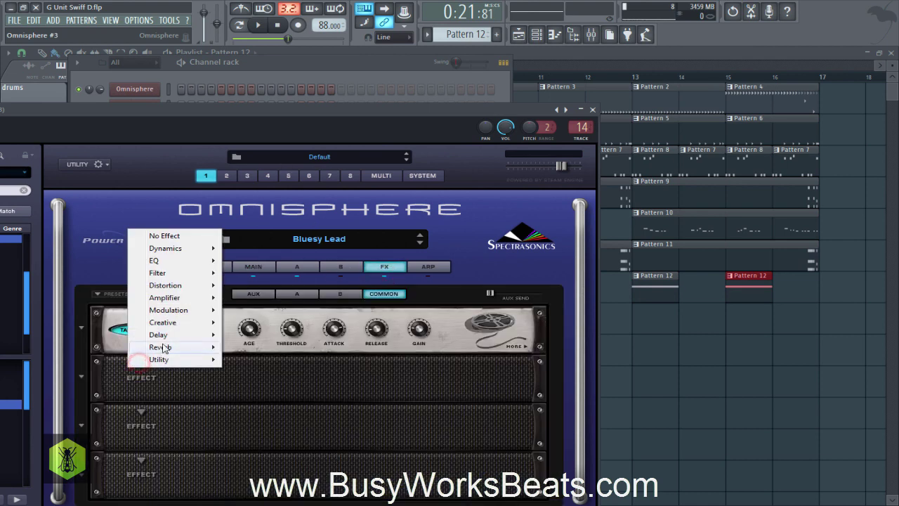
pyautogui.moveTo(171, 277)
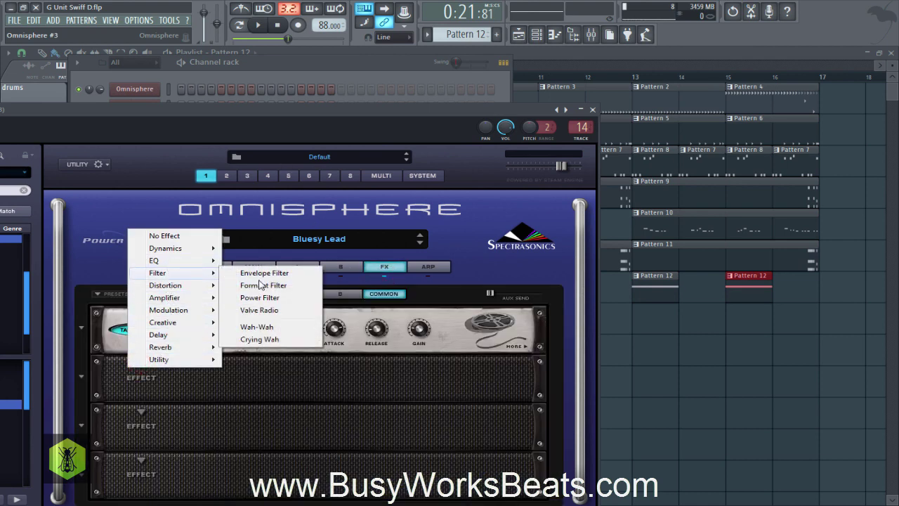
pyautogui.click(258, 326)
pyautogui.moveTo(357, 112); pyautogui.dragTo(398, 88)
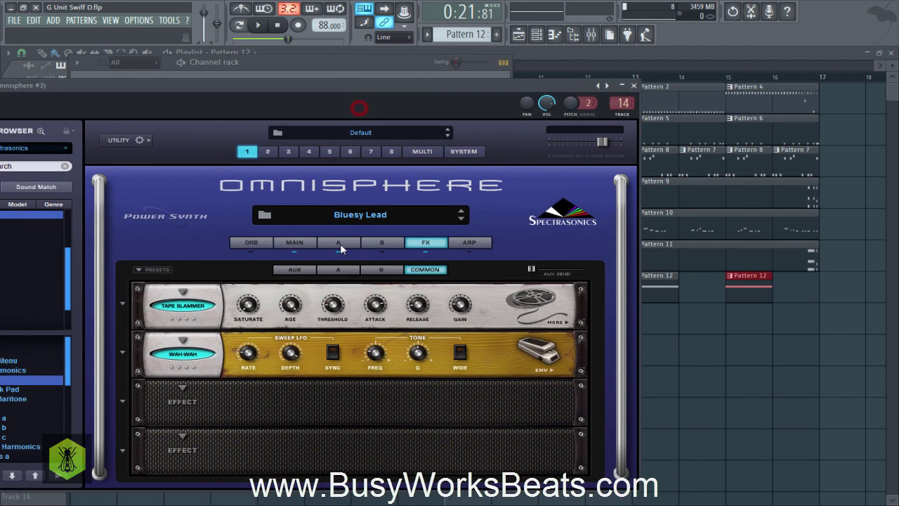
# Sync the Wah-Wah sweep with a rate of 1/4 and audition the part from bar 9
pyautogui.moveTo(247, 352); pyautogui.dragTo(246, 339)
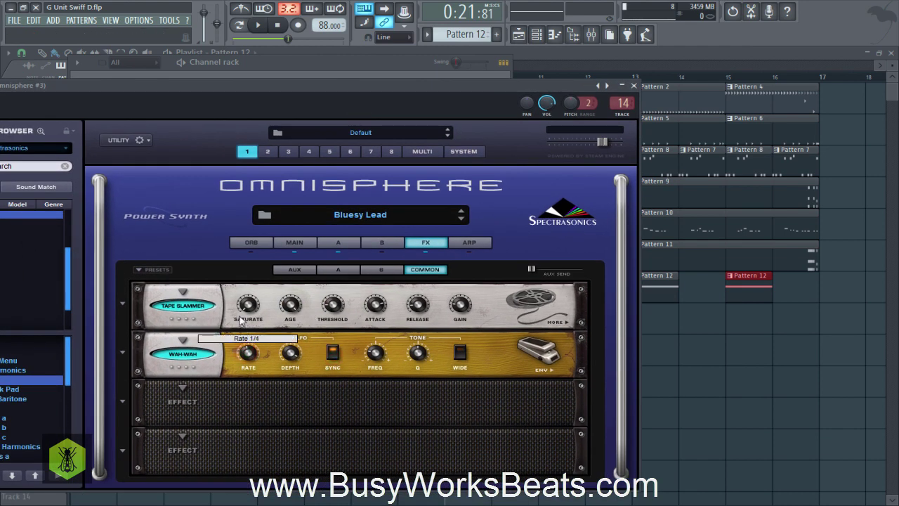
pyautogui.press('F6')
pyautogui.press('space')
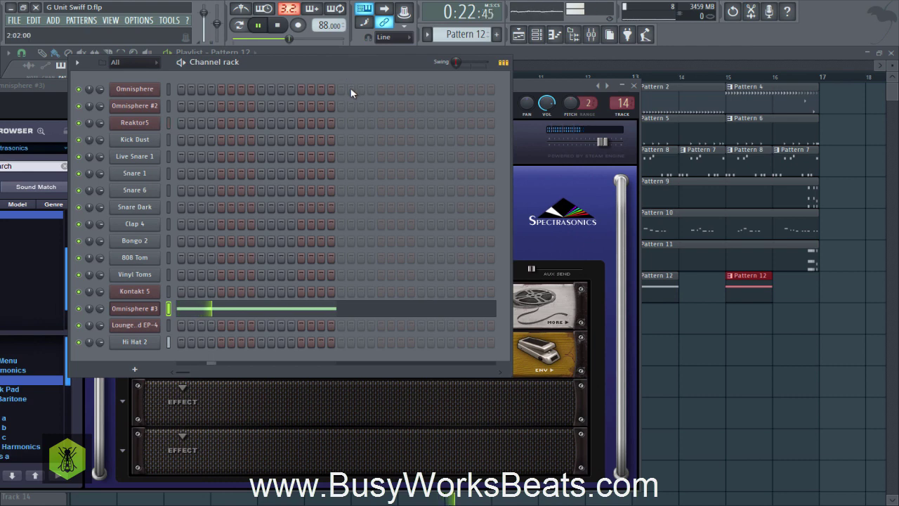
pyautogui.click(580, 87)
pyautogui.press('space')
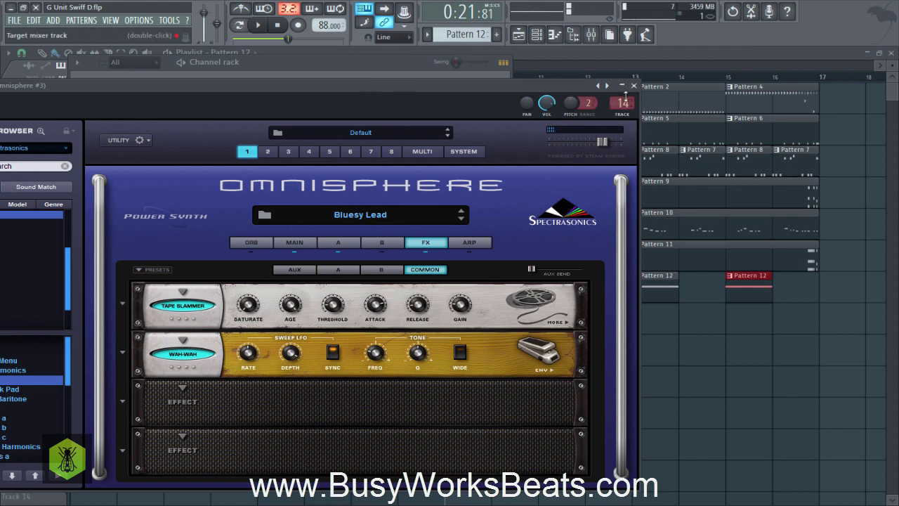
# Raise the Omnisphere #3 mixer fader slightly during playback, stop and close the mixer
pyautogui.press('space')
pyautogui.click(587, 37)
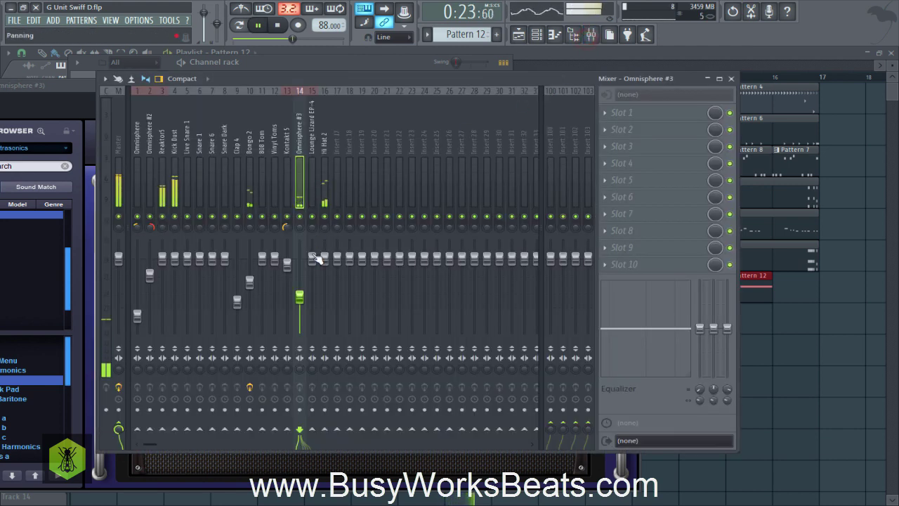
pyautogui.press('space')
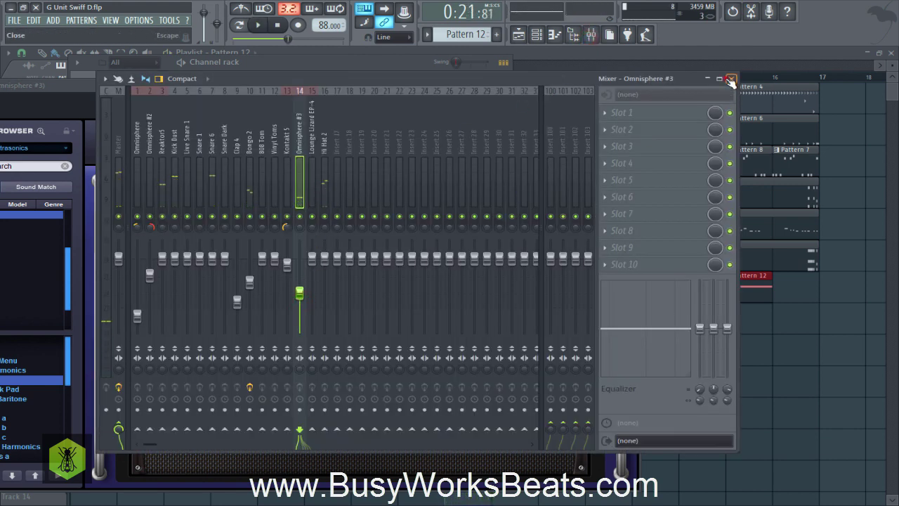
pyautogui.click(731, 78)
# Nudge the fine time shift in the Omnisphere #3 channel's miscellaneous settings and audition the result
pyautogui.click(511, 84)
pyautogui.click(90, 110)
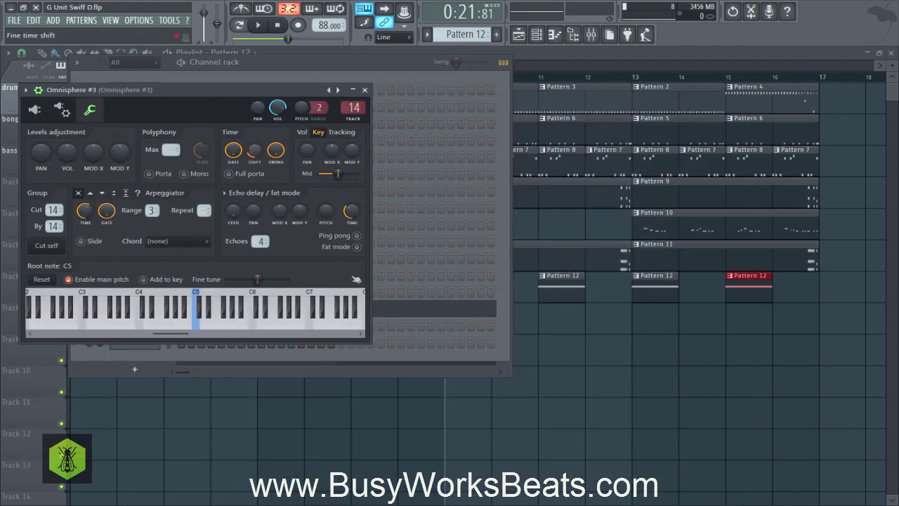
pyautogui.click(365, 90)
pyautogui.press('space')
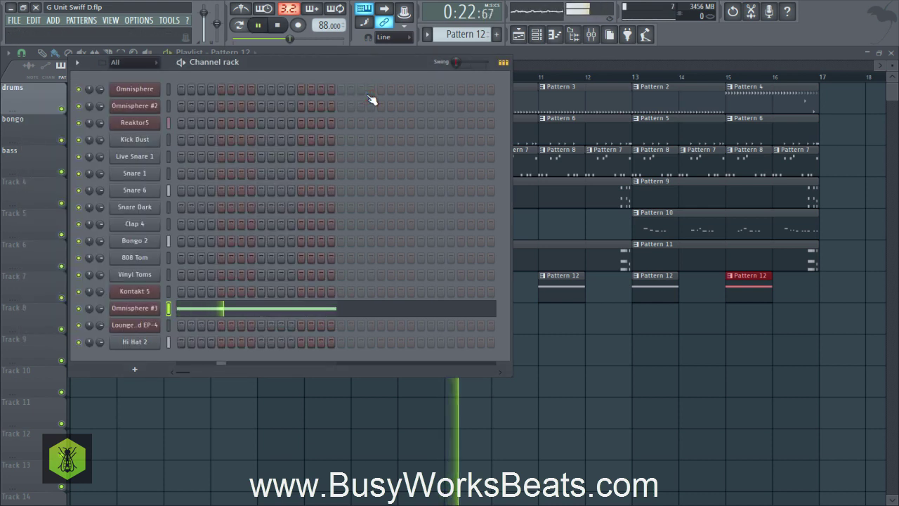
pyautogui.press('space')
# Increase the Omnisphere #3 fine time shift further by ear, restarting playback to check it, and close the channel settings
pyautogui.click(158, 309)
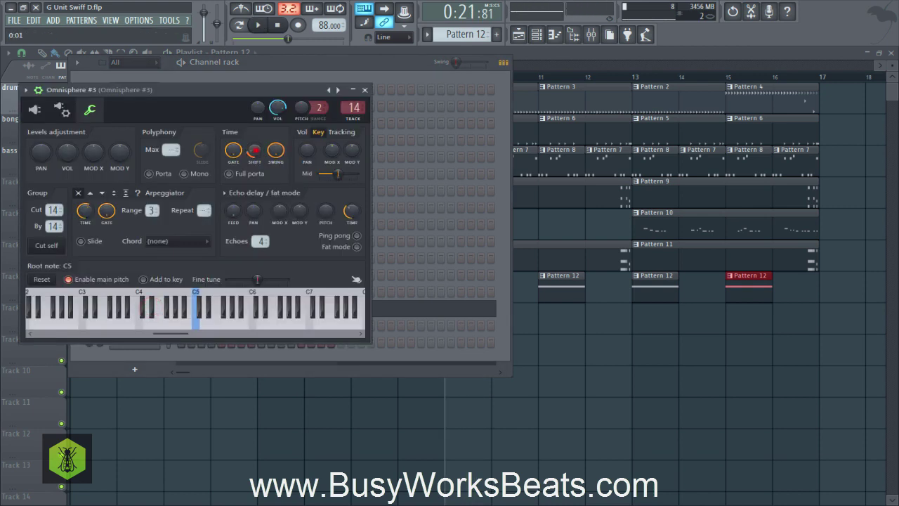
pyautogui.press('space')
pyautogui.press('space')
pyautogui.press('space')
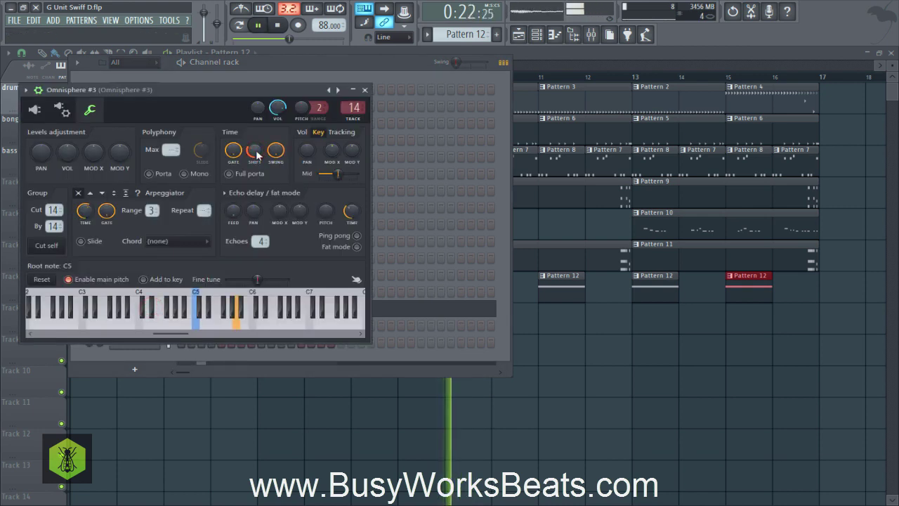
pyautogui.press('space')
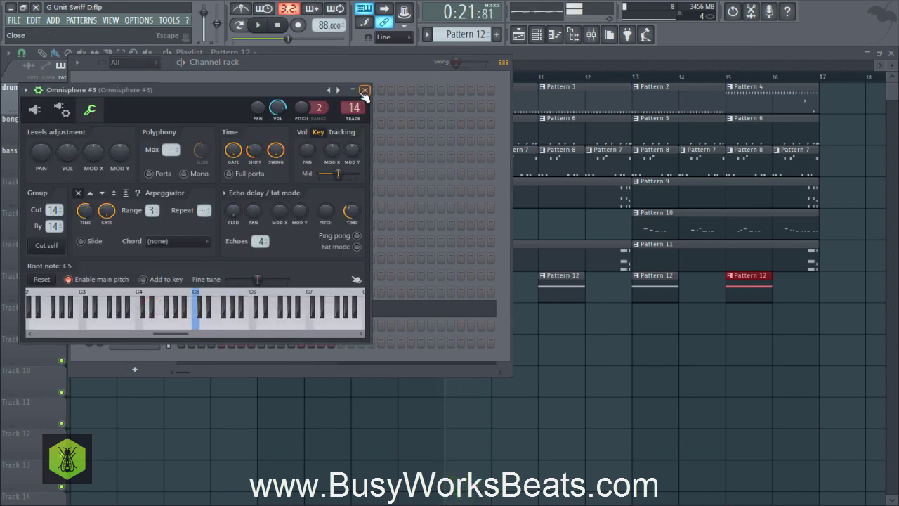
pyautogui.click(365, 91)
# Play the arrangement from bar 9, save the project and lower the Omnisphere #3 mixer fader slightly
pyautogui.press('F6')
pyautogui.press('space')
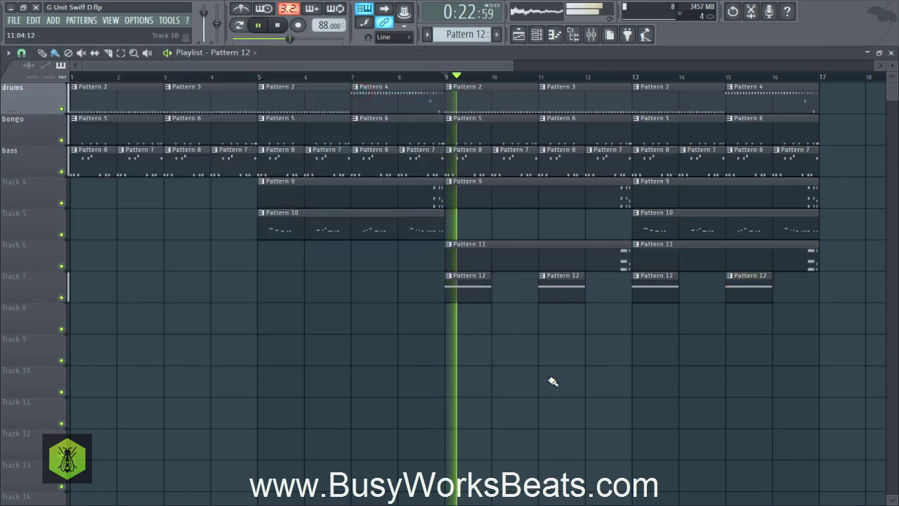
pyautogui.hotkey('ctrl', 's')
pyautogui.press('F9')
pyautogui.press('space')
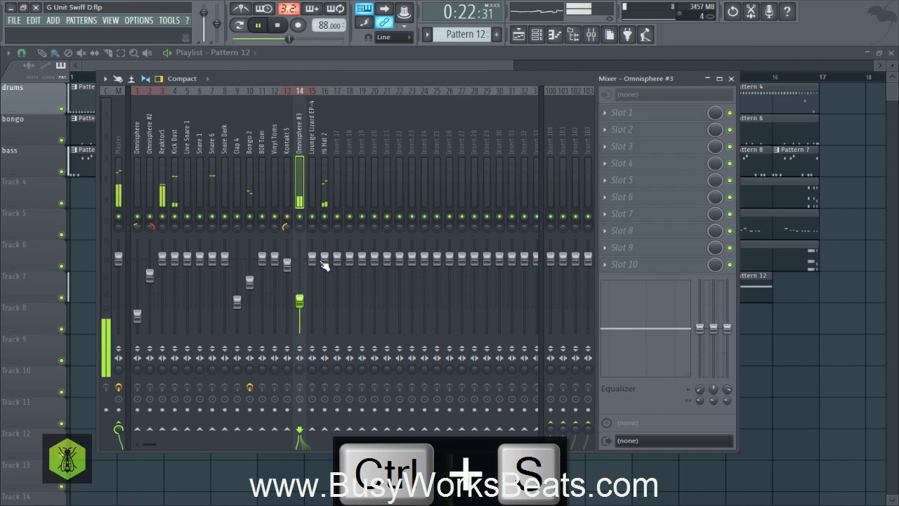
pyautogui.press('space')
# Add Fruity Stereo Enhancer to slot 1 of the Omnisphere #3 mixer track, offset its phase to the left and save the project
pyautogui.click(621, 115)
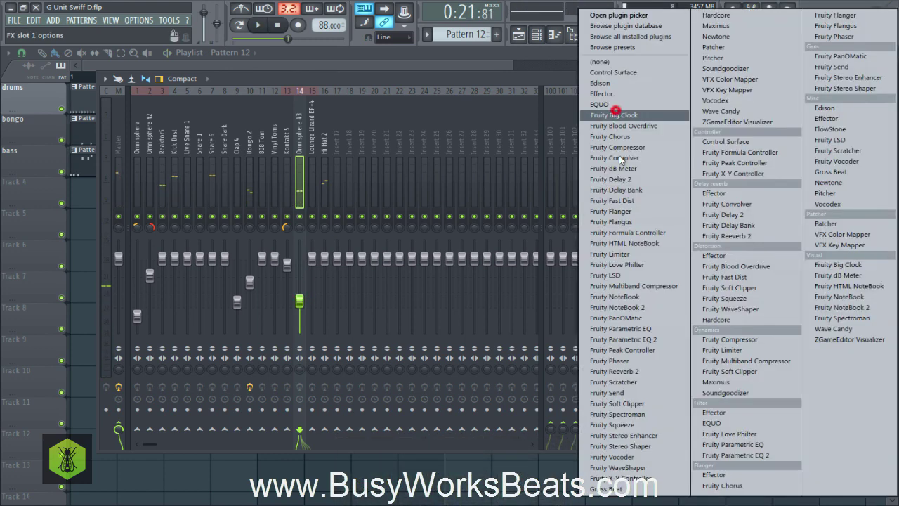
pyautogui.click(618, 423)
pyautogui.press('space')
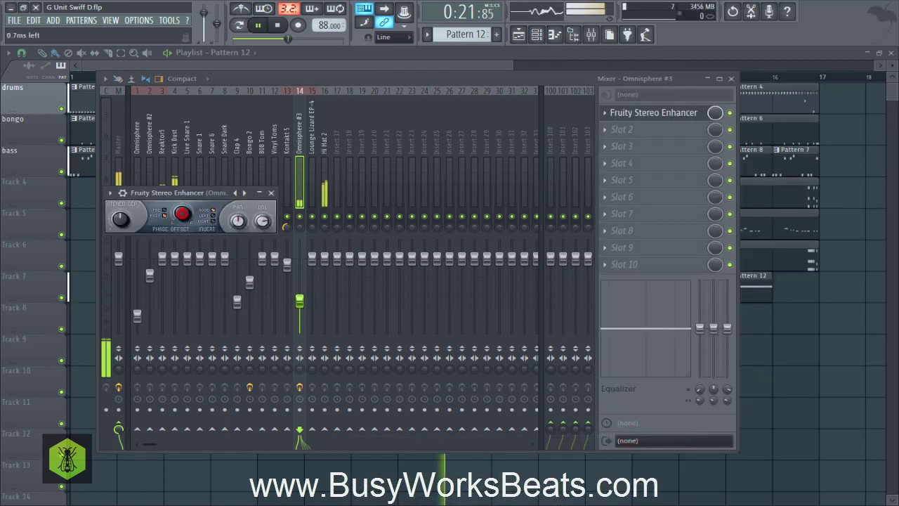
pyautogui.click(271, 192)
pyautogui.click(731, 78)
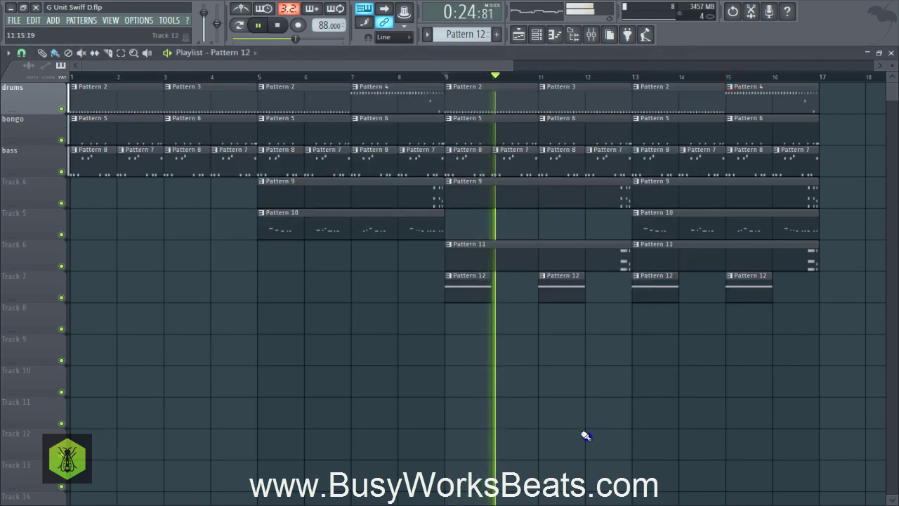
pyautogui.hotkey('ctrl', 's')
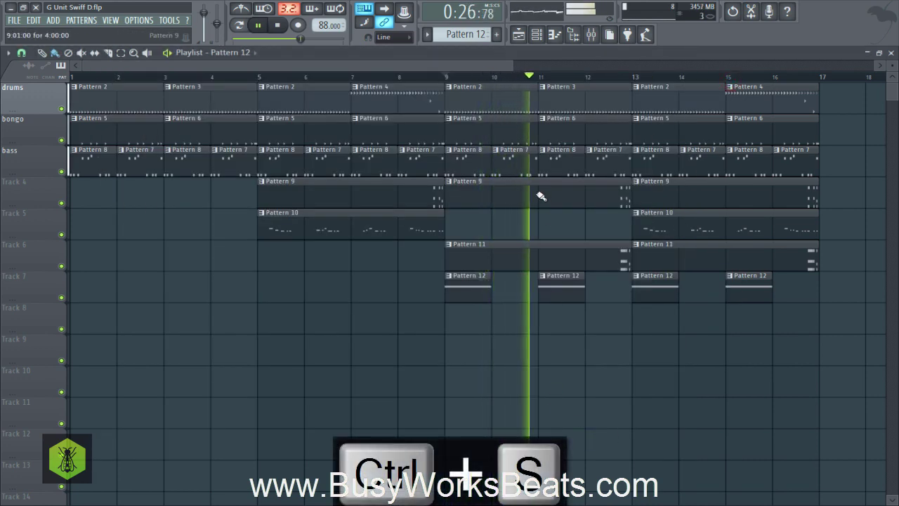
# Lengthen the A5 note in the Omnisphere #3 piano roll to two bars and close the piano roll
pyautogui.click(536, 34)
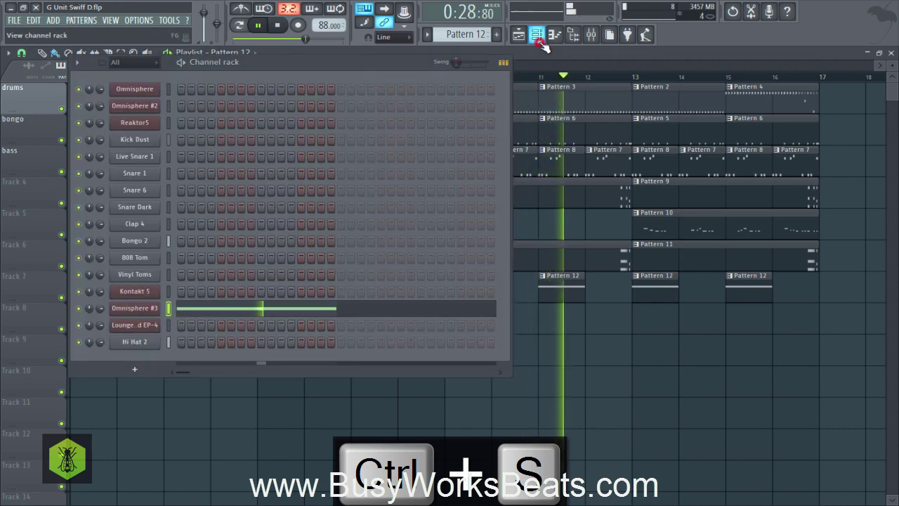
pyautogui.press('space')
pyautogui.click(277, 314)
pyautogui.scroll(-2, 544, 86)
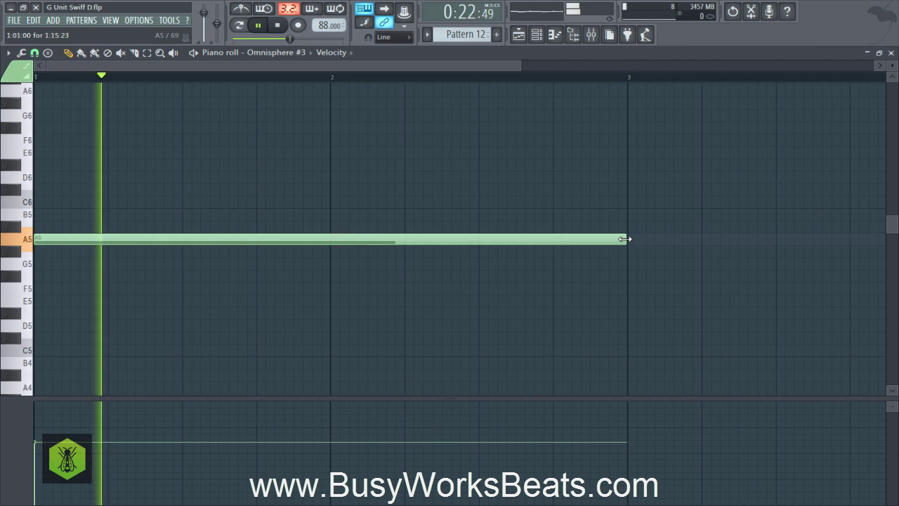
pyautogui.click(891, 53)
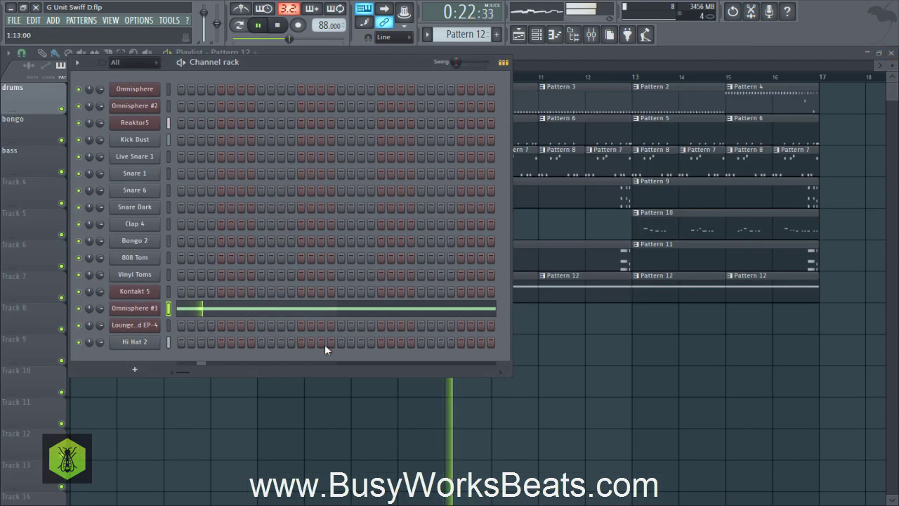
# Close the channel rack to view the whole arrangement and save the project
pyautogui.click(538, 422)
pyautogui.hotkey('ctrl', 's')
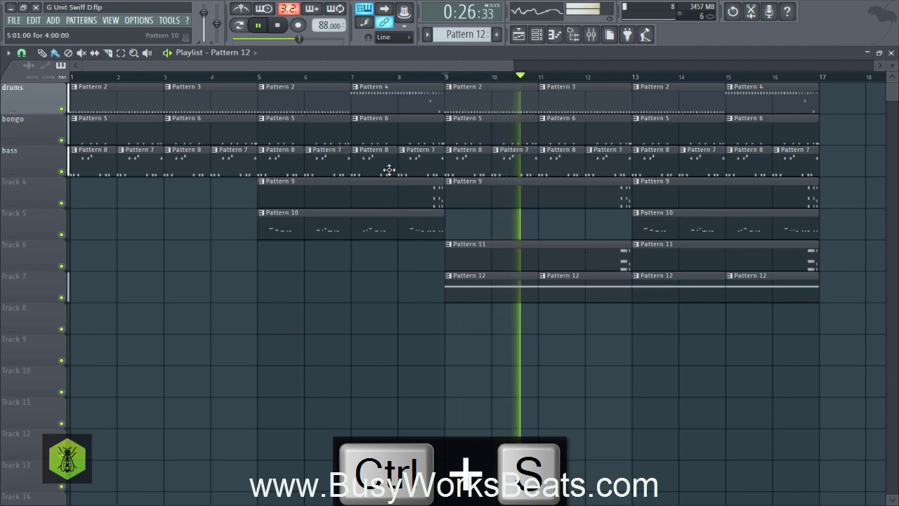
pyautogui.scroll(-2, 388, 68)
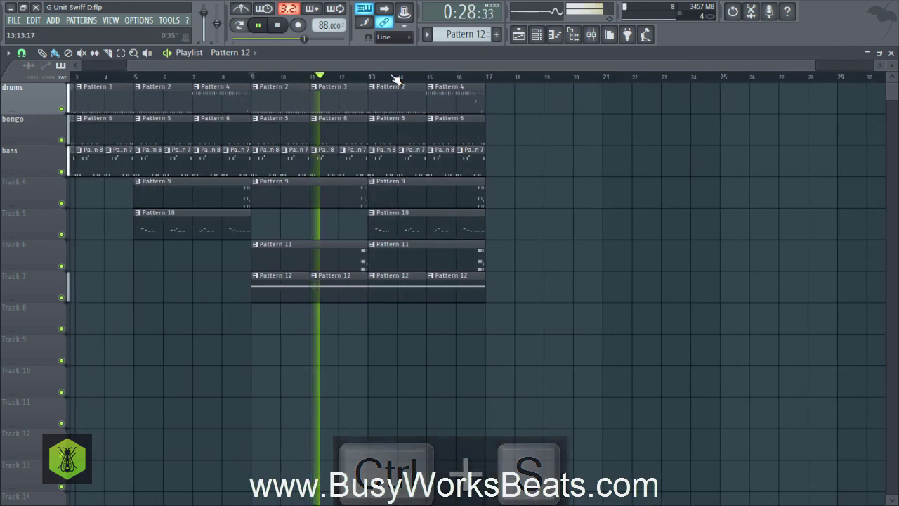
pyautogui.hotkey('ctrl', 's')
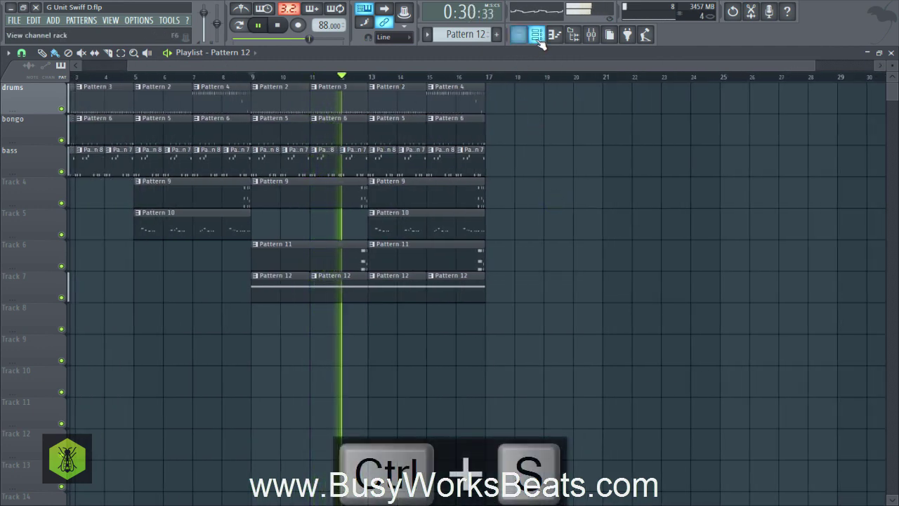
# Switch to the empty Pattern 13, select the Lounge Lizard EP-4 channel and close the channel rack
pyautogui.click(536, 35)
pyautogui.moveTo(472, 34); pyautogui.dragTo(472, 31)
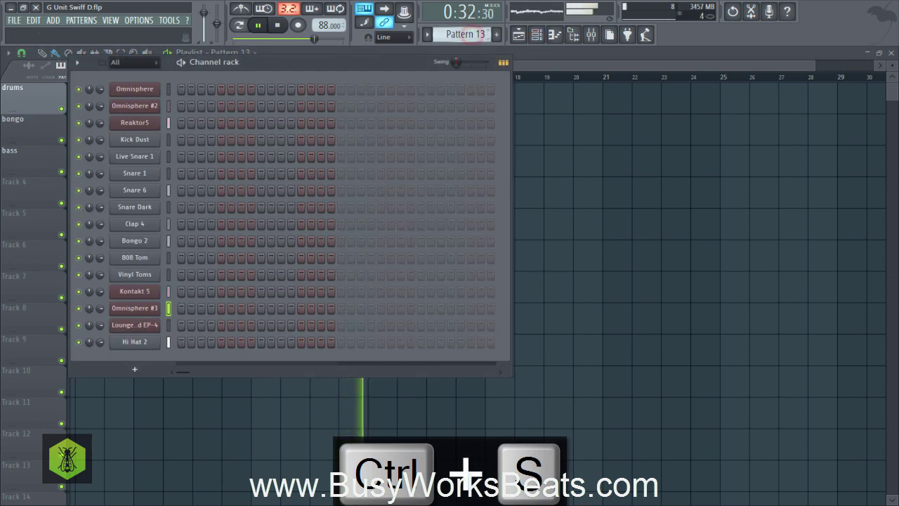
pyautogui.click(168, 324)
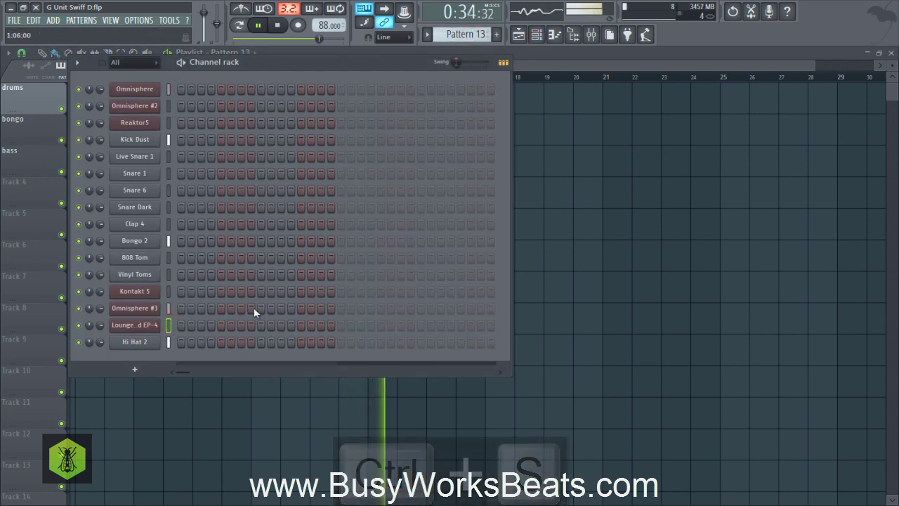
pyautogui.click(625, 226)
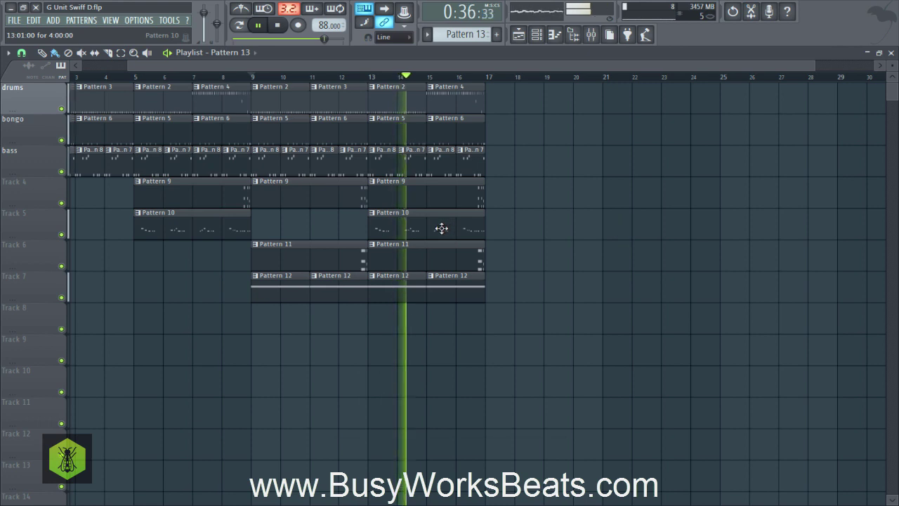
# Stop playback, delete both Pattern 10 clips from Track 5, save the project and restart playback
pyautogui.press('space')
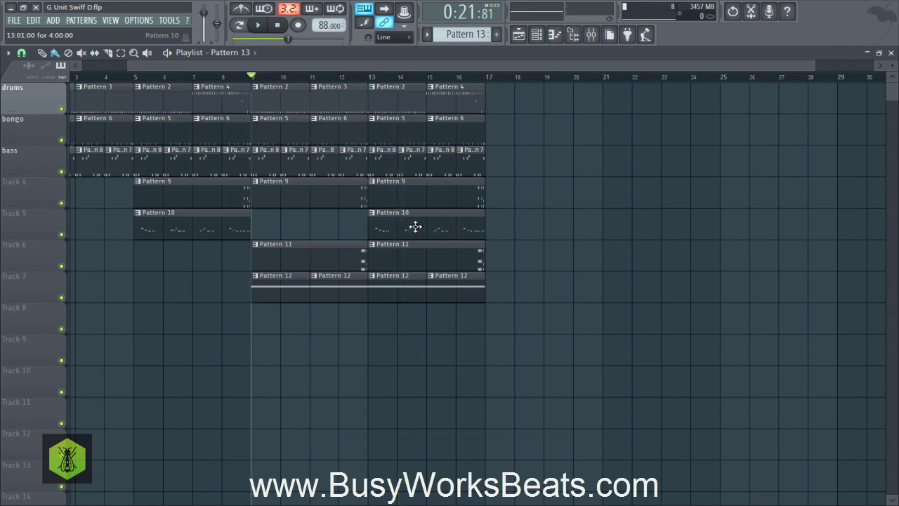
pyautogui.rightClick(405, 223)
pyautogui.rightClick(230, 234)
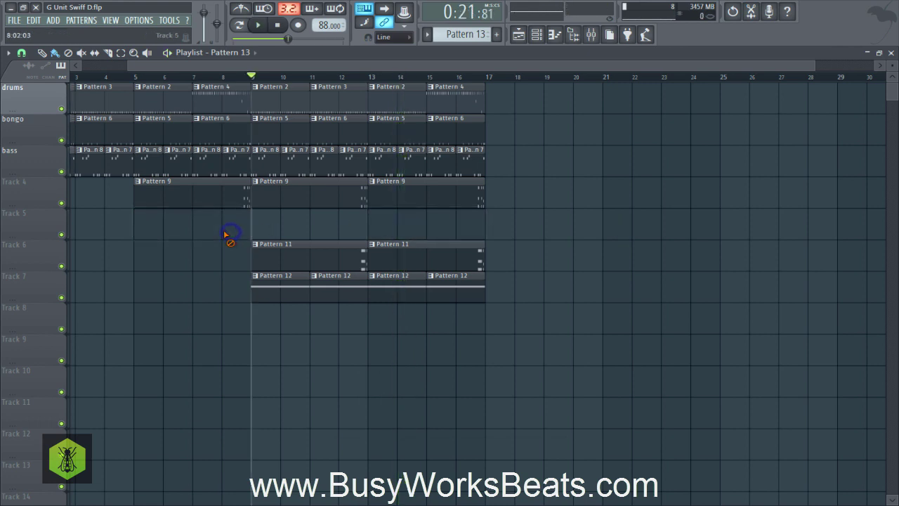
pyautogui.hotkey('ctrl', 's')
pyautogui.press('space')
# Open Lounge Lizard EP-4 in trial mode, audition its Wurlitzer 1 program and close the plugin and channel rack
pyautogui.press('F6')
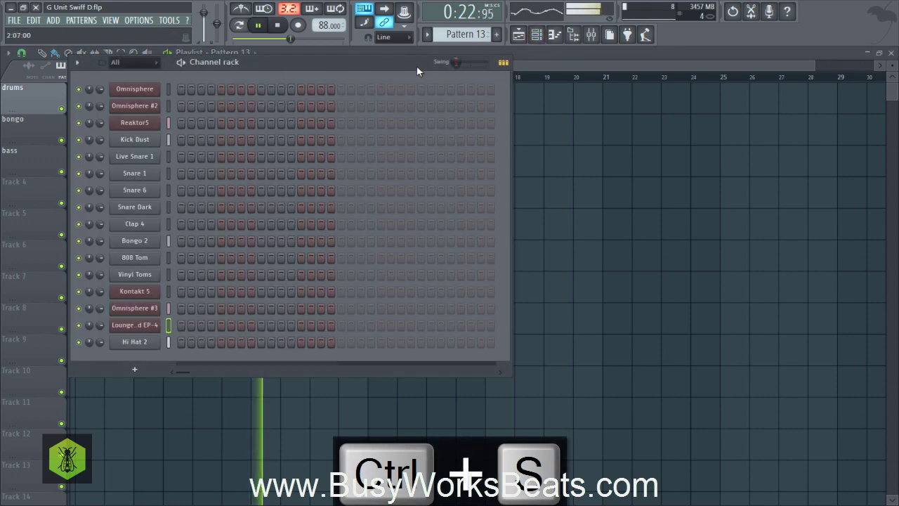
pyautogui.press('space')
pyautogui.click(154, 330)
pyautogui.click(432, 426)
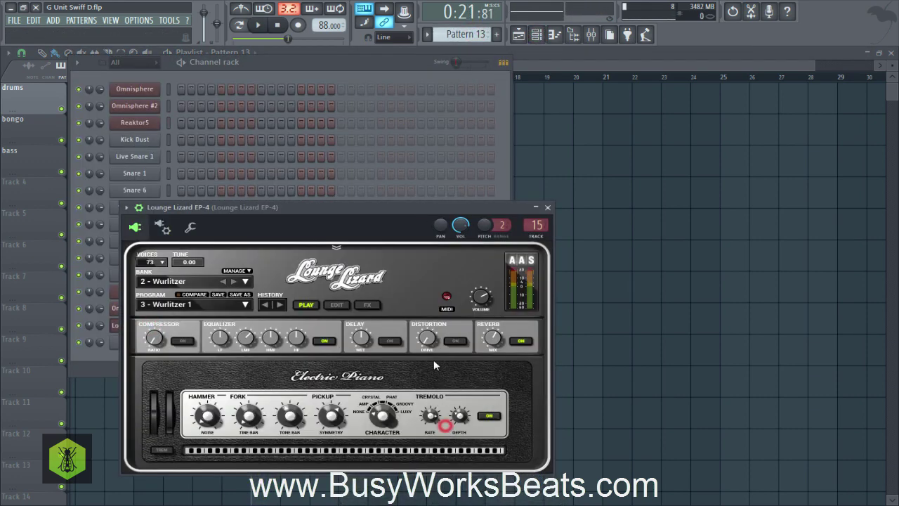
pyautogui.click(548, 208)
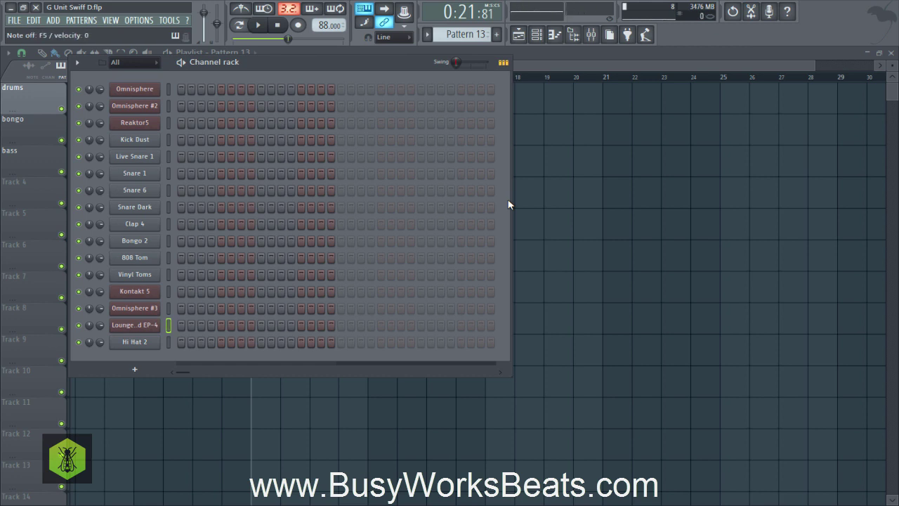
pyautogui.click(567, 207)
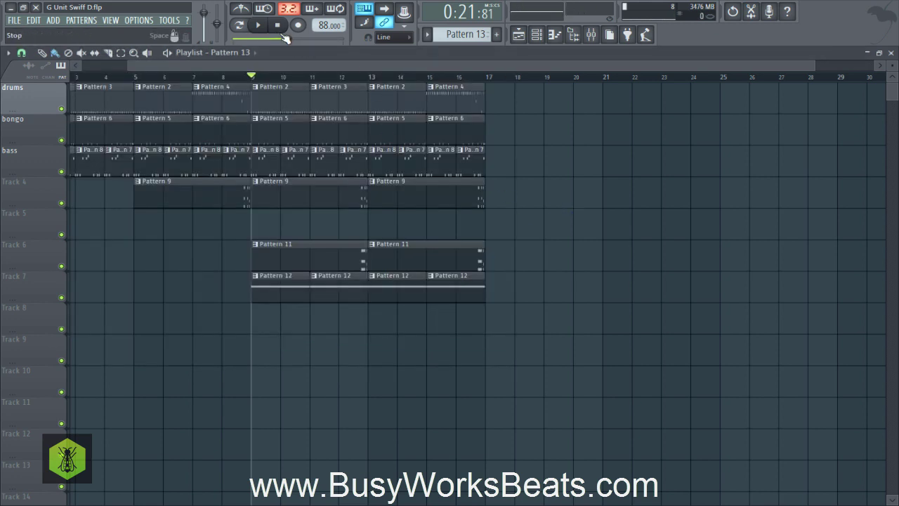
# Return to the song start and record a Lounge Lizard EP-4 chord part into Pattern 13 as automation and score
pyautogui.click(278, 26)
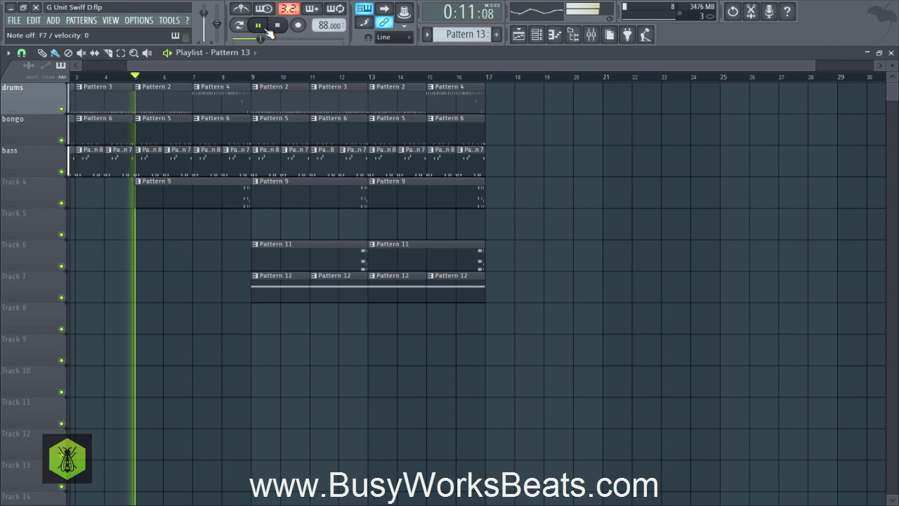
pyautogui.click(274, 31)
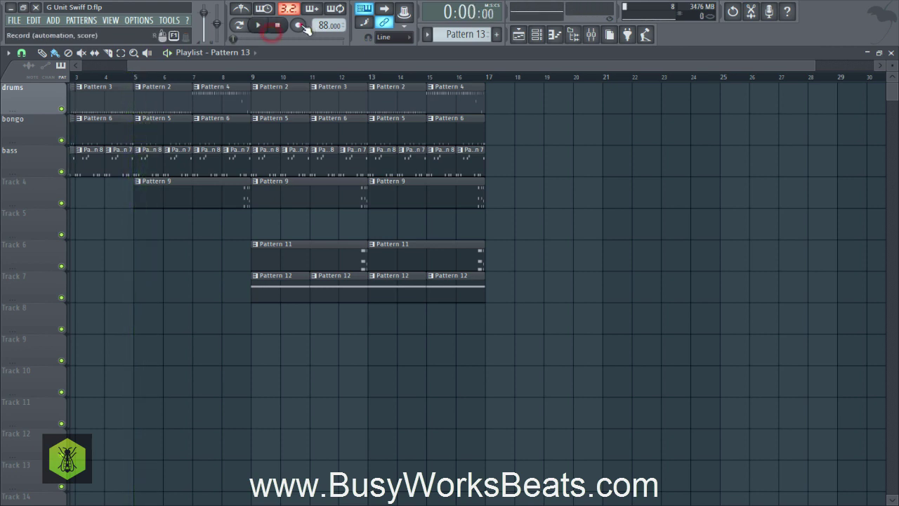
pyautogui.click(300, 26)
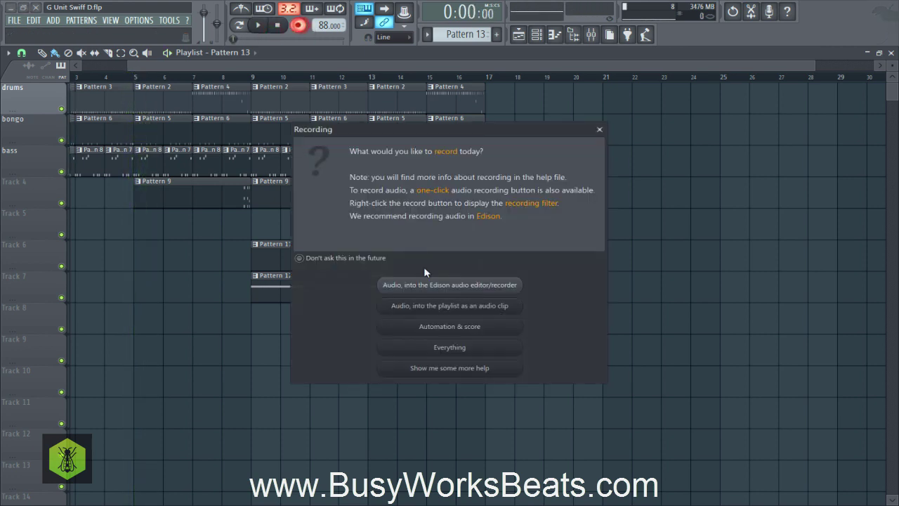
pyautogui.click(451, 328)
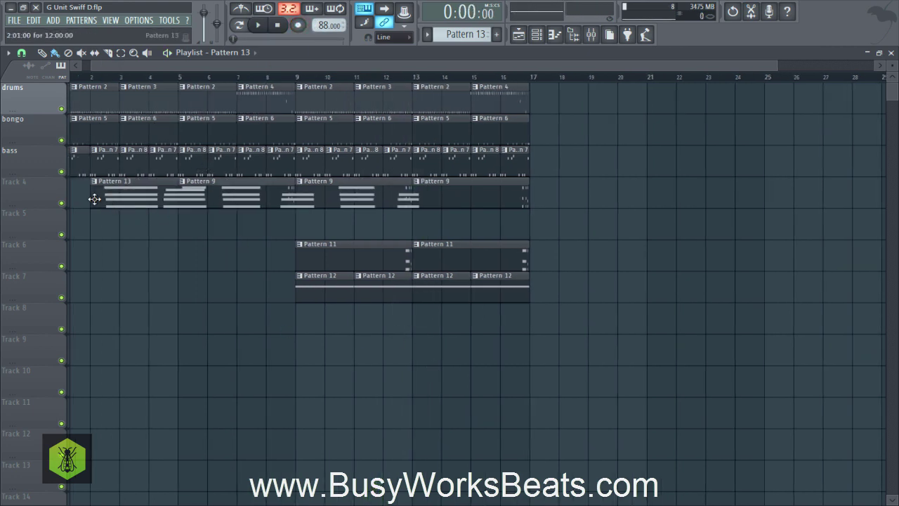
# Trim the start of the Pattern 13 clip to bar 10 and shift it with the overlapped Pattern 9 clip to Track 5
pyautogui.moveTo(94, 199); pyautogui.dragTo(347, 228)
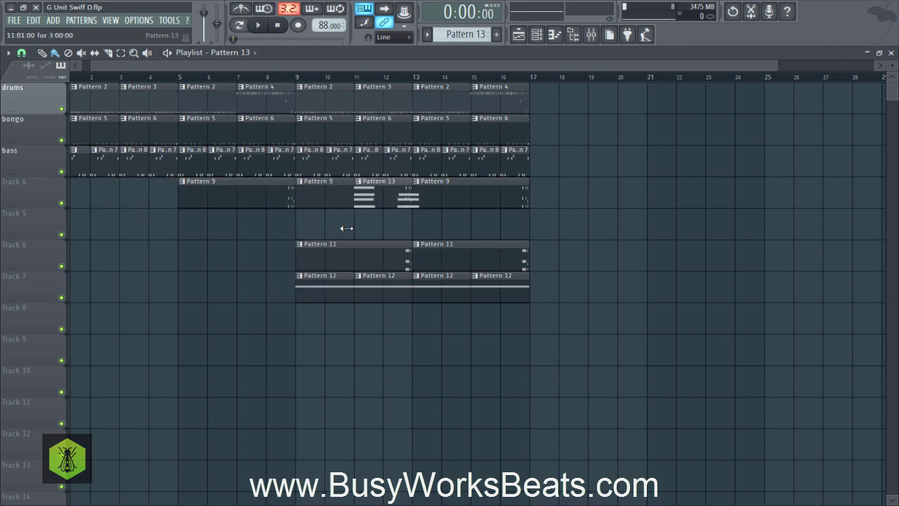
pyautogui.click(354, 202)
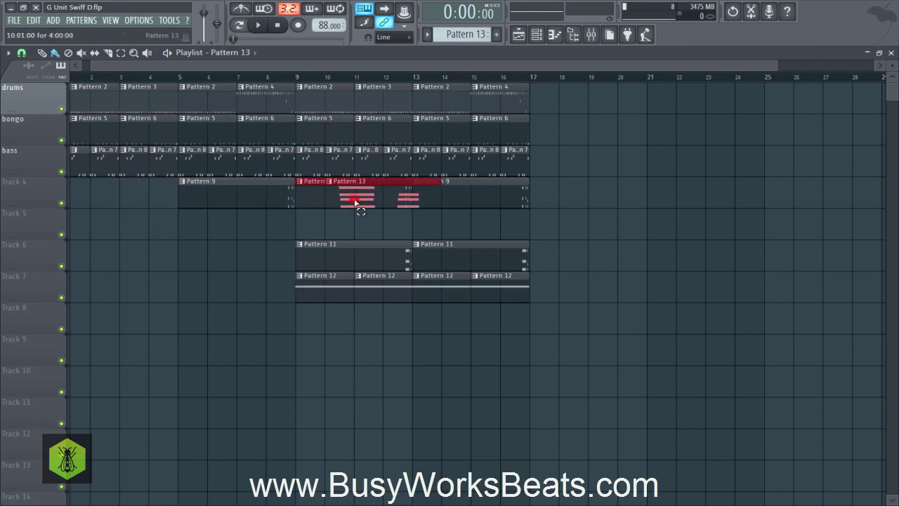
pyautogui.hotkey('shift', 'Down')
pyautogui.click(337, 202)
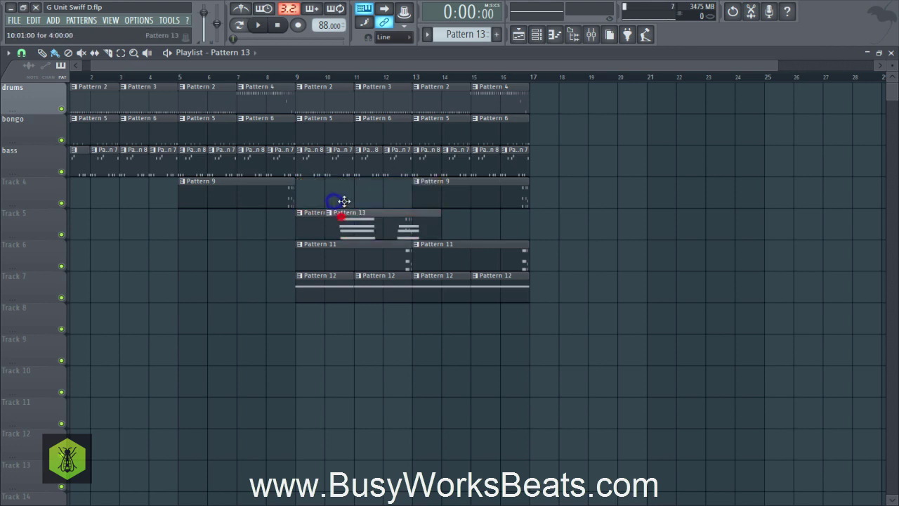
# Separate the overlapping clips by returning Pattern 9 to Track 4 and placing Pattern 13 on Track 5 from bar 10
pyautogui.moveTo(340, 187); pyautogui.dragTo(340, 181)
pyautogui.keyDown('ctrl'); pyautogui.click(340, 217); pyautogui.keyUp('ctrl')
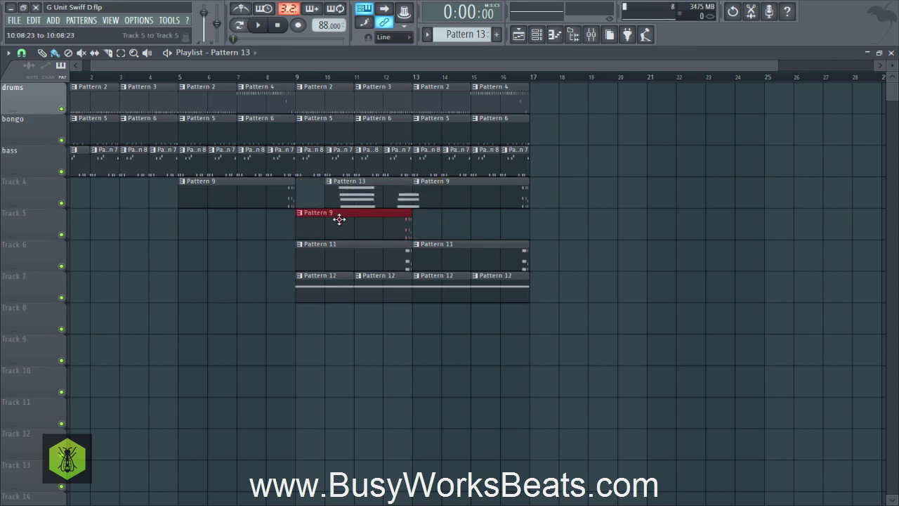
pyautogui.keyDown('ctrl'); pyautogui.click(351, 195); pyautogui.keyUp('ctrl')
pyautogui.hotkey('shift', 'Down')
pyautogui.hotkey('shift', 'Down')
pyautogui.hotkey('shift', 'Down')
pyautogui.hotkey('shift', 'Down')
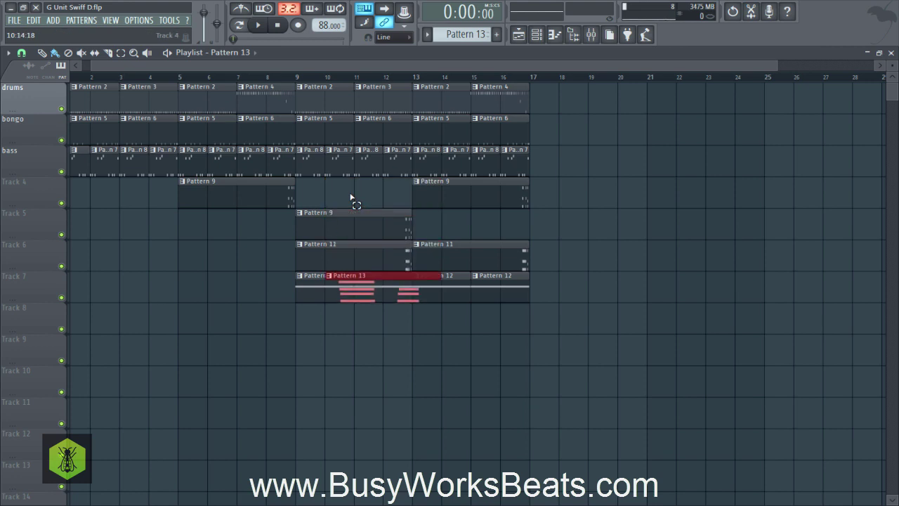
pyautogui.moveTo(346, 210); pyautogui.dragTo(347, 184)
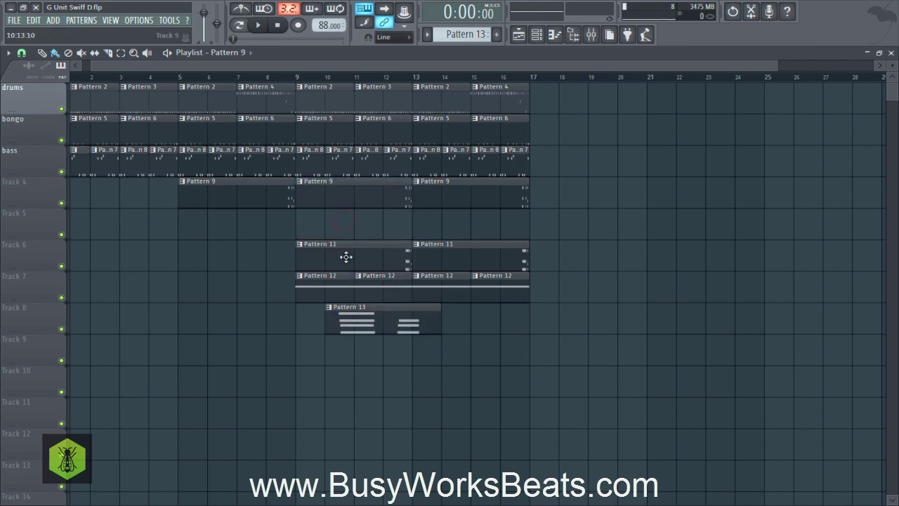
pyautogui.moveTo(354, 320); pyautogui.dragTo(355, 216)
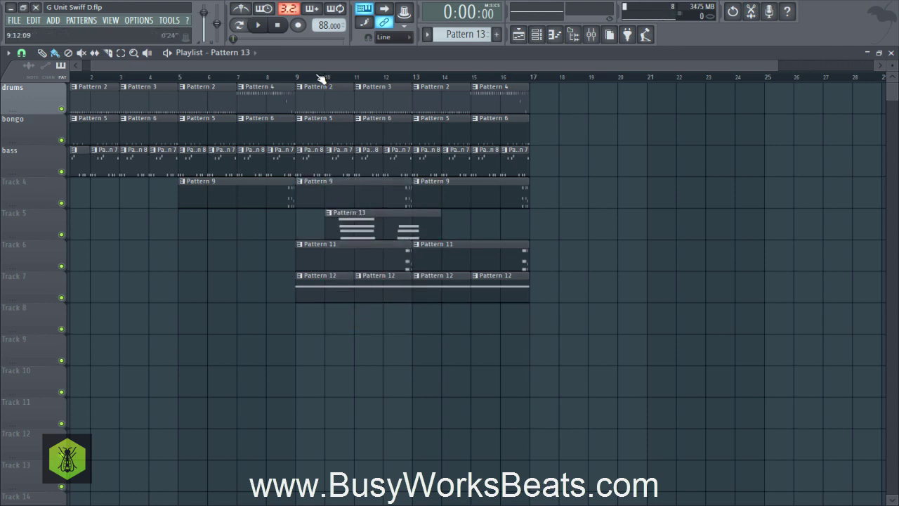
# Open the Lounge Lizard EP-4 piano roll, play the chords from bar 10 and set the piano roll snap to (none)
pyautogui.click(535, 35)
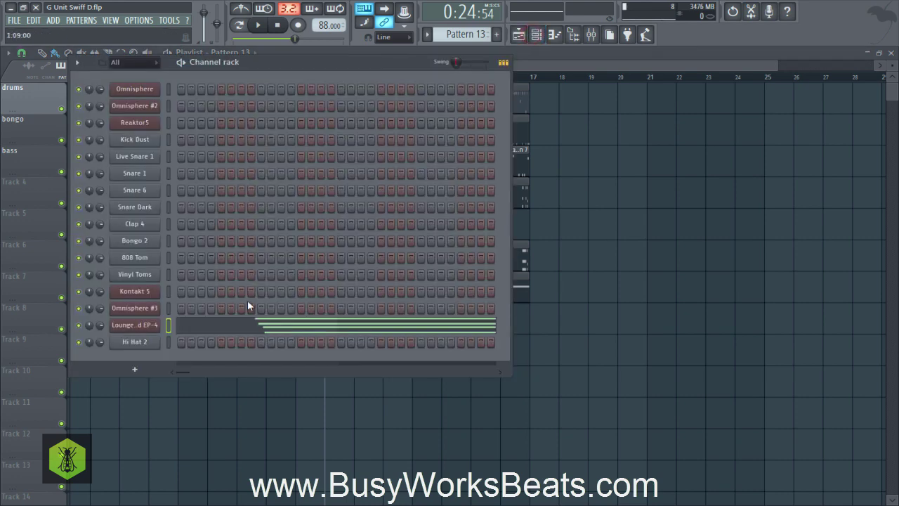
pyautogui.click(246, 328)
pyautogui.press('space')
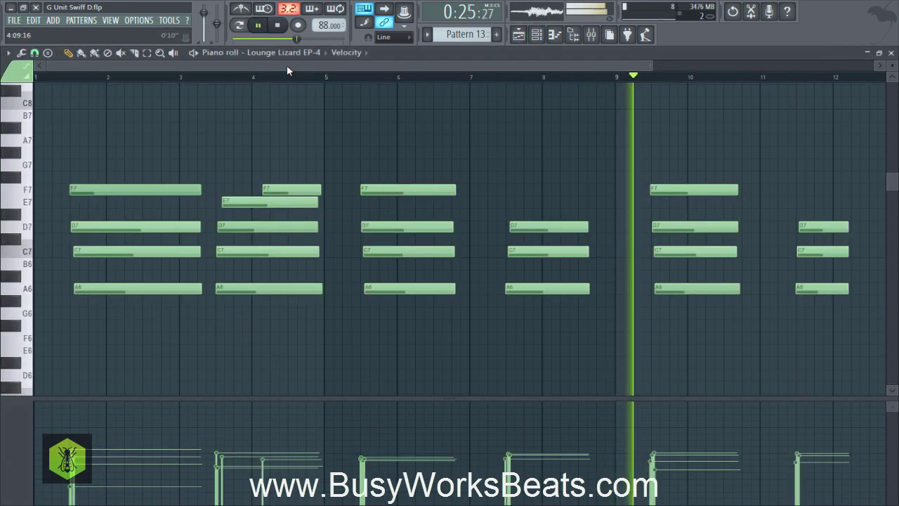
pyautogui.moveTo(287, 65); pyautogui.dragTo(458, 87)
pyautogui.press('space')
pyautogui.click(35, 52)
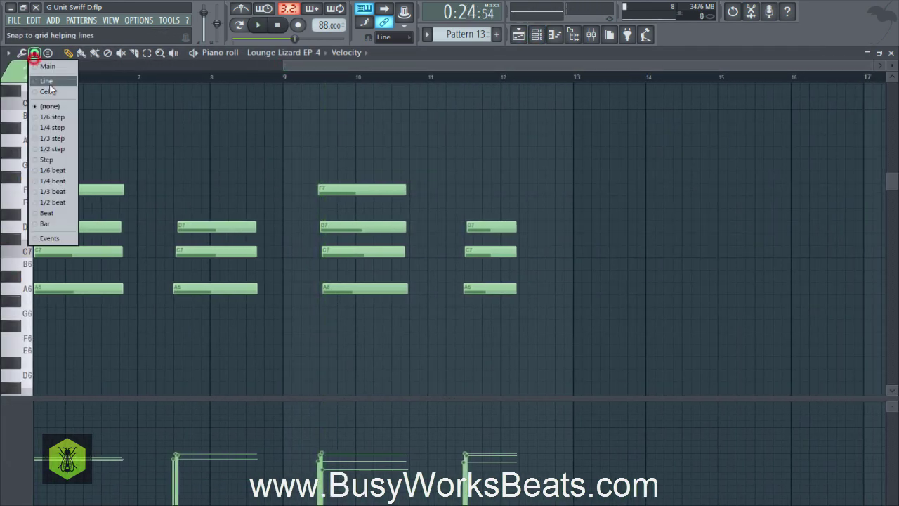
pyautogui.click(54, 106)
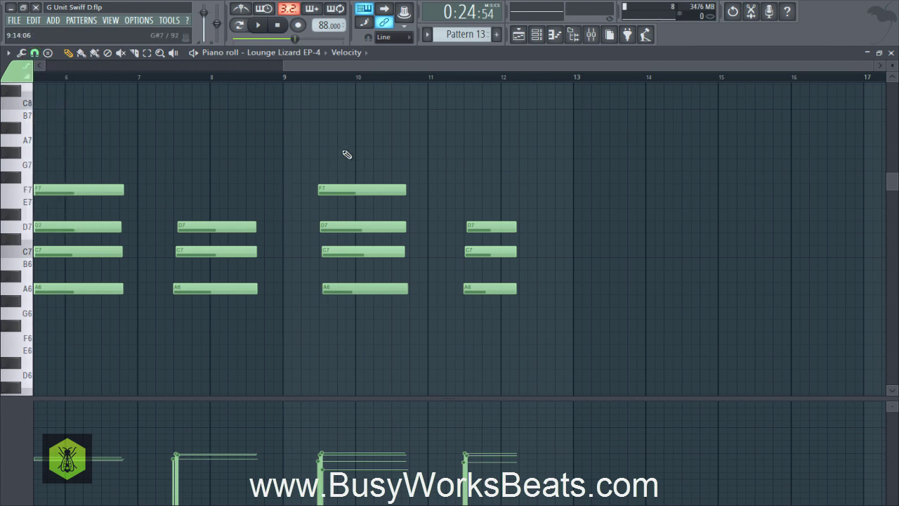
# Nudge the chords in bars 9 and 11 slightly later, check them in playback and close the piano roll
pyautogui.moveTo(342, 150); pyautogui.dragTo(520, 337)
pyautogui.click(50, 55)
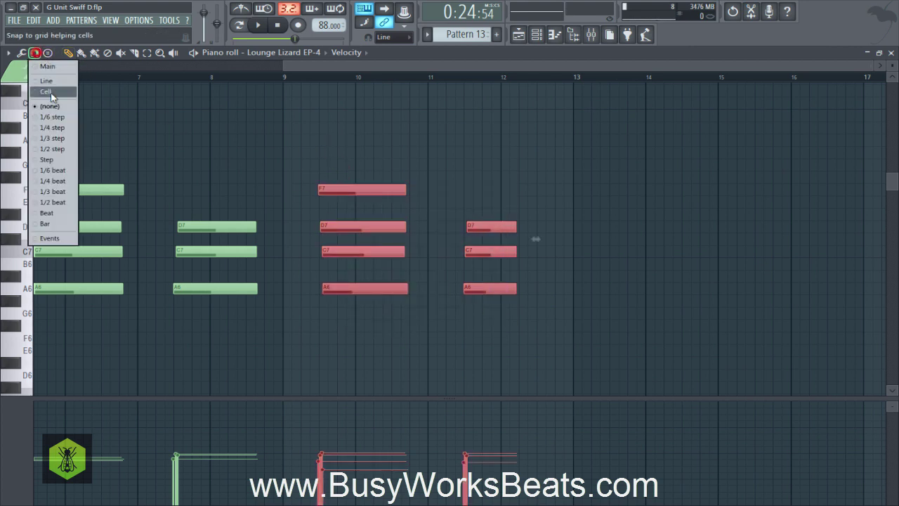
pyautogui.click(53, 105)
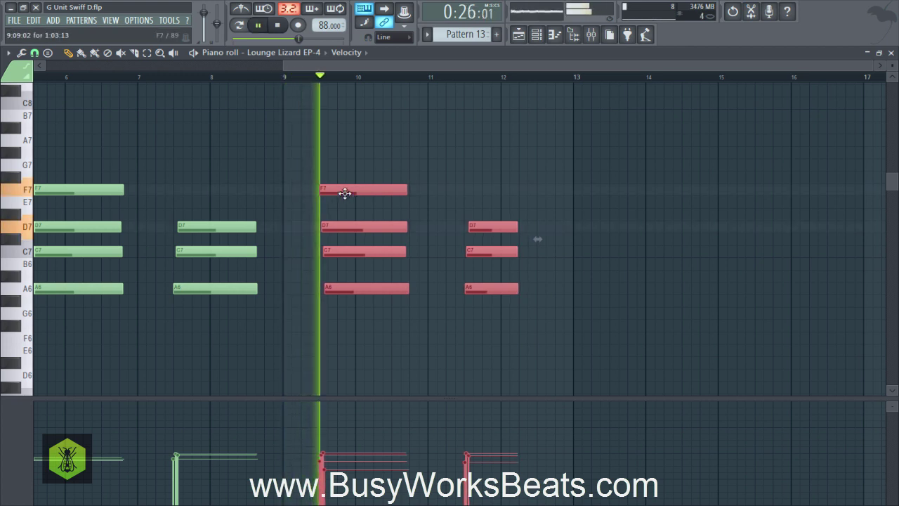
pyautogui.click(519, 149)
pyautogui.press('space')
pyautogui.click(891, 53)
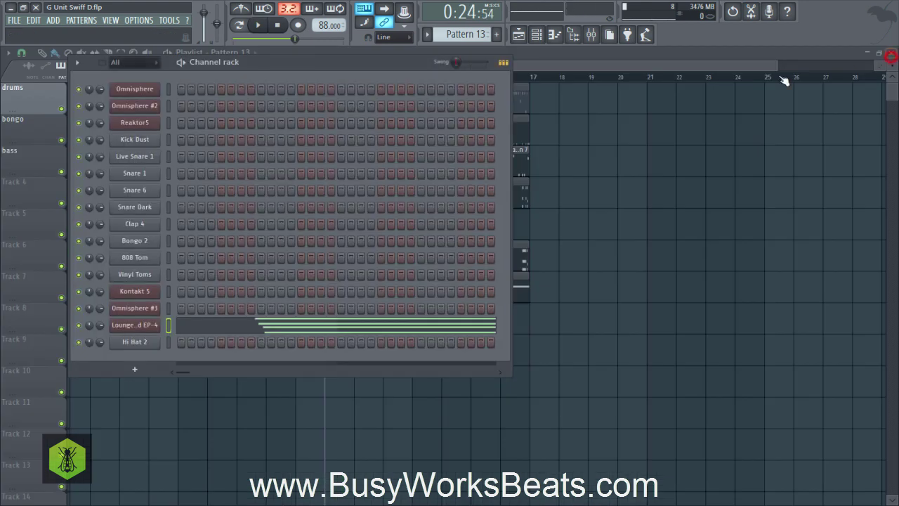
# Reopen the Lounge Lizard EP-4 plugin window, then close it and the channel rack
pyautogui.click(143, 325)
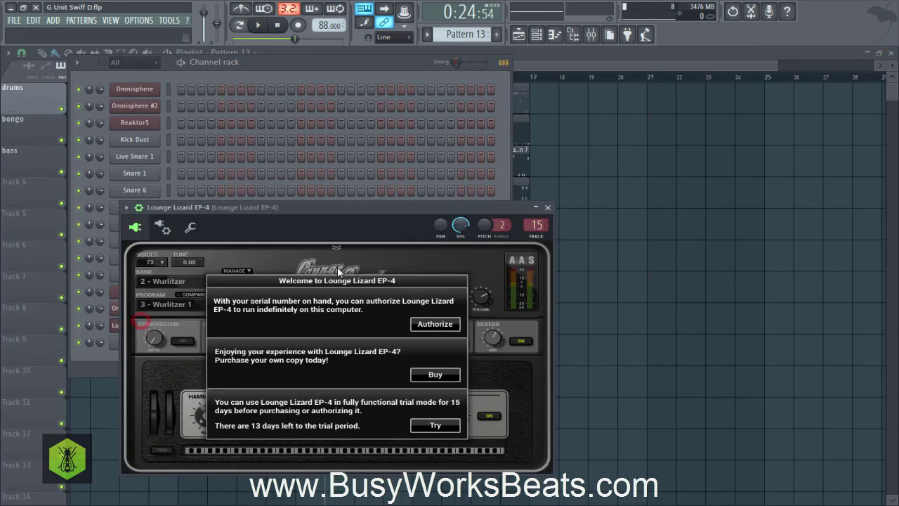
pyautogui.click(547, 208)
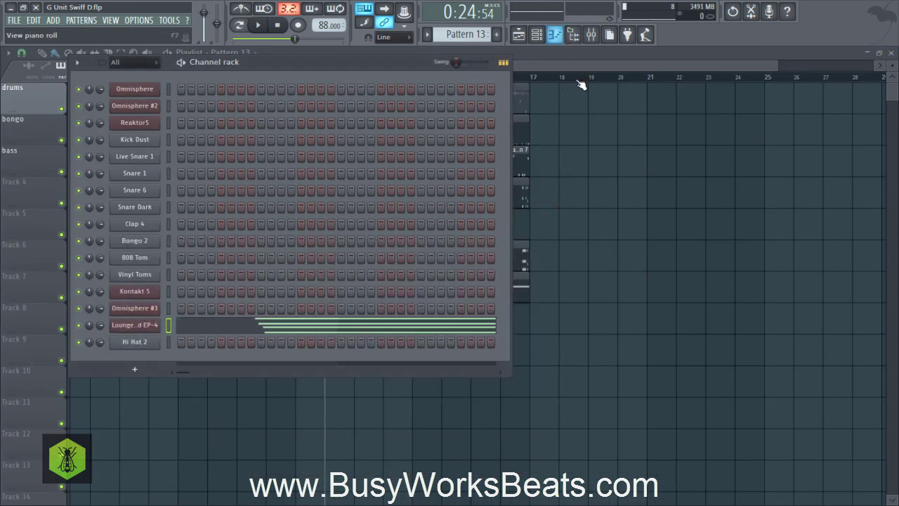
pyautogui.press('F6')
# Add Fruity Delay 2 to slot 1 of the Lounge Lizard EP-4 mixer track
pyautogui.click(591, 34)
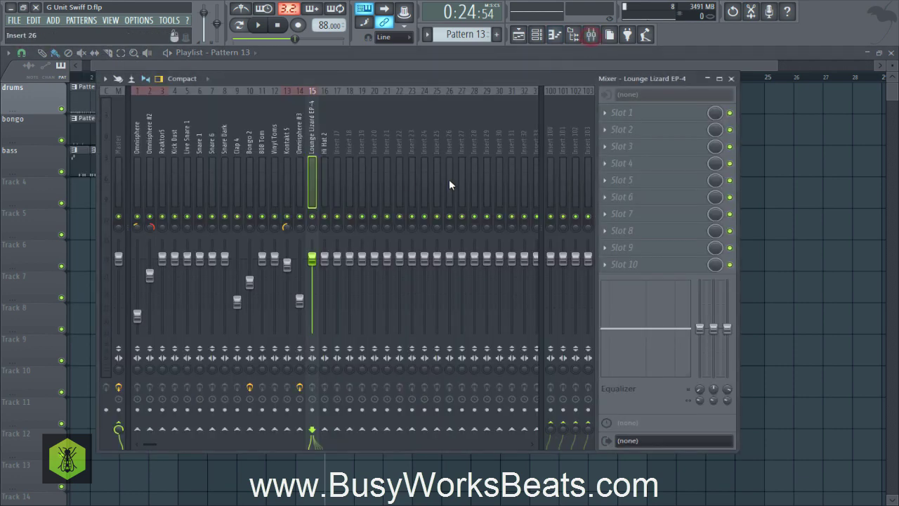
pyautogui.click(635, 117)
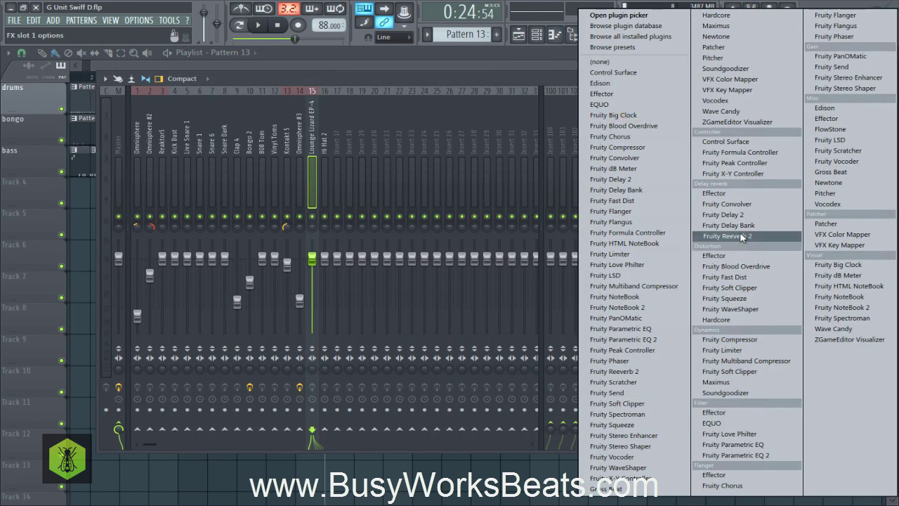
pyautogui.click(731, 214)
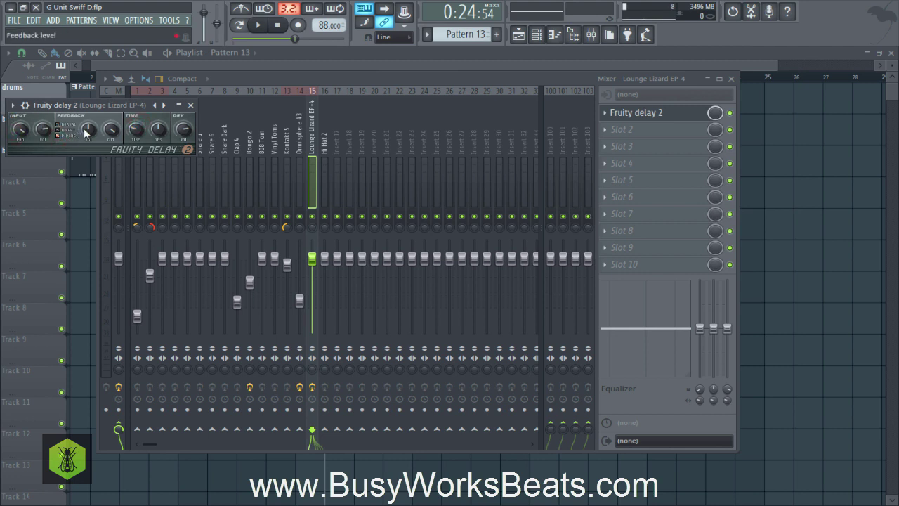
# Play the beat while adjusting Fruity Delay 2's input and feedback volume on the Lounge Lizard EP-4 track, and close the mixer
pyautogui.press('space')
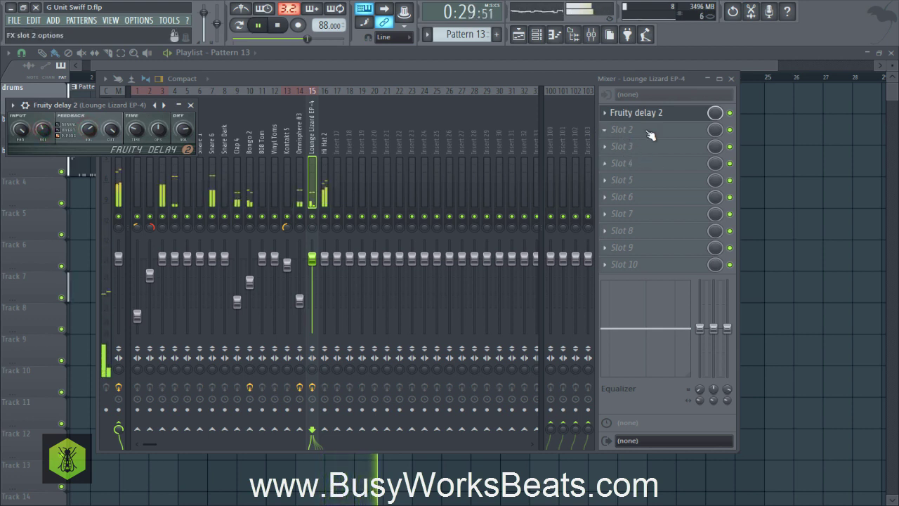
pyautogui.click(618, 129)
pyautogui.press('Escape')
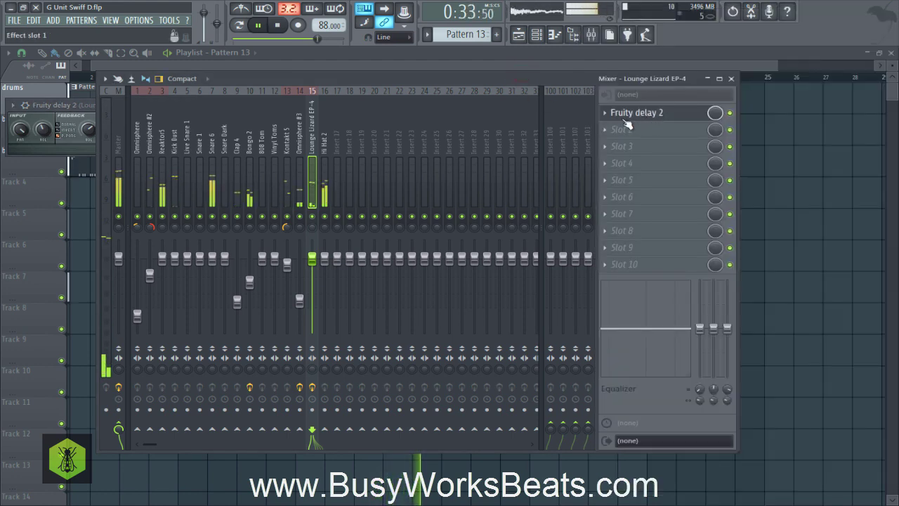
pyautogui.press('F9')
pyautogui.press('space')
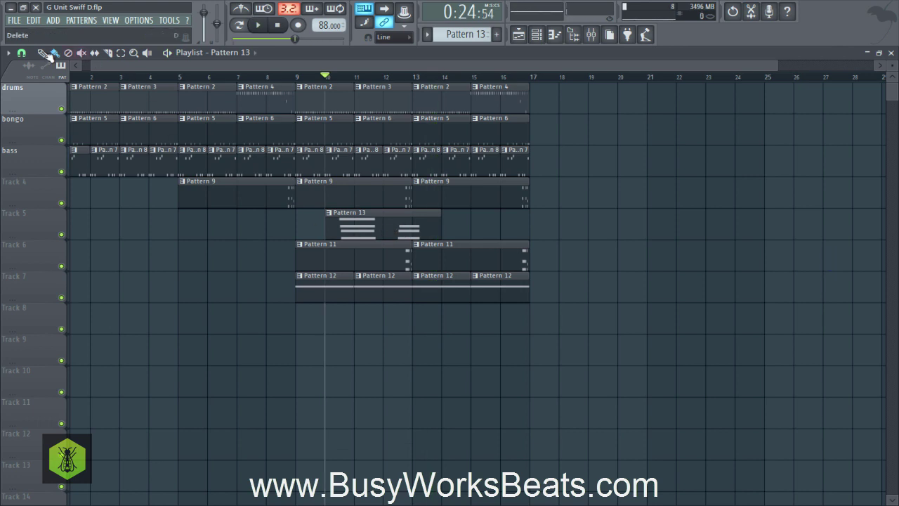
# Change the playlist snap, copy the Pattern 13 clip on Track 5 to start at bar 2, and save the project
pyautogui.click(21, 52)
pyautogui.click(27, 219)
pyautogui.rightClick(307, 284)
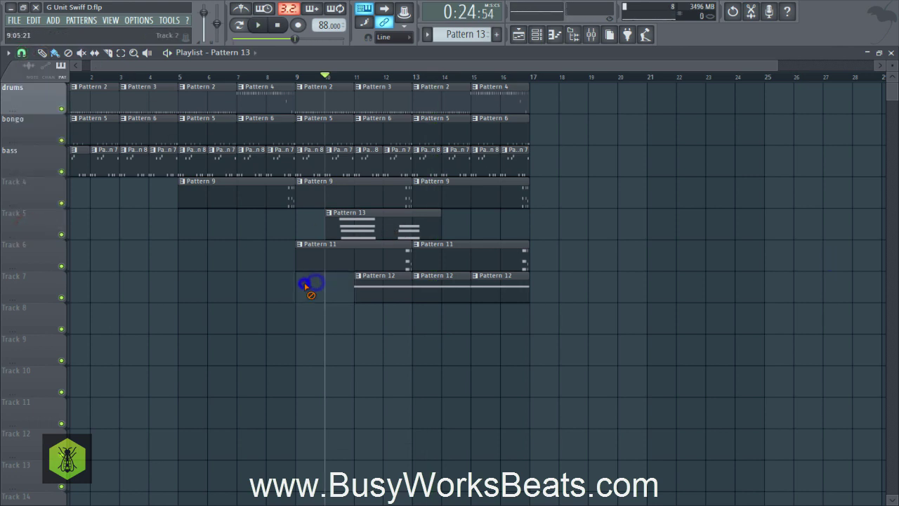
pyautogui.hotkey('ctrl', 'z')
pyautogui.click(377, 231)
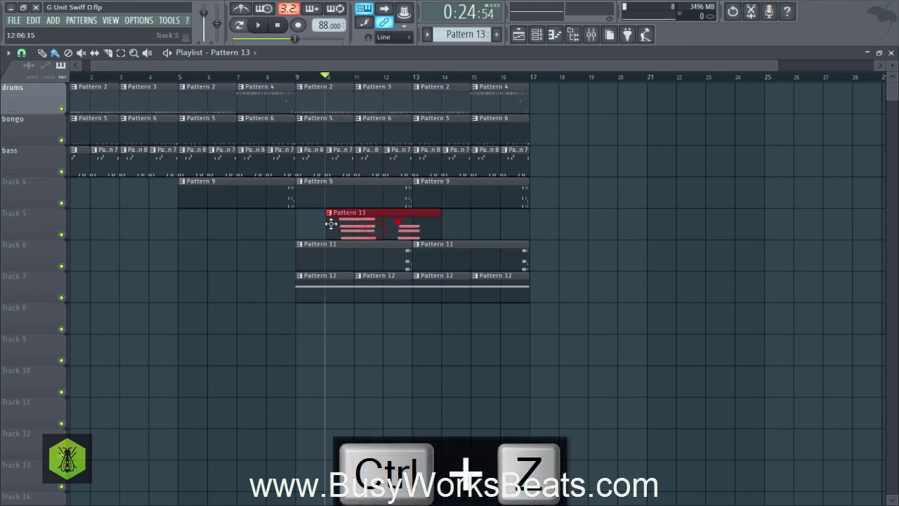
pyautogui.moveTo(331, 223); pyautogui.dragTo(157, 204)
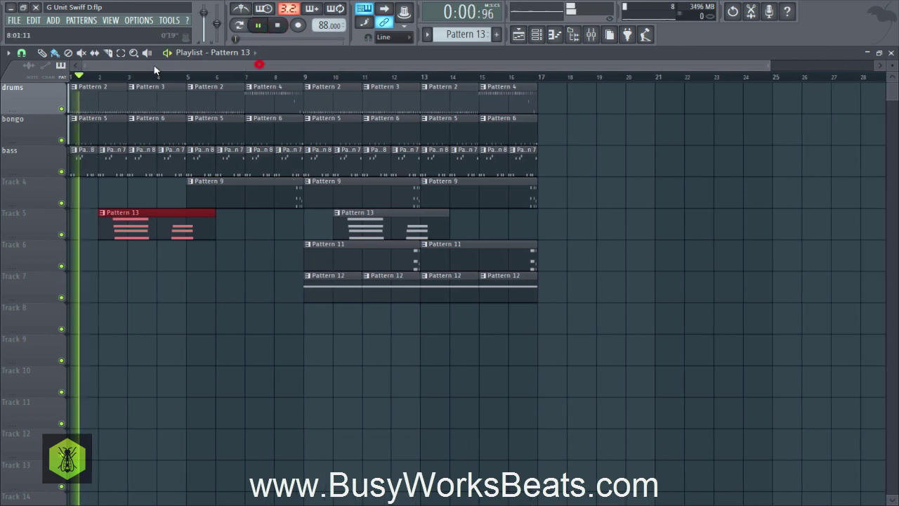
pyautogui.click(254, 308)
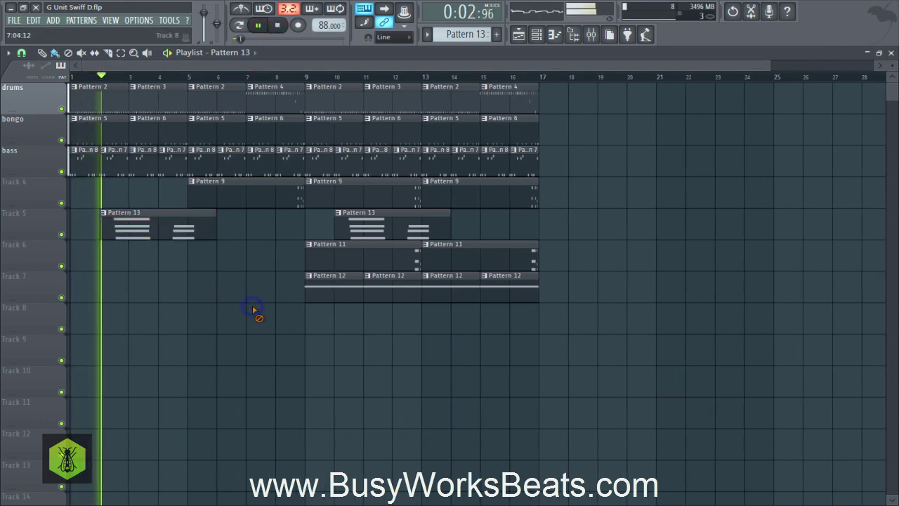
pyautogui.hotkey('ctrl', 's')
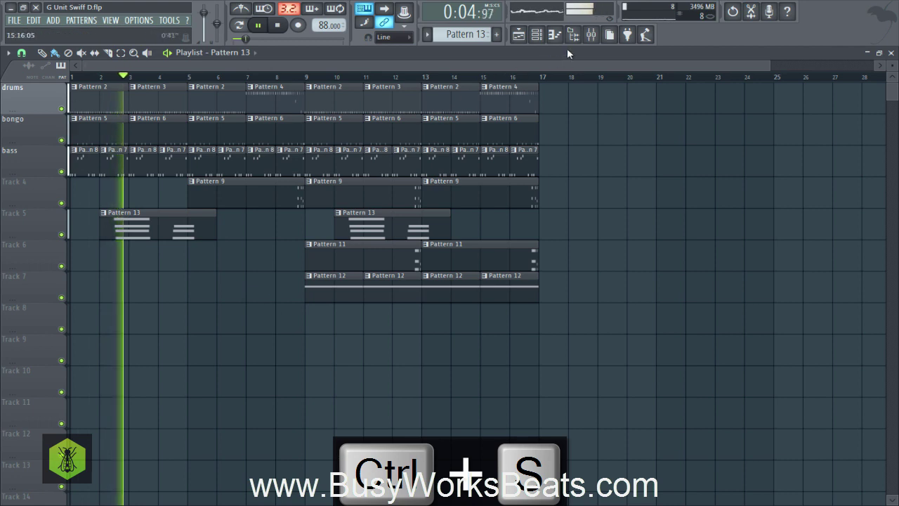
# Lower the Lounge Lizard EP-4 mixer fader to about 40% (-16.0 dB), close the mixer and save the project
pyautogui.click(591, 35)
pyautogui.moveTo(315, 268); pyautogui.dragTo(317, 311)
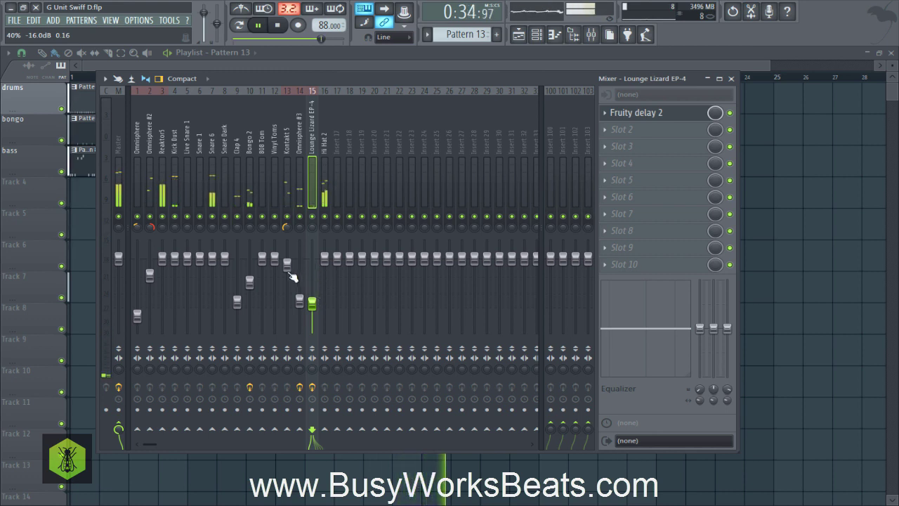
pyautogui.click(730, 79)
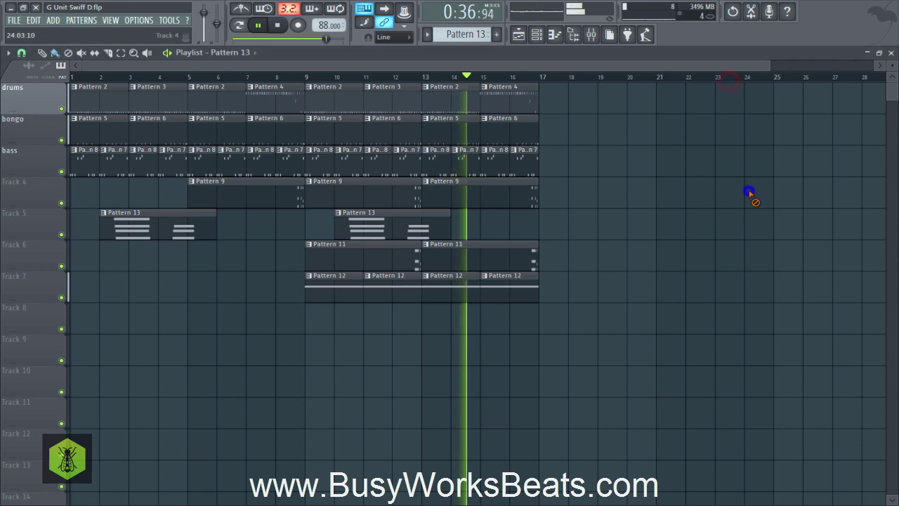
pyautogui.hotkey('ctrl', 's')
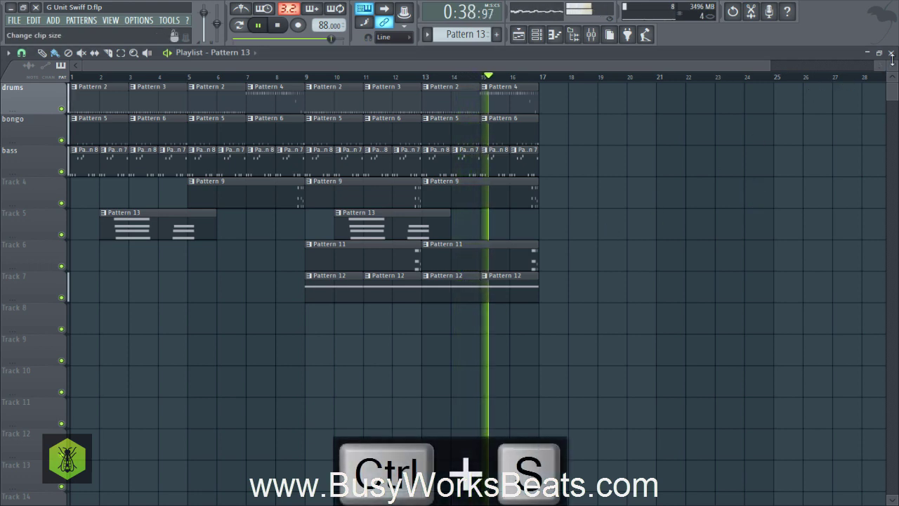
# Close the playlist, channel rack and Fruity Delay 2 windows, listen to the beat and stop playback
pyautogui.click(518, 36)
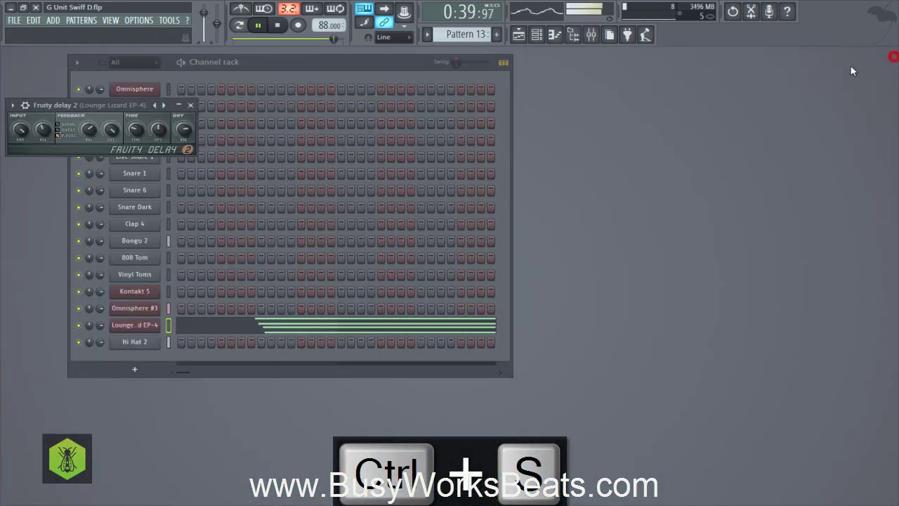
pyautogui.click(537, 34)
pyautogui.click(537, 35)
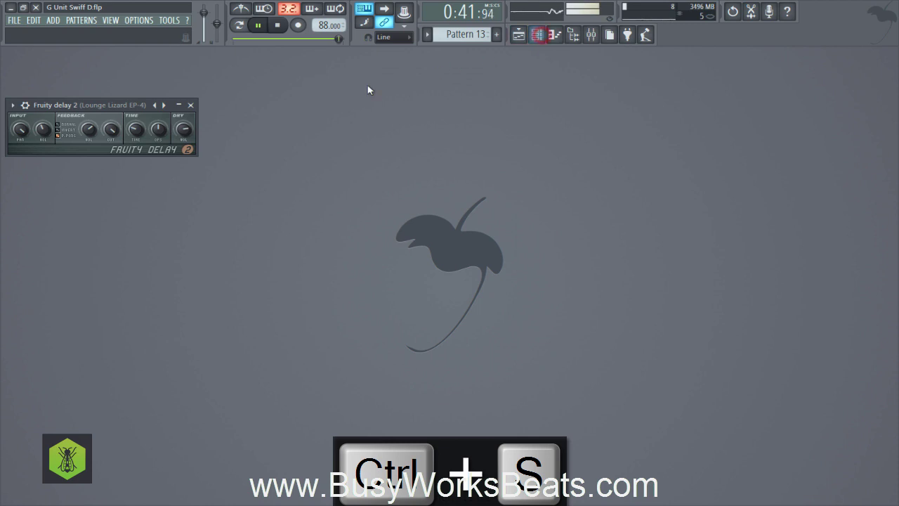
pyautogui.click(190, 105)
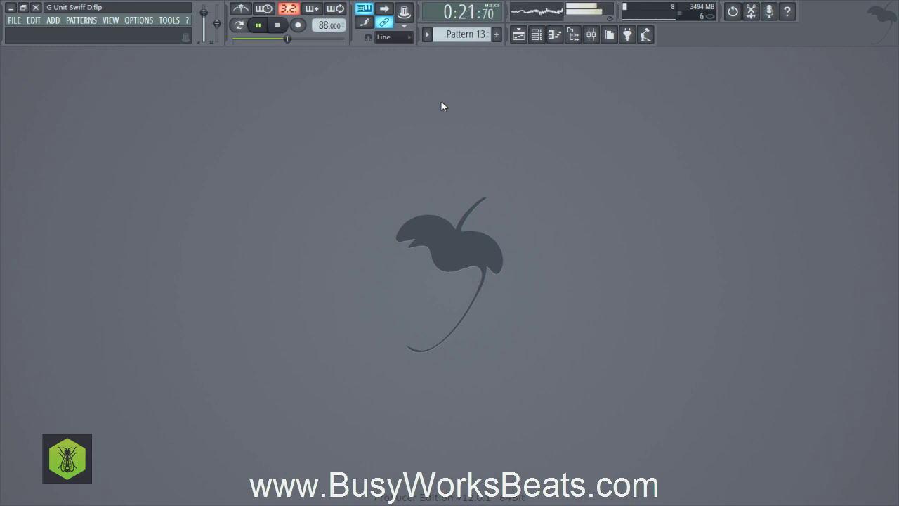
pyautogui.press('space')
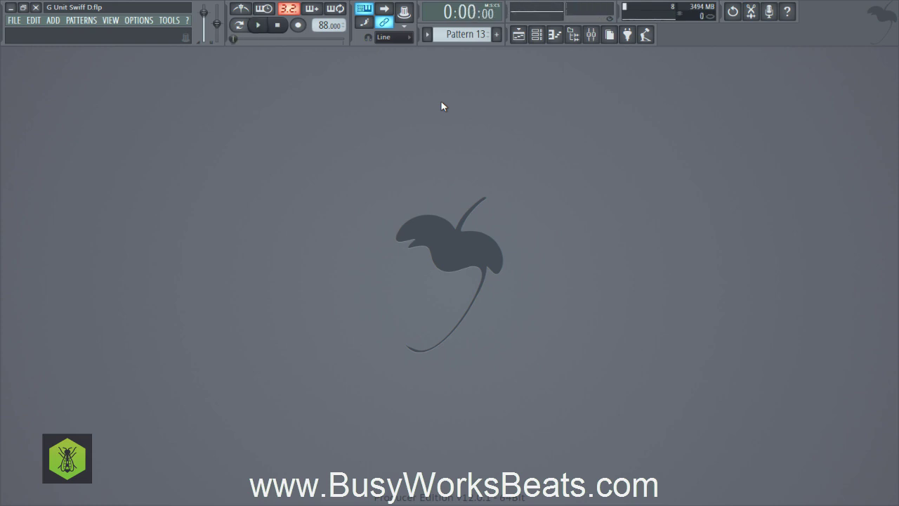